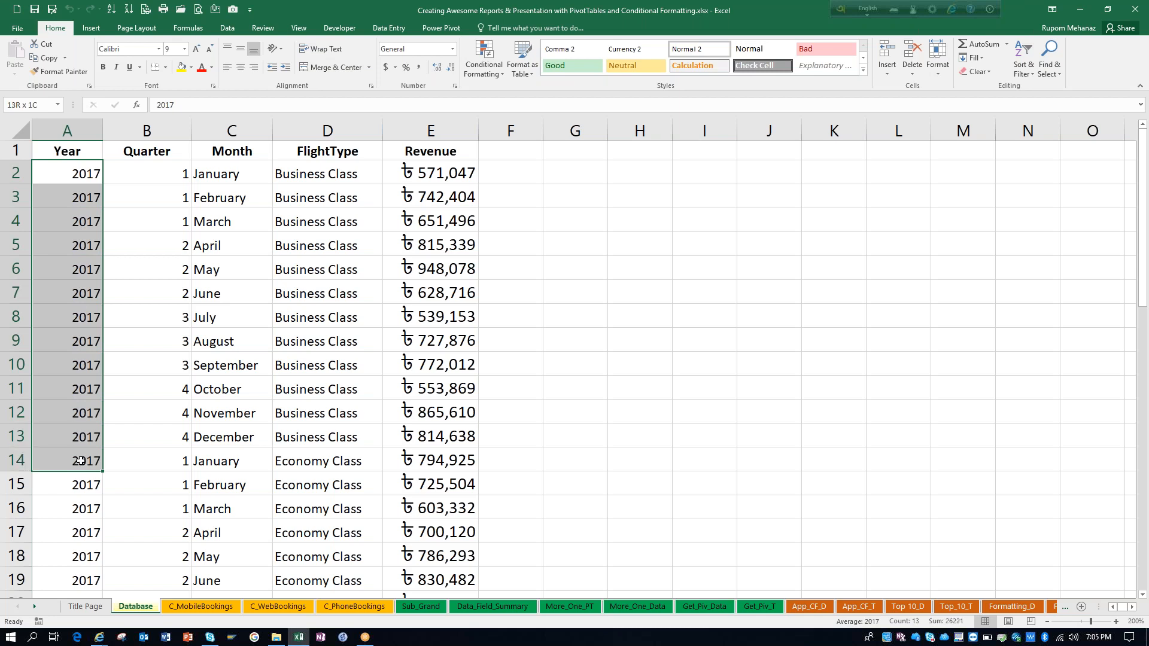
Step: Review the flight revenue data on the Database sheet, from the headers in row 1 through the last record
{"action": "left_click_drag", "start_coordinate": [83, 460], "coordinate": [82, 461]}
{"action": "left_click", "coordinate": [1143, 576]}
{"action": "left_click", "coordinate": [1143, 576]}
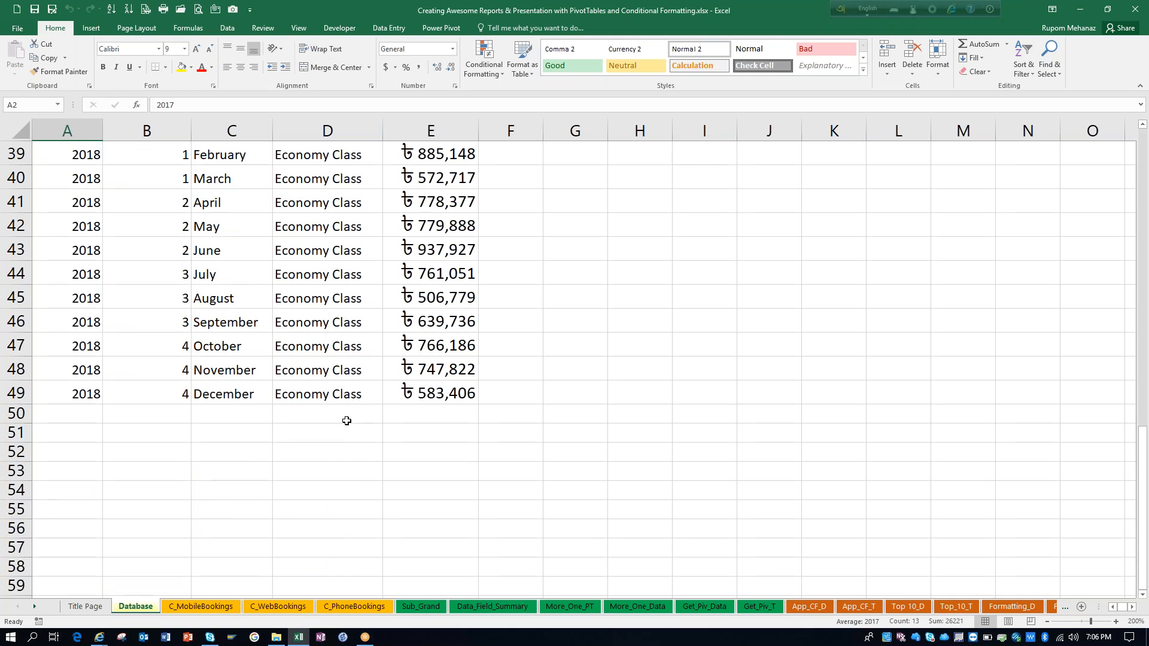
{"action": "scroll", "coordinate": [1123, 446], "scroll_direction": "up", "scroll_amount": 13}
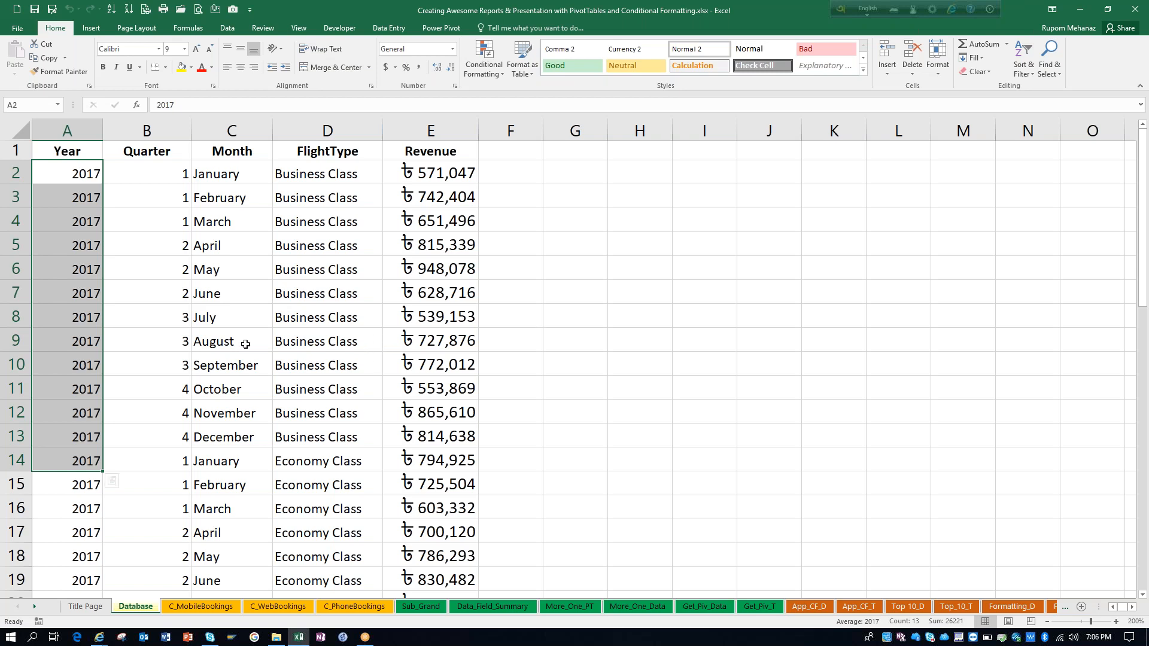
{"action": "left_click", "coordinate": [206, 335]}
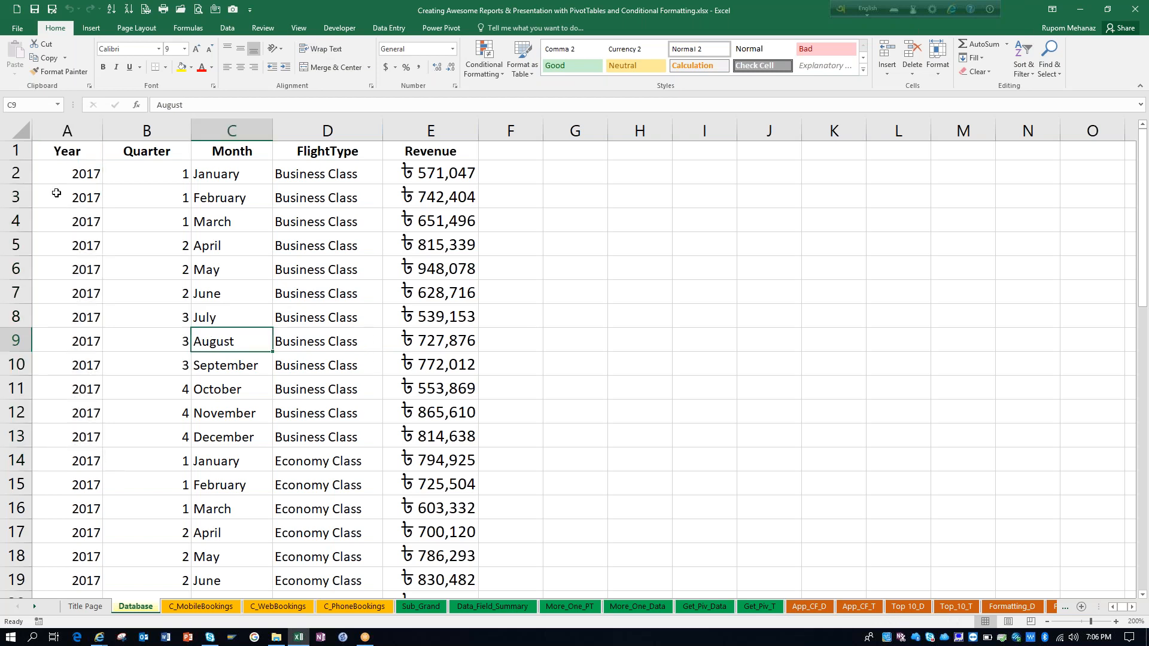
{"action": "left_click_drag", "start_coordinate": [54, 153], "coordinate": [452, 529]}
{"action": "left_click_drag", "start_coordinate": [1143, 520], "coordinate": [1143, 233]}
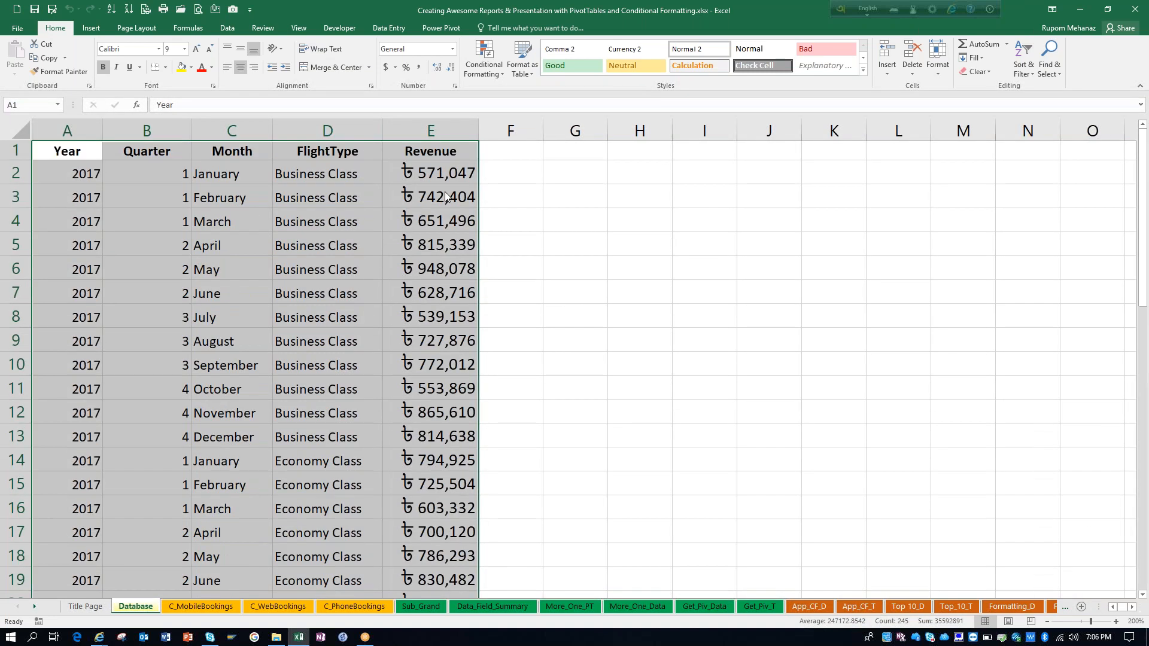
{"action": "left_click", "coordinate": [89, 176]}
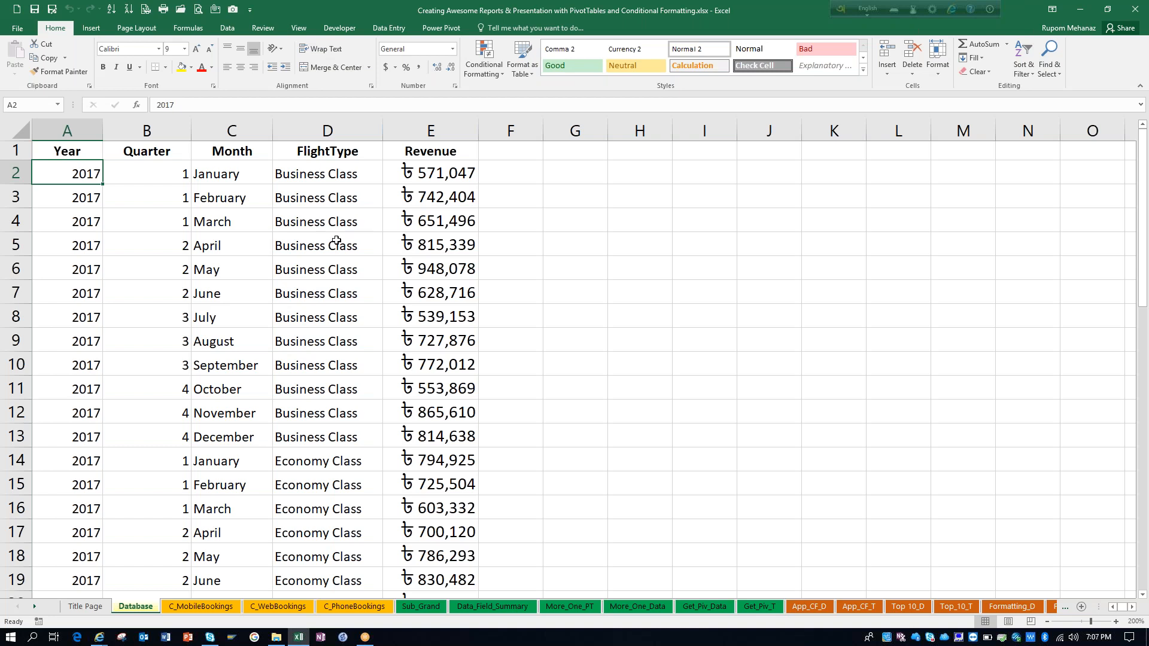
Step: Convert the flight data range A1:E49 into a table with headers
{"action": "left_click", "coordinate": [229, 288]}
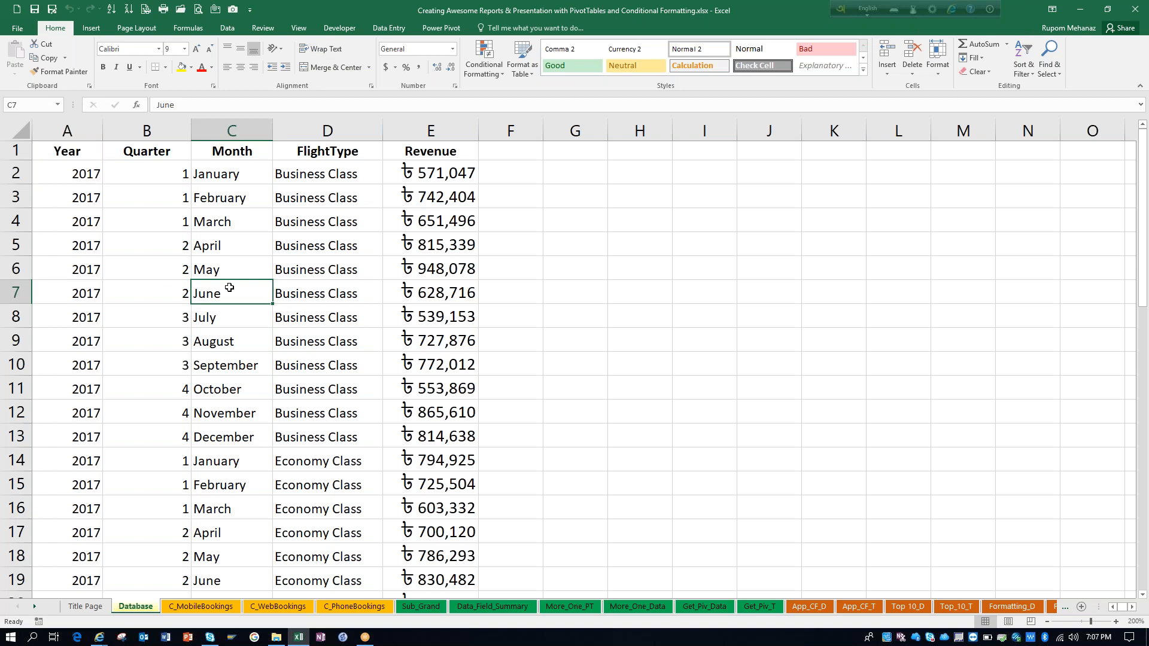
{"action": "key", "text": "ctrl+t"}
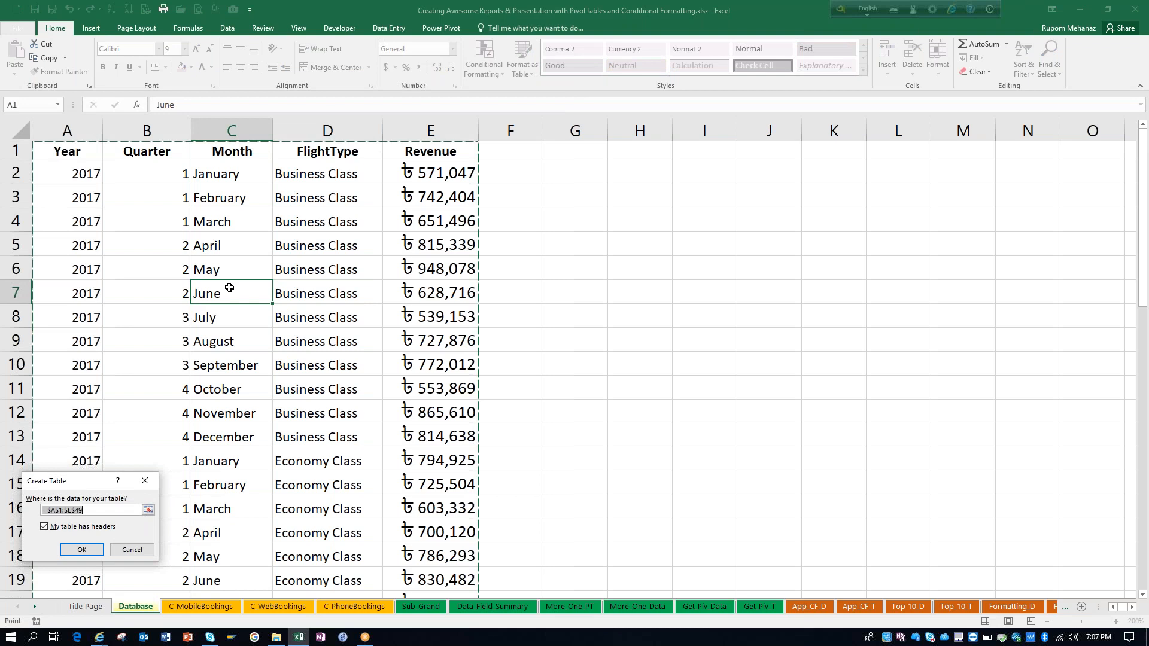
{"action": "left_click_drag", "start_coordinate": [79, 482], "coordinate": [388, 249]}
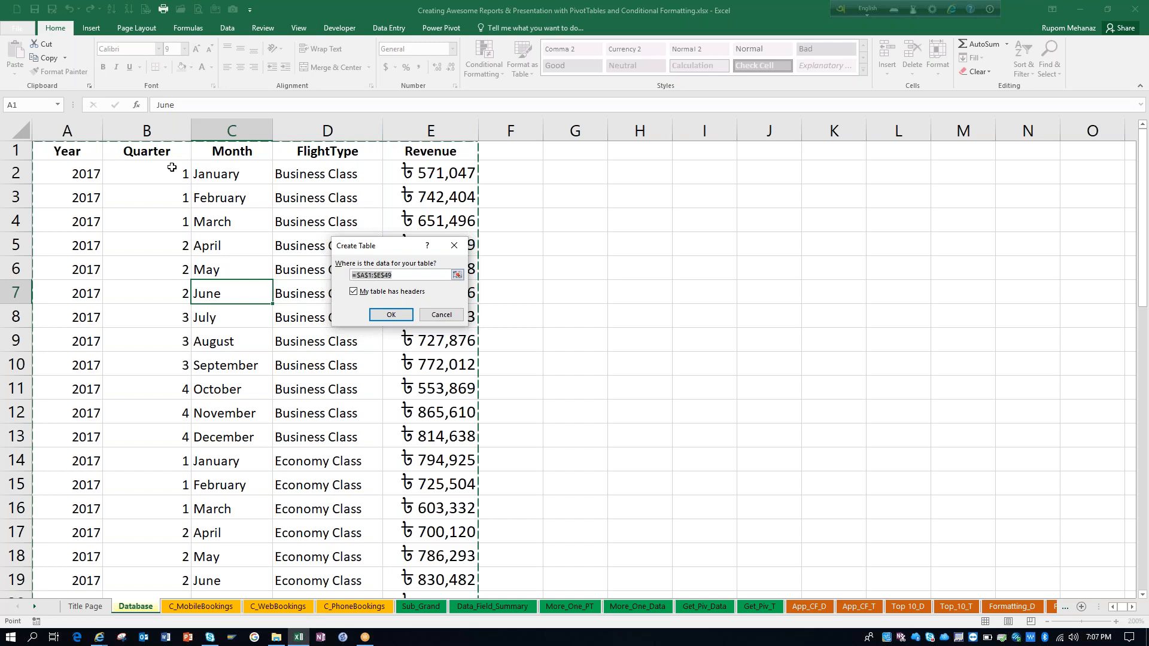
{"action": "left_click", "coordinate": [1144, 542]}
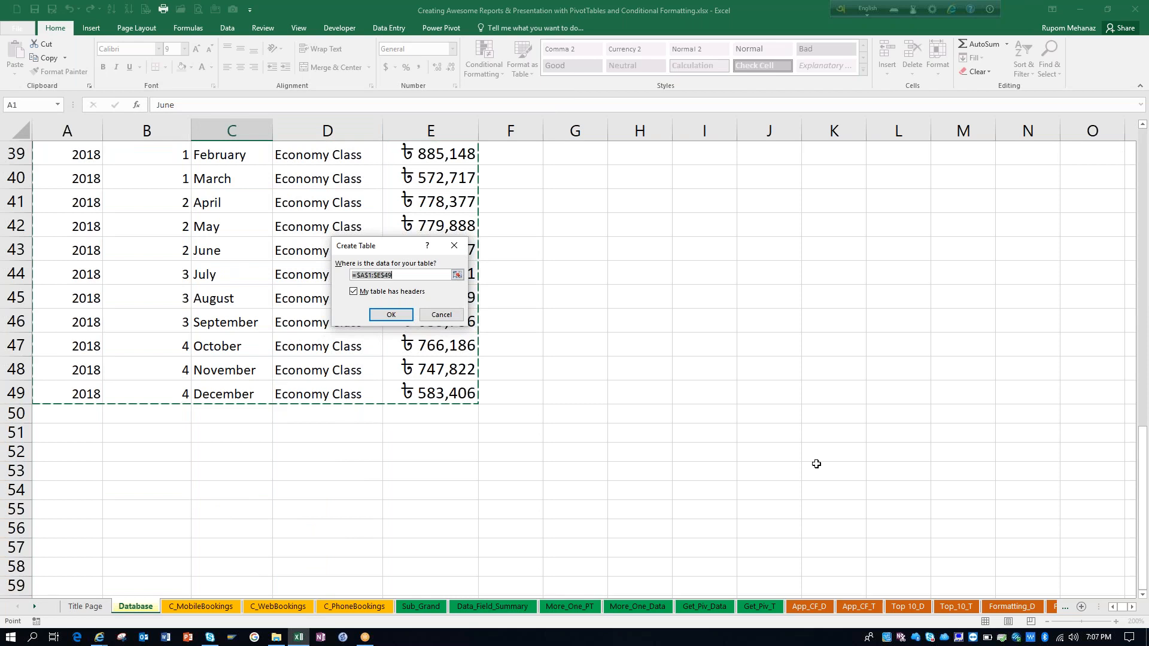
{"action": "left_click_drag", "start_coordinate": [1144, 524], "coordinate": [1143, 230]}
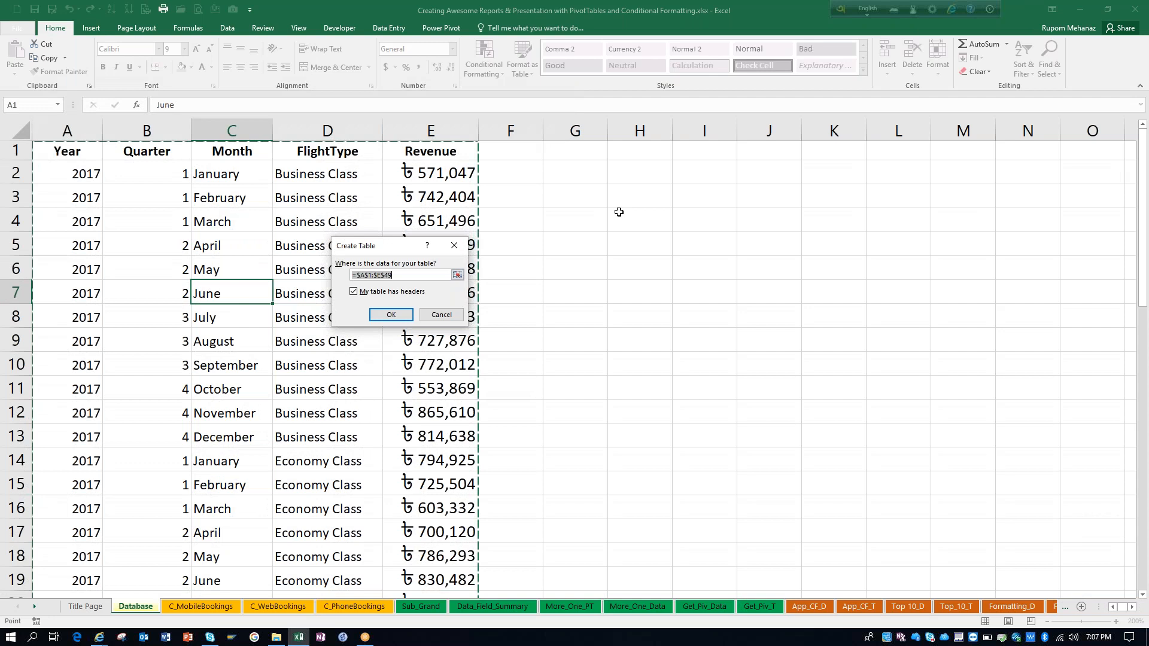
{"action": "left_click", "coordinate": [391, 315]}
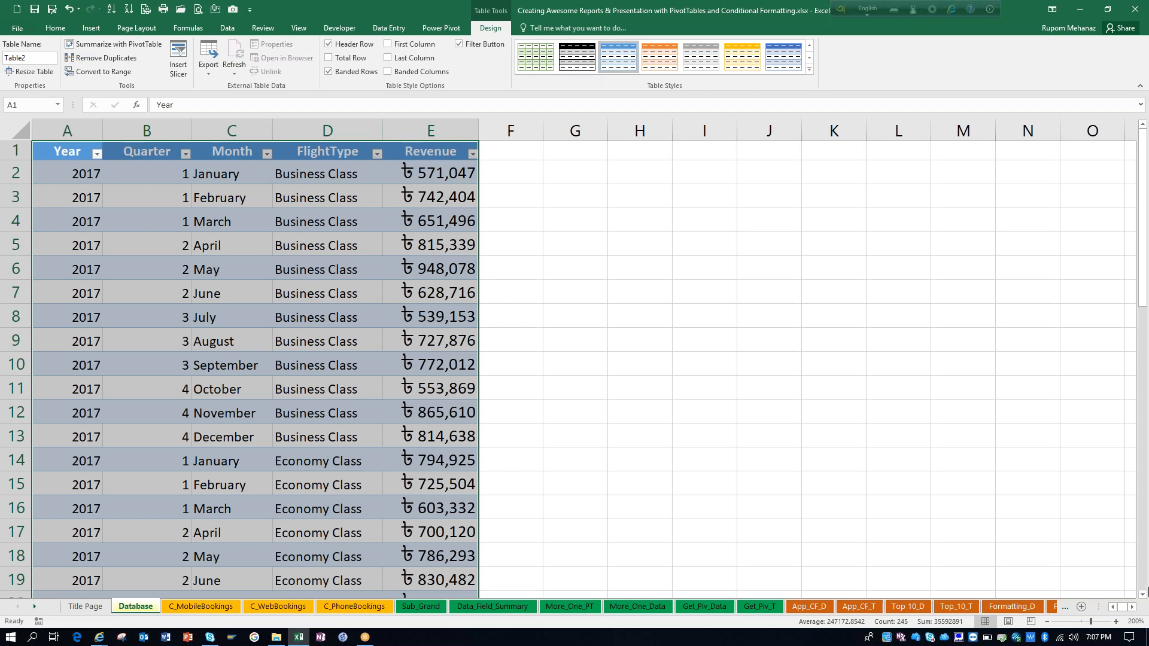
Step: Add a total row to the table and widen the Revenue column to fit its contents
{"action": "left_click", "coordinate": [1144, 589]}
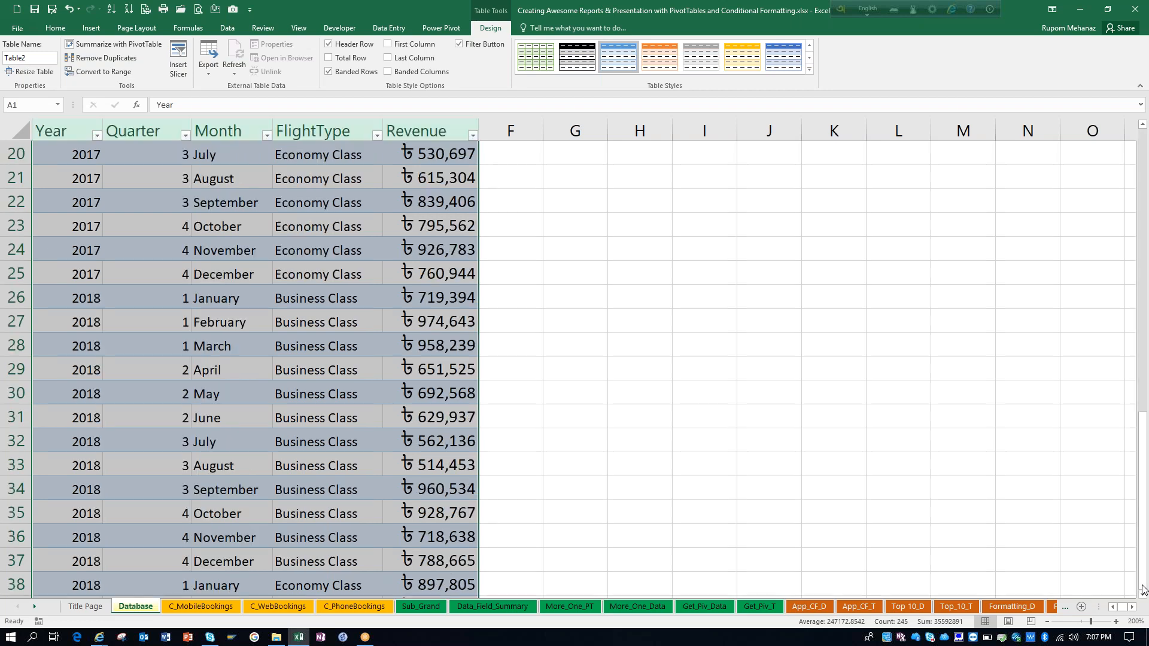
{"action": "left_click", "coordinate": [1143, 589]}
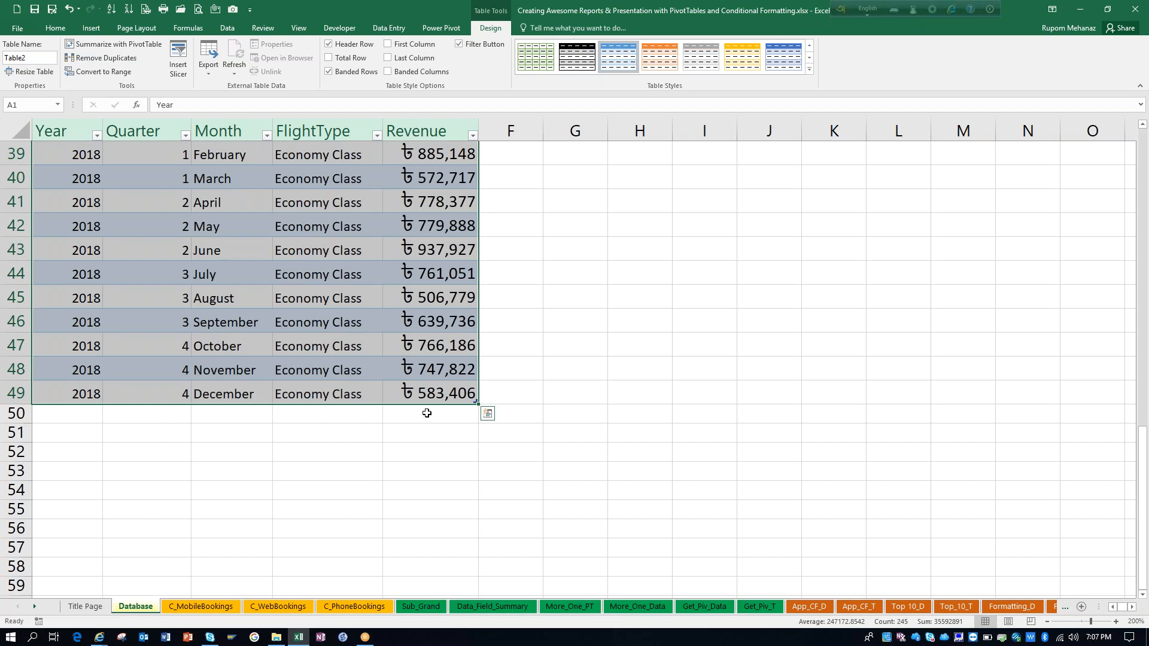
{"action": "left_click", "coordinate": [435, 394]}
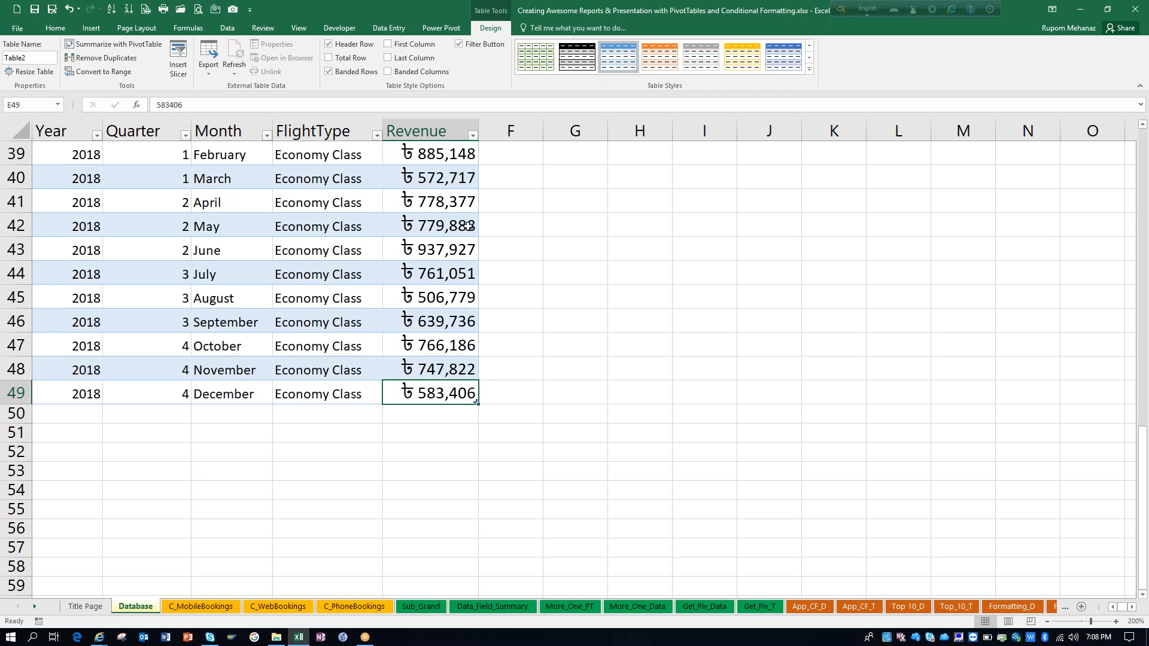
{"action": "left_click", "coordinate": [342, 61]}
{"action": "double_click", "coordinate": [478, 131]}
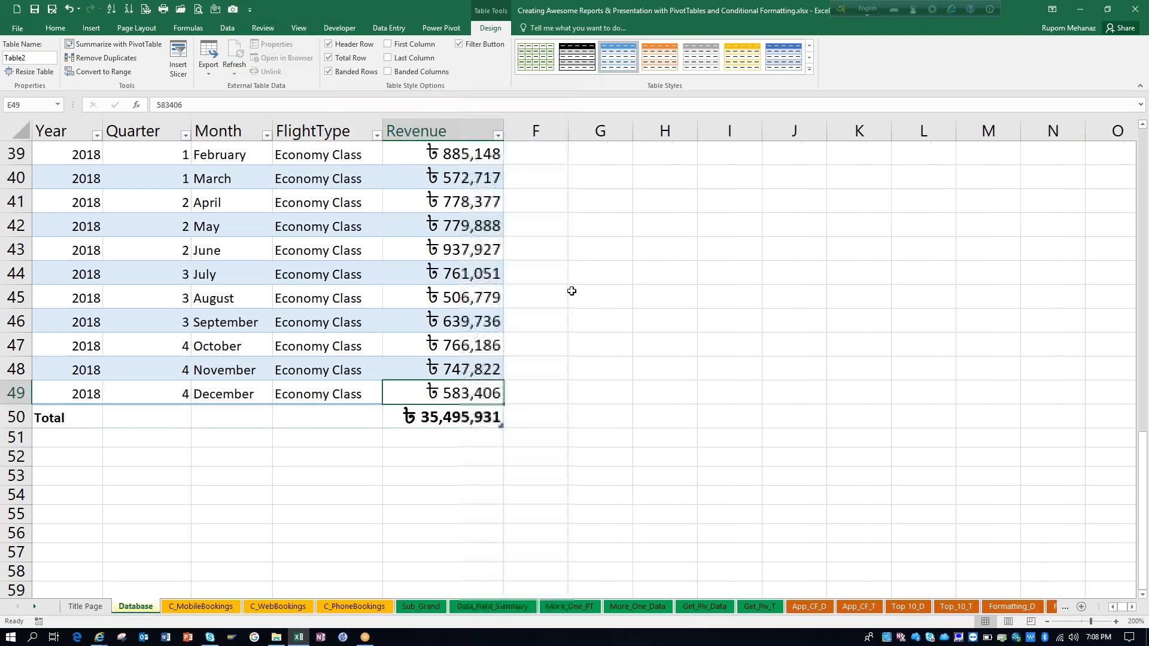
Step: Try Average, Count, Max and Min in turn as the summary function for Revenue in the total row
{"action": "left_click", "coordinate": [478, 417]}
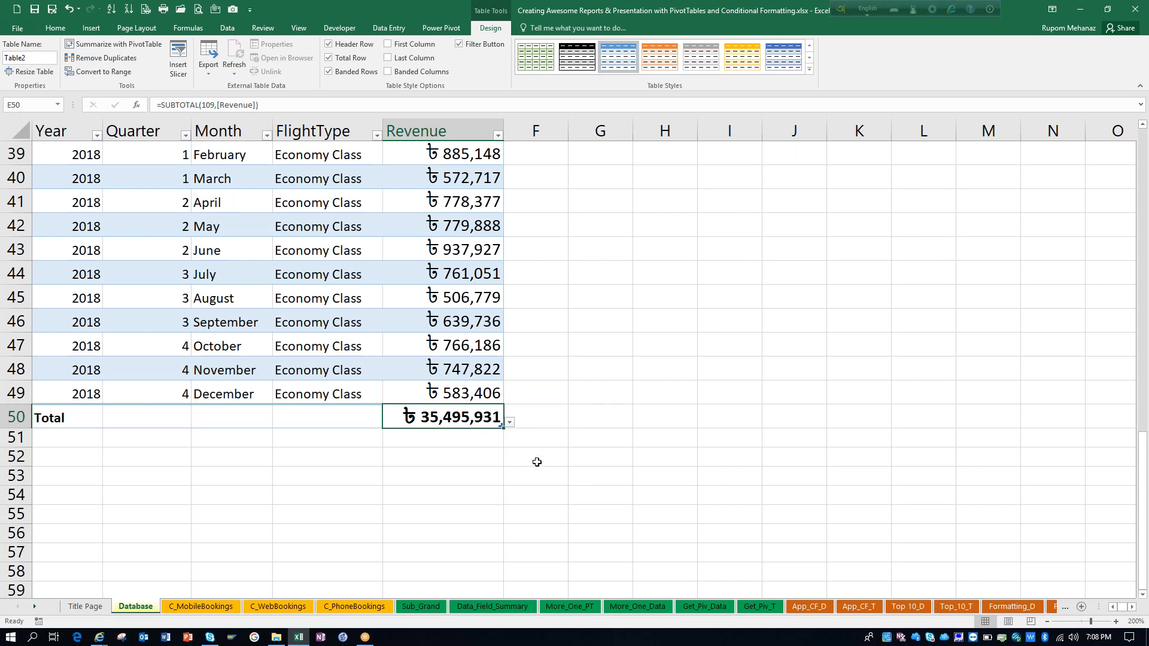
{"action": "left_click", "coordinate": [509, 423]}
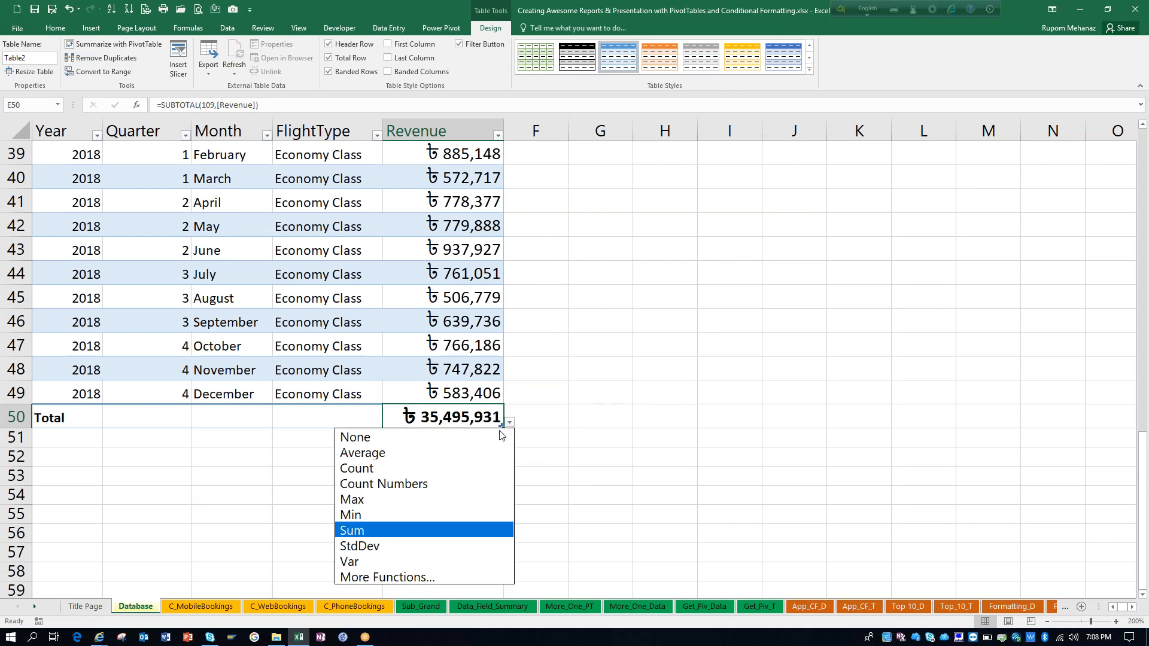
{"action": "left_click", "coordinate": [419, 453]}
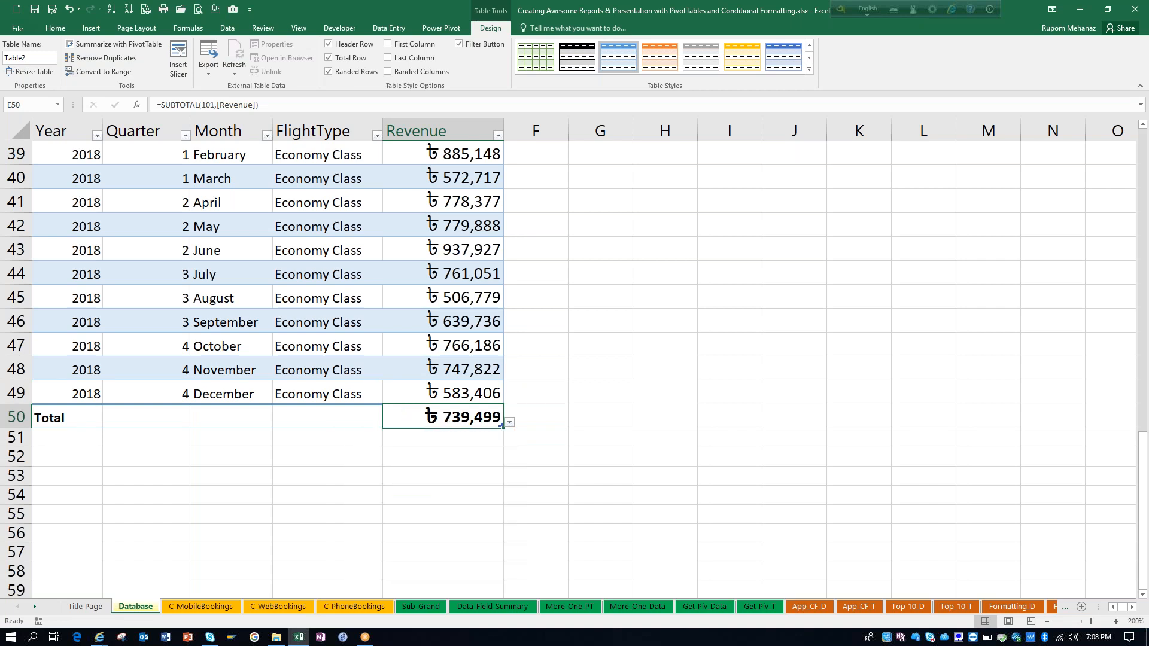
{"action": "left_click", "coordinate": [509, 422]}
{"action": "left_click", "coordinate": [443, 466]}
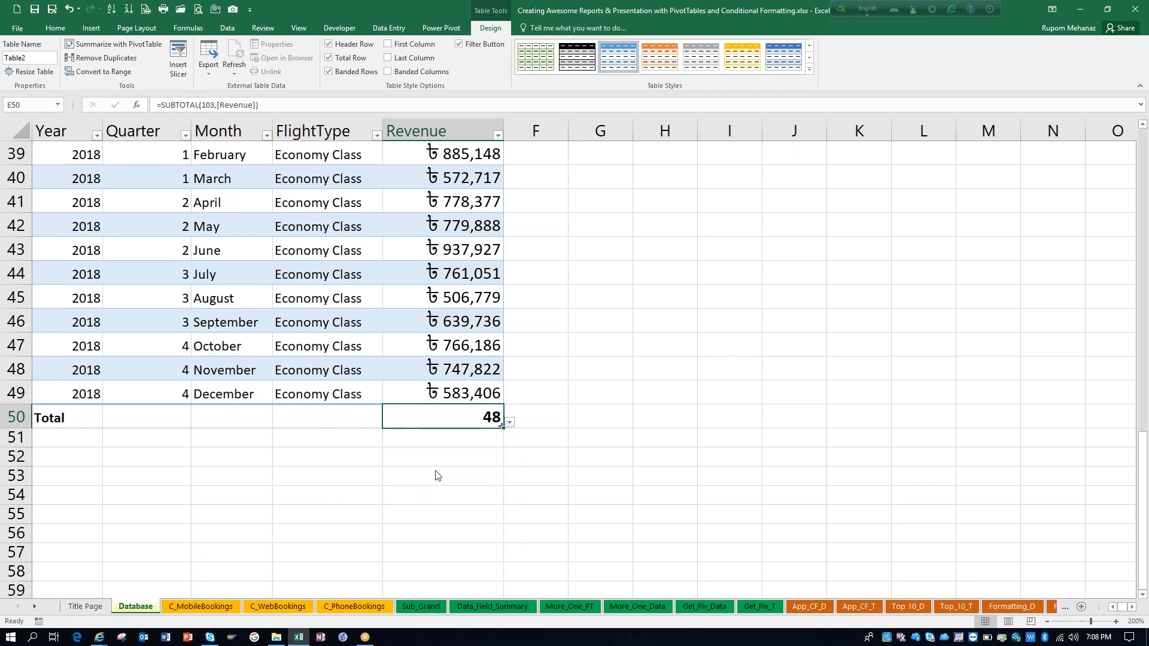
{"action": "left_click", "coordinate": [509, 423]}
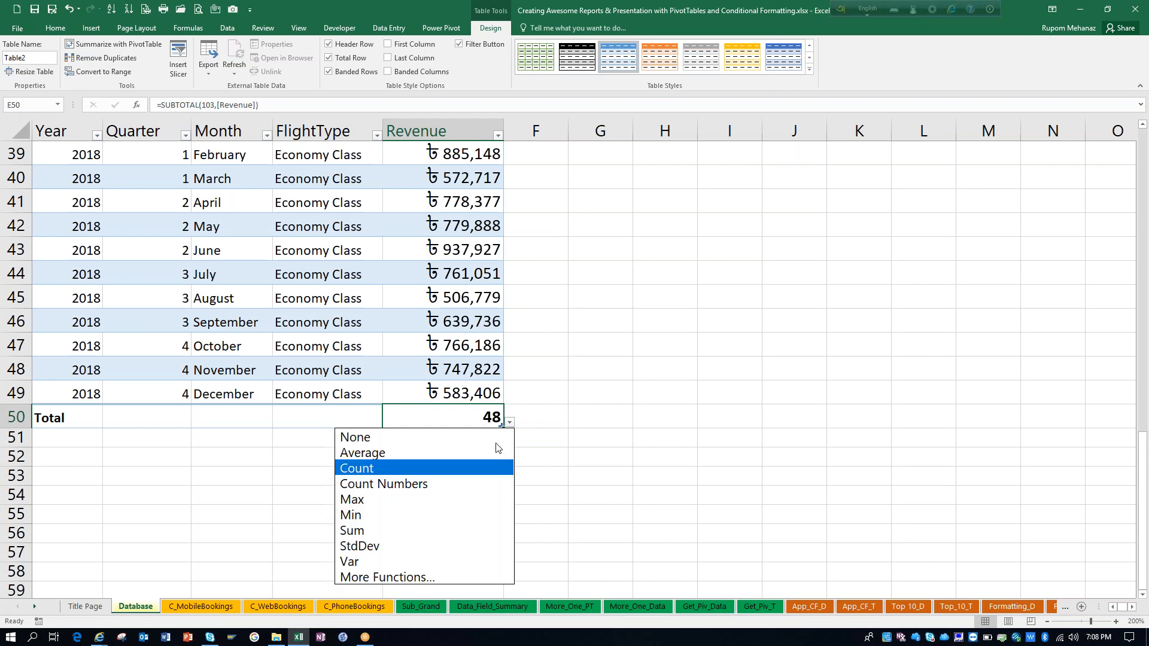
{"action": "left_click", "coordinate": [429, 498]}
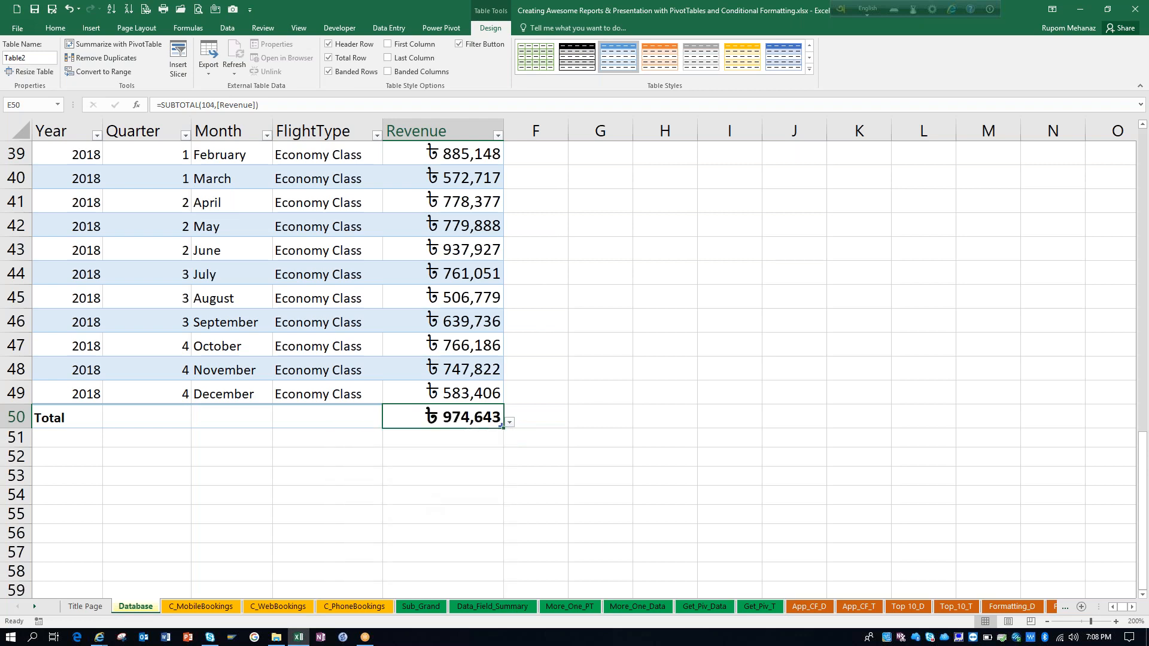
{"action": "left_click", "coordinate": [510, 423]}
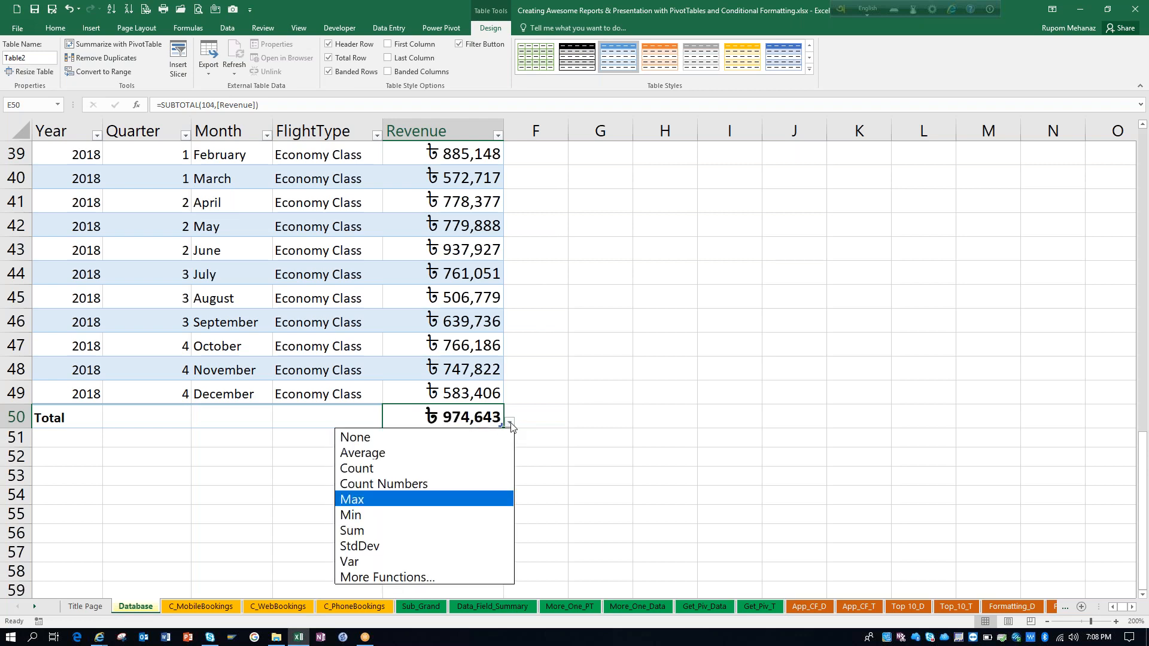
{"action": "left_click", "coordinate": [407, 515]}
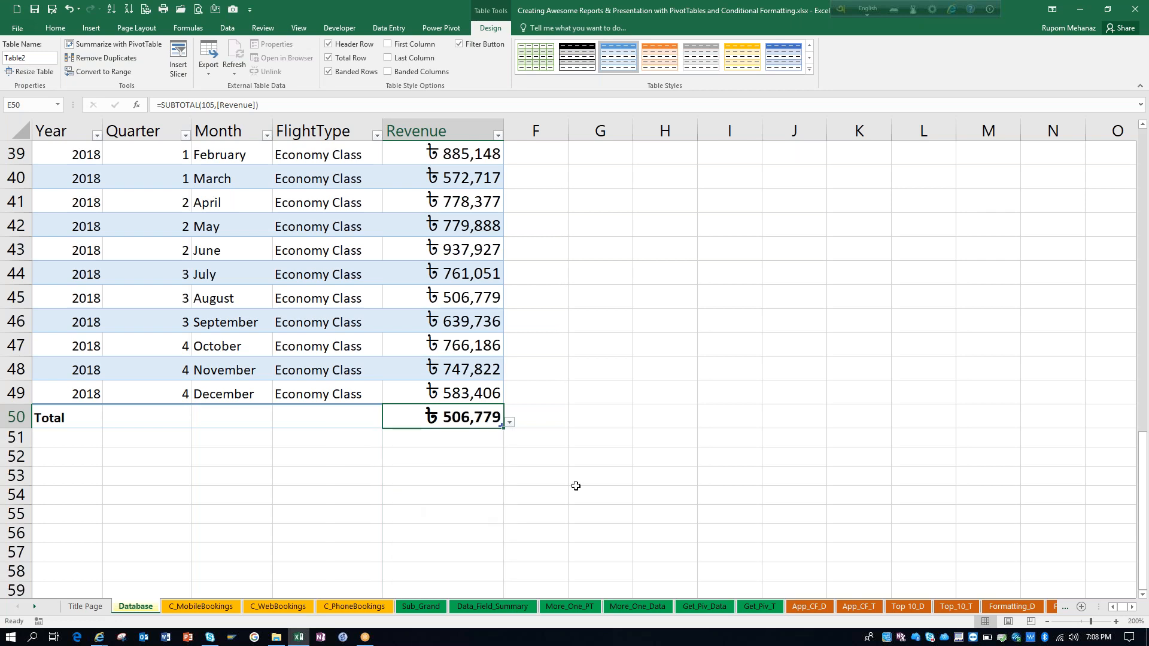
Step: Undo the four summary function changes in the Revenue total cell
{"action": "key", "text": "ctrl+z"}
{"action": "key", "text": "ctrl+z"}
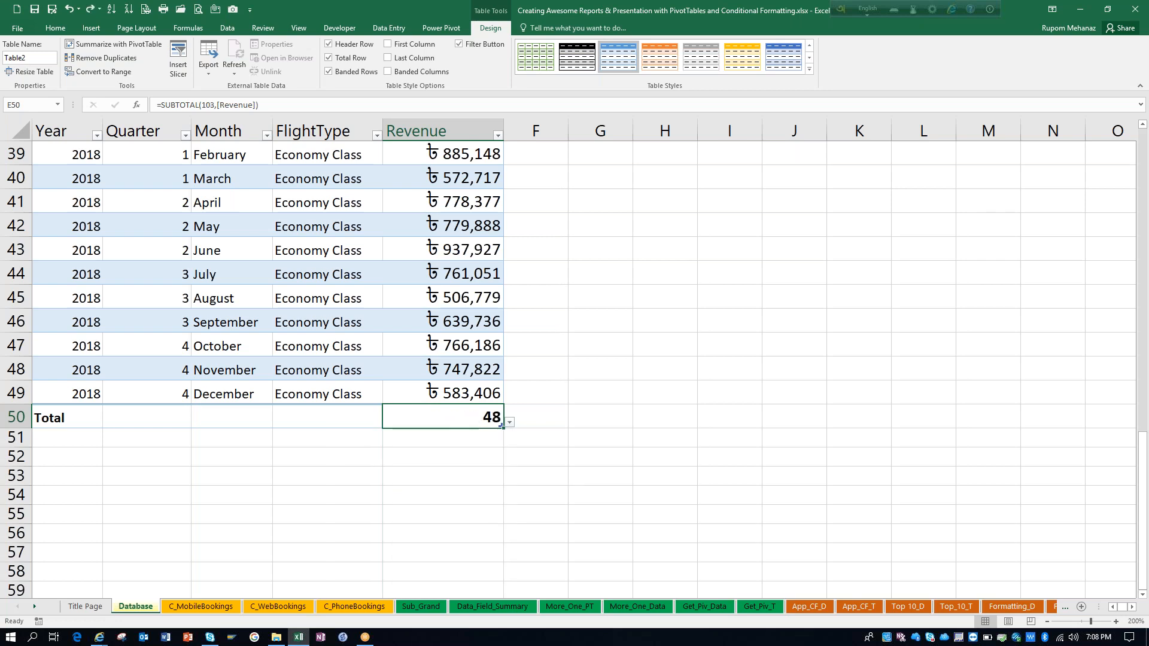
{"action": "key", "text": "ctrl+z"}
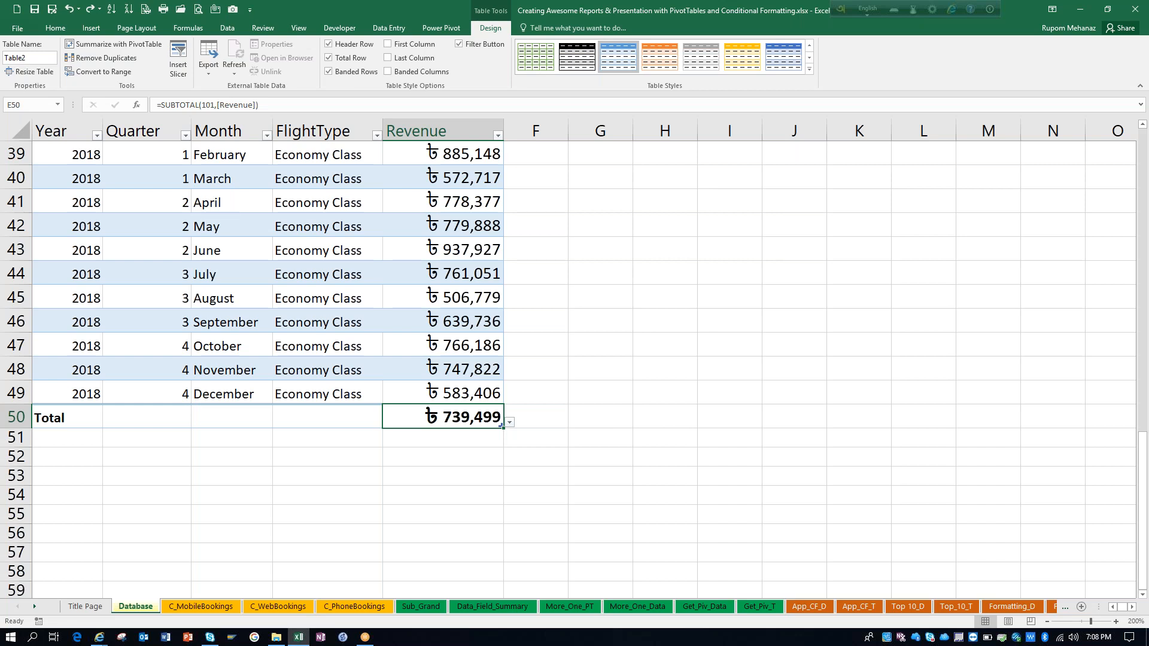
{"action": "key", "text": "ctrl+z"}
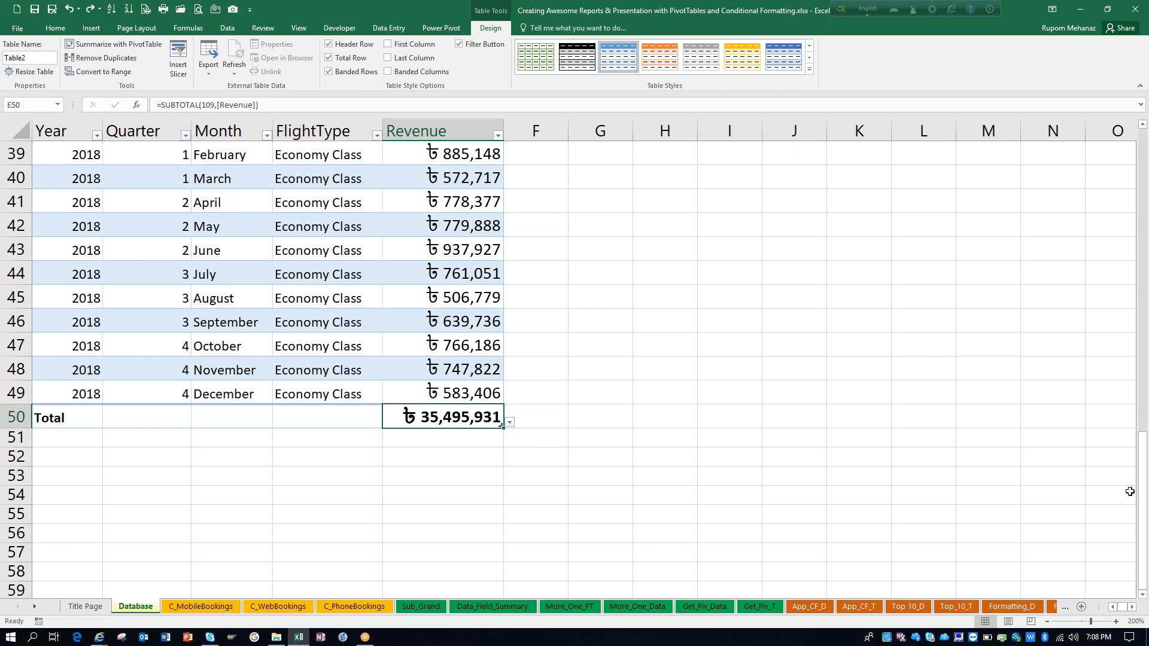
Step: Create a PivotTable from the flight revenue table on a new worksheet, dismissing the data source warning
{"action": "left_click_drag", "start_coordinate": [1142, 483], "coordinate": [1092, 161]}
{"action": "left_click", "coordinate": [72, 174]}
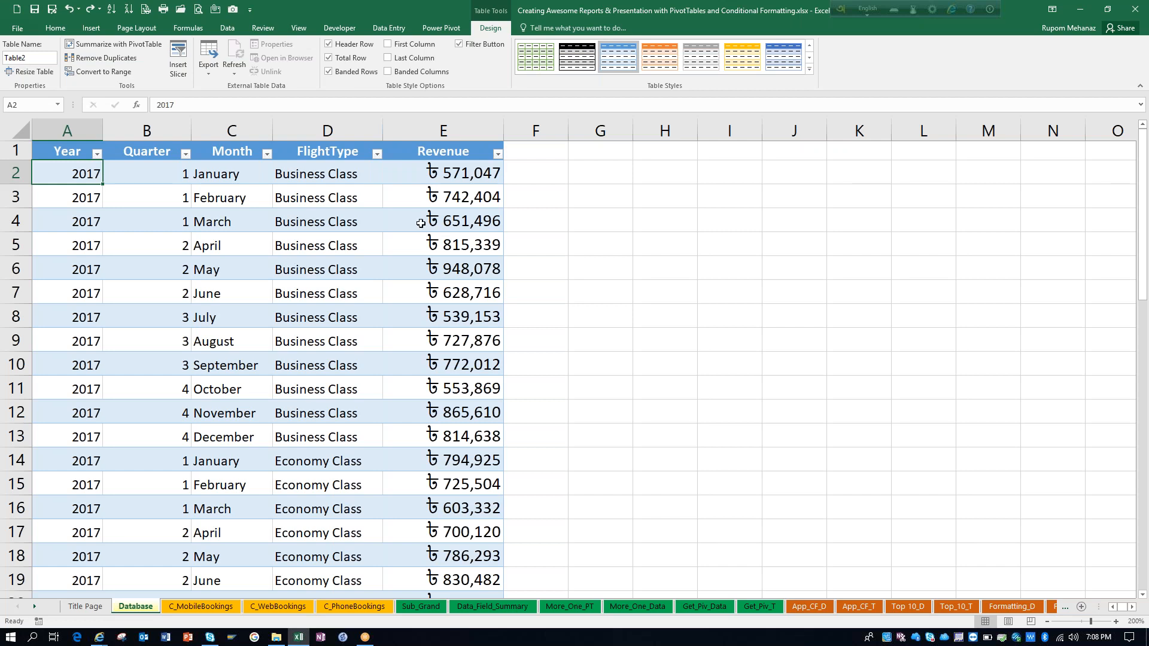
{"action": "left_click", "coordinate": [92, 30]}
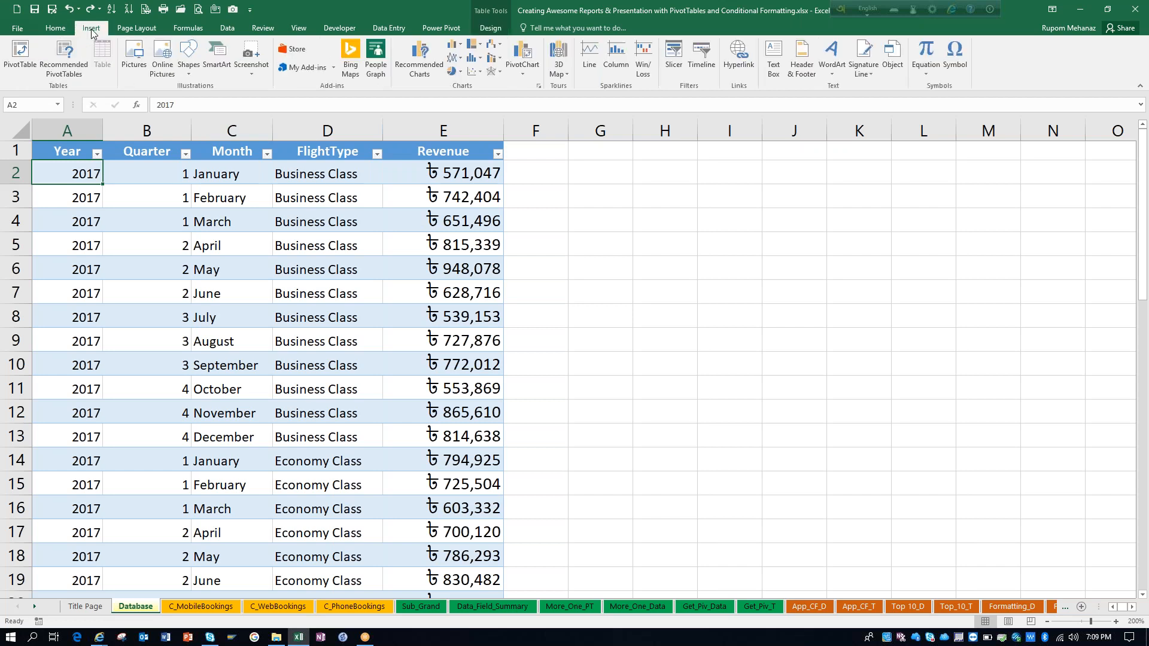
{"action": "left_click", "coordinate": [24, 64]}
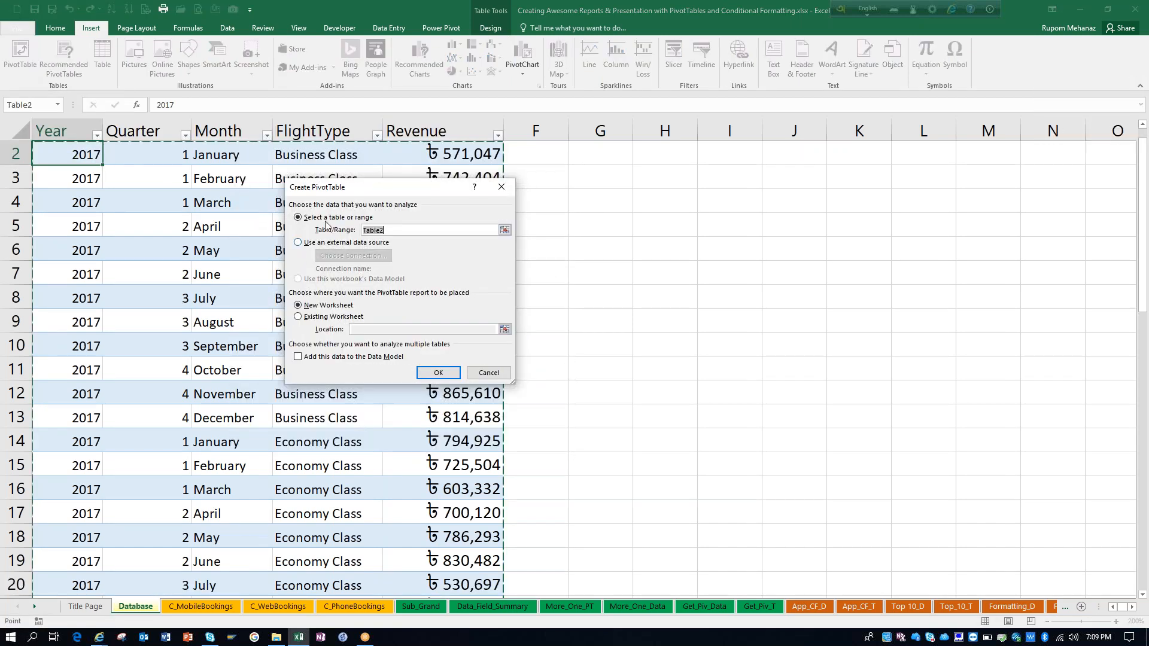
{"action": "left_click_drag", "start_coordinate": [342, 192], "coordinate": [622, 207]}
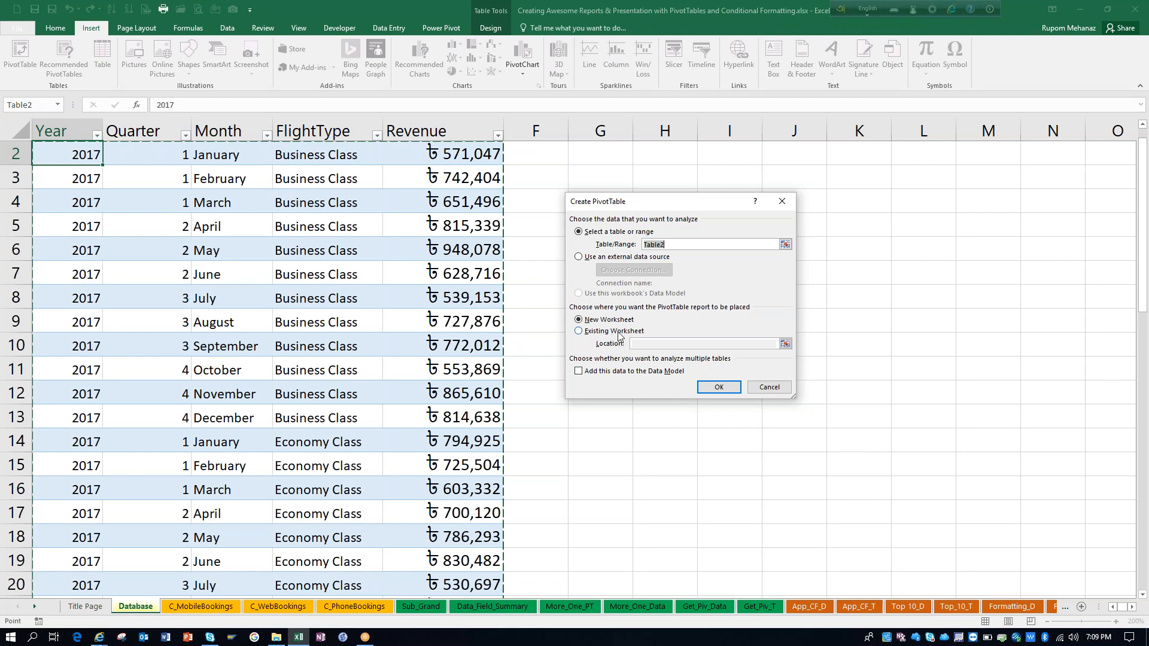
{"action": "left_click", "coordinate": [731, 387]}
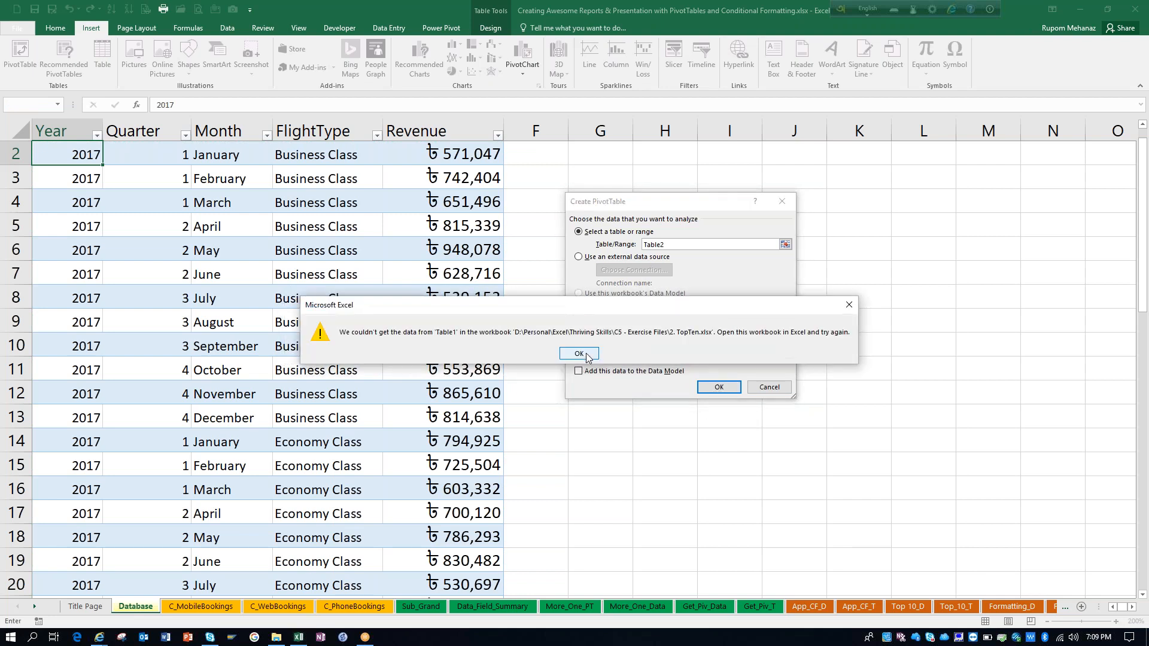
{"action": "left_click", "coordinate": [579, 355]}
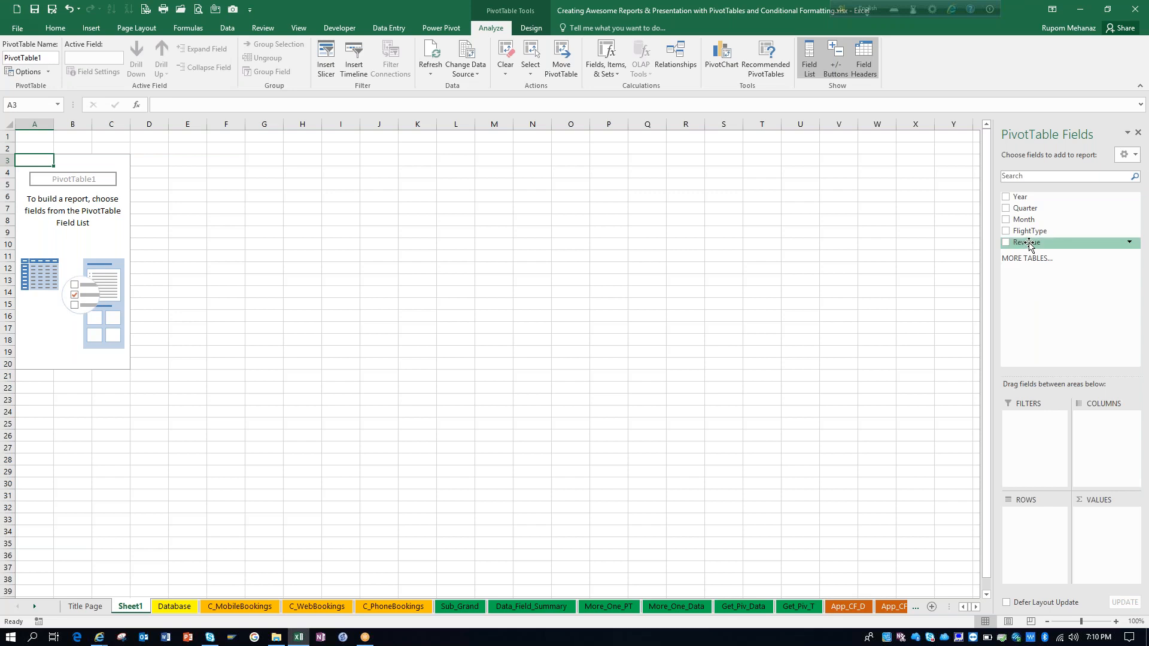
Step: Lay out the PivotTable with Revenue summed as values, Year as rows and FlightType as columns
{"action": "left_click_drag", "start_coordinate": [1029, 244], "coordinate": [1103, 518]}
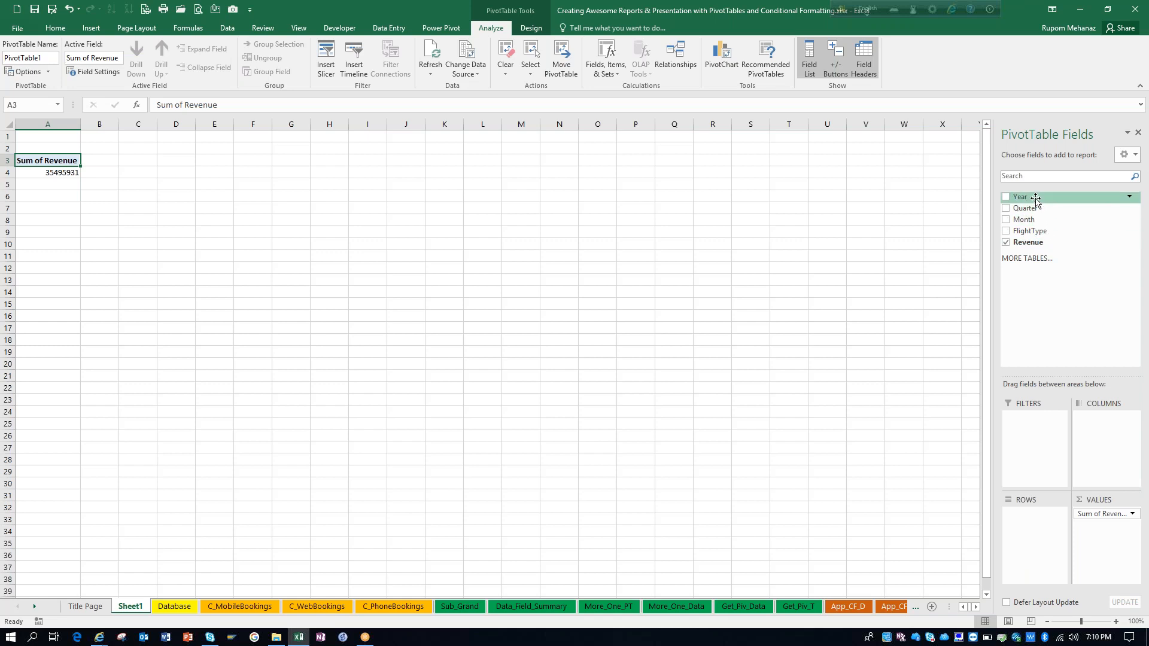
{"action": "left_click_drag", "start_coordinate": [1036, 200], "coordinate": [1033, 520]}
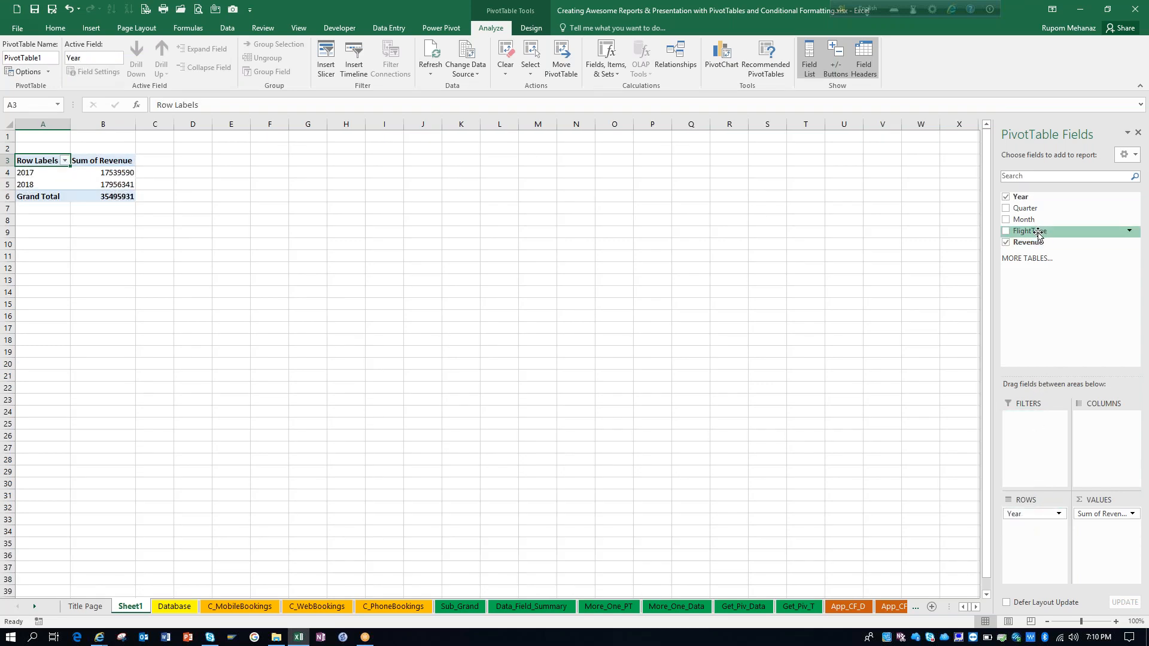
{"action": "left_click_drag", "start_coordinate": [1038, 235], "coordinate": [1105, 418]}
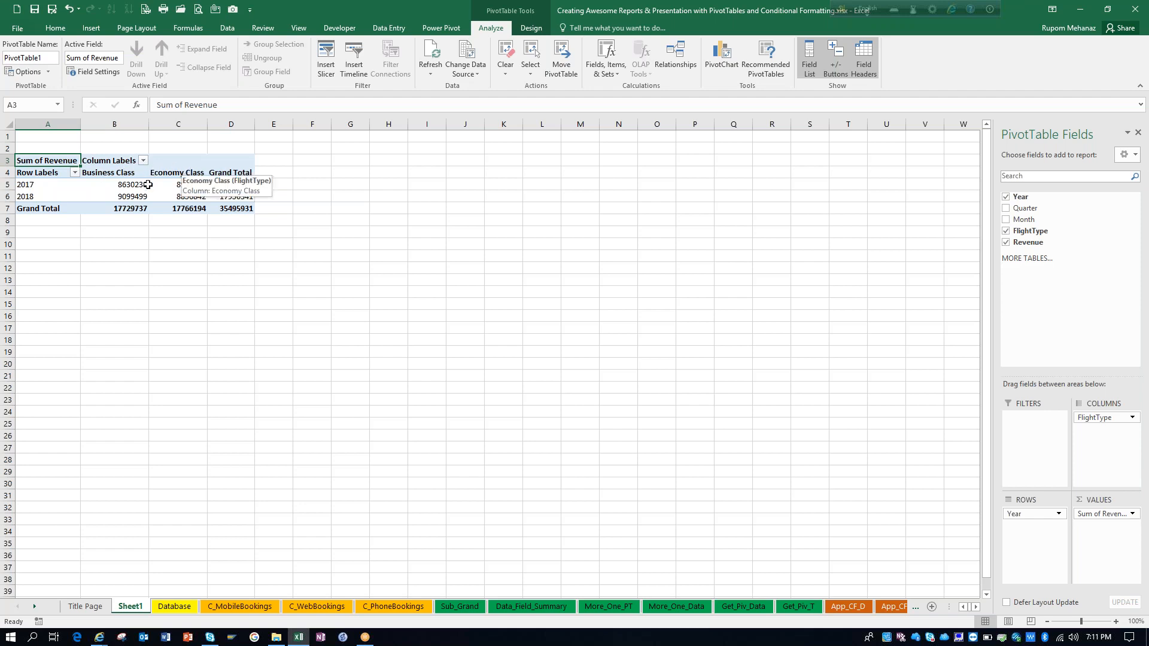
Step: Review the yearly revenue figures by flight class in the PivotTable and check the topic list on the title page
{"action": "left_click", "coordinate": [127, 185]}
{"action": "left_click", "coordinate": [177, 186]}
{"action": "left_click", "coordinate": [135, 197]}
{"action": "left_click", "coordinate": [179, 202]}
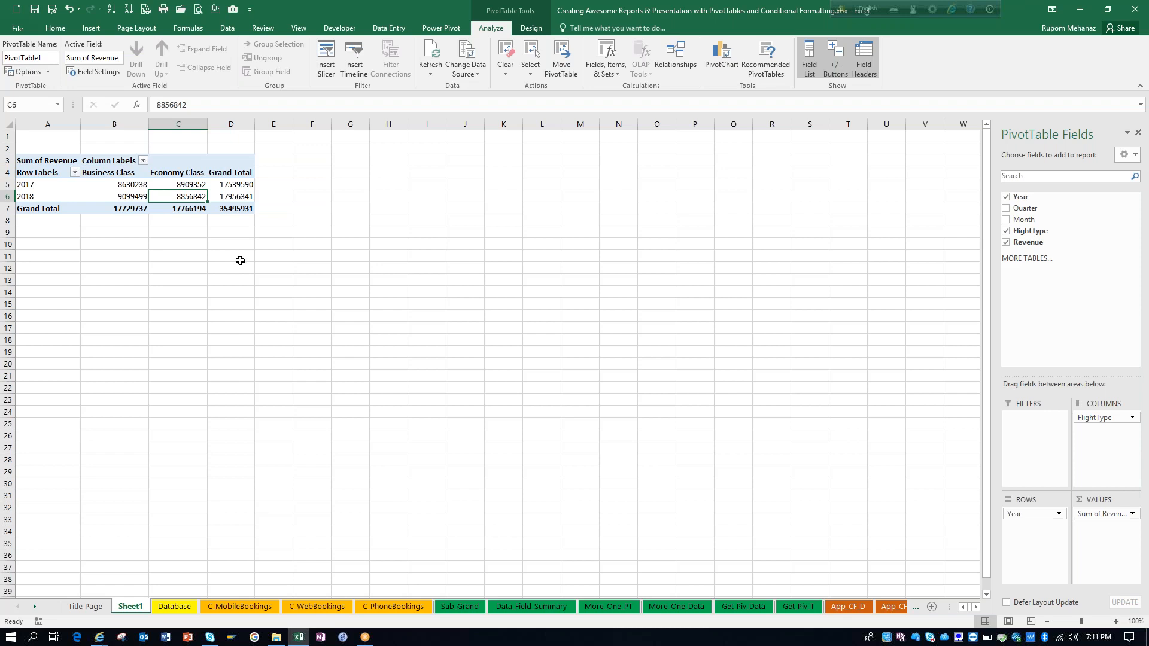
{"action": "left_click", "coordinate": [91, 606]}
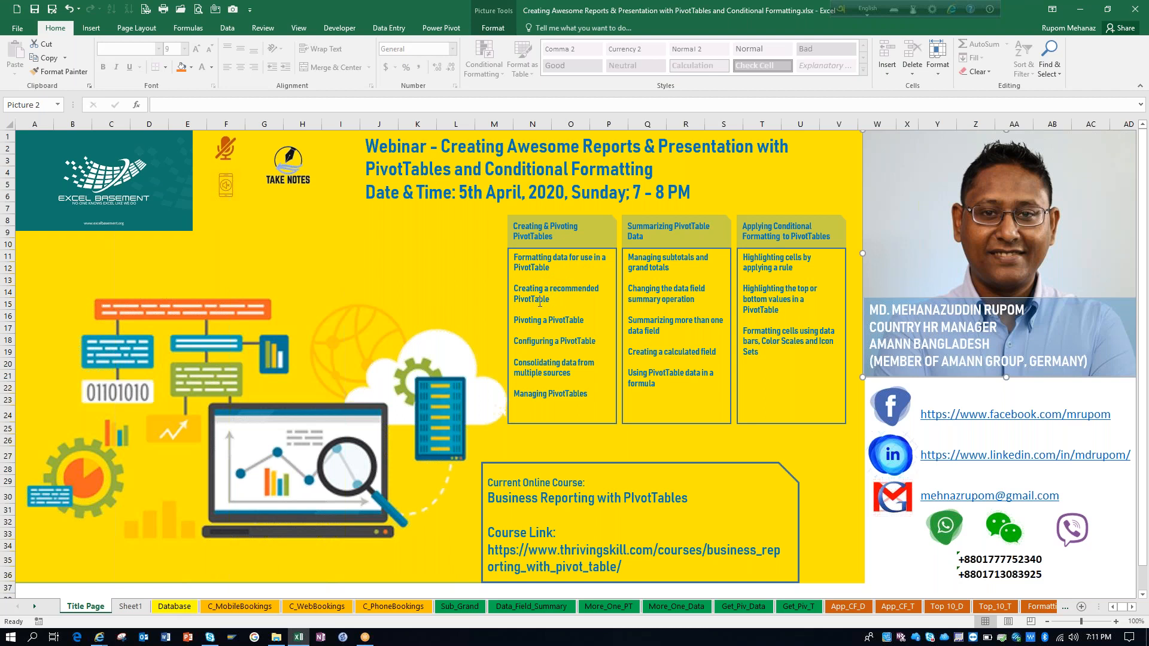
{"action": "left_click", "coordinate": [178, 606]}
{"action": "left_click", "coordinate": [125, 608]}
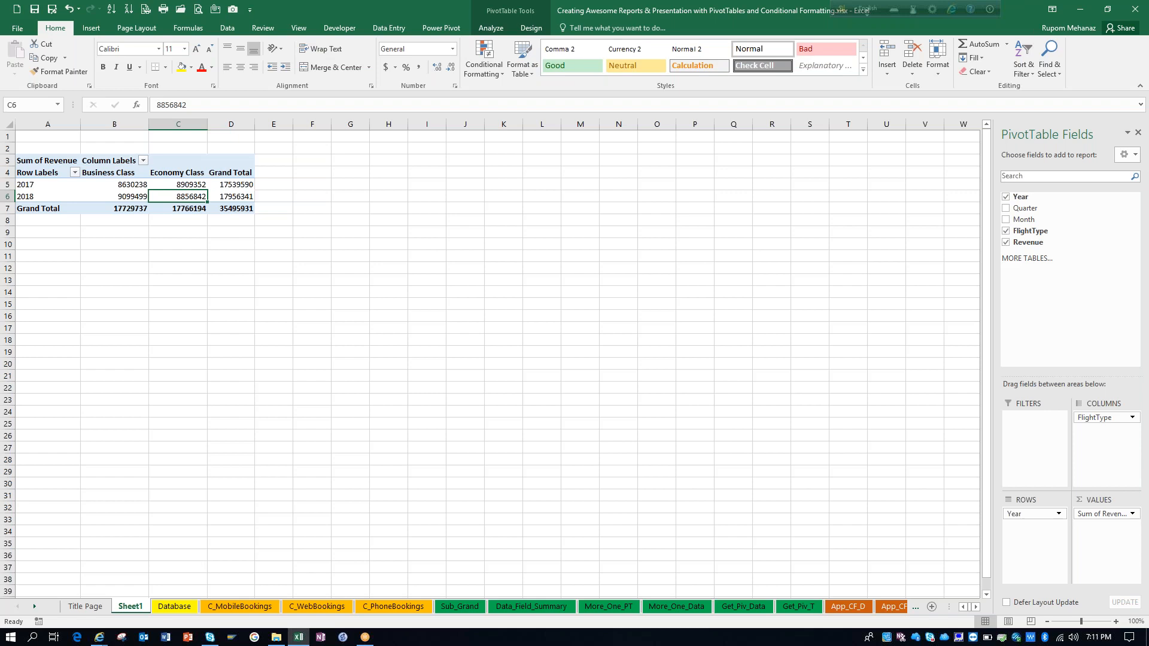
Step: Bring up the recommended PivotTables for the revenue table on the Database sheet, with the dialog moved aside and enlarged
{"action": "left_click", "coordinate": [177, 606]}
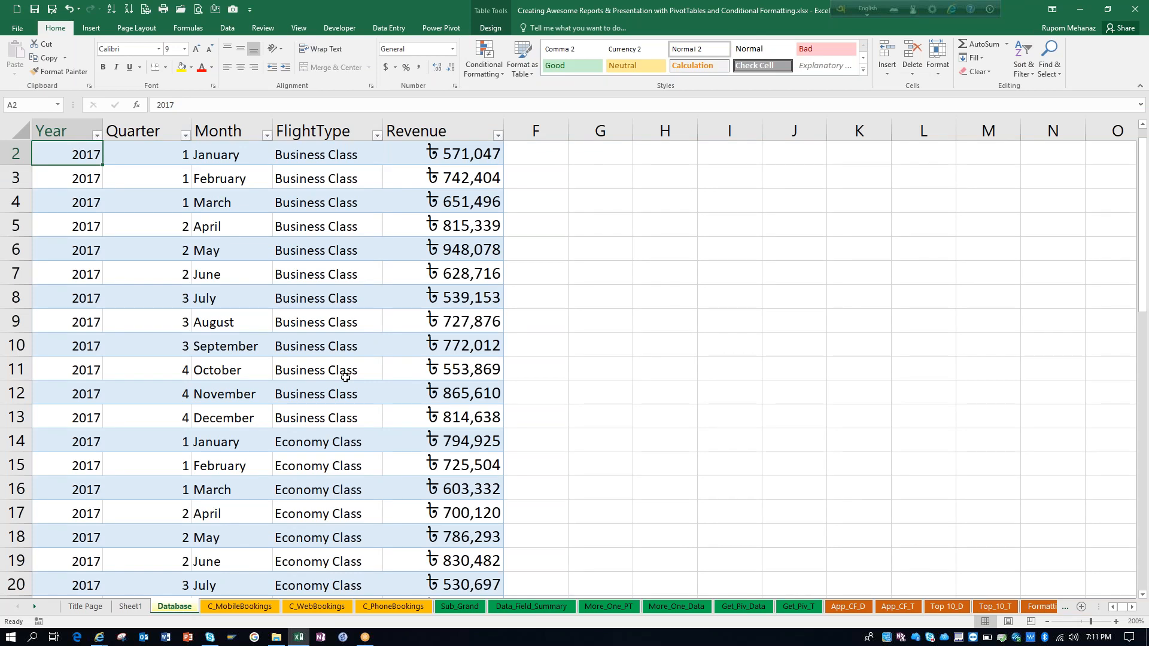
{"action": "left_click", "coordinate": [90, 28]}
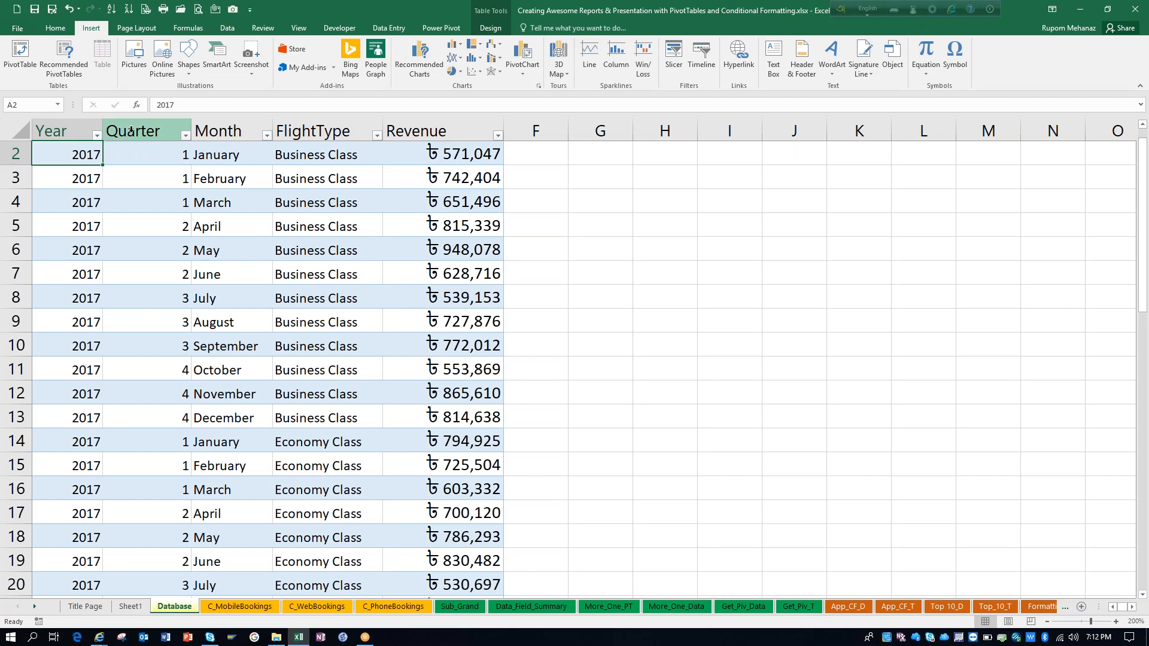
{"action": "left_click", "coordinate": [69, 71]}
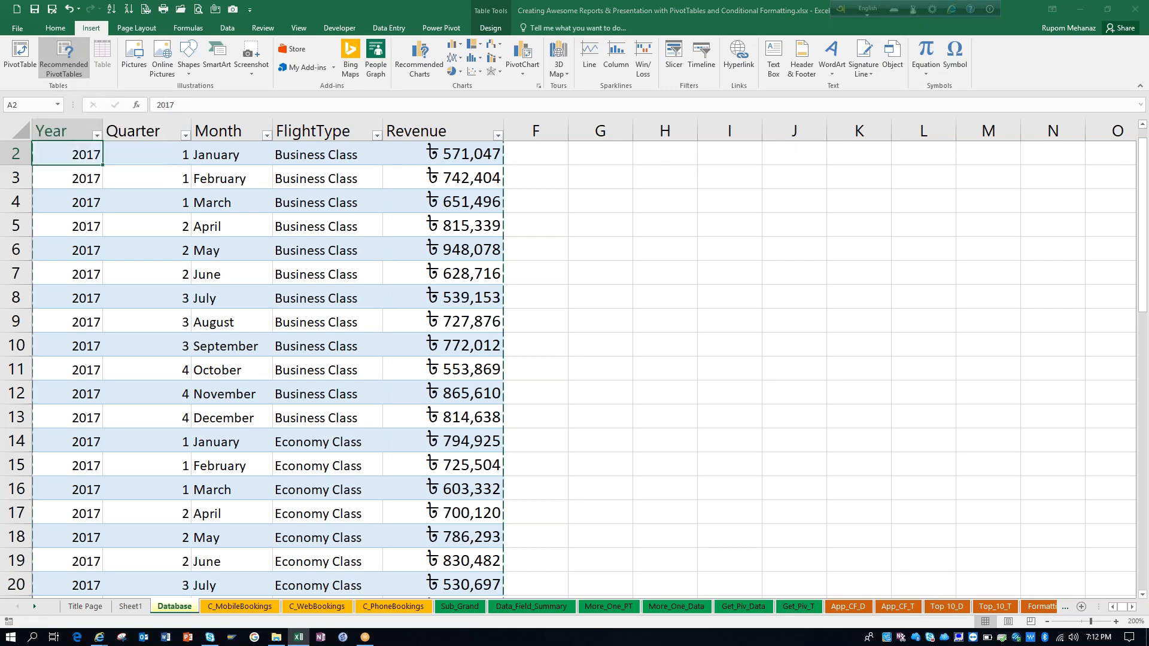
{"action": "left_click_drag", "start_coordinate": [302, 252], "coordinate": [722, 180]}
{"action": "left_click_drag", "start_coordinate": [821, 458], "coordinate": [1011, 544]}
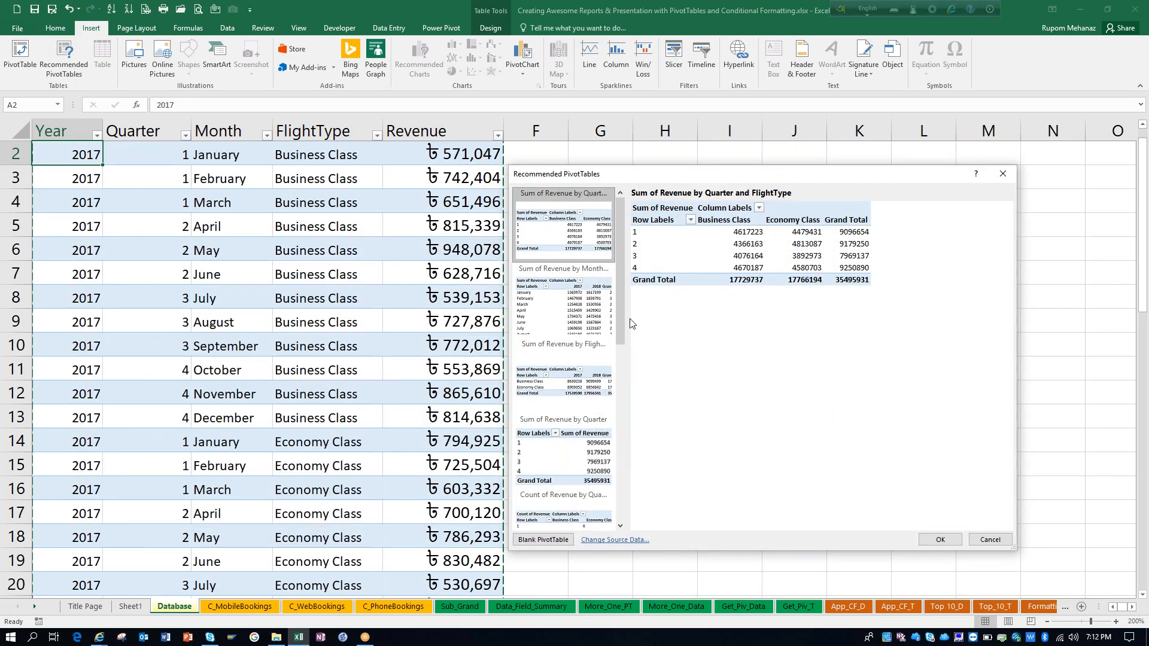
Step: Preview the recommended layouts of revenue by Month and Year, by FlightType and Year, and by Quarter
{"action": "left_click_drag", "start_coordinate": [621, 302], "coordinate": [621, 233]}
{"action": "left_click", "coordinate": [530, 304]}
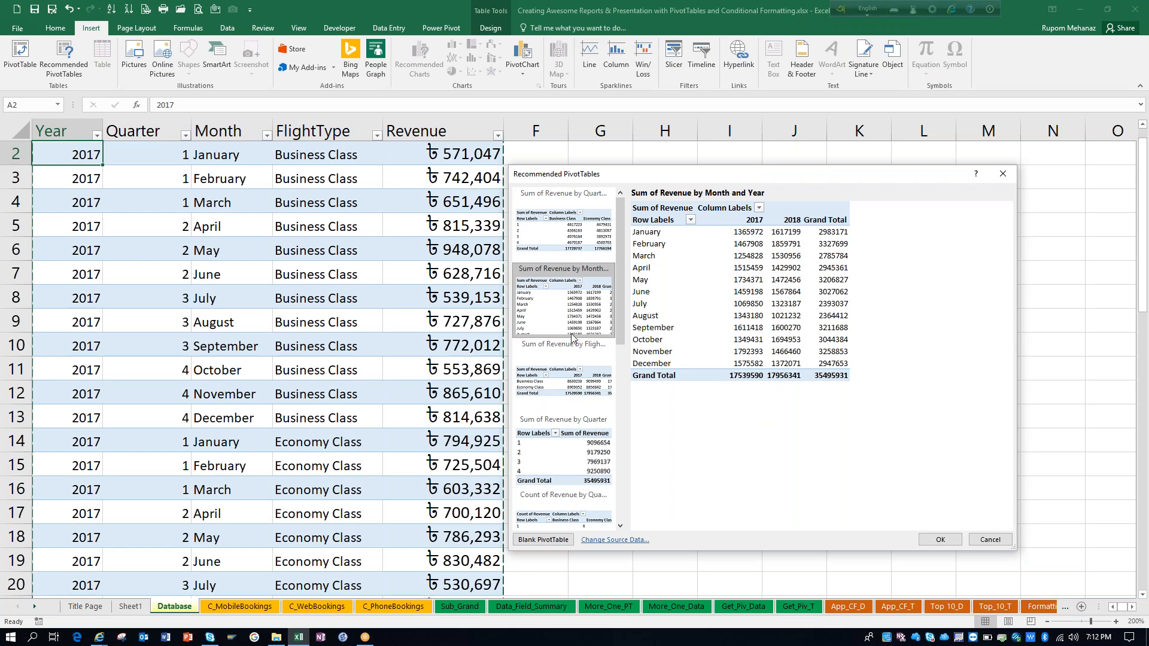
{"action": "left_click", "coordinate": [545, 382]}
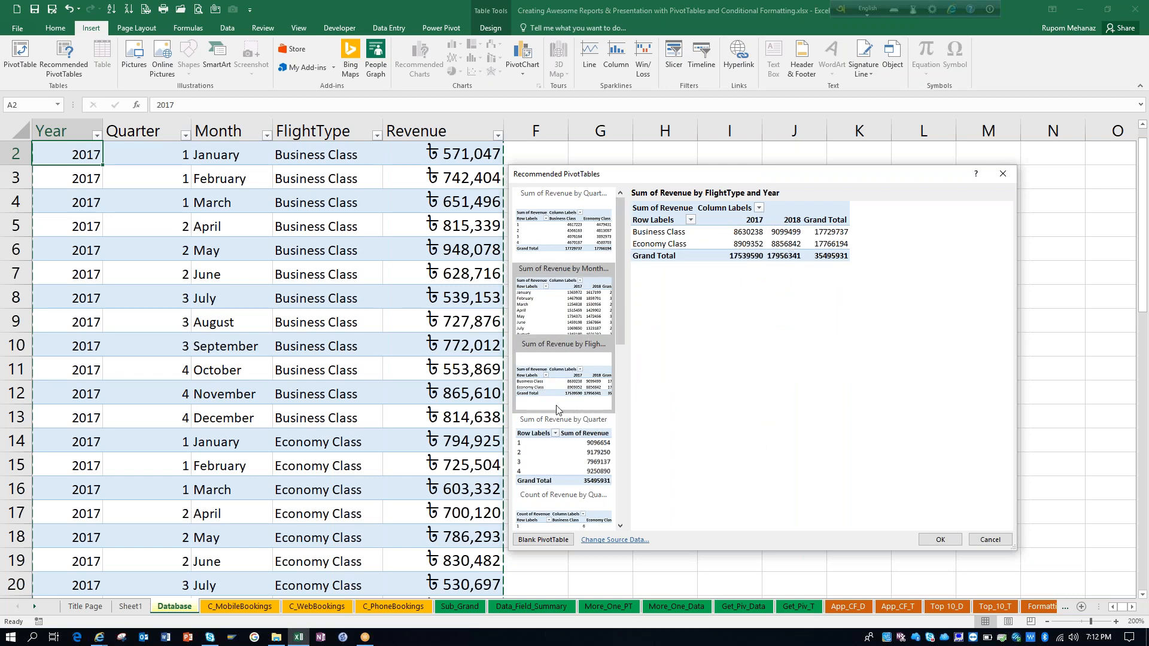
{"action": "left_click", "coordinate": [542, 474]}
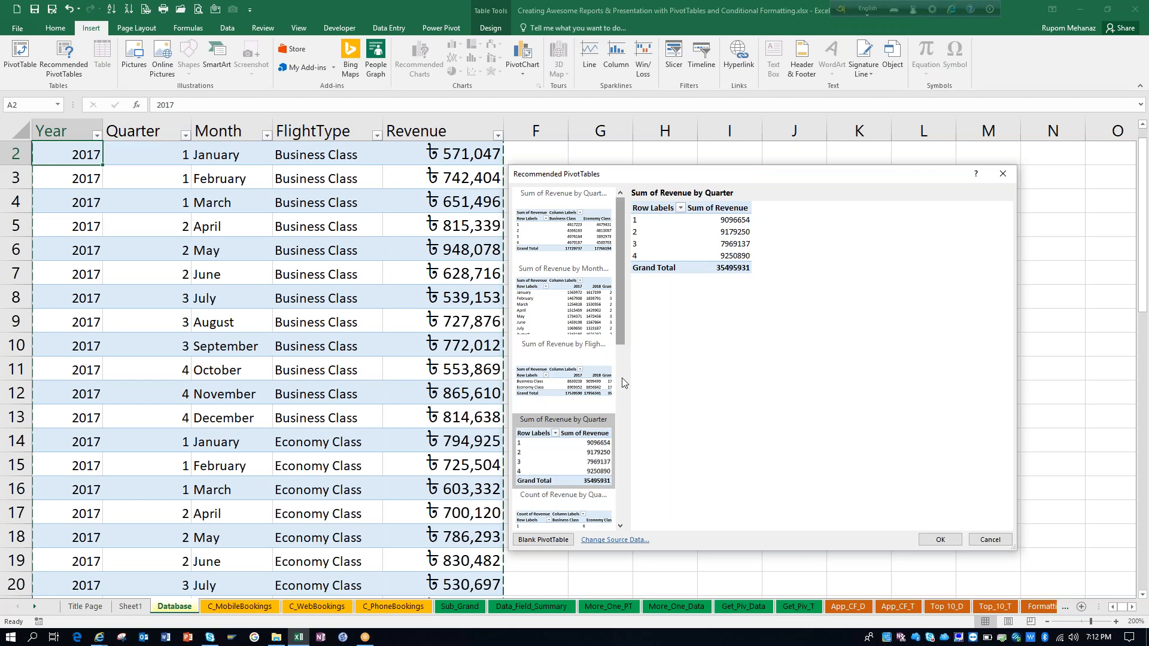
{"action": "scroll", "coordinate": [625, 392], "scroll_direction": "down", "scroll_amount": 1}
{"action": "left_click_drag", "start_coordinate": [623, 389], "coordinate": [625, 285]}
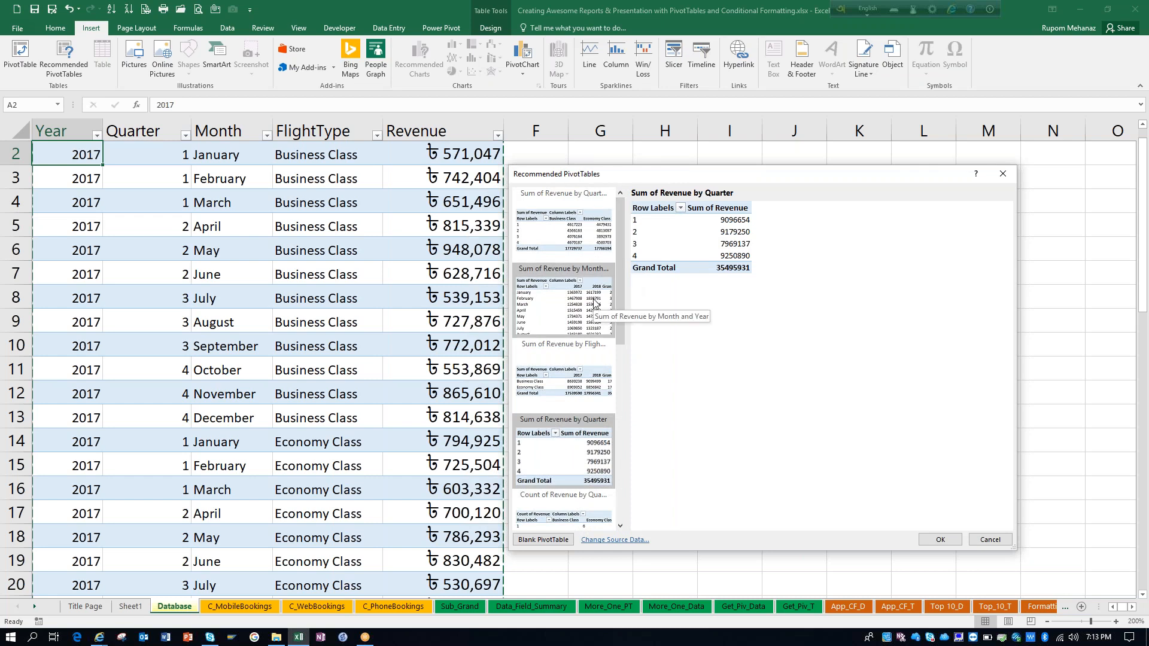
Step: Insert the recommended PivotTable Sum of Revenue by Month and Year on a new worksheet
{"action": "left_click", "coordinate": [564, 299]}
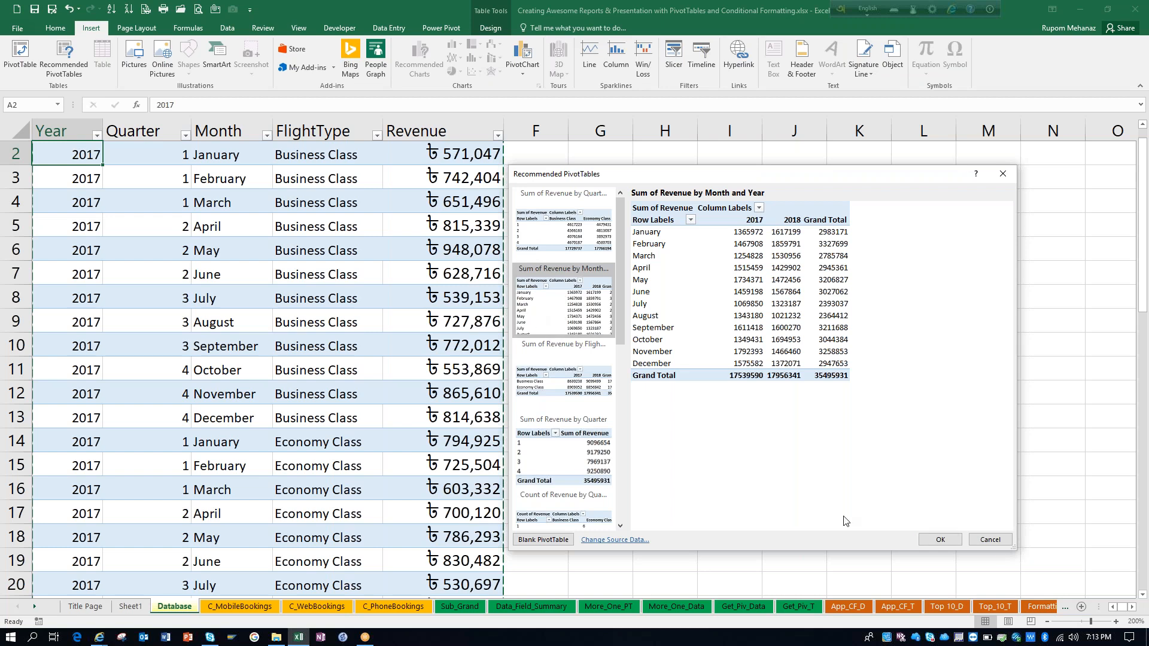
{"action": "left_click", "coordinate": [942, 541]}
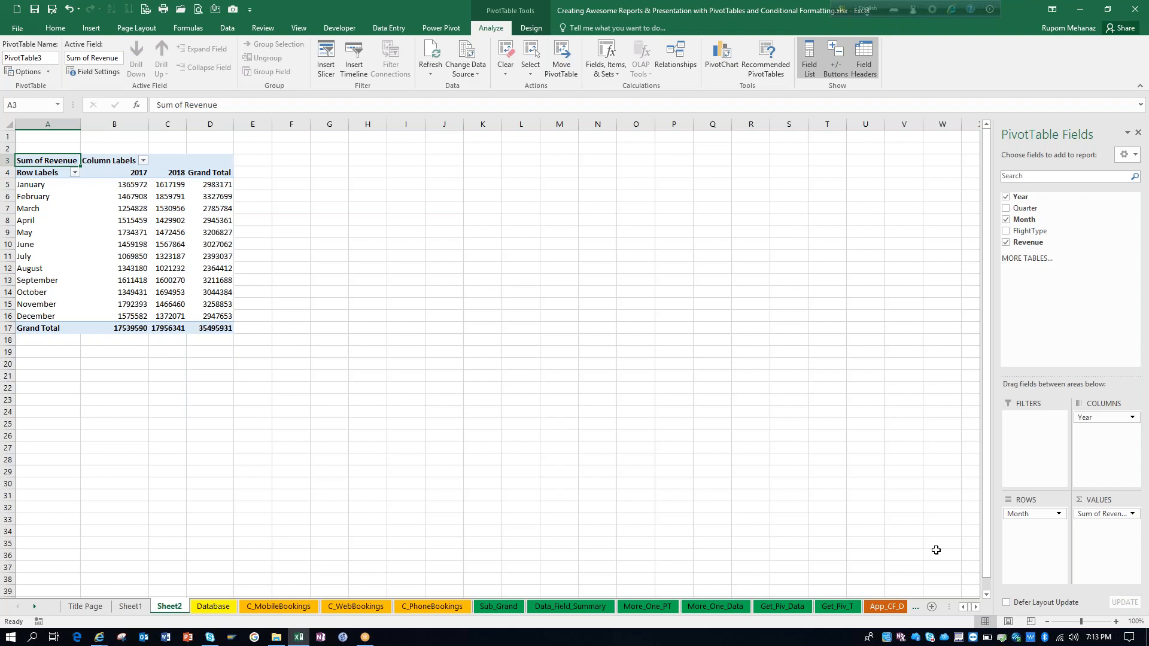
{"action": "key", "text": "Down"}
{"action": "key", "text": "Down"}
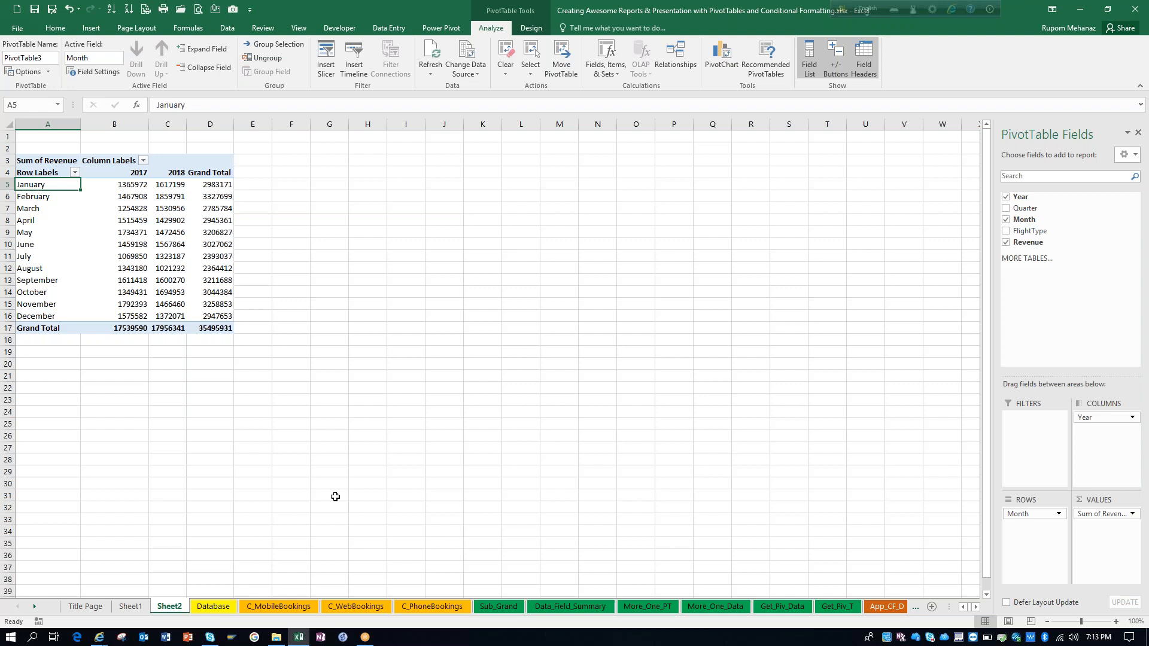
Step: Check the webinar topic list on the title page and return to the PivotTable on Sheet1
{"action": "left_click", "coordinate": [92, 27]}
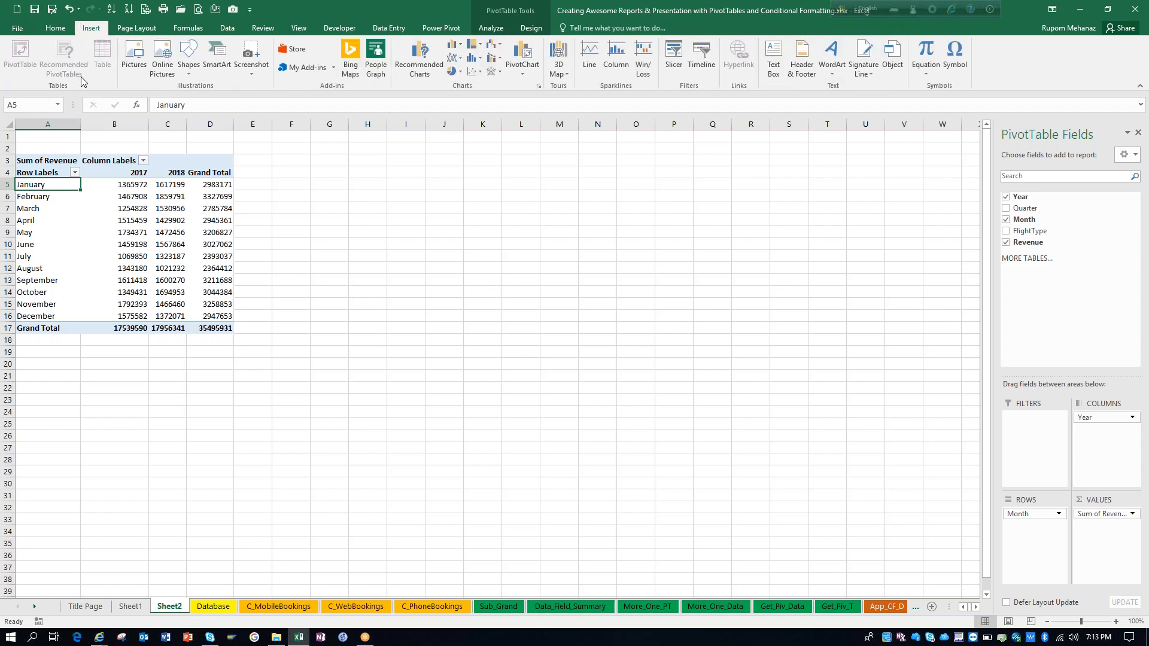
{"action": "left_click", "coordinate": [96, 611]}
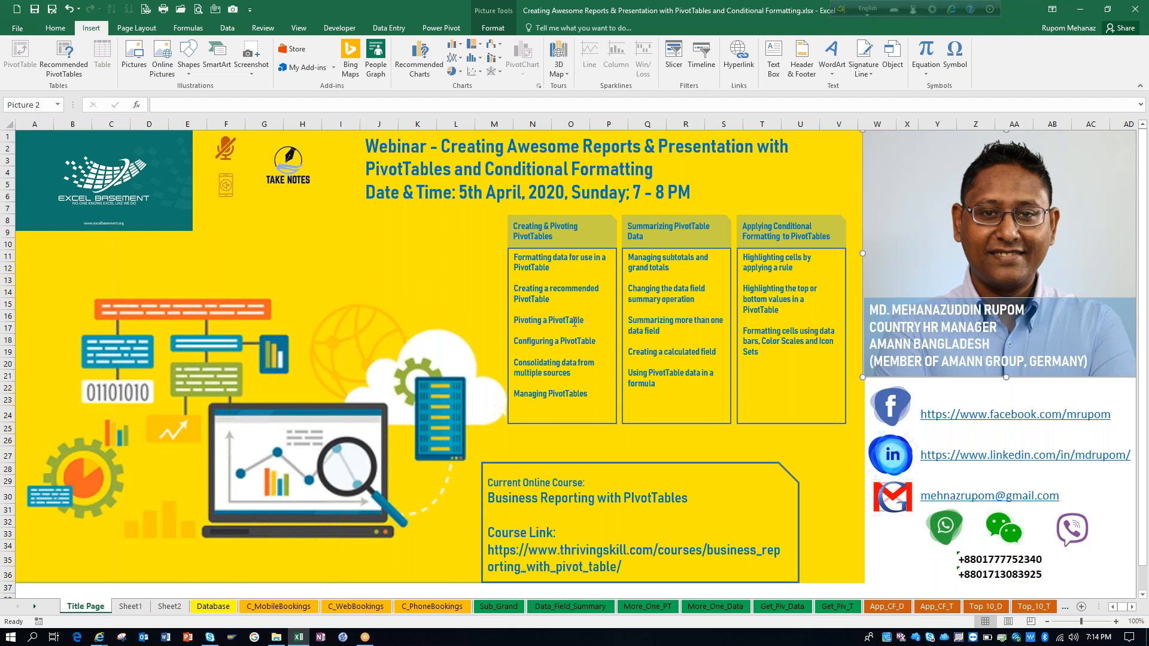
{"action": "left_click", "coordinate": [129, 607]}
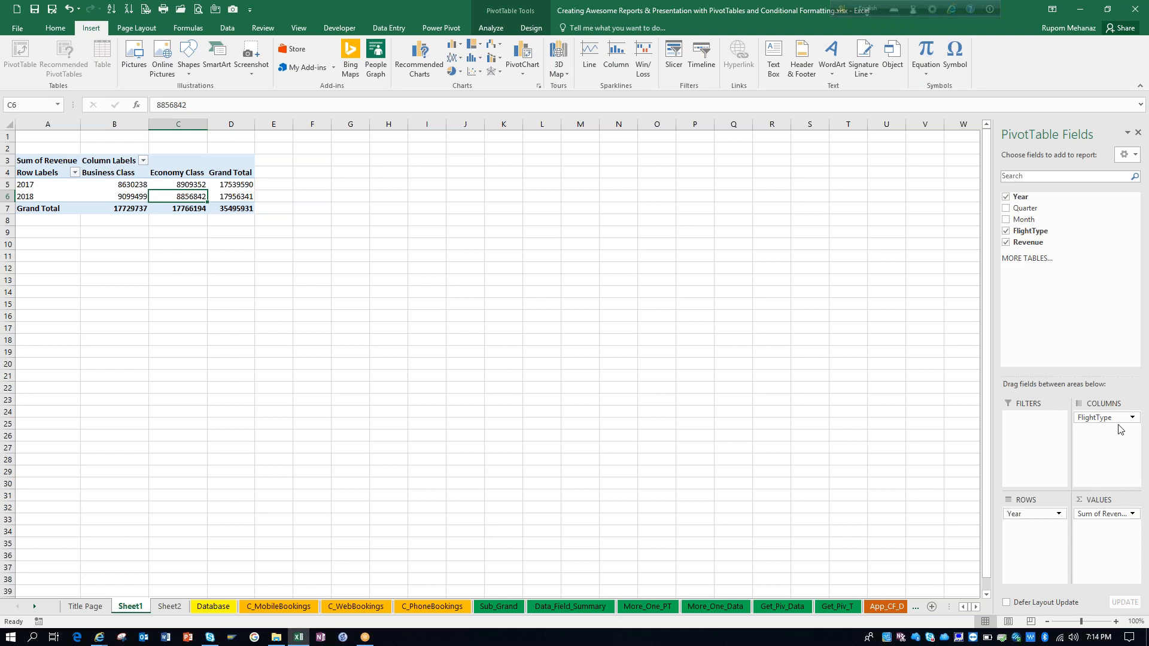
Step: Try nesting FlightType under Year in the PivotTable rows and move it back to the columns
{"action": "left_click_drag", "start_coordinate": [1114, 423], "coordinate": [1041, 530]}
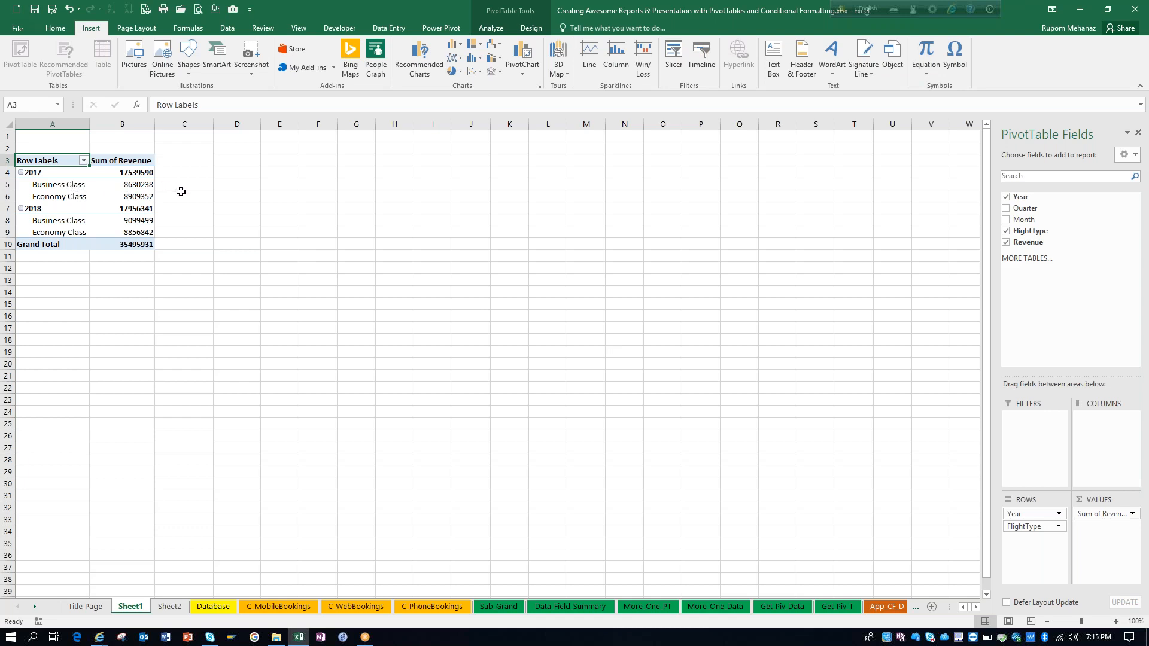
{"action": "left_click", "coordinate": [1045, 530]}
{"action": "key", "text": "Escape"}
{"action": "left_click", "coordinate": [1026, 516]}
{"action": "left_click", "coordinate": [1025, 529]}
{"action": "left_click_drag", "start_coordinate": [1025, 527], "coordinate": [1107, 443]}
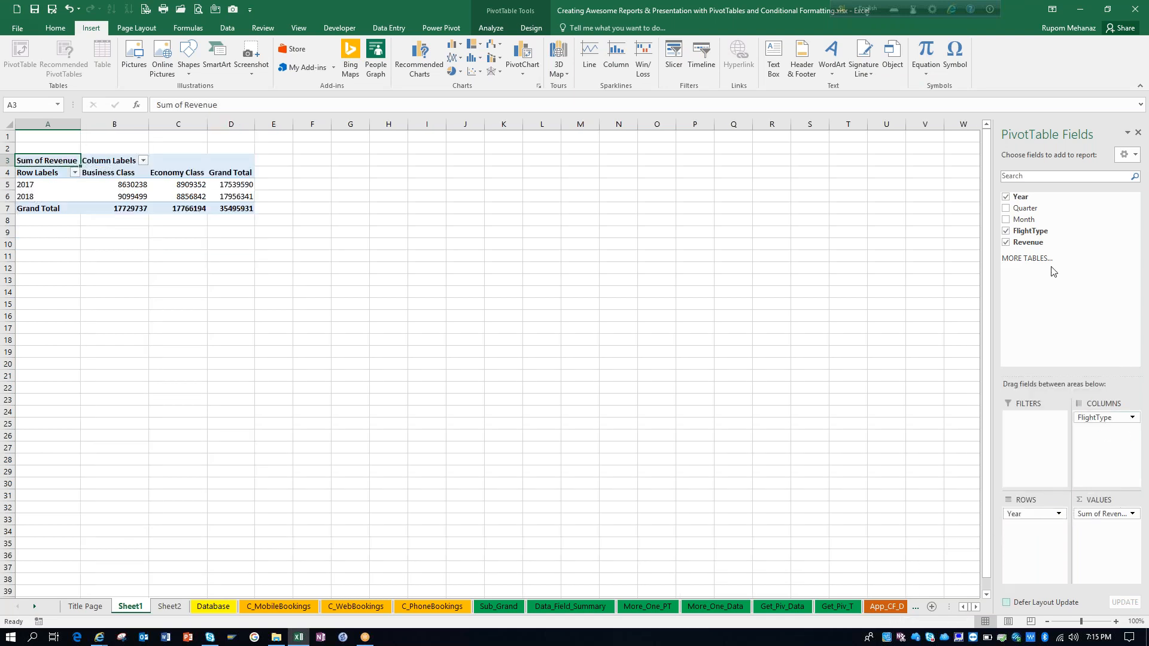
Step: Try adding Month under Year in the PivotTable rows and remove it again
{"action": "left_click_drag", "start_coordinate": [1025, 219], "coordinate": [1026, 528]}
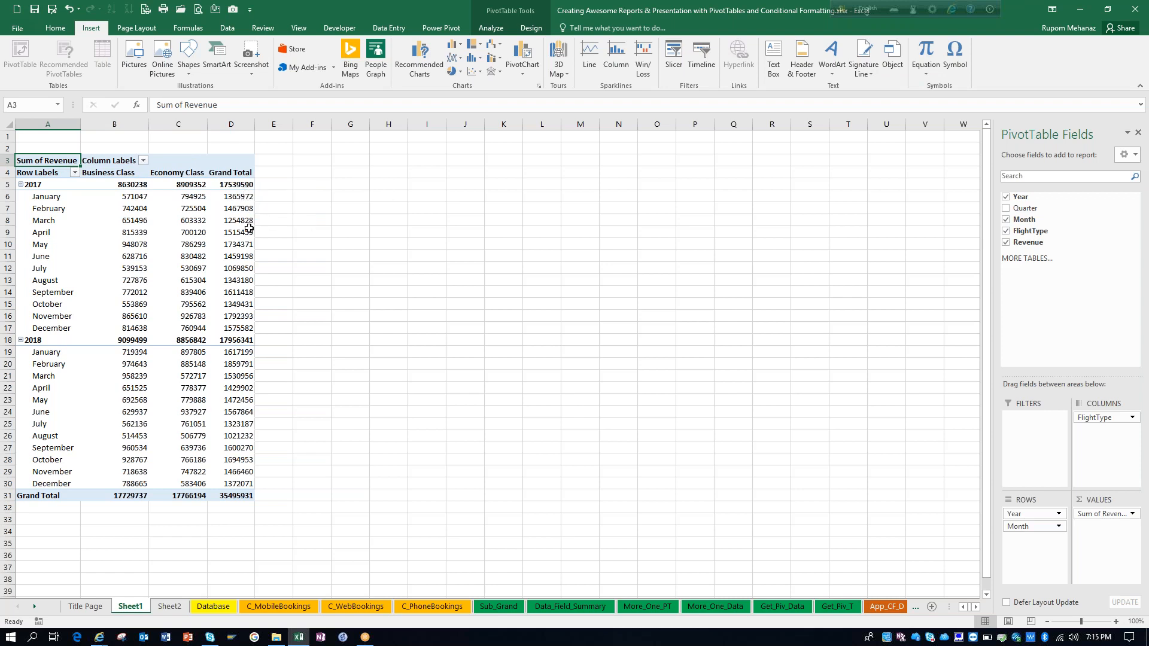
{"action": "left_click", "coordinate": [122, 263]}
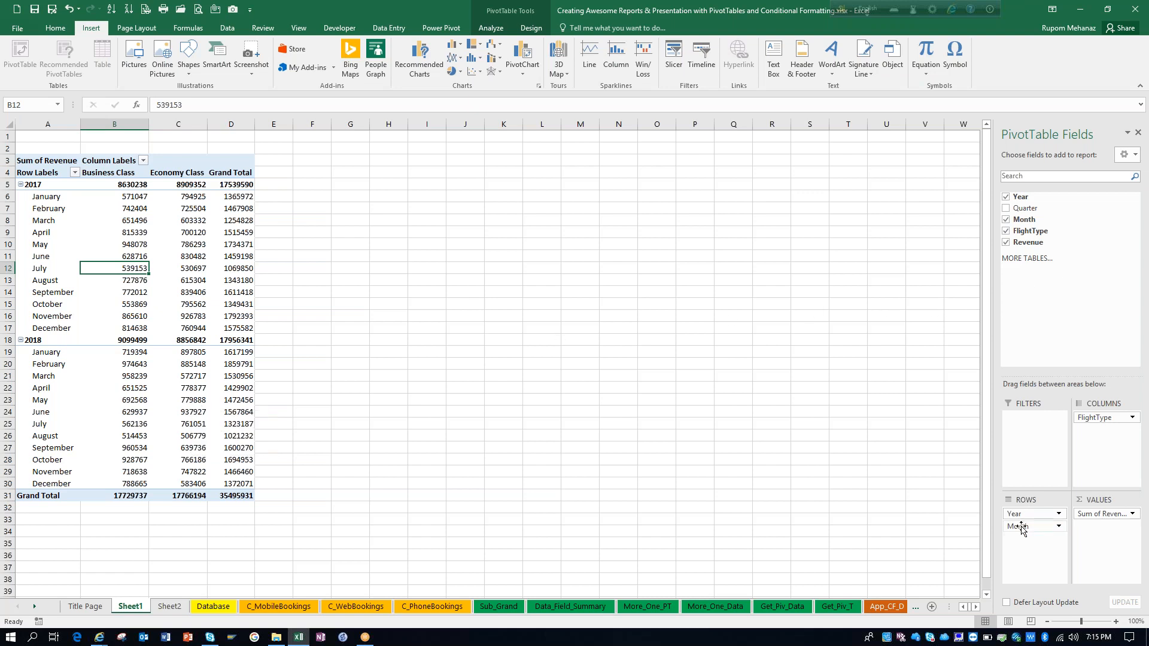
{"action": "left_click_drag", "start_coordinate": [1021, 528], "coordinate": [1065, 232]}
{"action": "left_click_drag", "start_coordinate": [1064, 227], "coordinate": [1064, 228]}
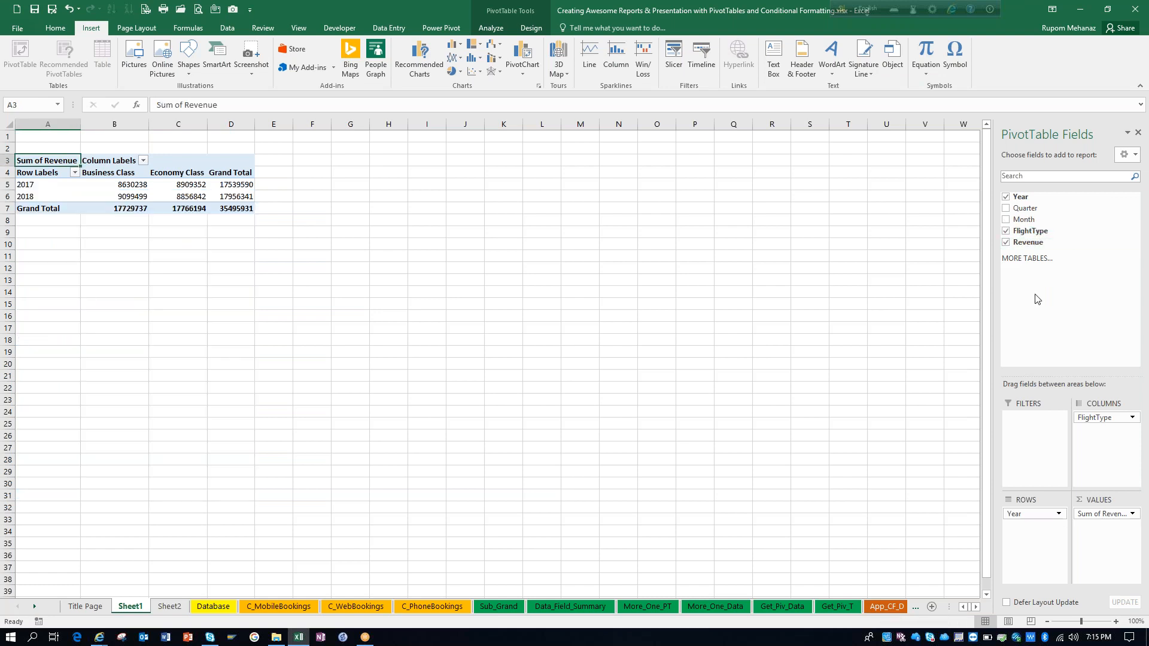
Step: Add Quarter under Year in the PivotTable rows
{"action": "left_click_drag", "start_coordinate": [1011, 210], "coordinate": [1040, 549]}
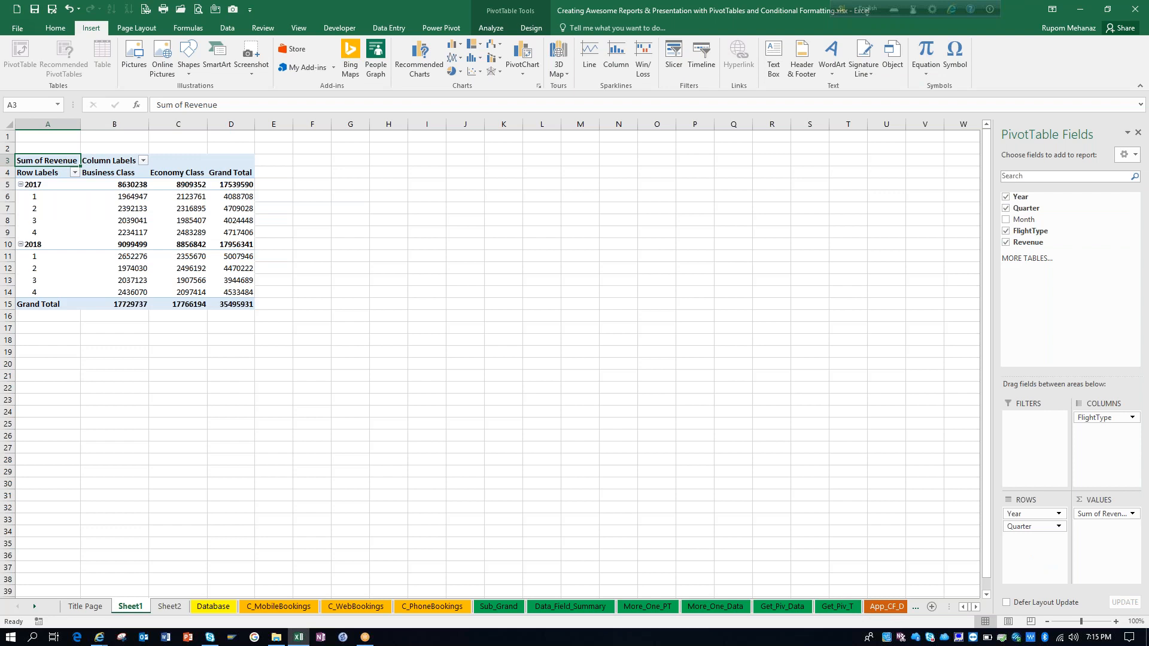
{"action": "left_click", "coordinate": [132, 208]}
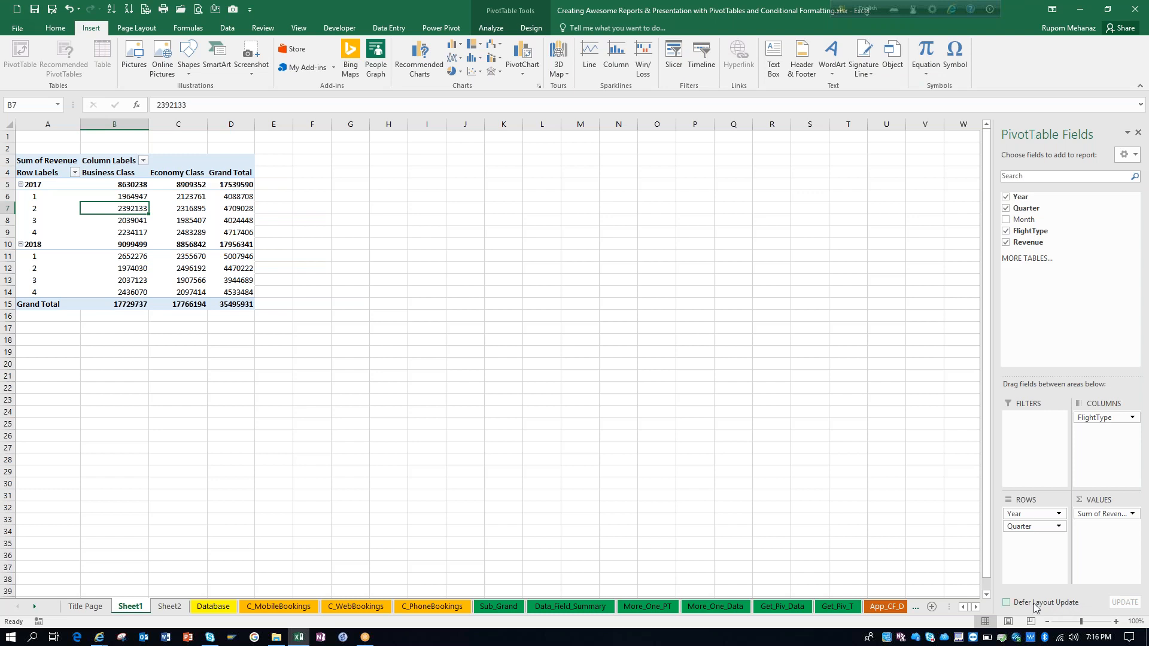
Step: Defer layout updates, replace Quarter with Month in the PivotTable rows and apply the pending layout
{"action": "left_click", "coordinate": [1006, 603]}
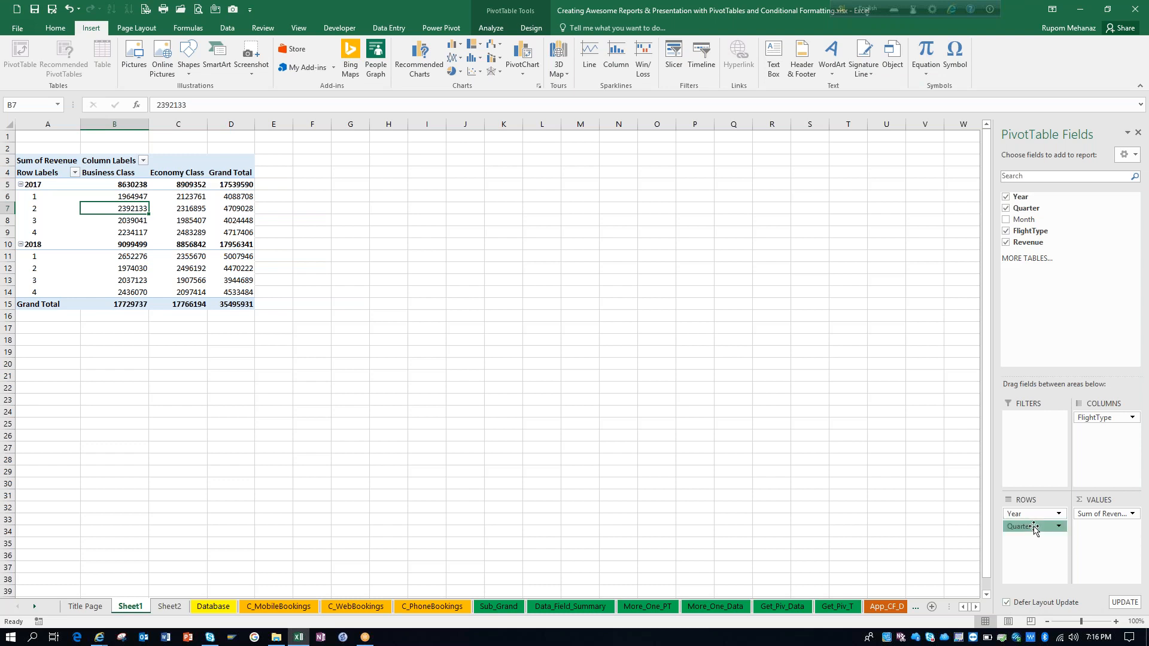
{"action": "left_click_drag", "start_coordinate": [1033, 530], "coordinate": [1068, 234]}
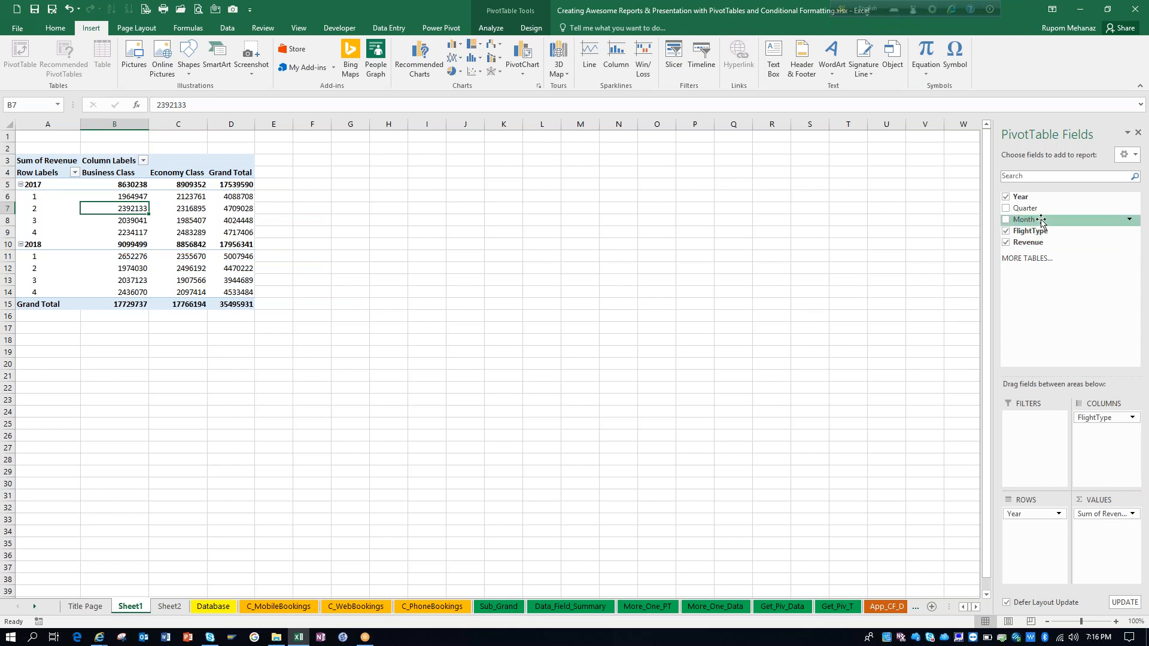
{"action": "left_click_drag", "start_coordinate": [1041, 223], "coordinate": [1037, 526]}
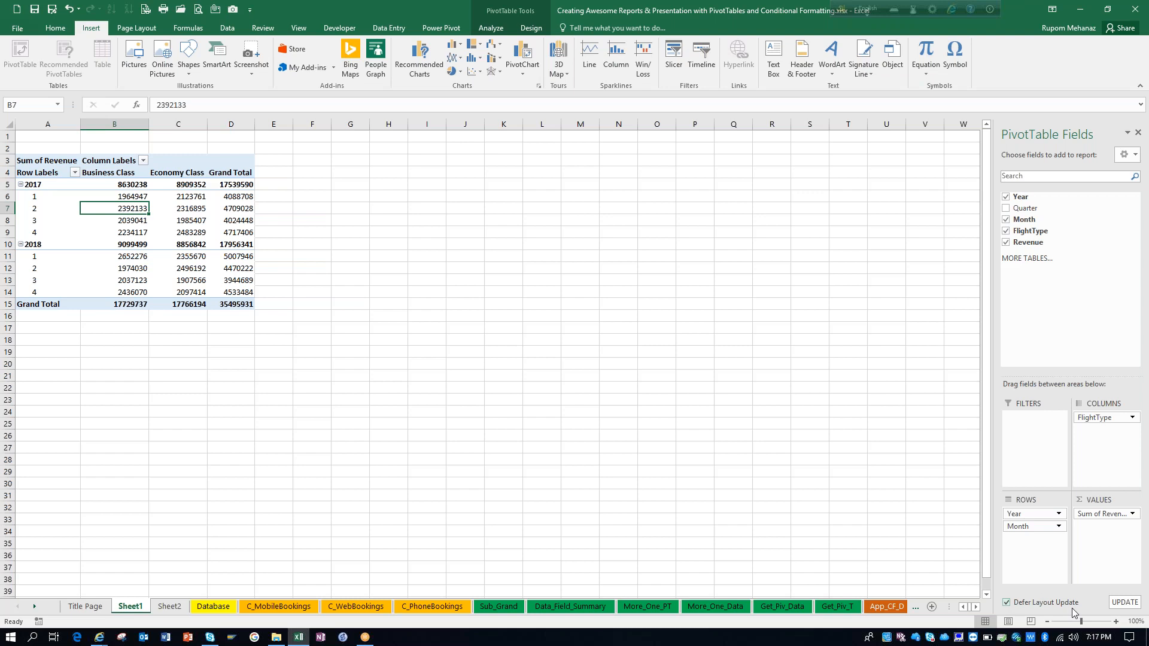
{"action": "left_click", "coordinate": [1125, 603]}
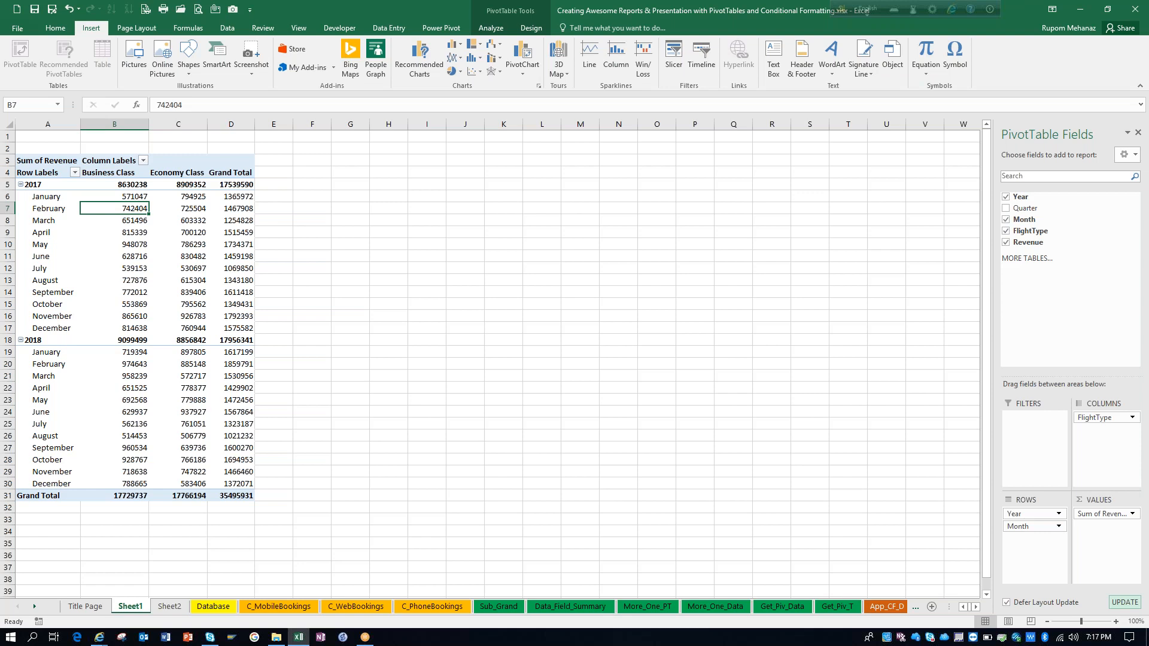
Step: Turn off deferred layout updates and replace Month with Quarter under Year in the PivotTable rows
{"action": "left_click", "coordinate": [1007, 603]}
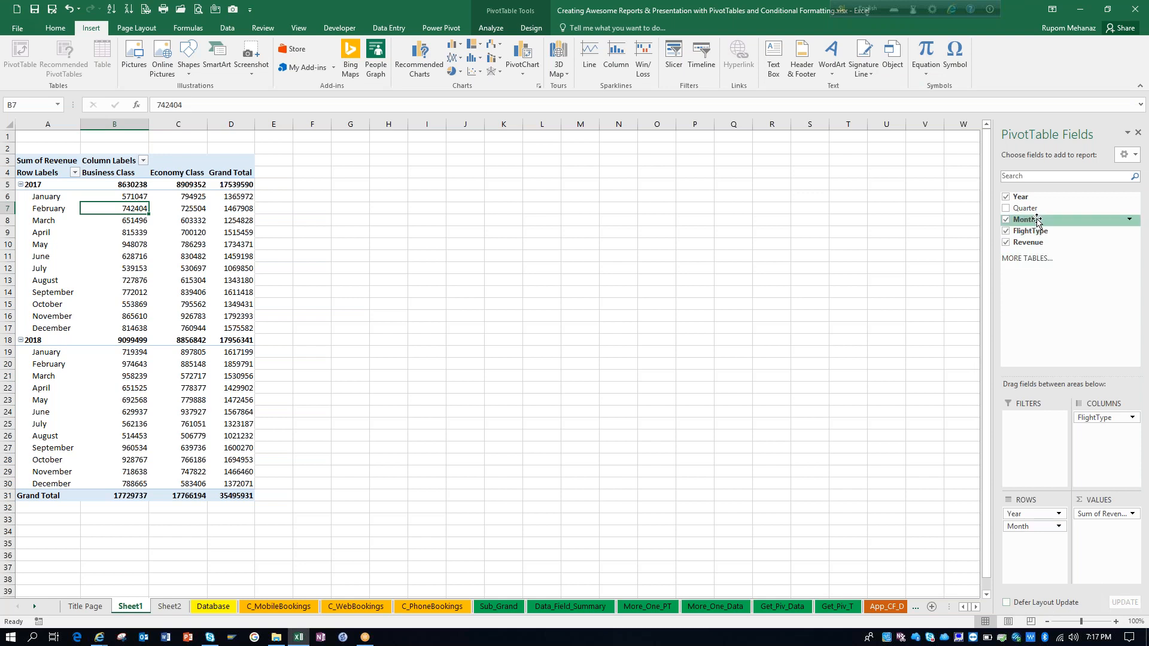
{"action": "mouse_move", "coordinate": [1020, 526]}
{"action": "left_mouse_down"}
{"action": "mouse_move", "coordinate": [1032, 210]}
{"action": "mouse_move", "coordinate": [1030, 563]}
{"action": "mouse_move", "coordinate": [1029, 528]}
{"action": "left_mouse_up"}
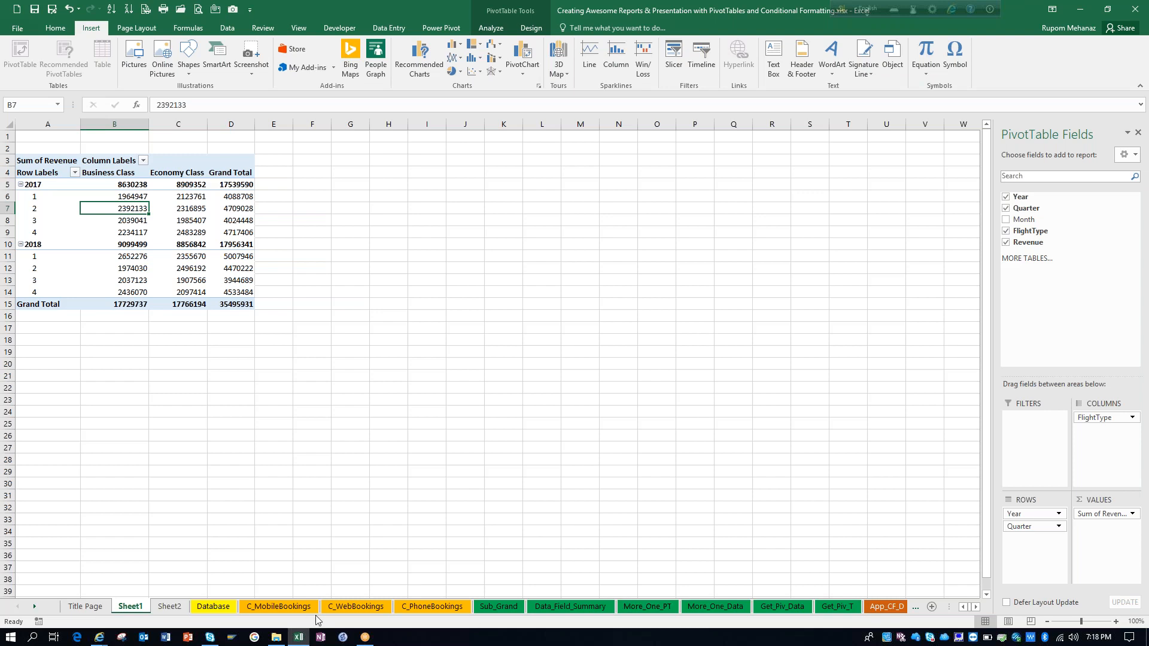
Step: Check the webinar agenda on the Title Page sheet, then return to Sheet1 and bring up the PivotTable analysis commands
{"action": "left_click", "coordinate": [85, 606]}
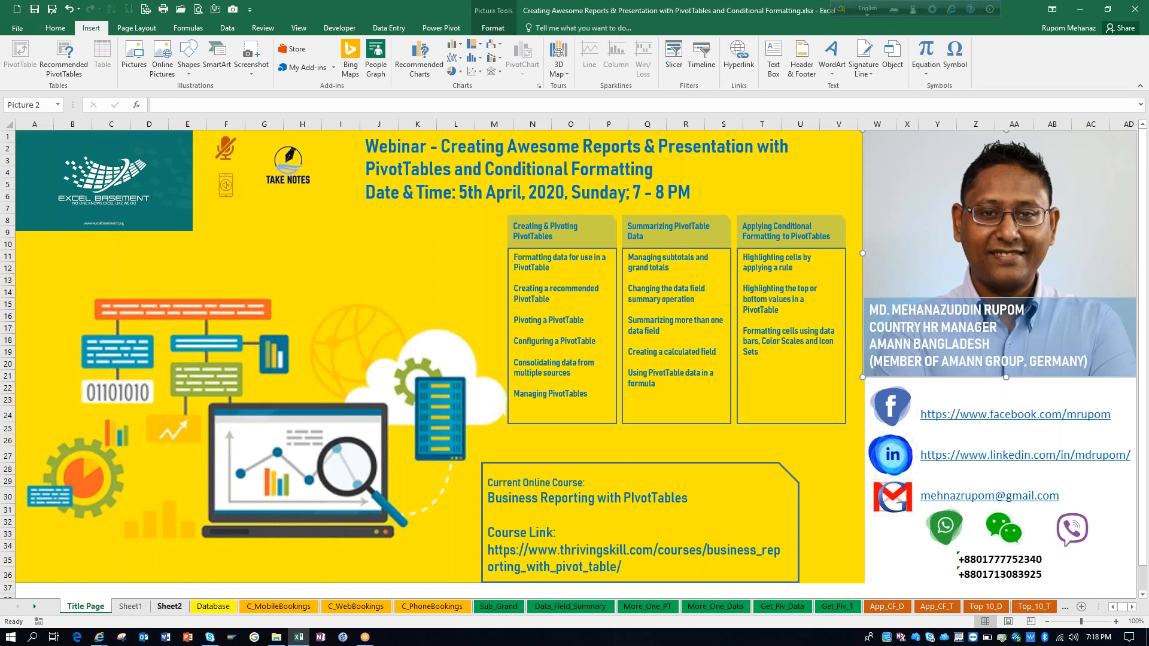
{"action": "left_click", "coordinate": [132, 607]}
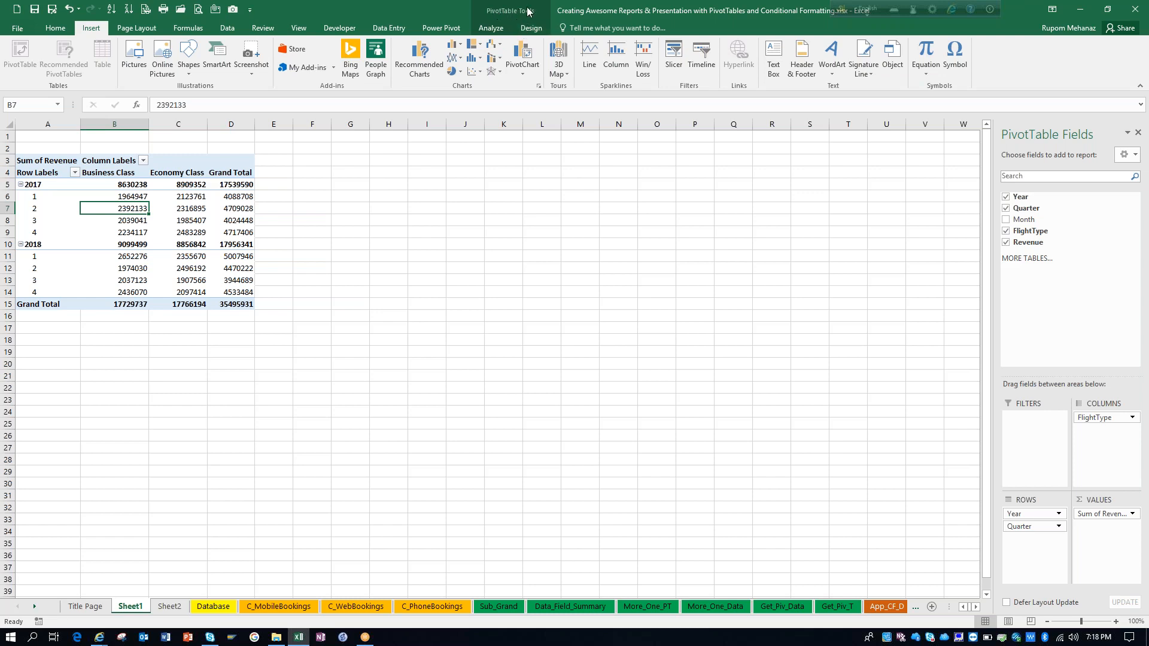
{"action": "left_click", "coordinate": [491, 30]}
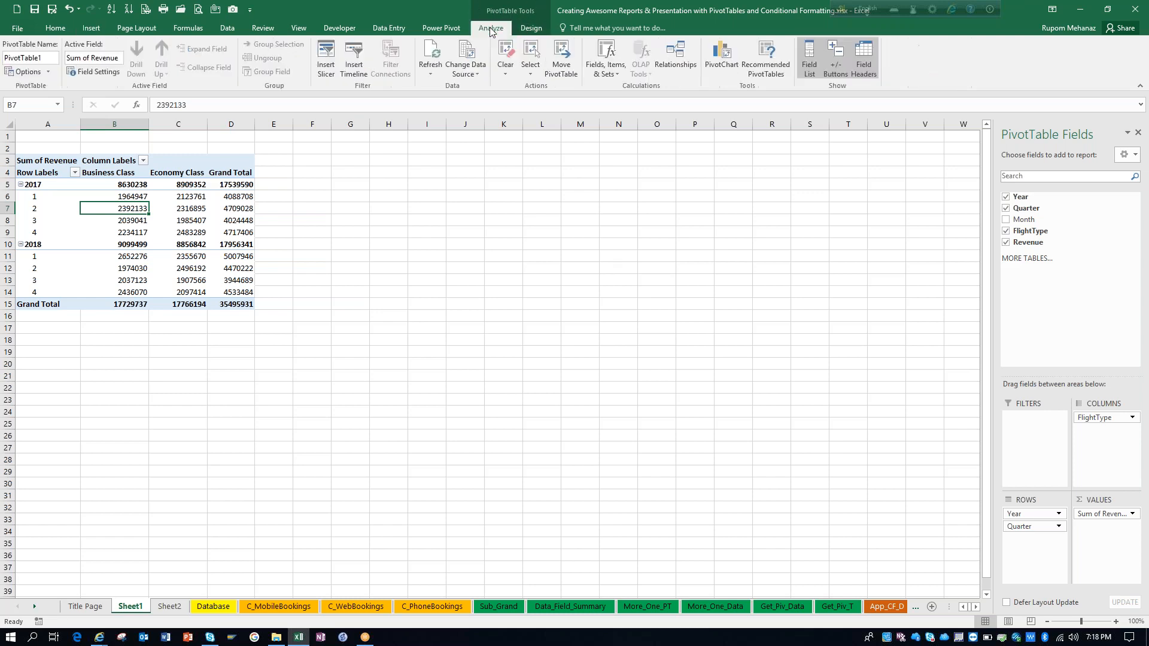
Step: Try a grey style from the Medium group on the revenue PivotTable and undo it
{"action": "left_click", "coordinate": [531, 28]}
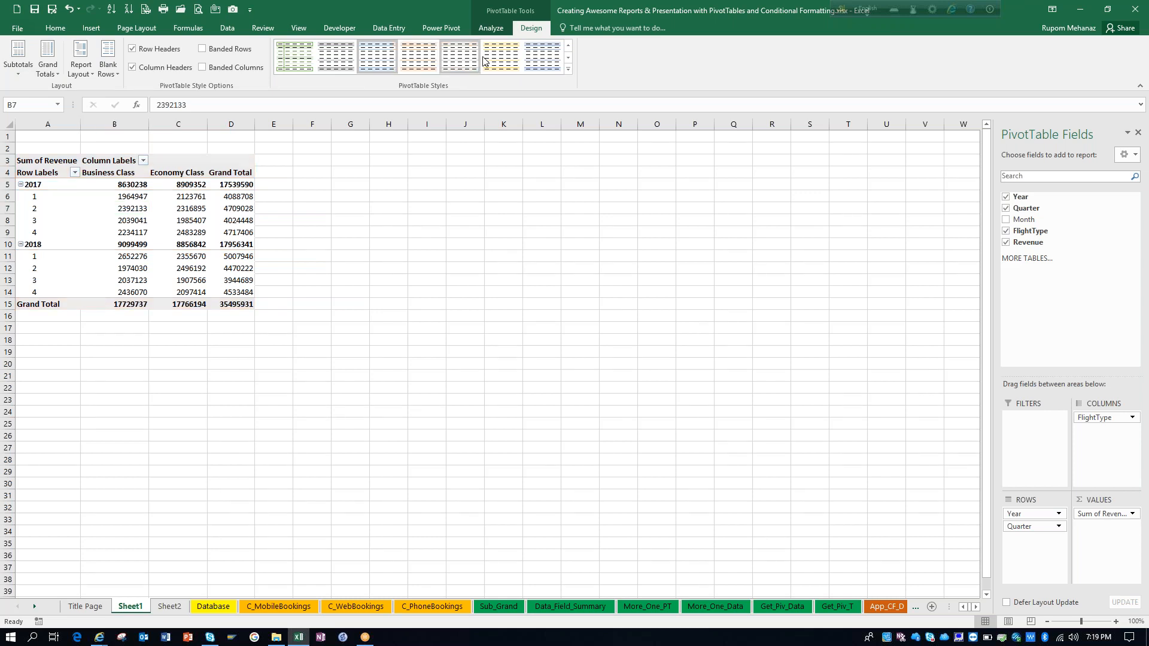
{"action": "left_click", "coordinate": [570, 68]}
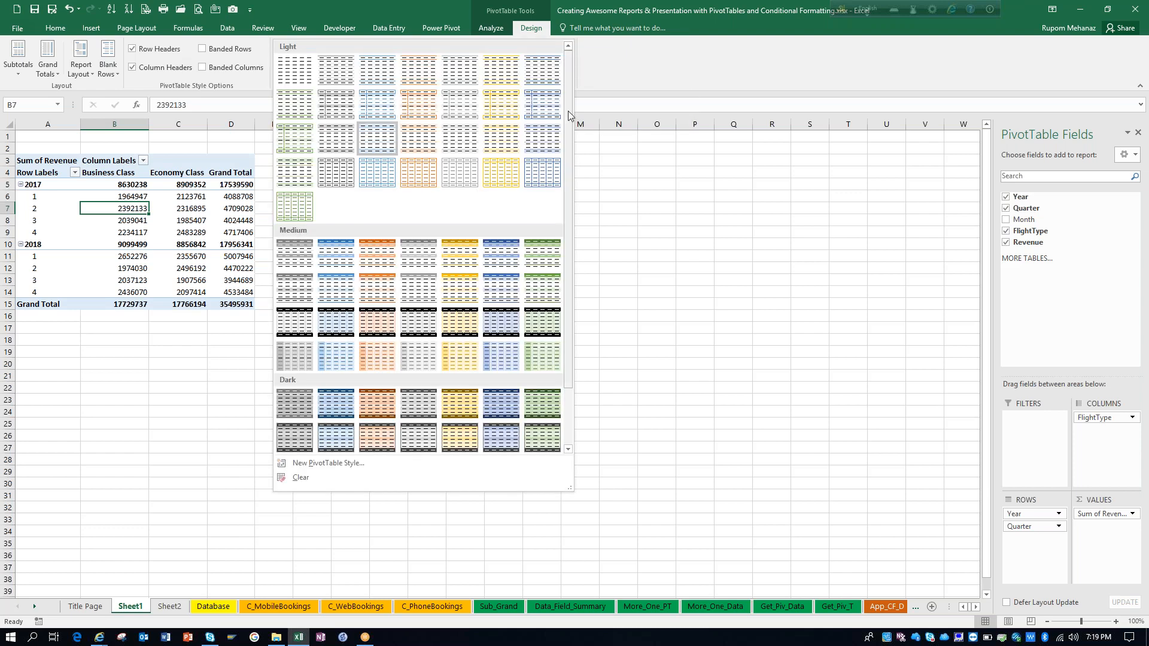
{"action": "left_click_drag", "start_coordinate": [569, 120], "coordinate": [568, 183]}
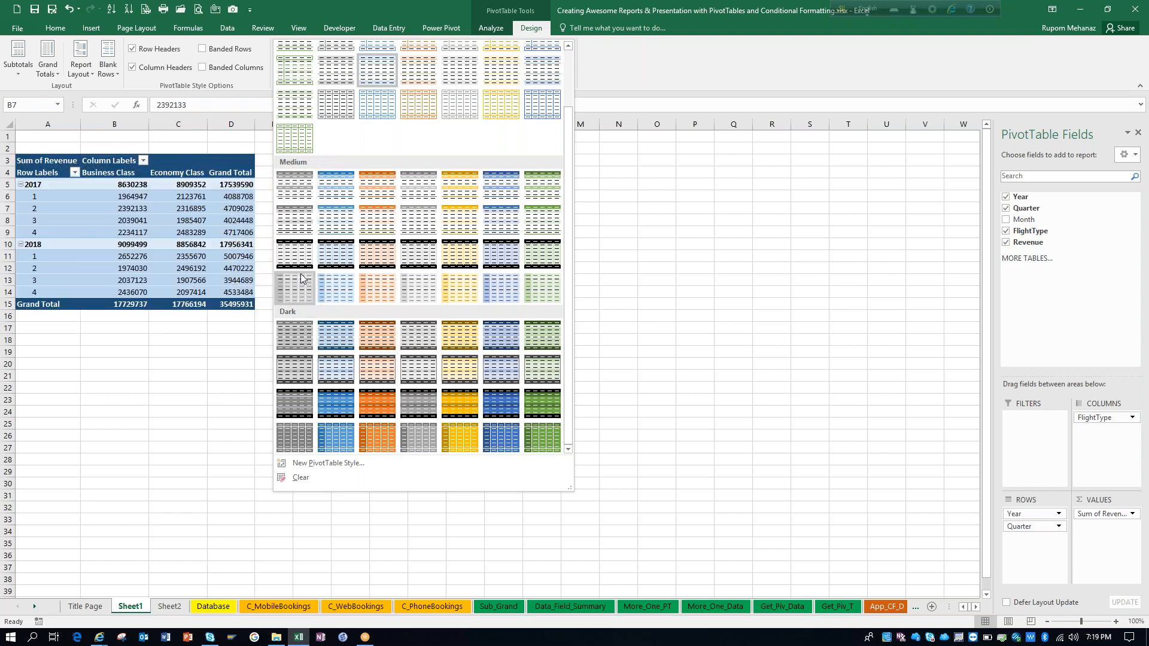
{"action": "left_click", "coordinate": [423, 287]}
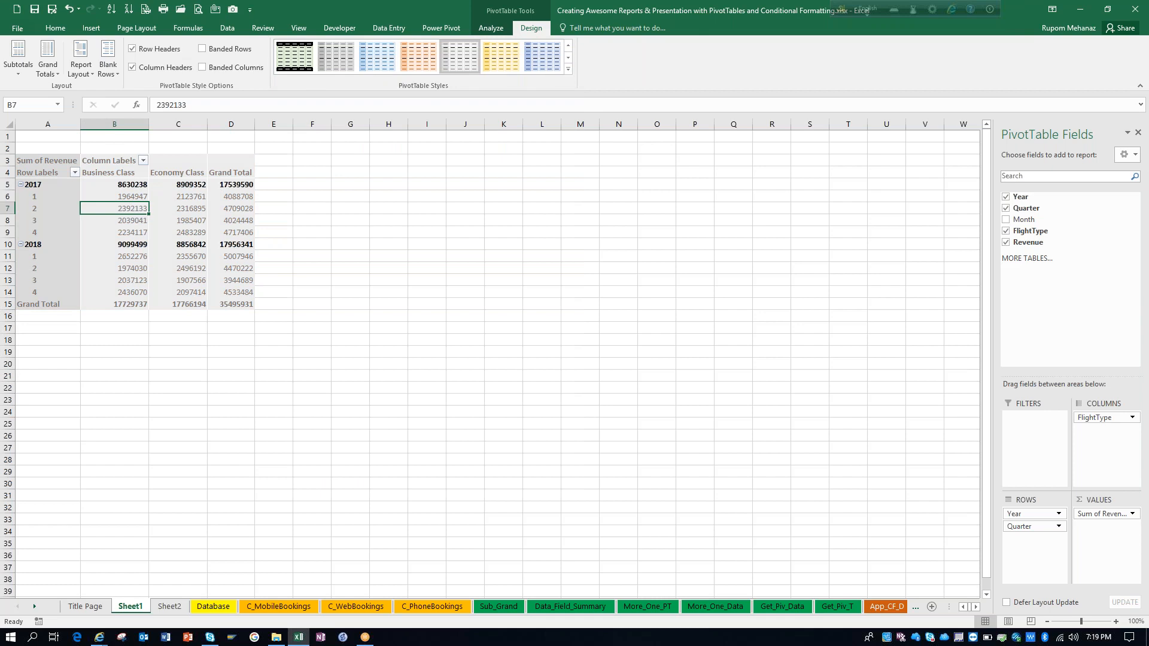
{"action": "key", "text": "ctrl+z"}
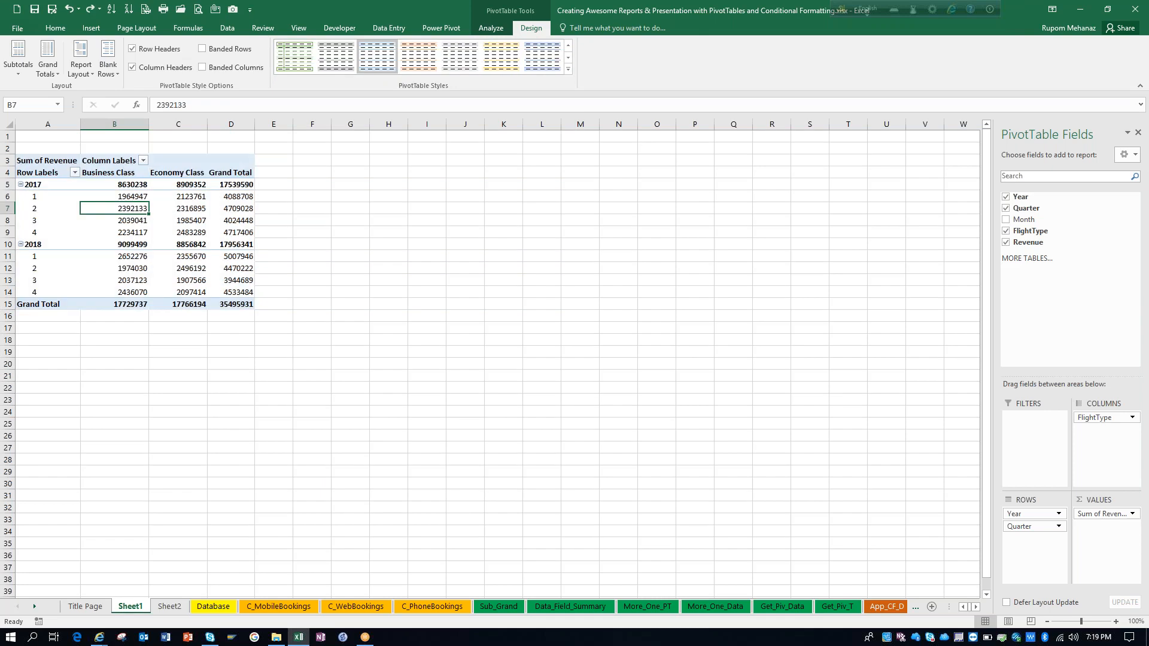
Step: Hide the PivotTable field list and show it again
{"action": "left_click", "coordinate": [489, 29]}
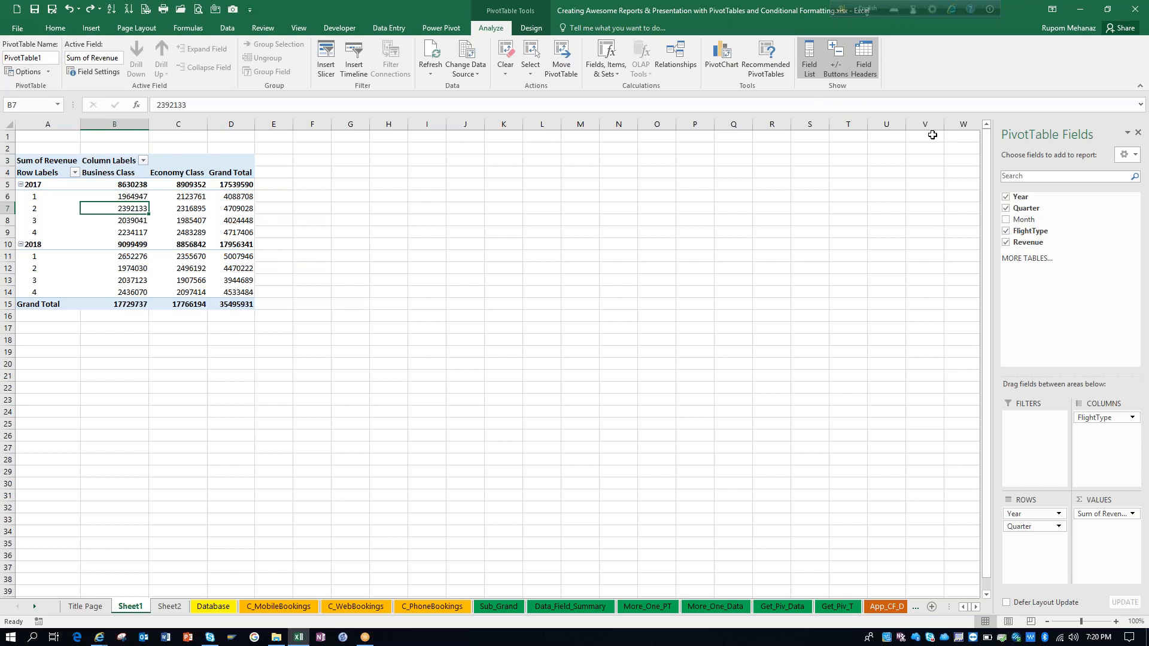
{"action": "left_click", "coordinate": [809, 59]}
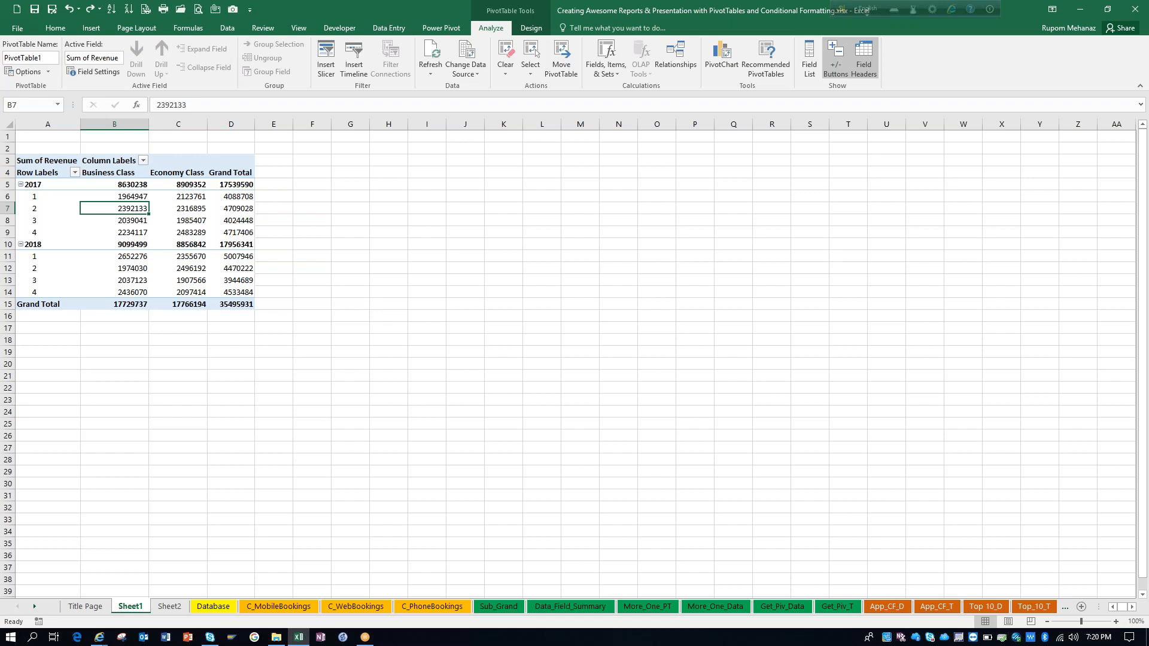
{"action": "left_click", "coordinate": [809, 60]}
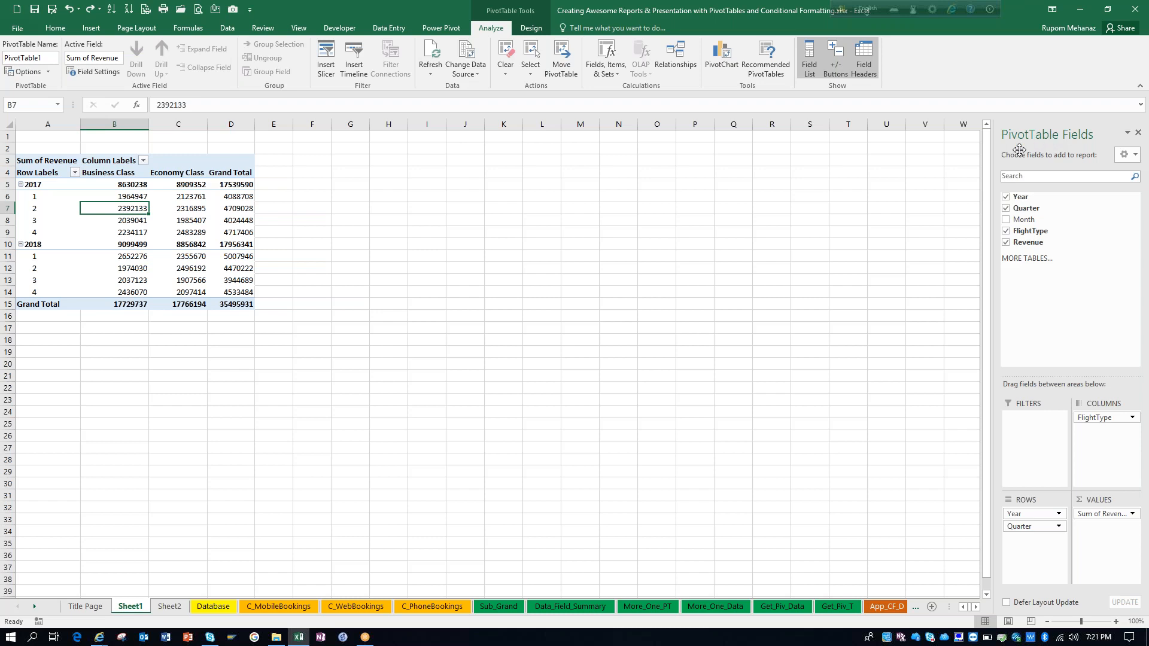
Step: Undock the PivotTable Fields pane, place it beside the PivotTable and enlarge it until all fields and areas show
{"action": "left_click_drag", "start_coordinate": [967, 161], "coordinate": [339, 158]}
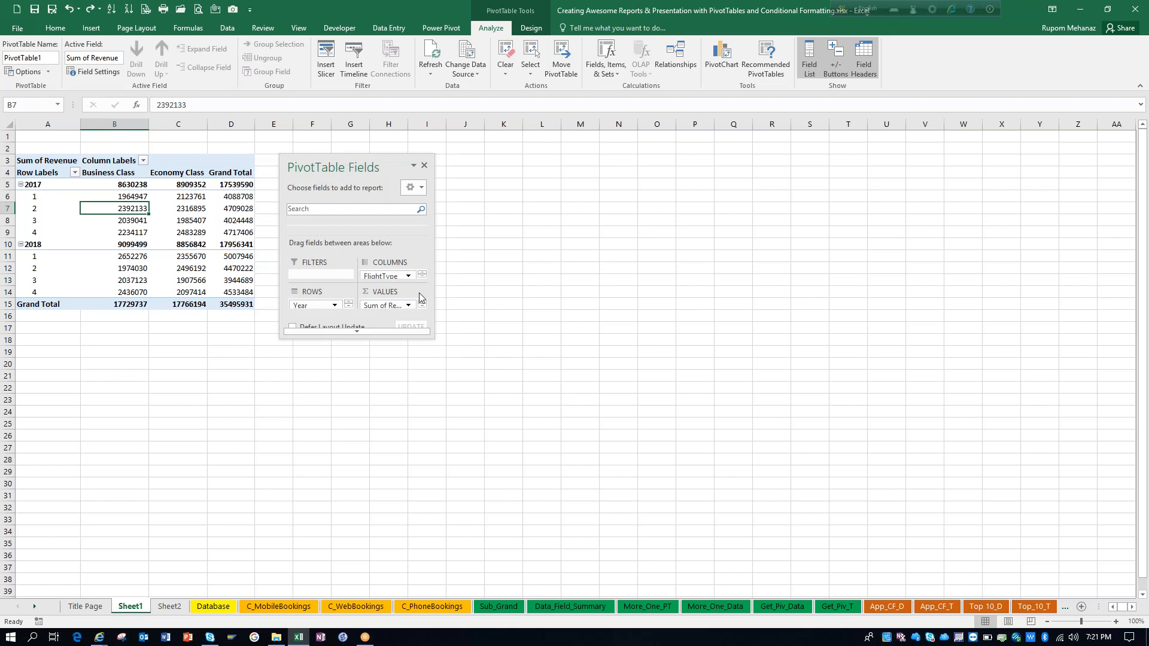
{"action": "left_click_drag", "start_coordinate": [435, 343], "coordinate": [546, 547]}
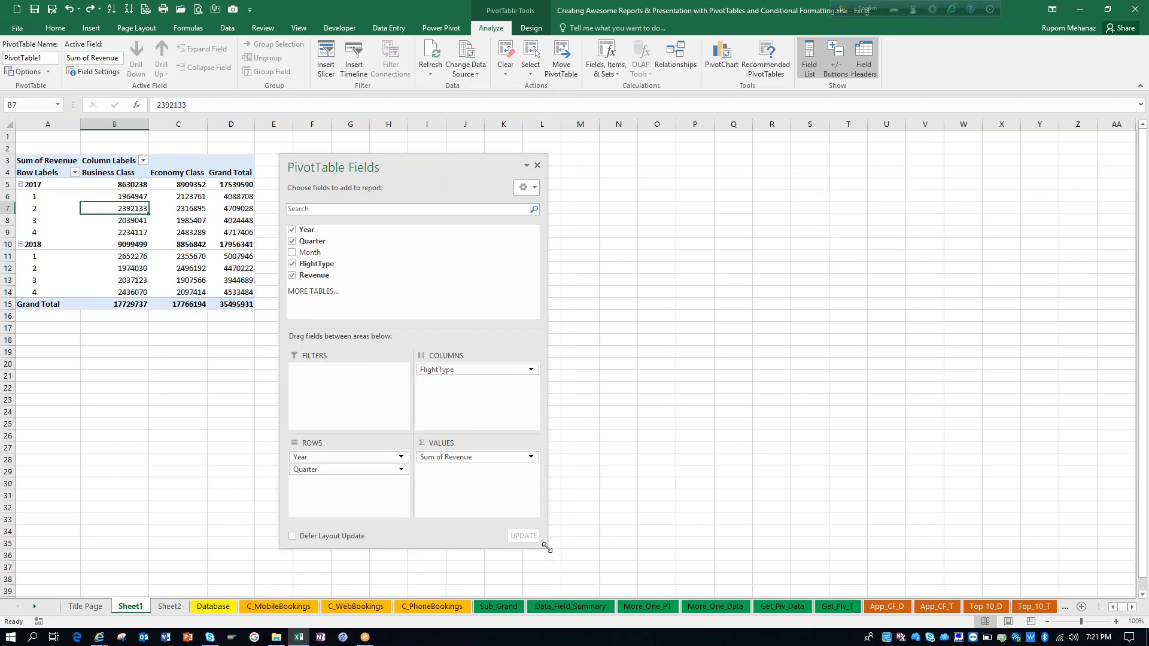
{"action": "left_click_drag", "start_coordinate": [591, 460], "coordinate": [579, 521]}
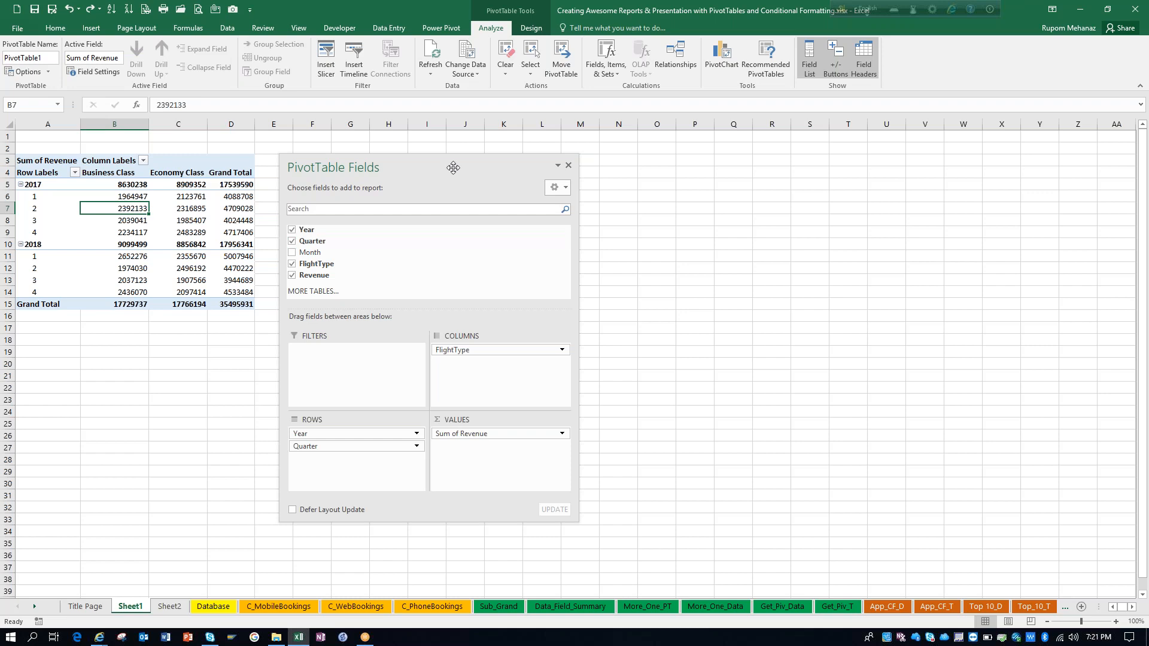
{"action": "left_click_drag", "start_coordinate": [453, 168], "coordinate": [414, 176]}
Step: Replace Quarter with Month under Year in the PivotTable rows
{"action": "left_click_drag", "start_coordinate": [320, 244], "coordinate": [359, 246]}
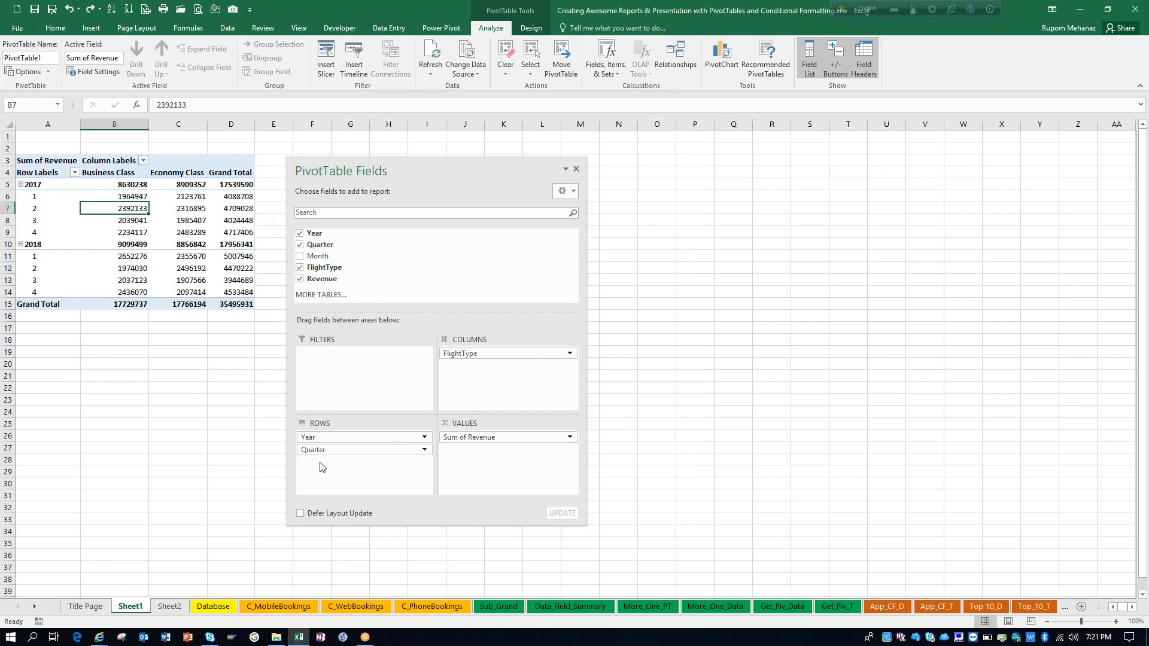
{"action": "left_click", "coordinate": [359, 245]}
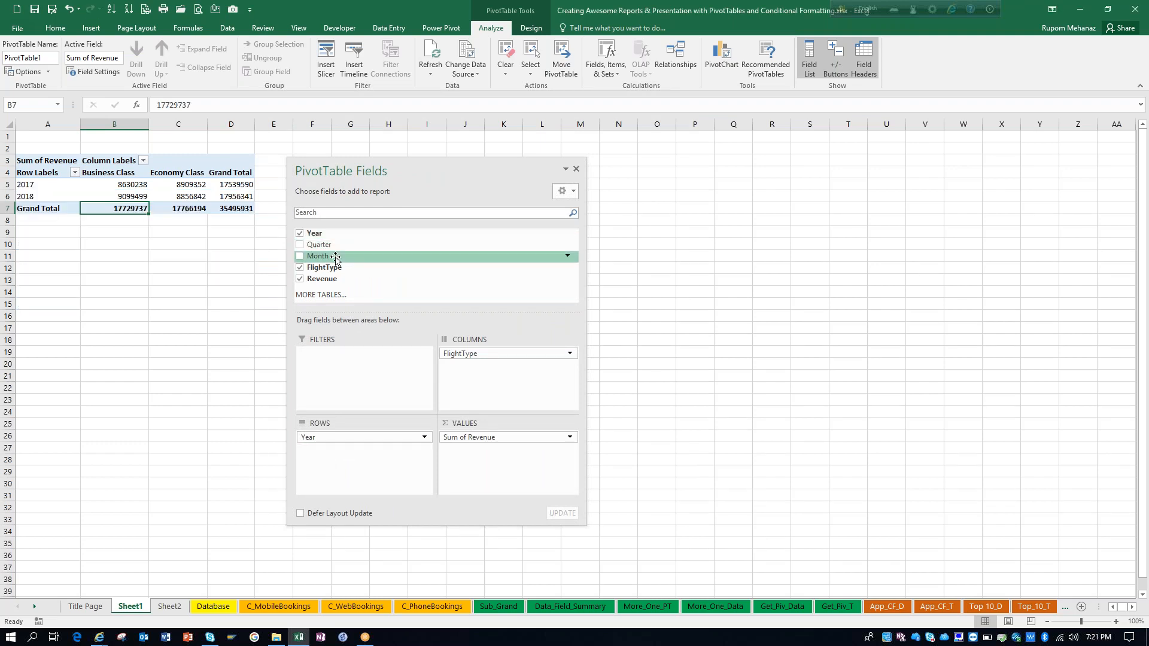
{"action": "left_click", "coordinate": [300, 256]}
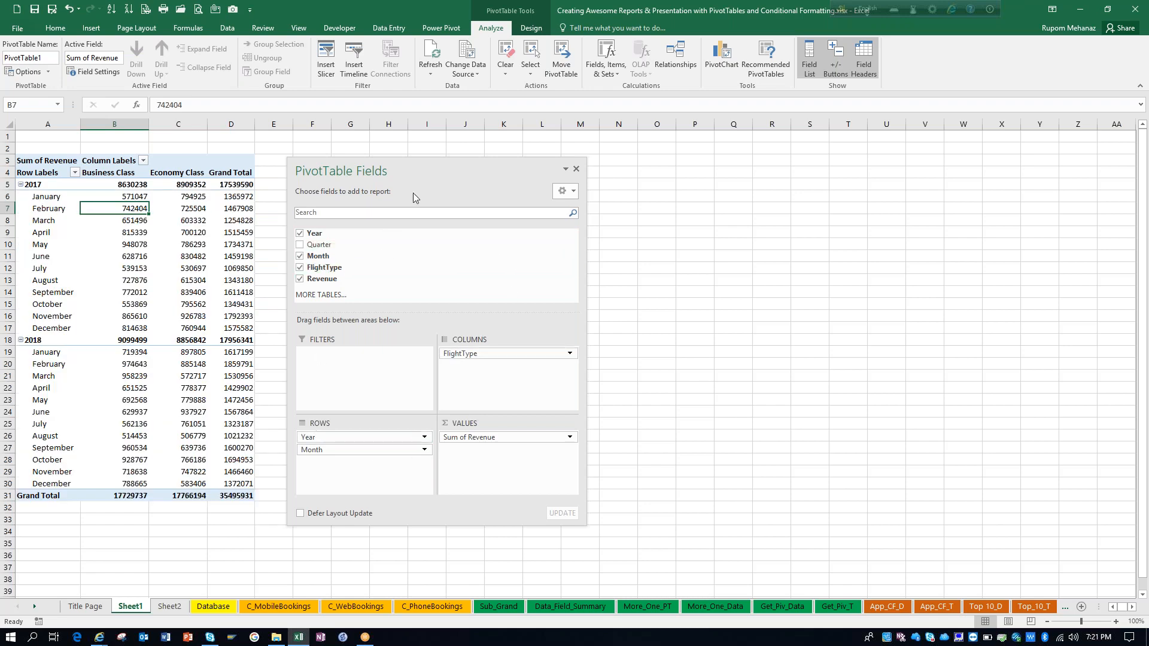
Step: Dock the PivotTable Fields pane at the window edge again and hide the PivotTable's field headers
{"action": "left_click_drag", "start_coordinate": [425, 172], "coordinate": [1148, 146]}
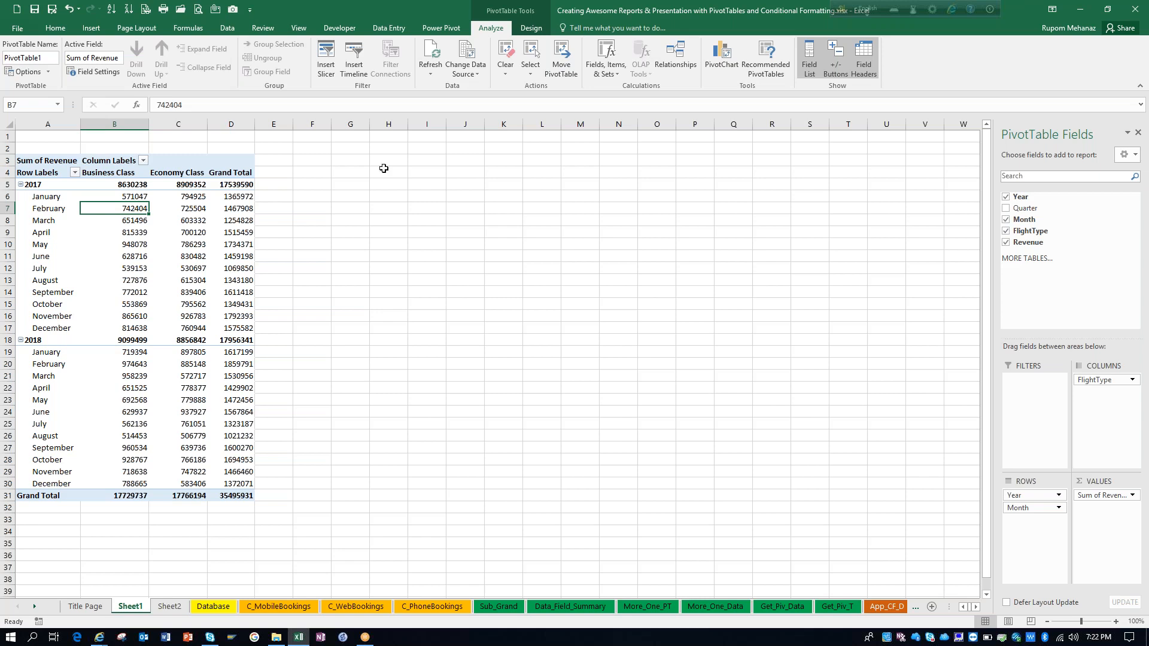
{"action": "left_click", "coordinate": [864, 70]}
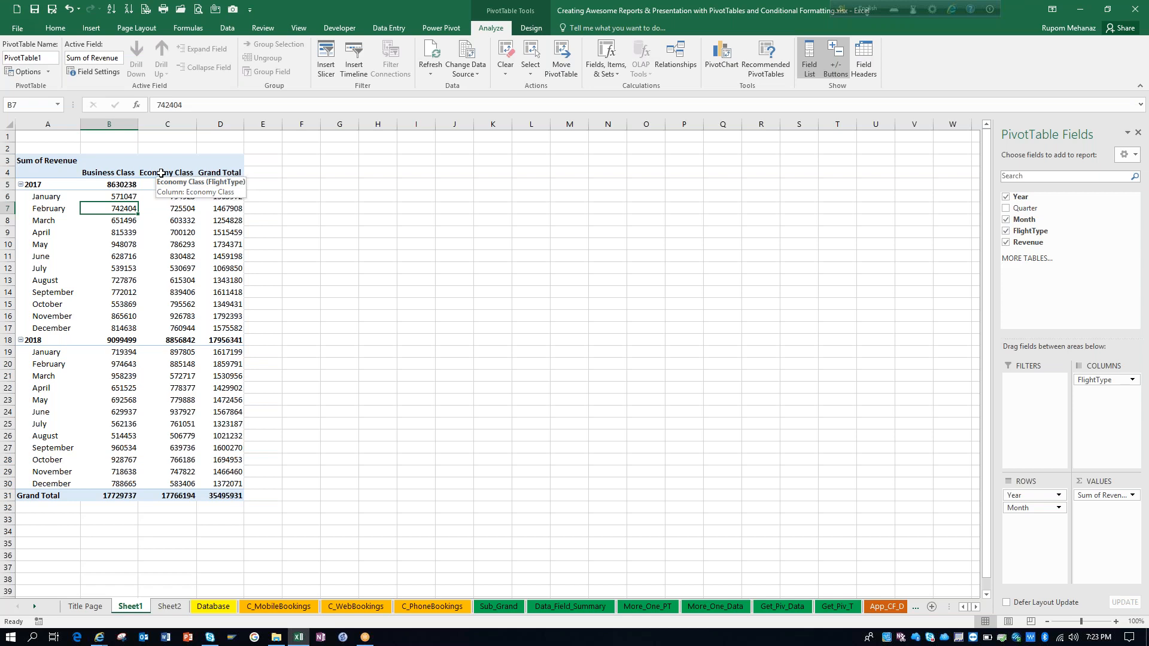
{"action": "mouse_move", "coordinate": [164, 265]}
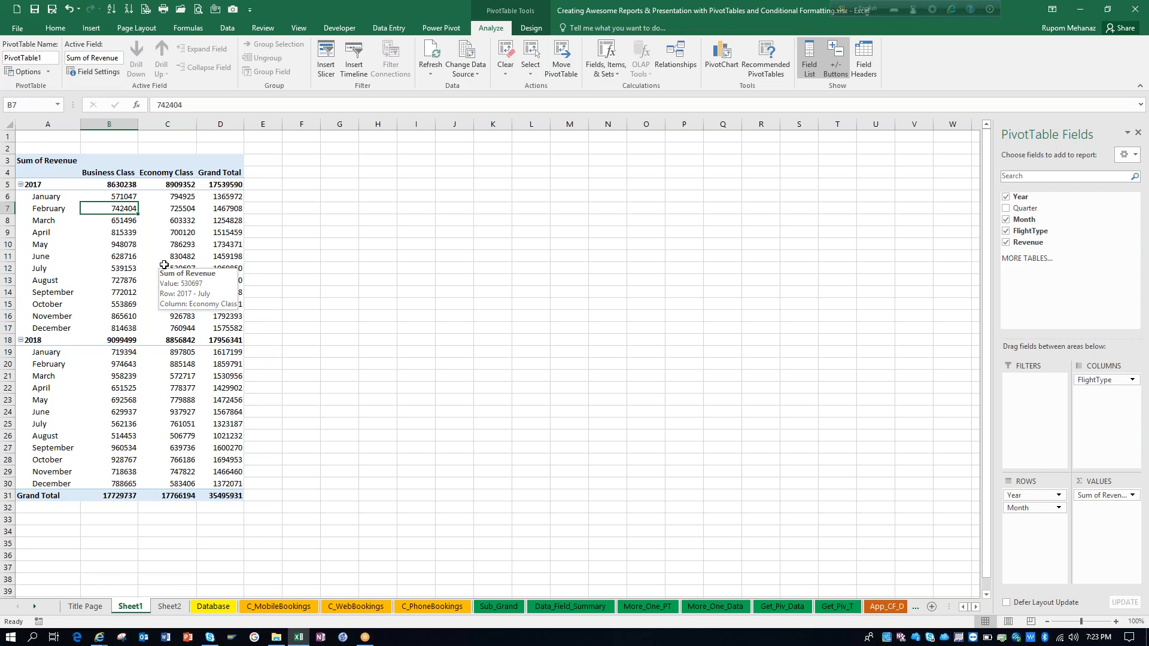
Step: Check the agenda on the Title Page sheet and look through the C_MobileBookings, C_WebBookings and C_PhoneBookings tables
{"action": "left_click", "coordinate": [86, 614]}
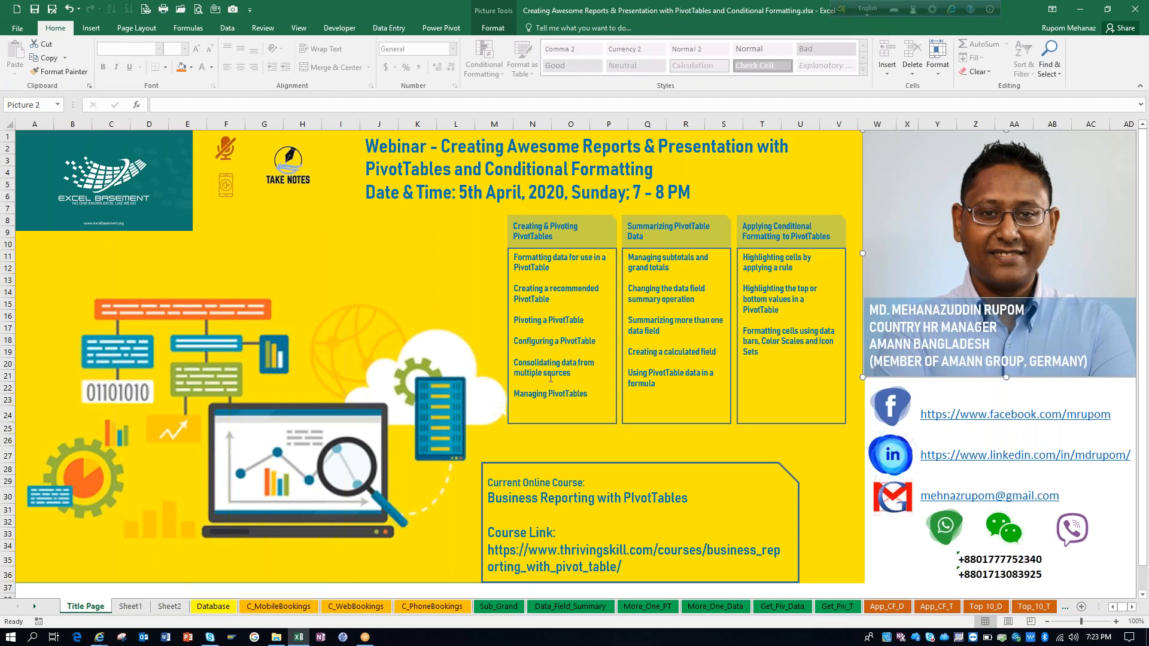
{"action": "left_click", "coordinate": [271, 608]}
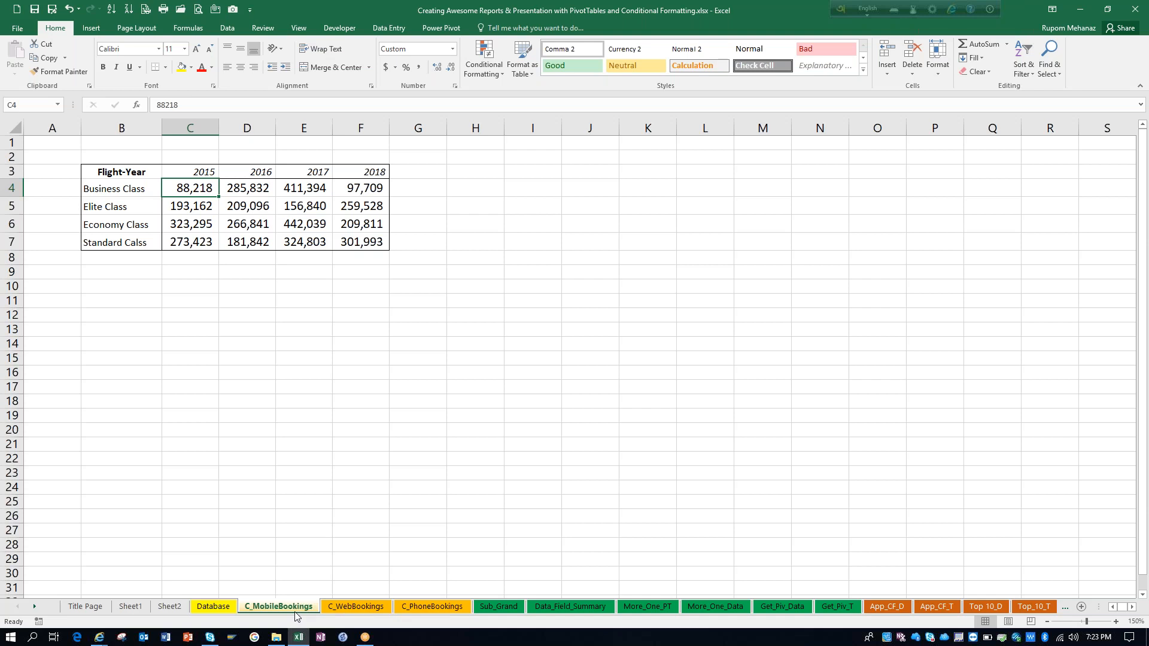
{"action": "left_click", "coordinate": [347, 608]}
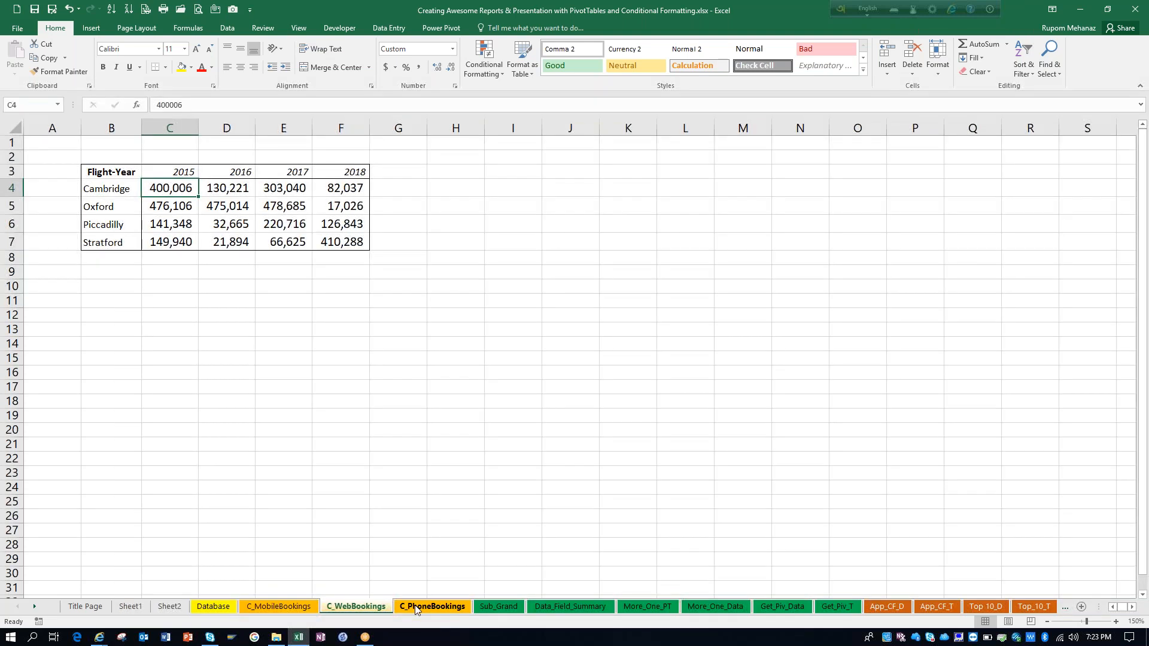
{"action": "left_click", "coordinate": [415, 608]}
{"action": "left_click", "coordinate": [345, 604]}
{"action": "left_click", "coordinate": [424, 608]}
Step: Compare the row labels and year columns of the mobile, web and phone bookings tables across their three sheets
{"action": "left_click", "coordinate": [293, 607]}
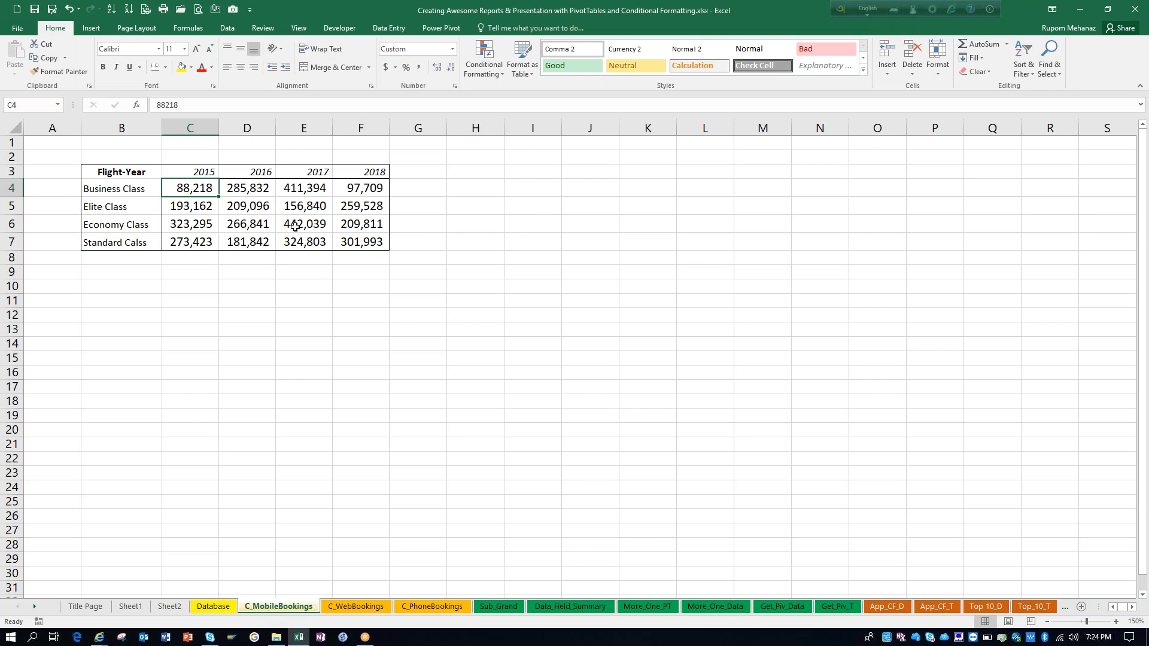
{"action": "left_click", "coordinate": [373, 608]}
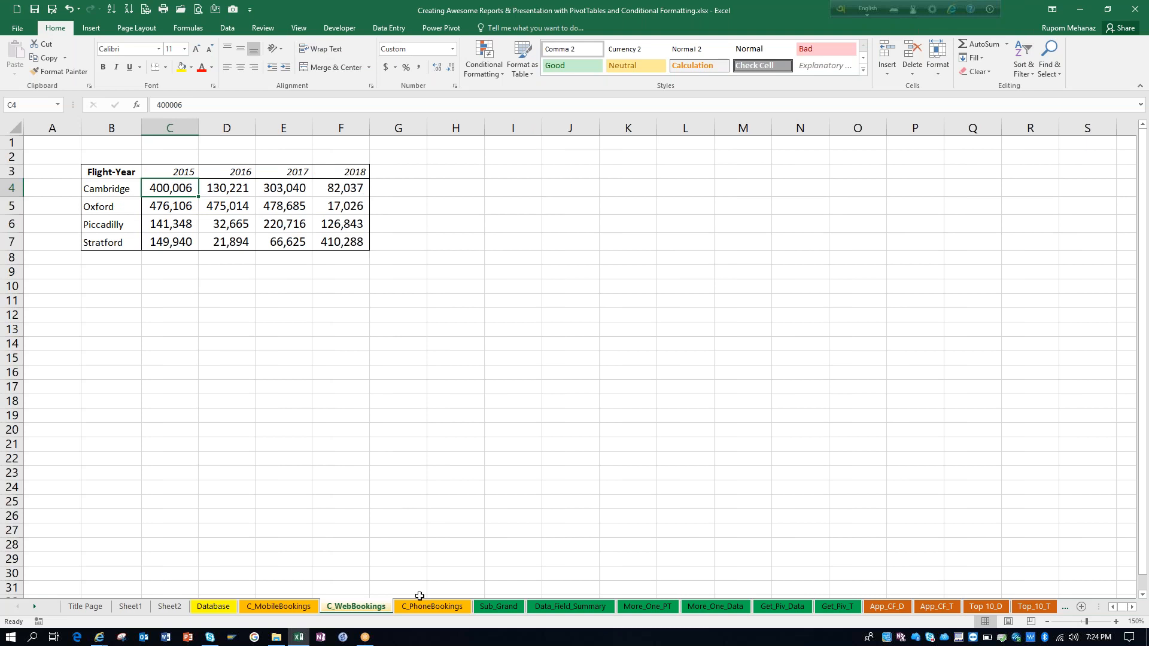
{"action": "left_click", "coordinate": [422, 608]}
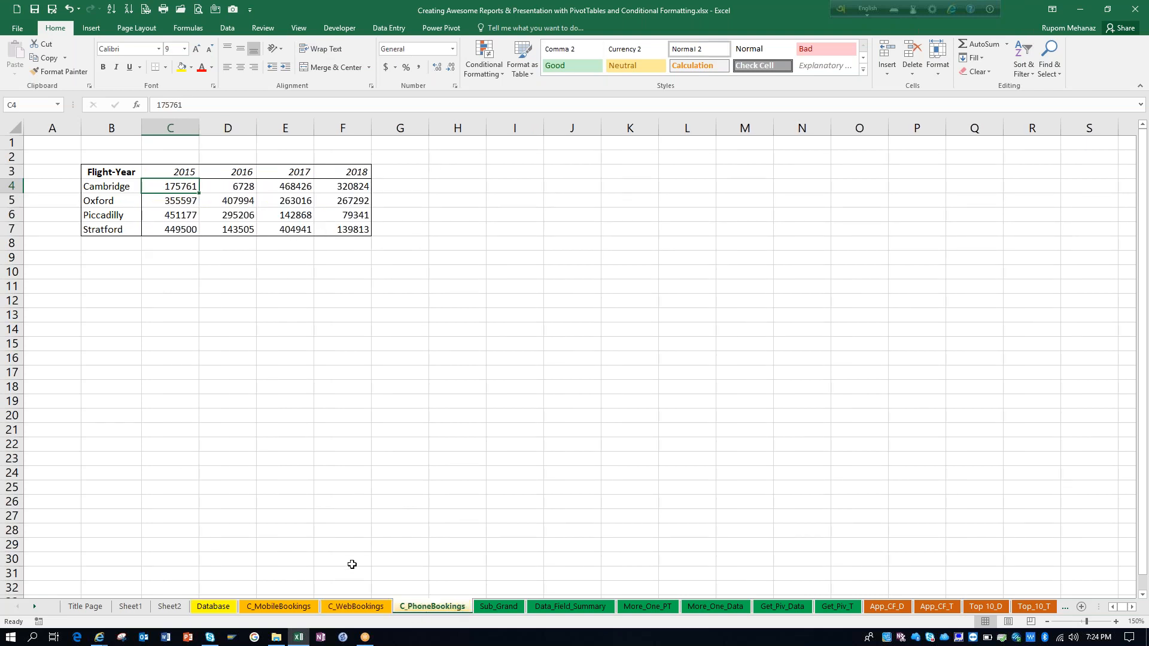
{"action": "left_click", "coordinate": [283, 607]}
{"action": "left_click", "coordinate": [356, 606]}
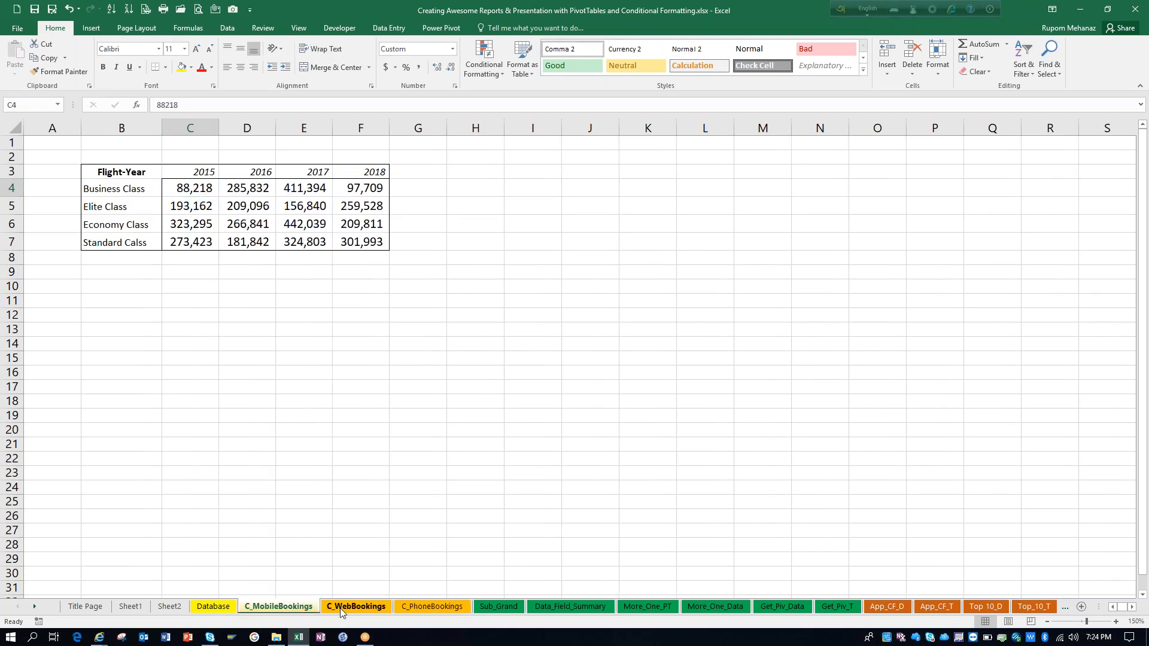
{"action": "left_click", "coordinate": [422, 607]}
{"action": "left_click", "coordinate": [373, 608]}
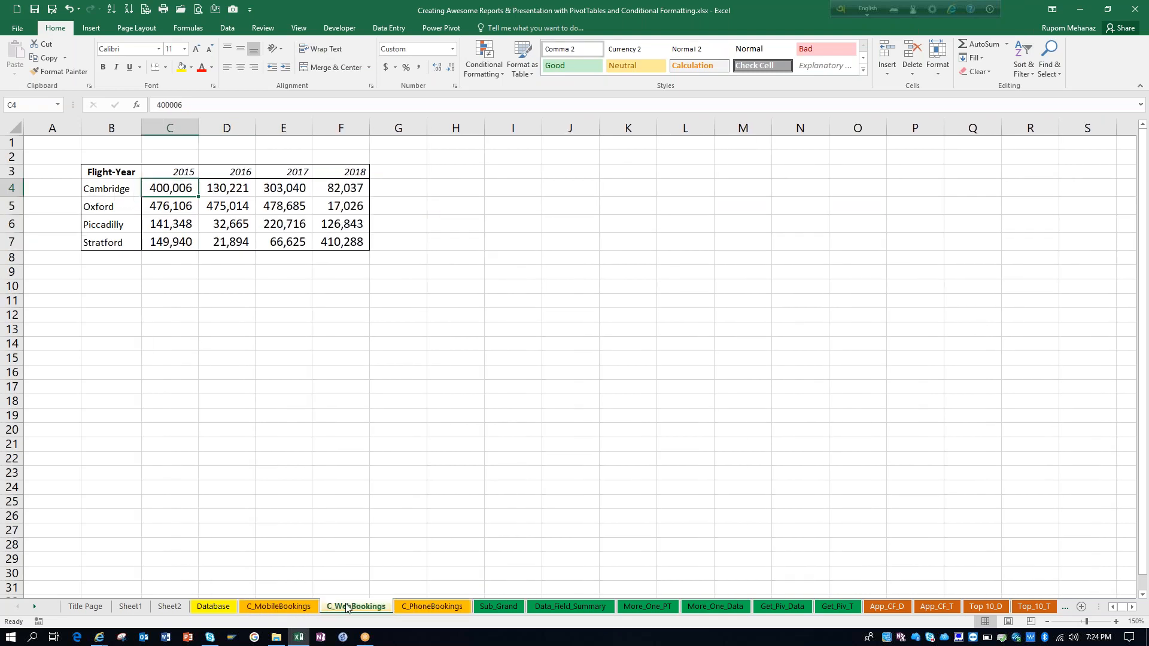
{"action": "left_click", "coordinate": [301, 607]}
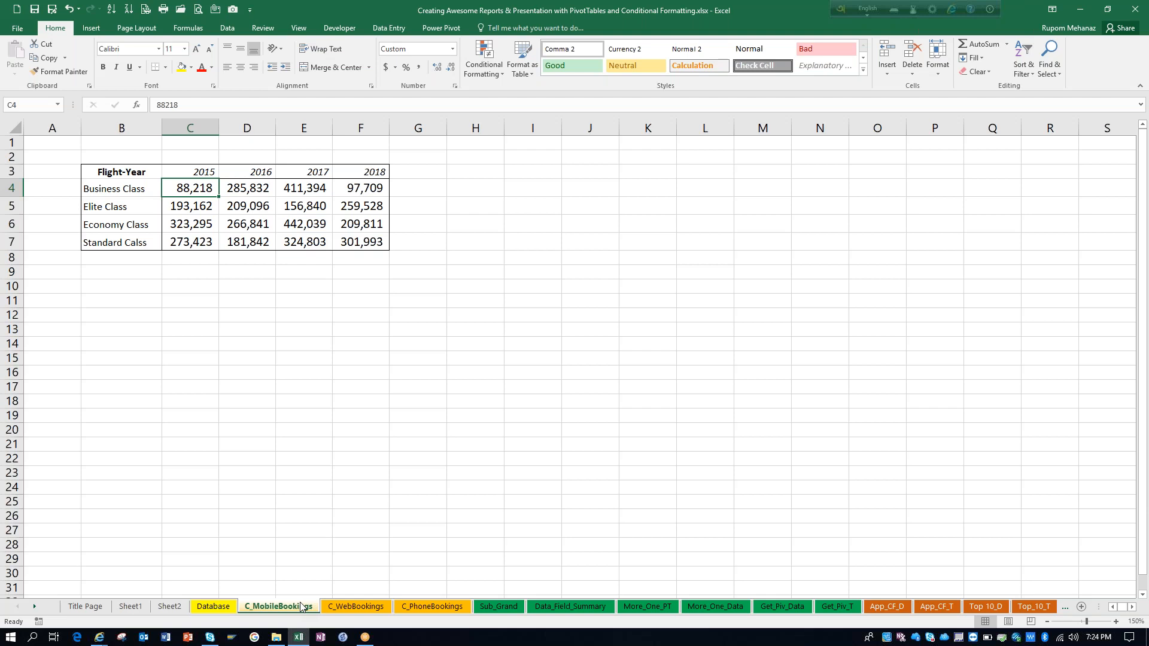
Step: Select the whole Flight-Year table, B3:F7, on the C_MobileBookings and C_WebBookings sheets to compare their layout
{"action": "left_click", "coordinate": [130, 173]}
{"action": "left_click_drag", "start_coordinate": [257, 205], "coordinate": [362, 237]}
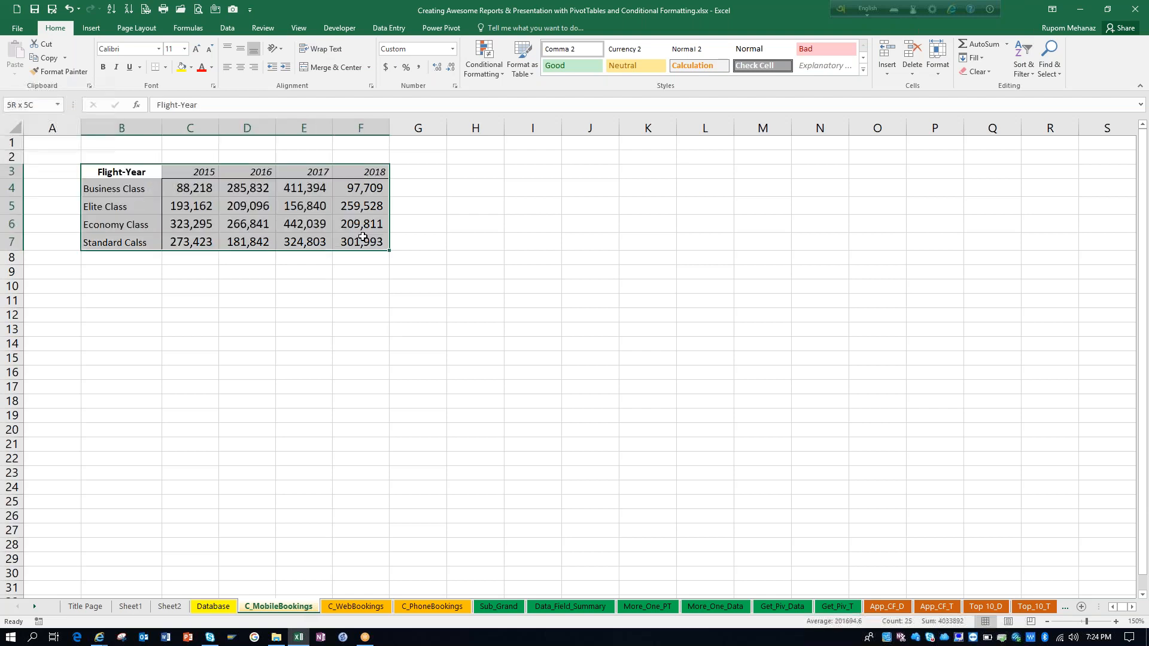
{"action": "left_click", "coordinate": [336, 608]}
{"action": "left_click_drag", "start_coordinate": [133, 173], "coordinate": [359, 242]}
{"action": "key", "text": "ctrl+Page_Down"}
{"action": "key", "text": "ctrl+Page_Up"}
{"action": "key", "text": "ctrl+Page_Up"}
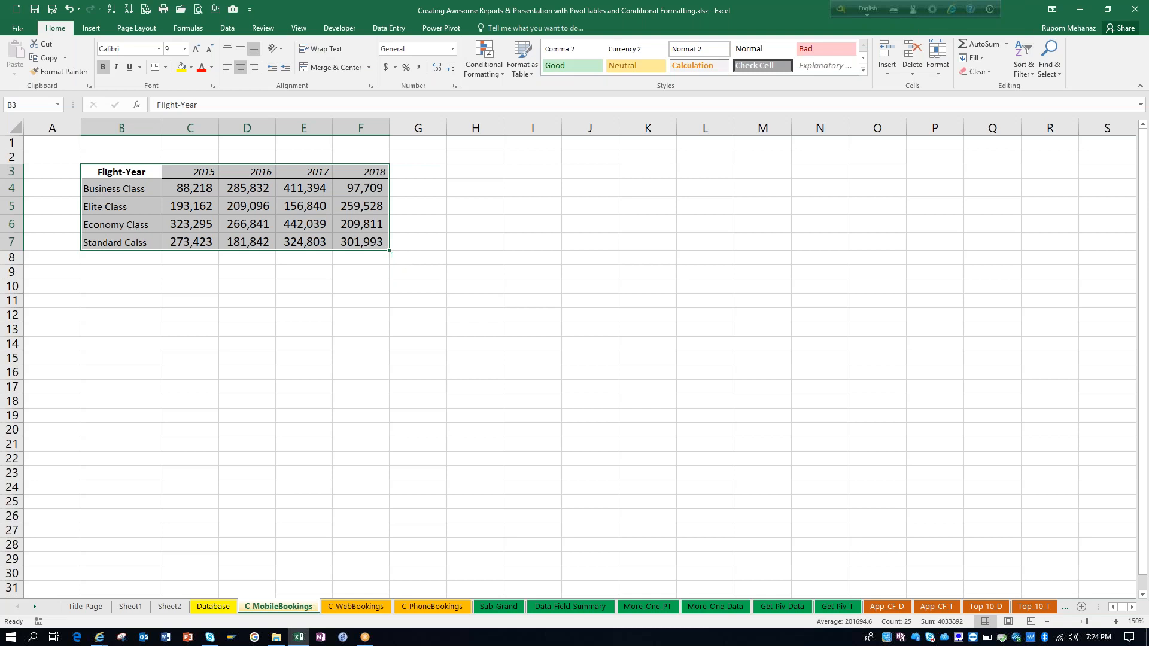
Step: Review the three source tables for consolidation once more, from C_PhoneBookings through C_WebBookings, and return to C_MobileBookings
{"action": "left_click", "coordinate": [414, 608]}
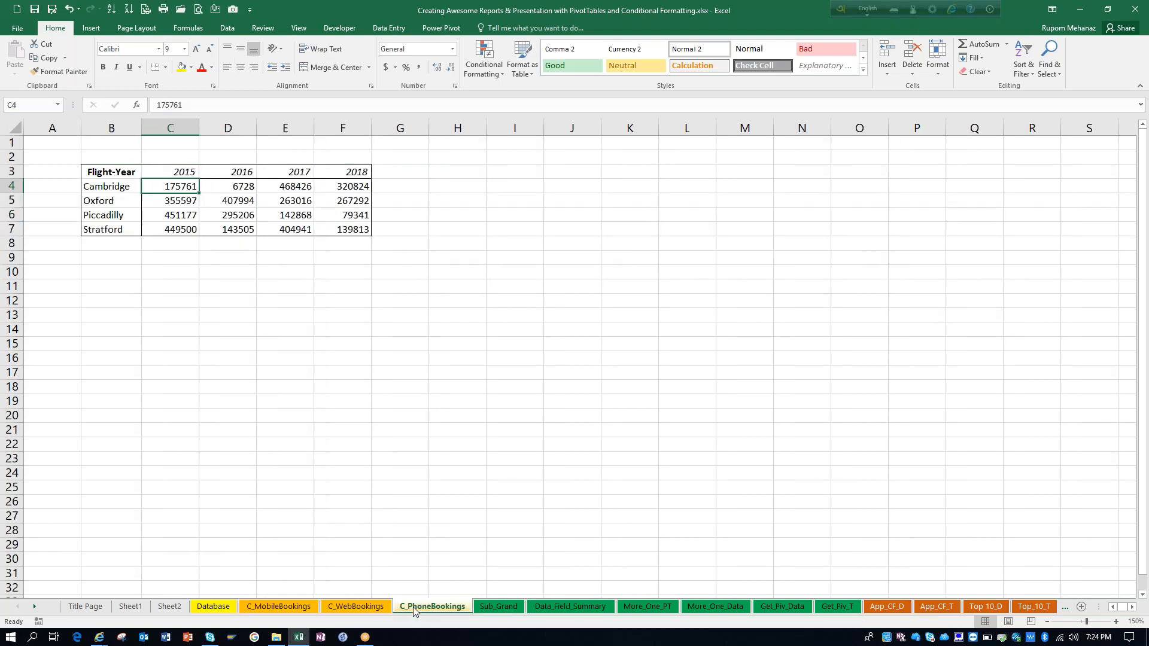
{"action": "left_click", "coordinate": [356, 607]}
{"action": "left_click", "coordinate": [309, 609]}
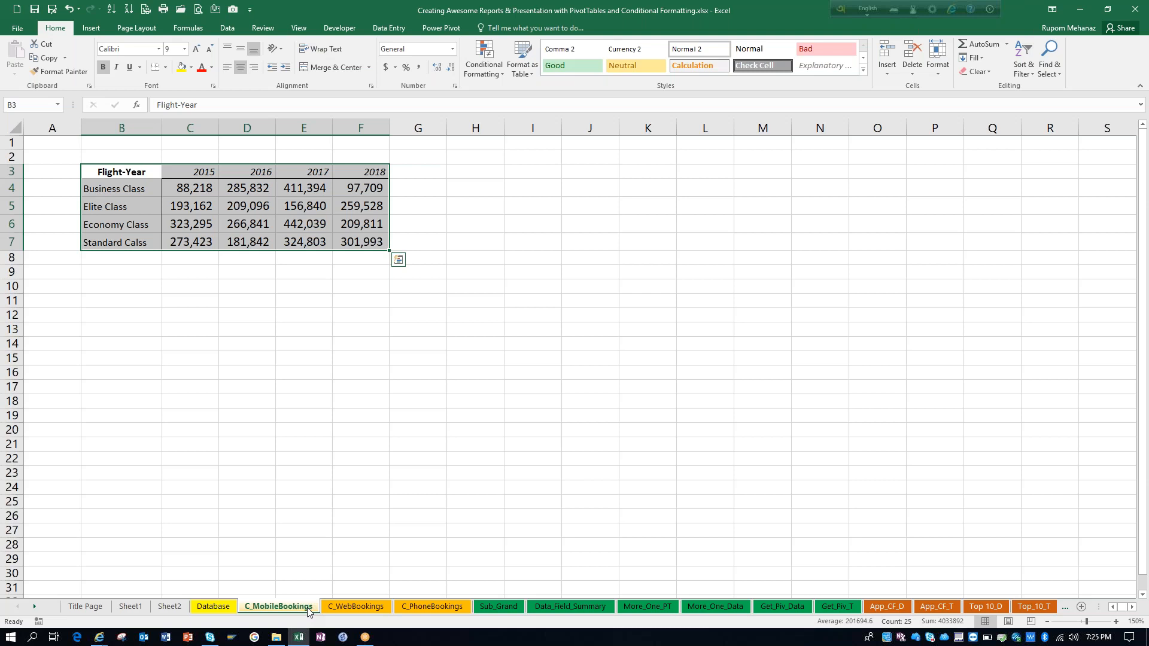
{"action": "left_click", "coordinate": [353, 607]}
{"action": "left_click", "coordinate": [415, 608]}
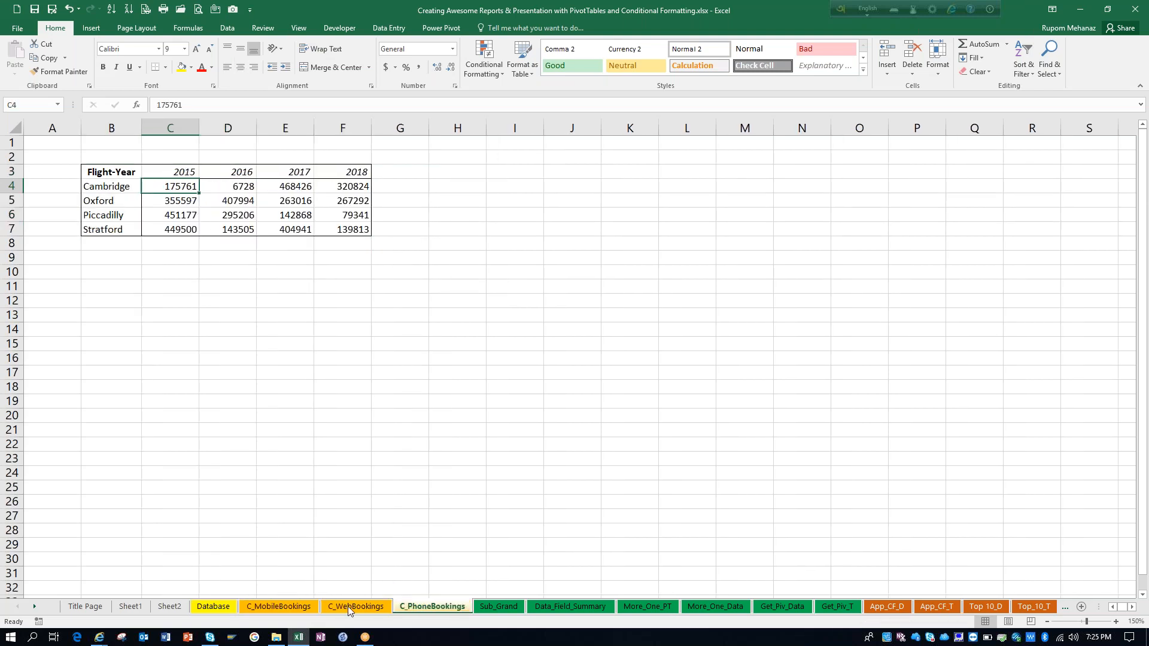
{"action": "left_click", "coordinate": [278, 606]}
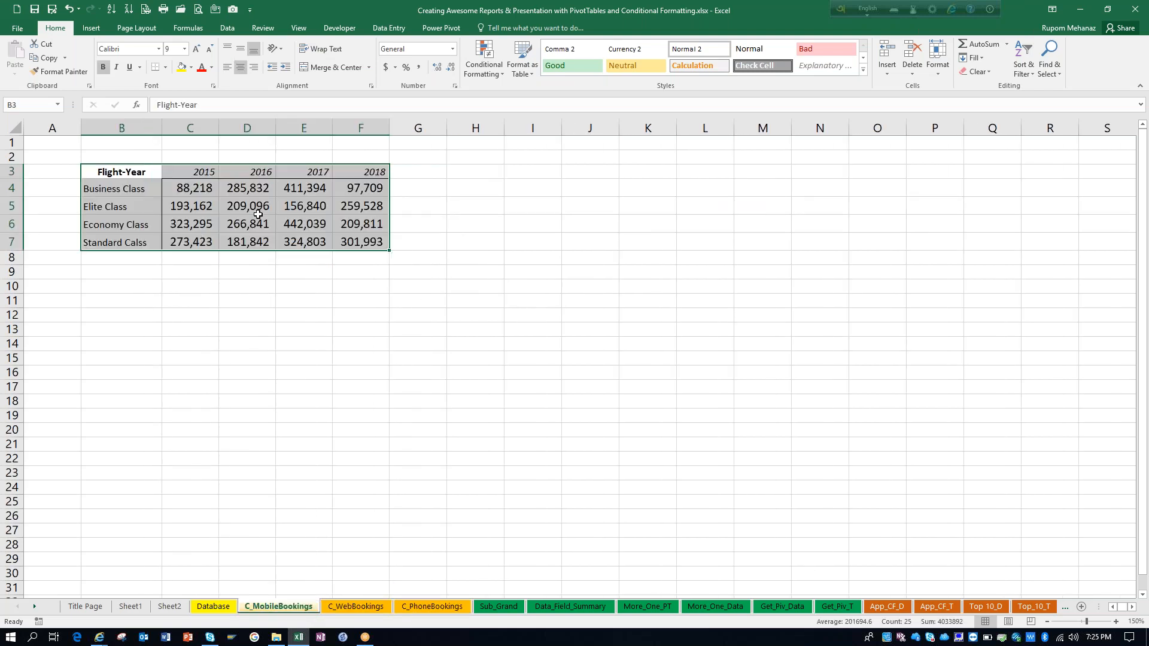
{"action": "left_click", "coordinate": [200, 207]}
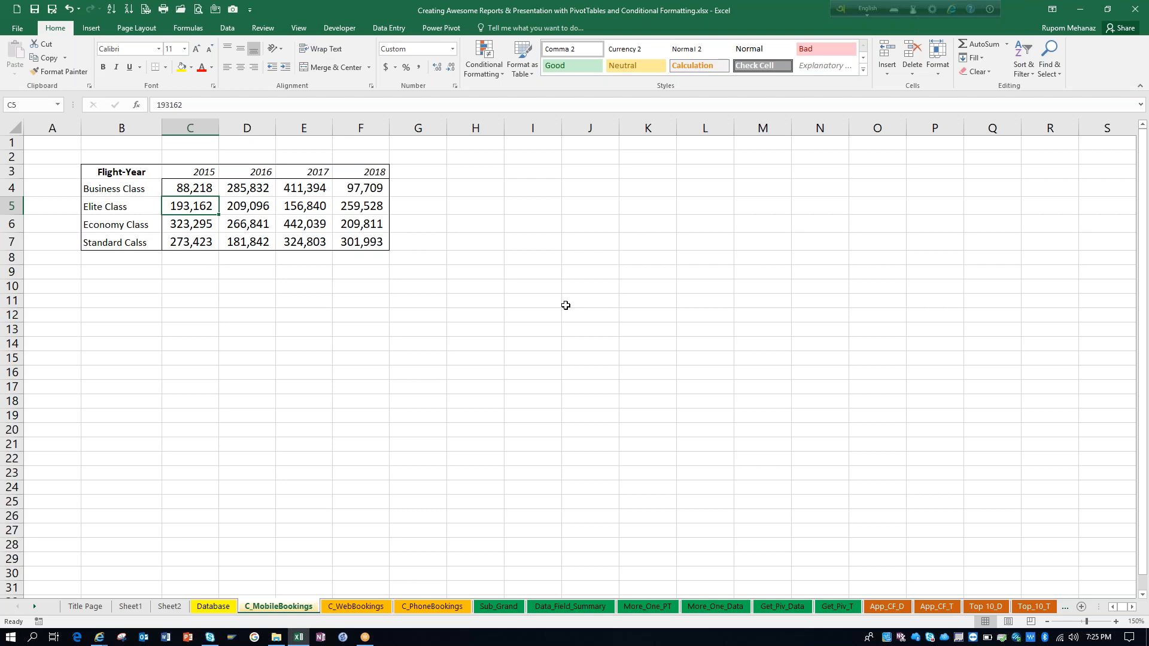
{"action": "key", "text": "alt"}
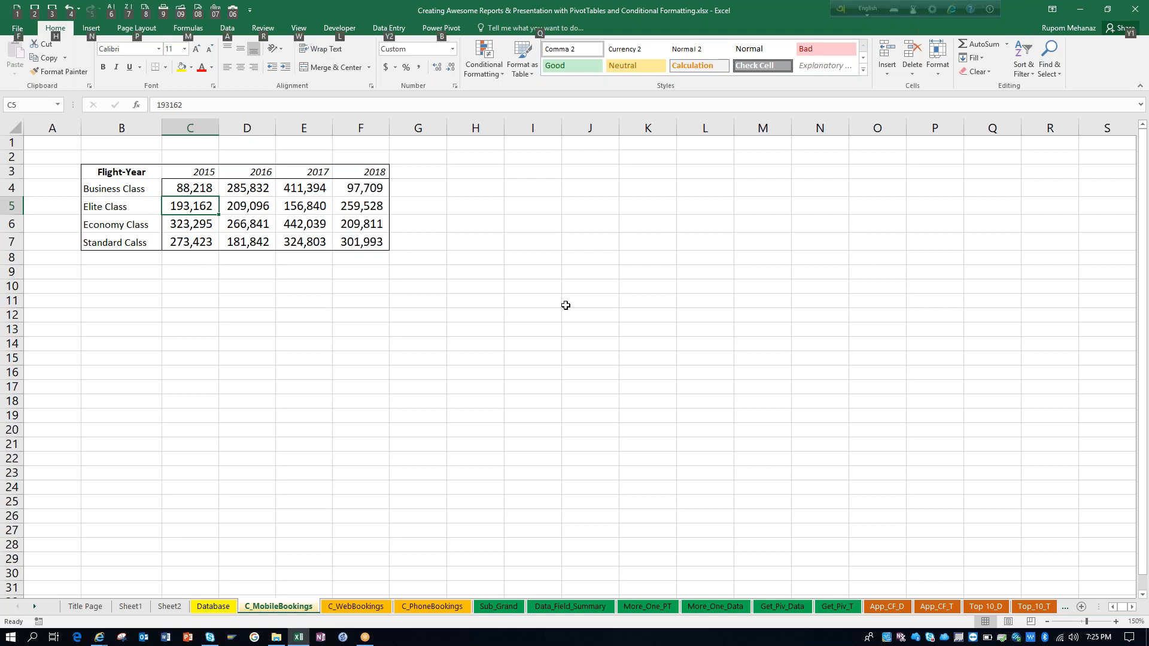
{"action": "key", "text": "d"}
{"action": "key", "text": "p"}
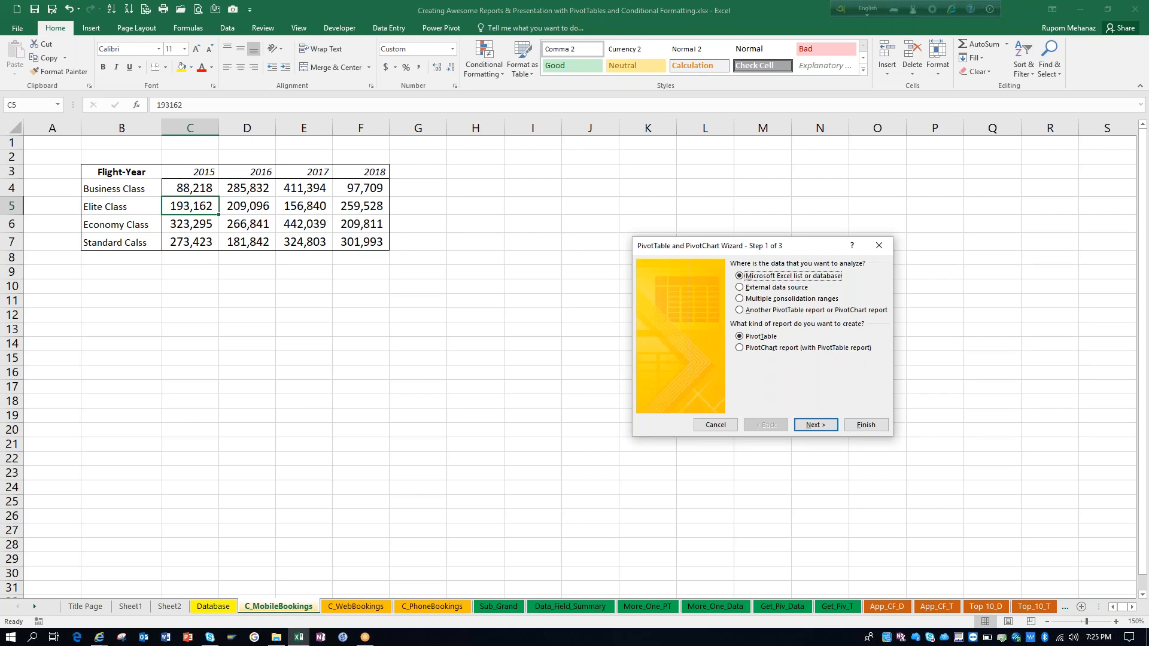
{"action": "left_click_drag", "start_coordinate": [730, 244], "coordinate": [550, 189]}
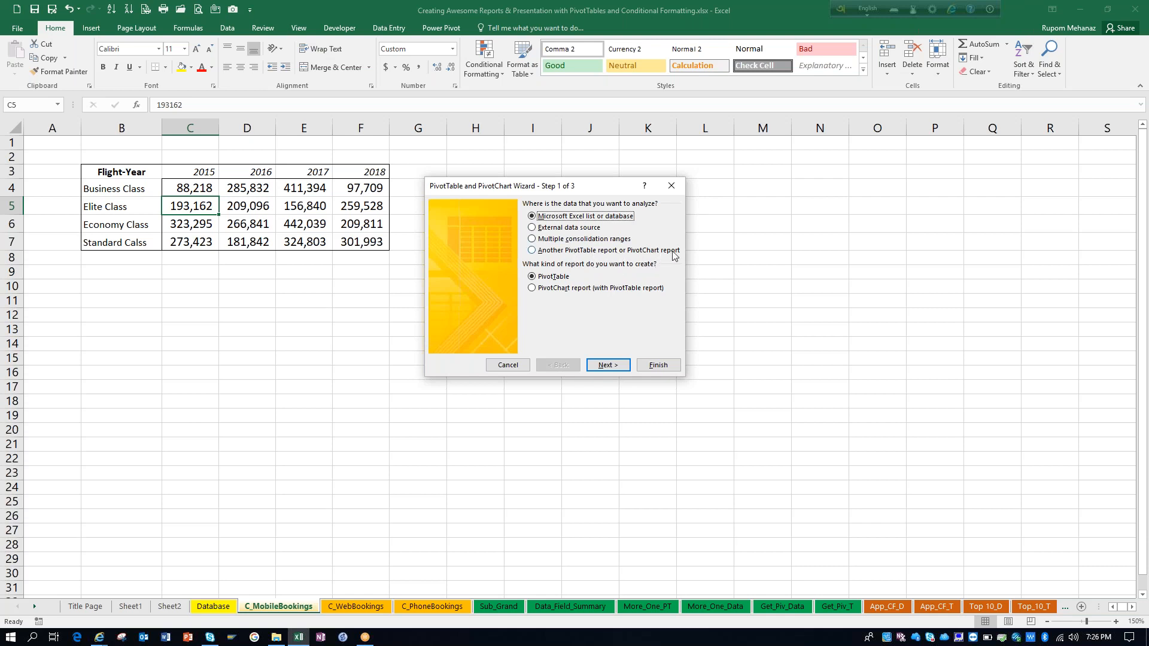
{"action": "left_click", "coordinate": [580, 240]}
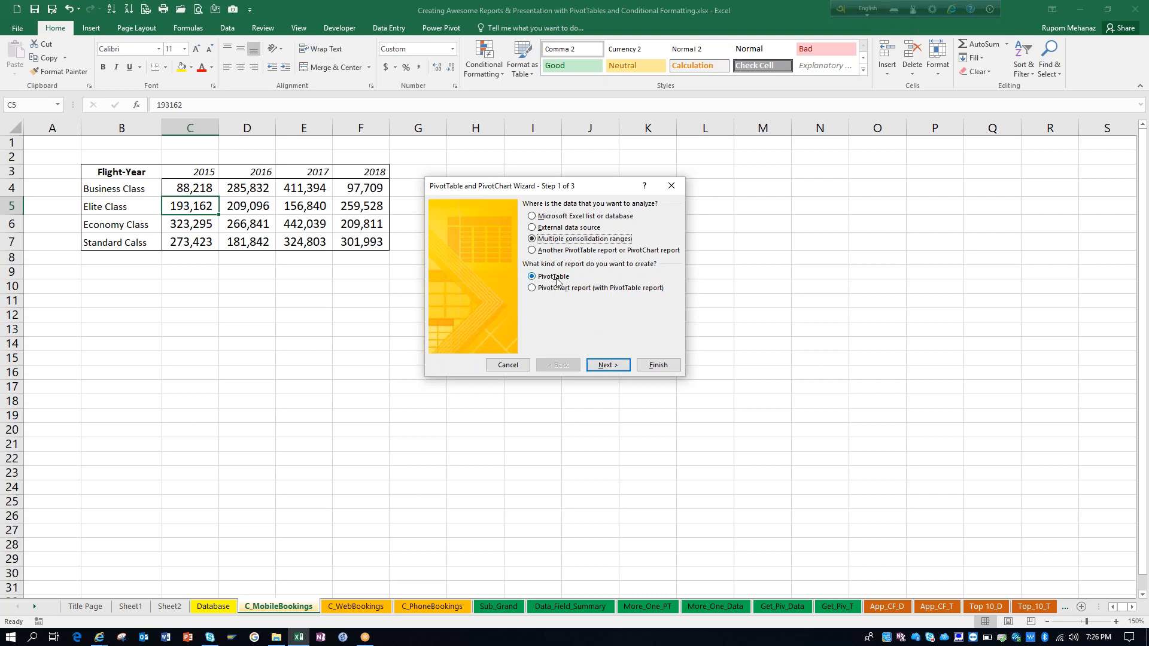
{"action": "left_click", "coordinate": [611, 367]}
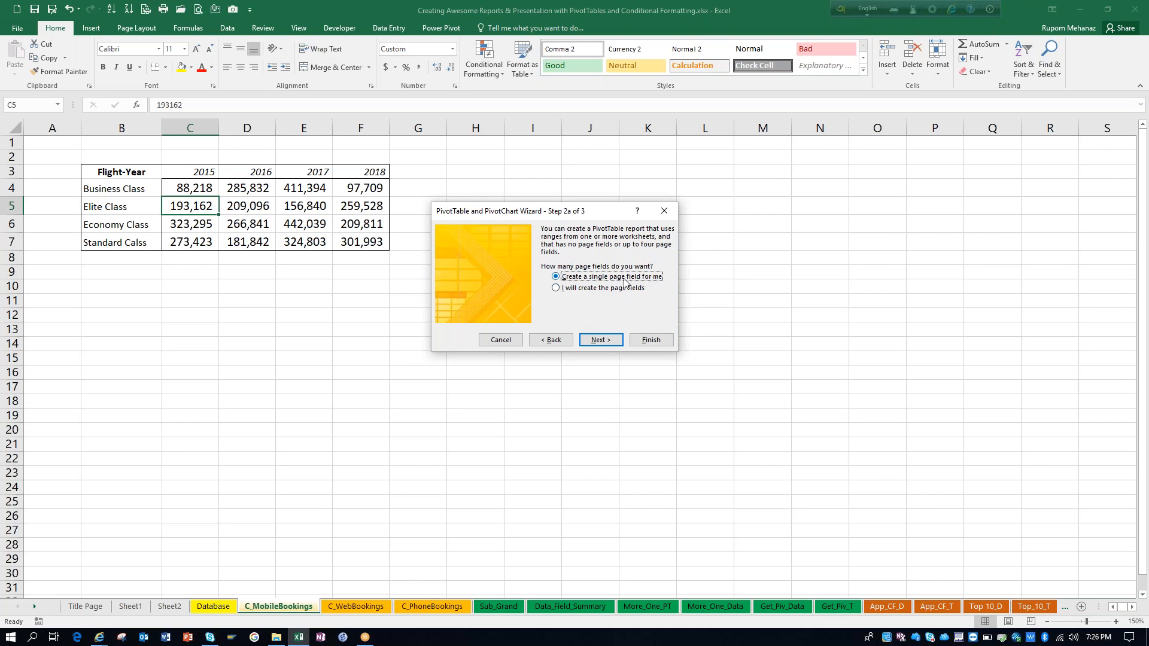
{"action": "left_click", "coordinate": [569, 290]}
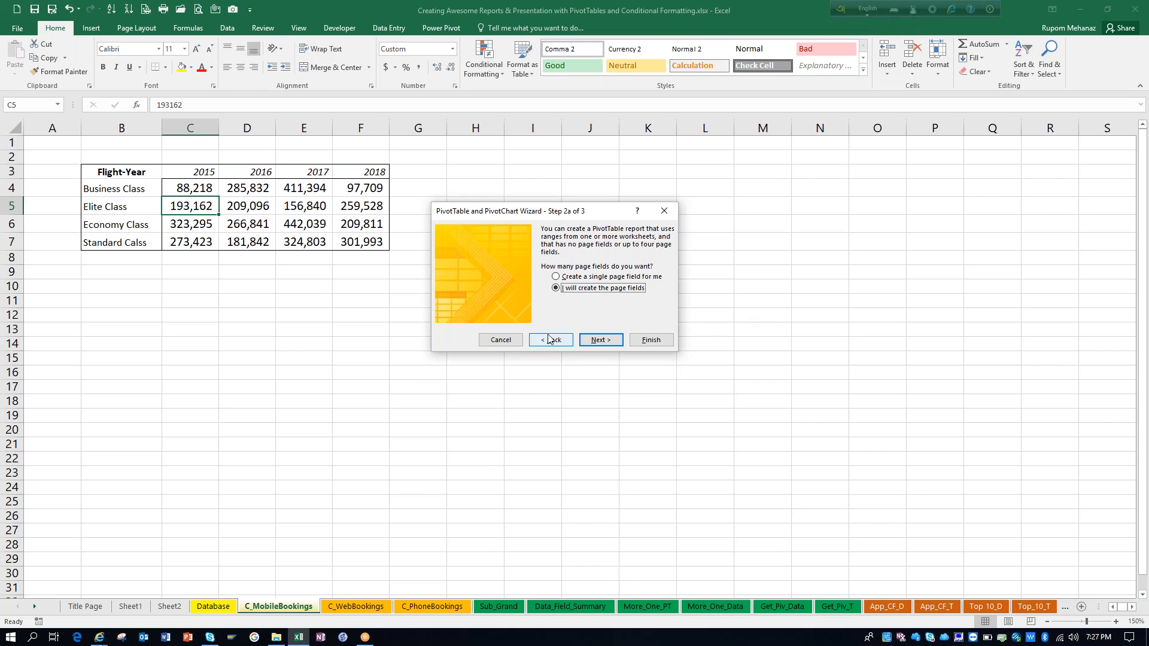
{"action": "left_click", "coordinate": [502, 340]}
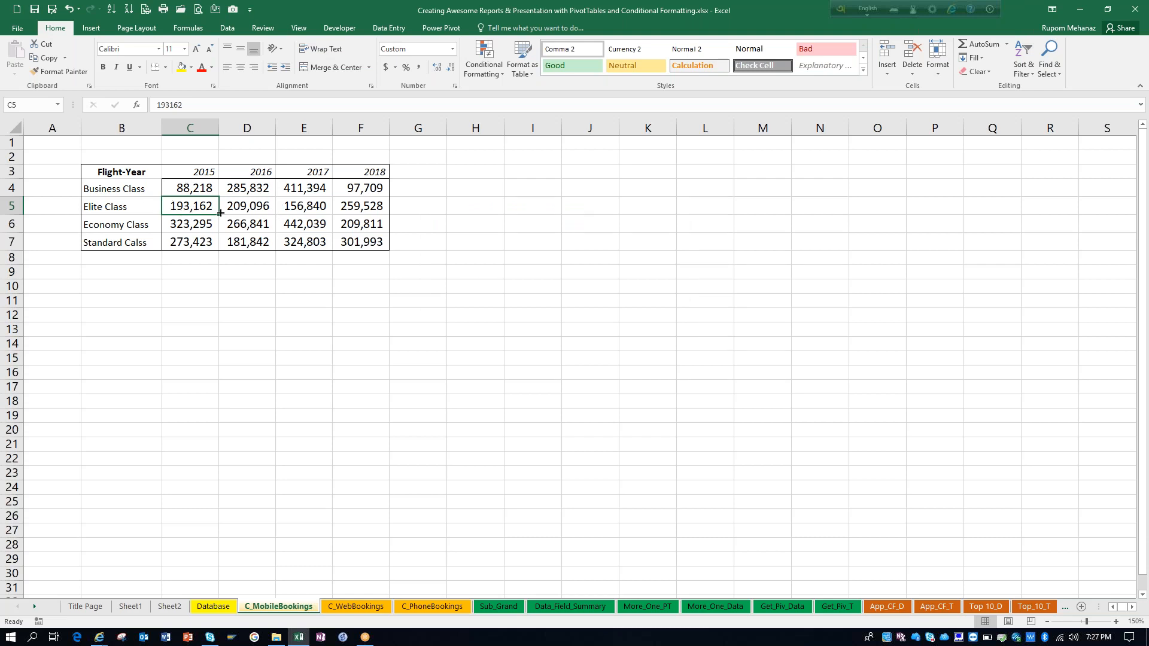
Step: Start the PivotTable and PivotChart Wizard for a PivotTable from multiple consolidation ranges, with self-created page fields
{"action": "left_click", "coordinate": [255, 207]}
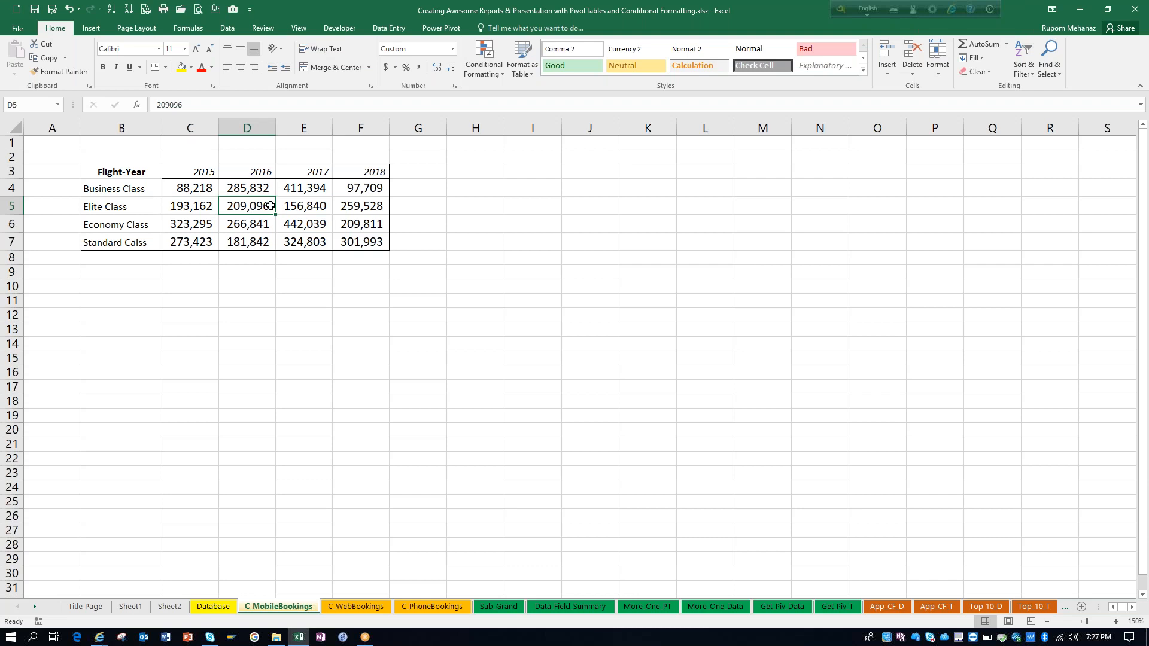
{"action": "key", "text": "alt"}
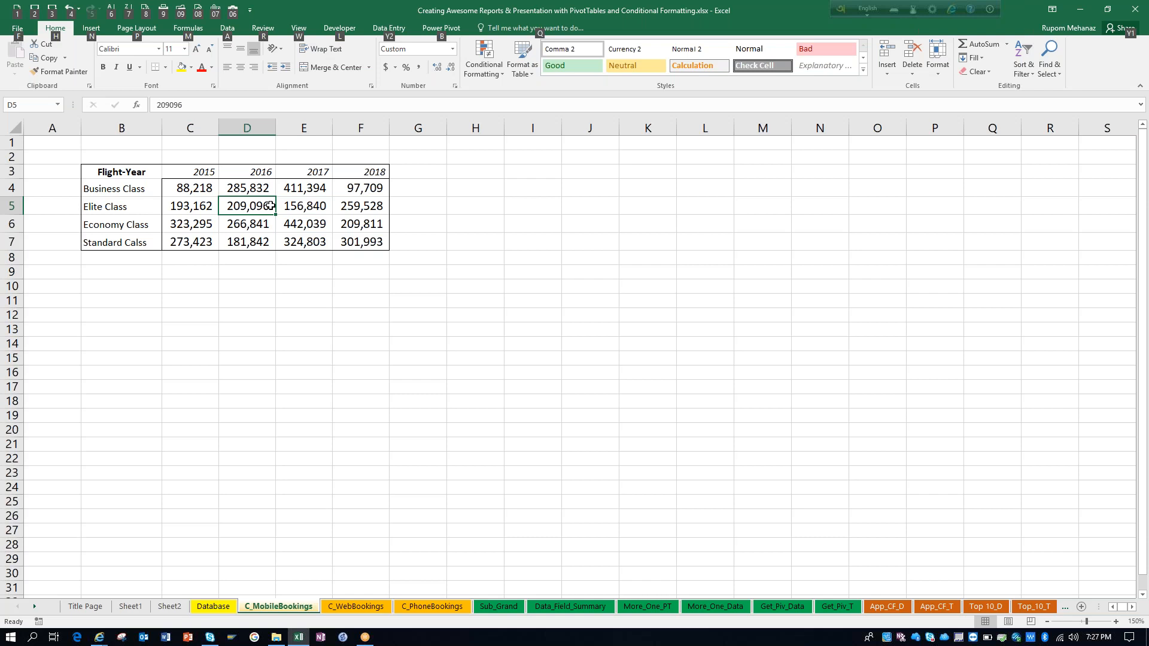
{"action": "key", "text": "d"}
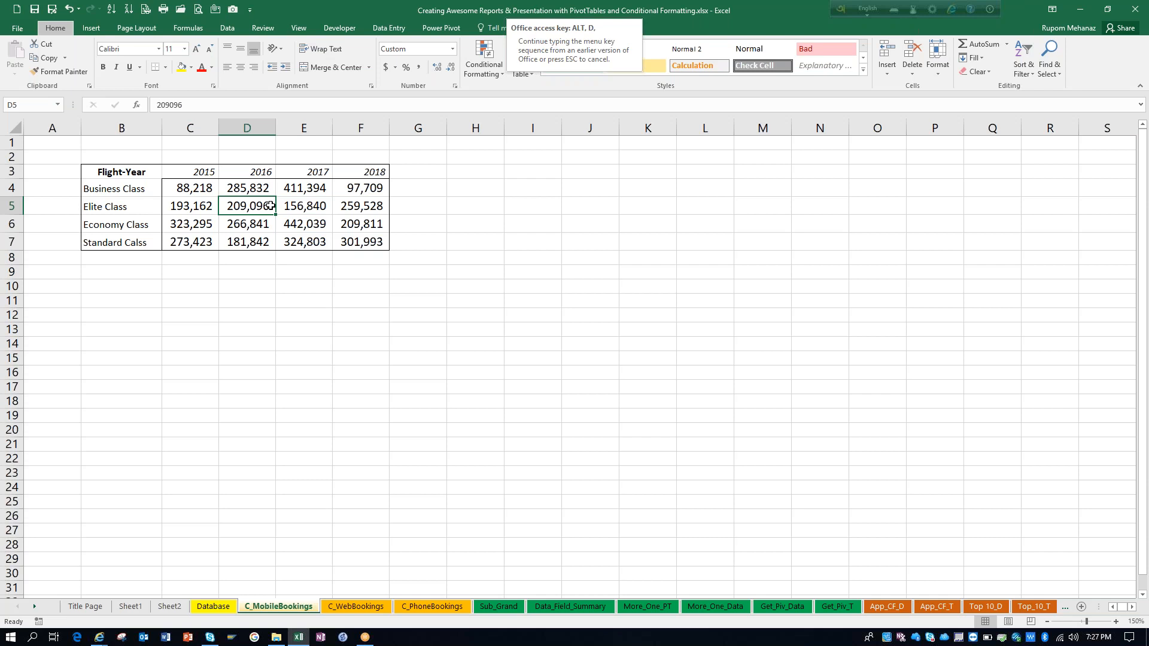
{"action": "key", "text": "p"}
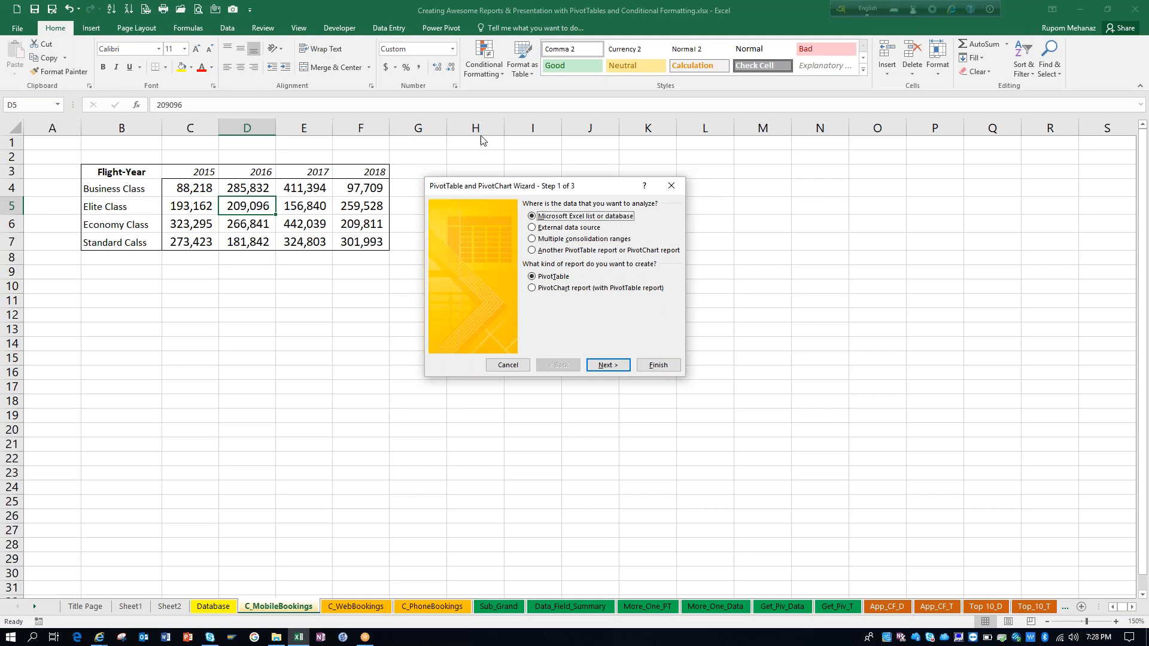
{"action": "left_click", "coordinate": [608, 239]}
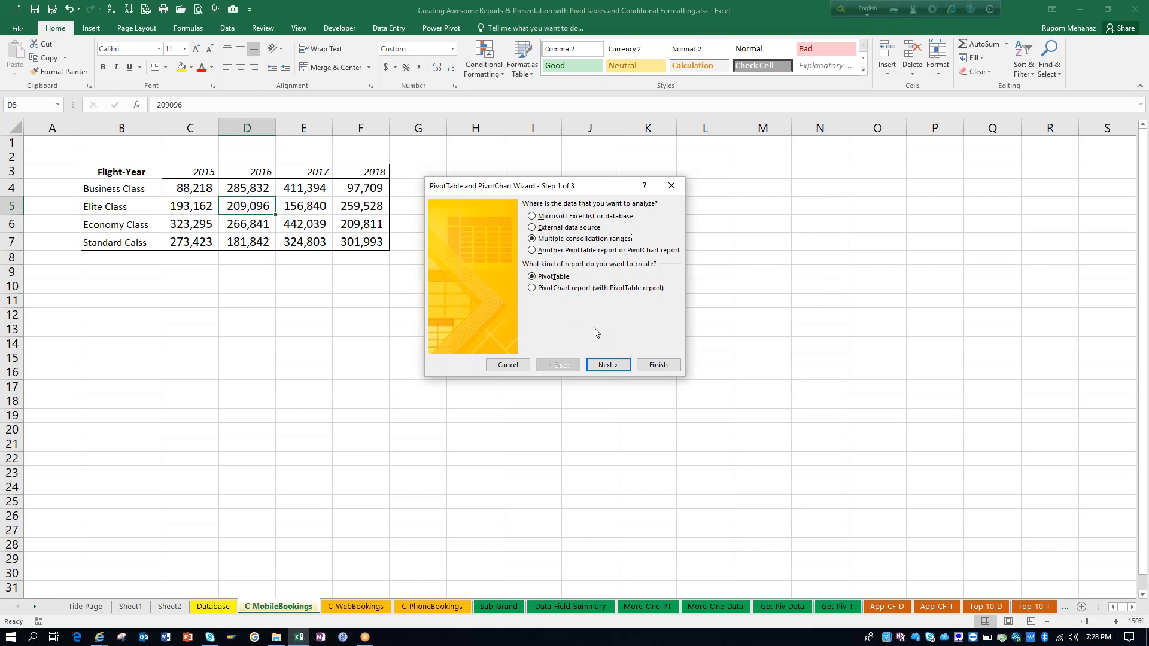
{"action": "left_click", "coordinate": [607, 366]}
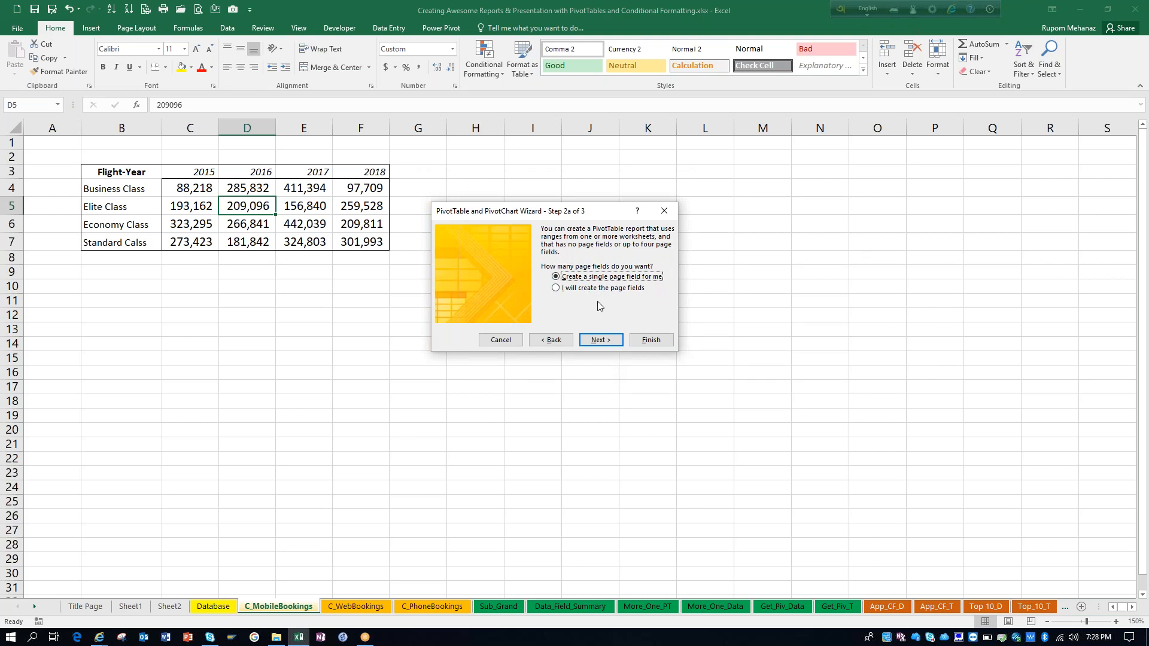
{"action": "left_click", "coordinate": [636, 290]}
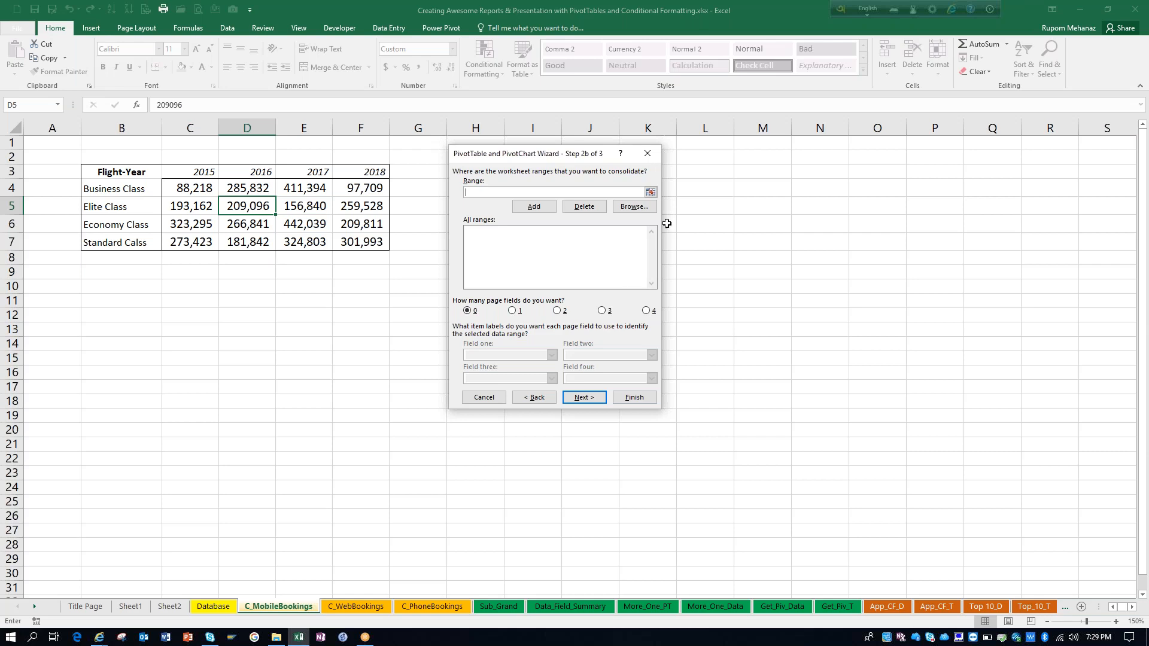
Step: Add the Flight-Year table B3:F7 on the C_MobileBookings sheet to the ranges to consolidate
{"action": "left_click", "coordinate": [650, 192]}
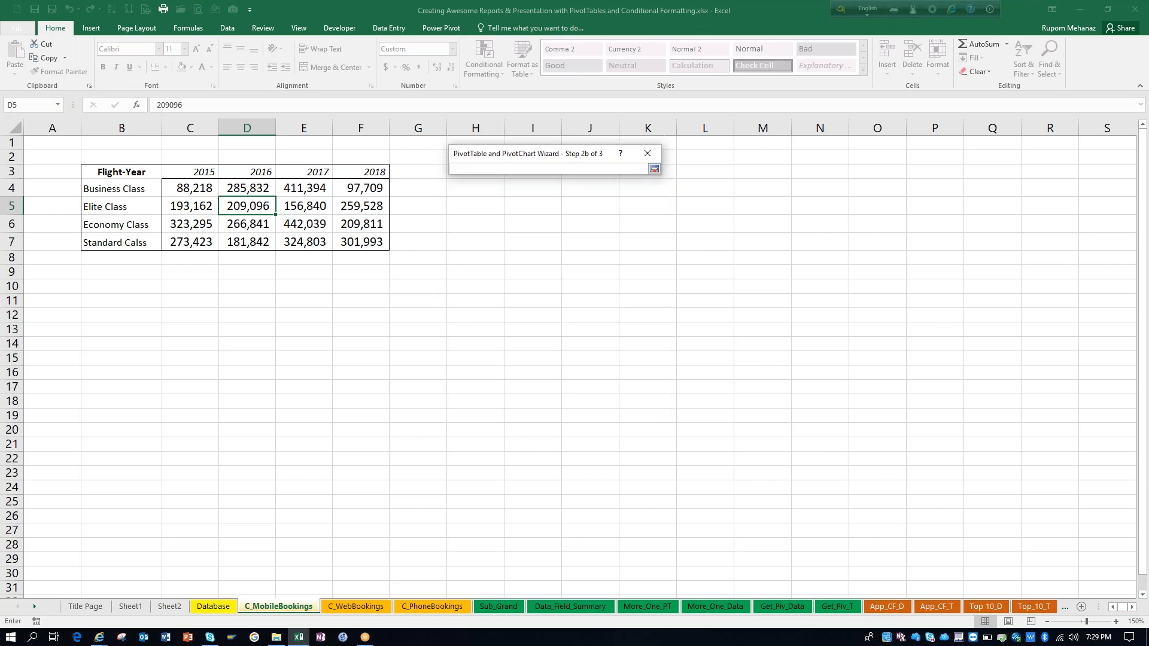
{"action": "left_click_drag", "start_coordinate": [114, 173], "coordinate": [367, 239]}
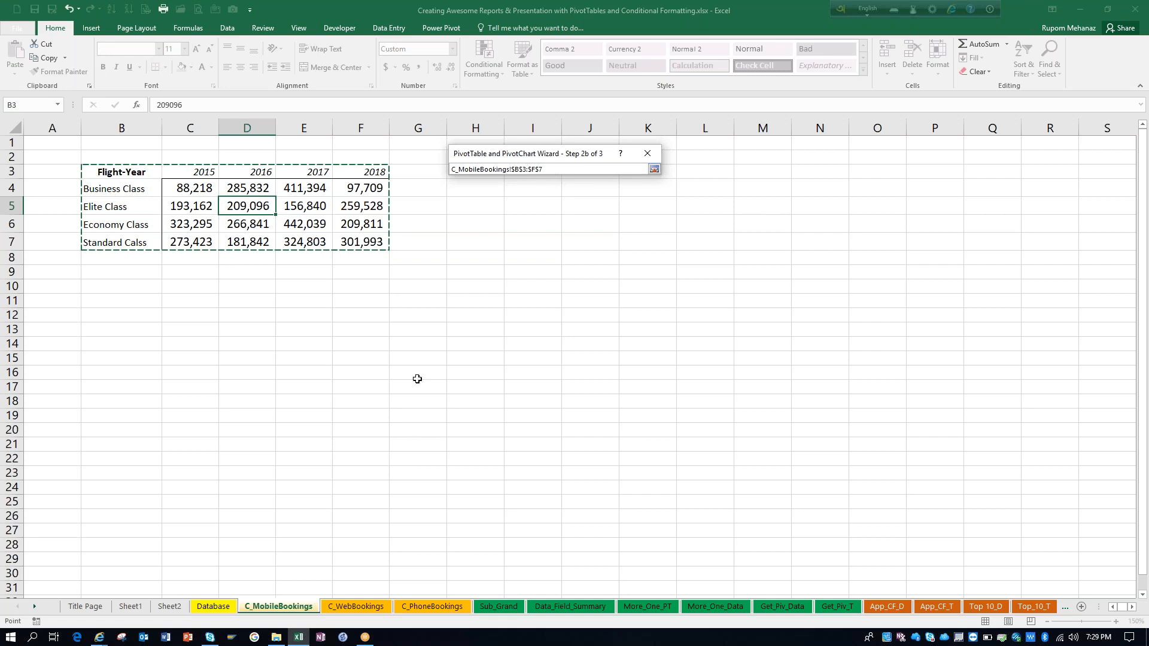
{"action": "key", "text": "Return"}
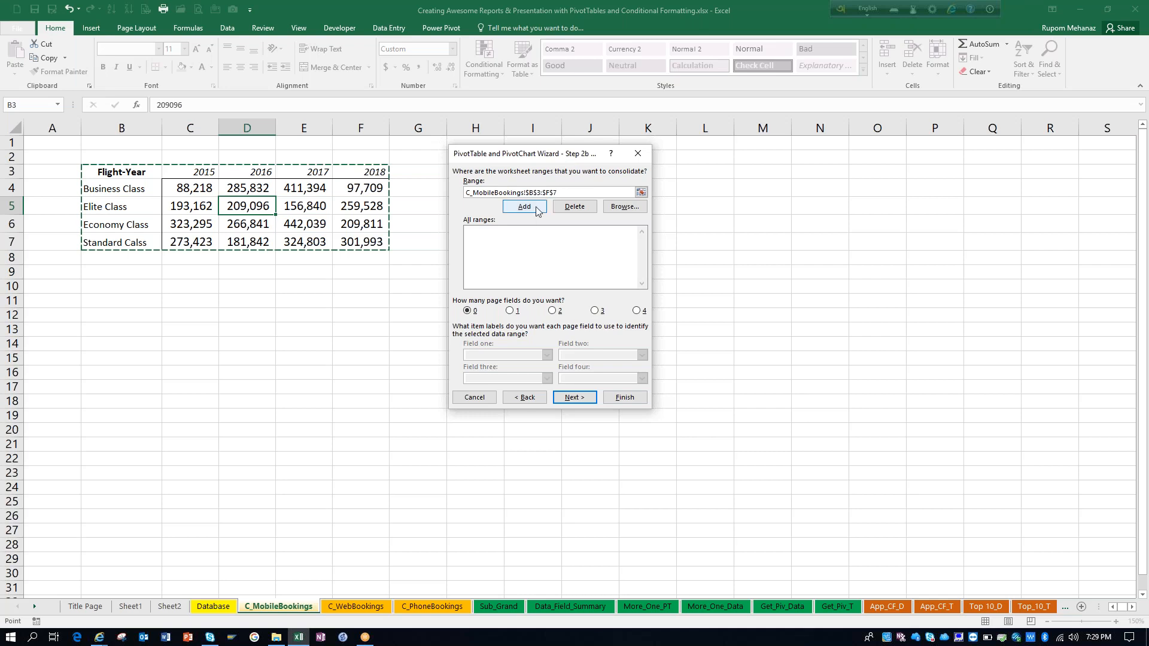
{"action": "left_click", "coordinate": [525, 207]}
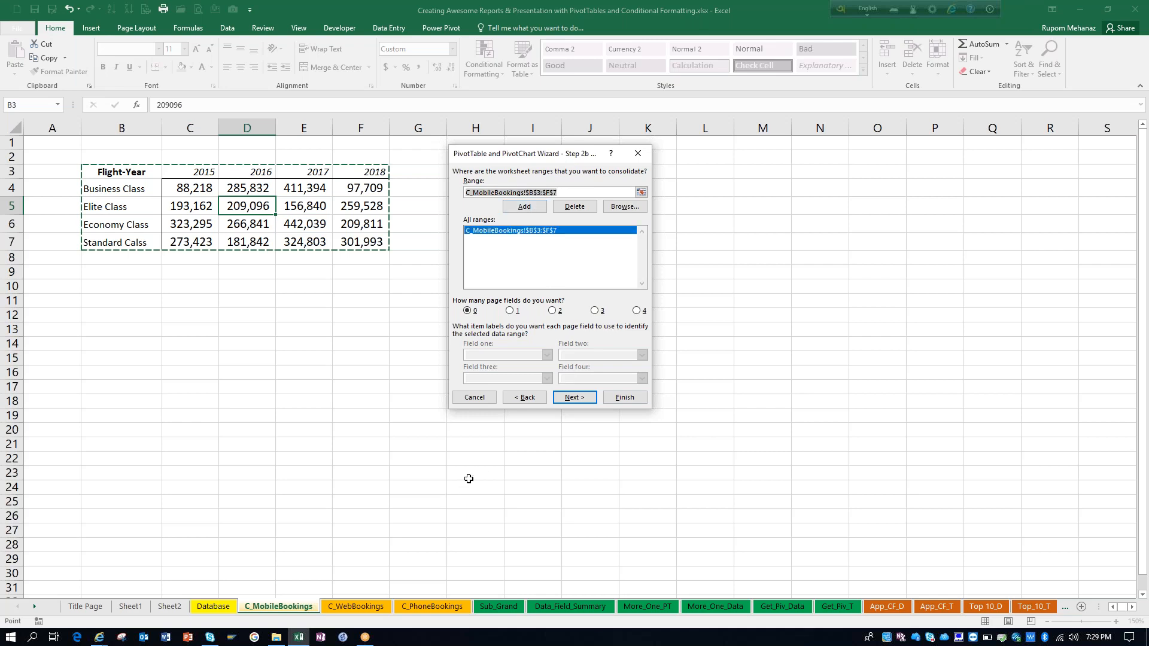
Step: Add range B3:F7 of the C_WebBookings sheet to the consolidation ranges
{"action": "left_click", "coordinate": [641, 192]}
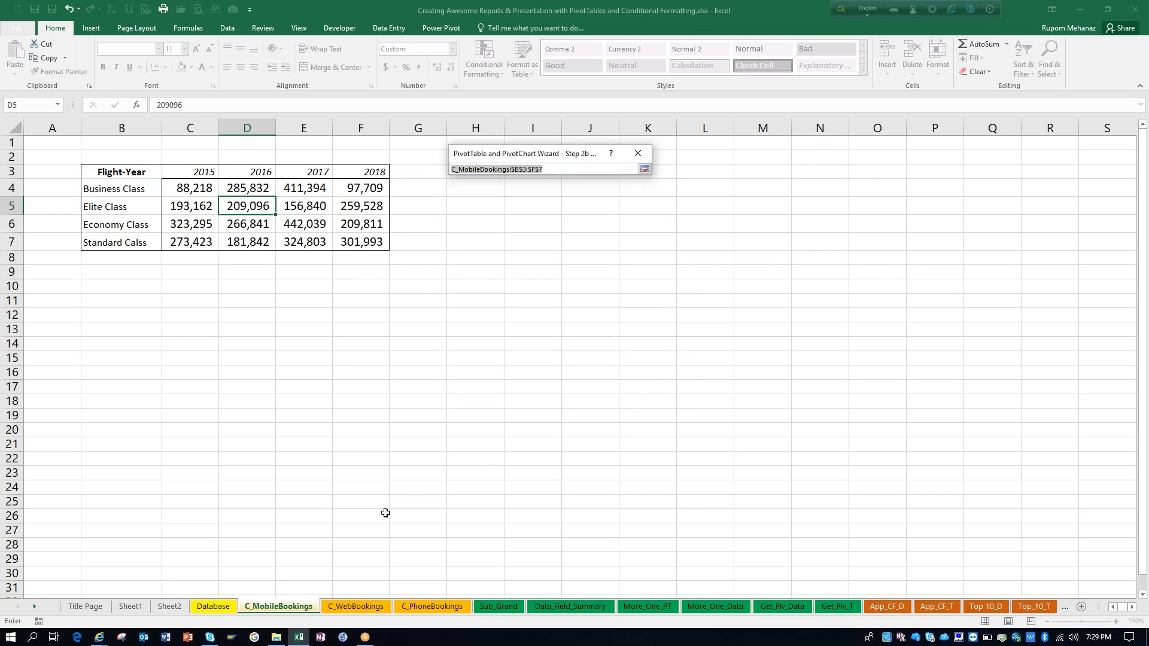
{"action": "left_click", "coordinate": [356, 606]}
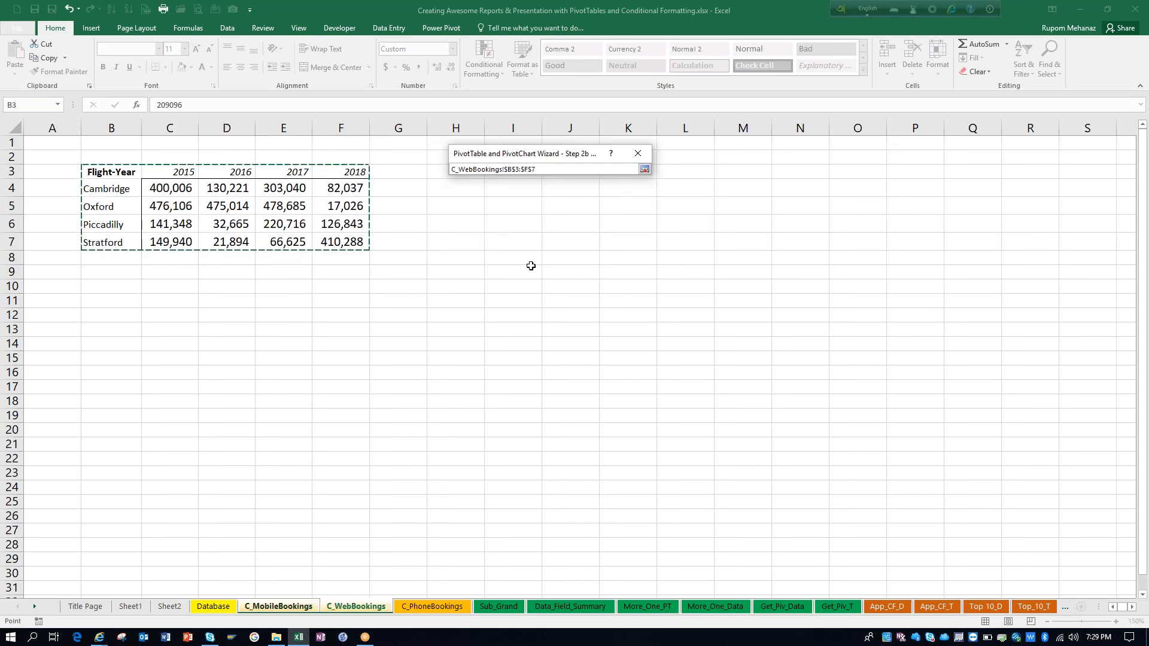
{"action": "key", "text": "Return"}
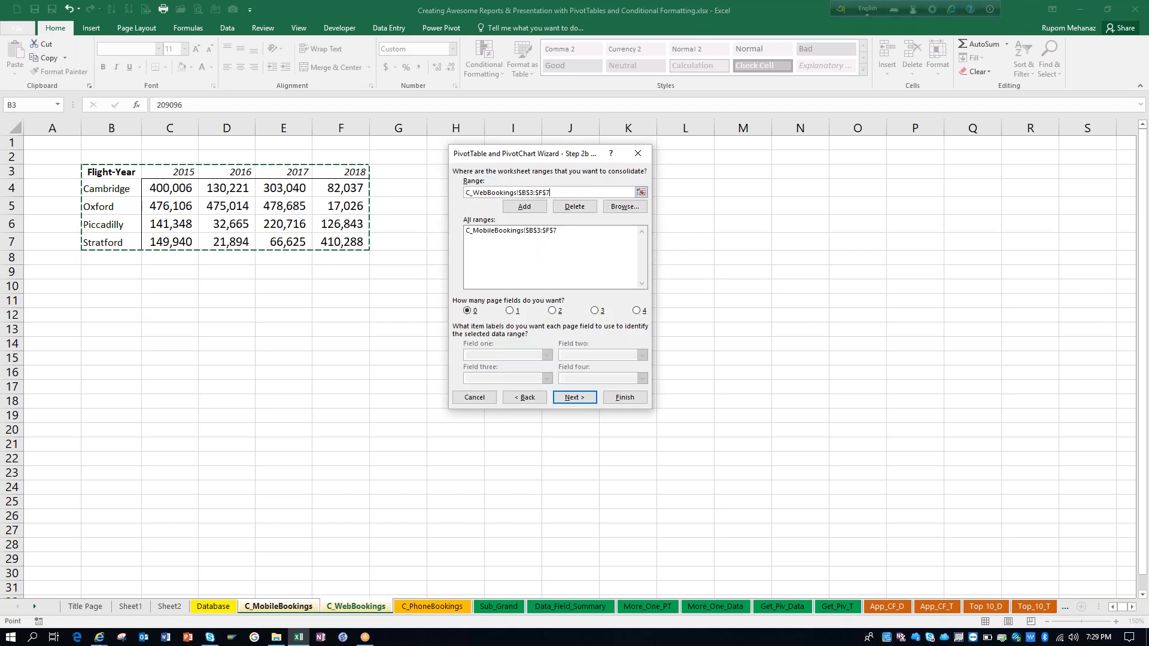
{"action": "left_click", "coordinate": [525, 207]}
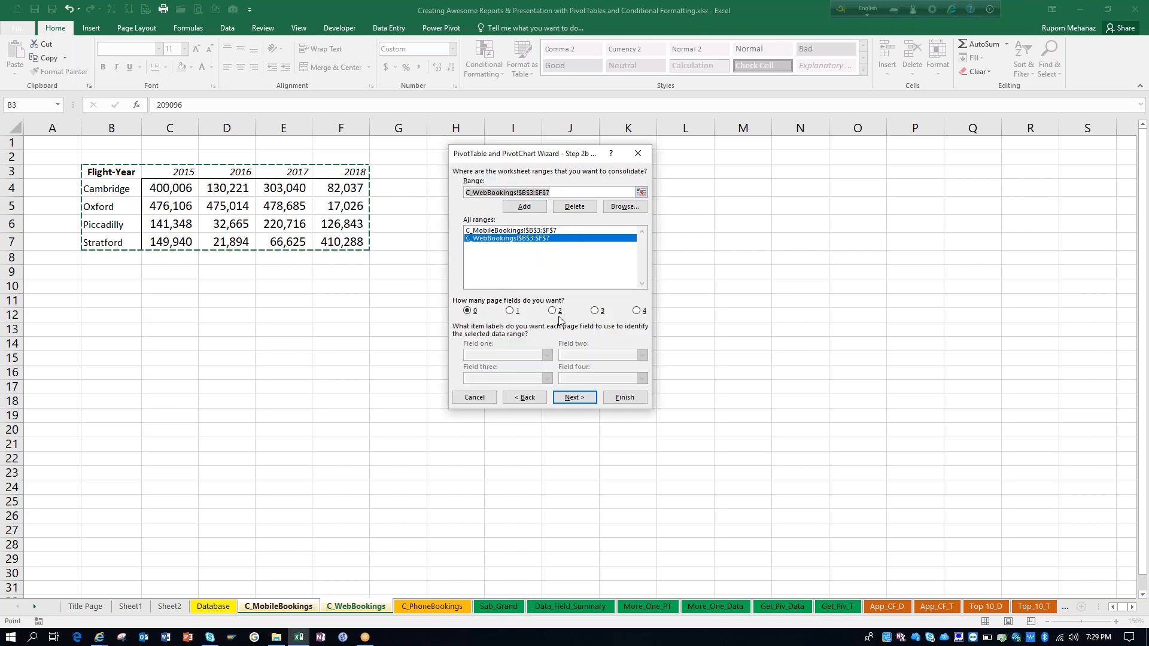
Step: Add the C_PhoneBookings table, B3:F7, as the third consolidation range
{"action": "left_click", "coordinate": [642, 192]}
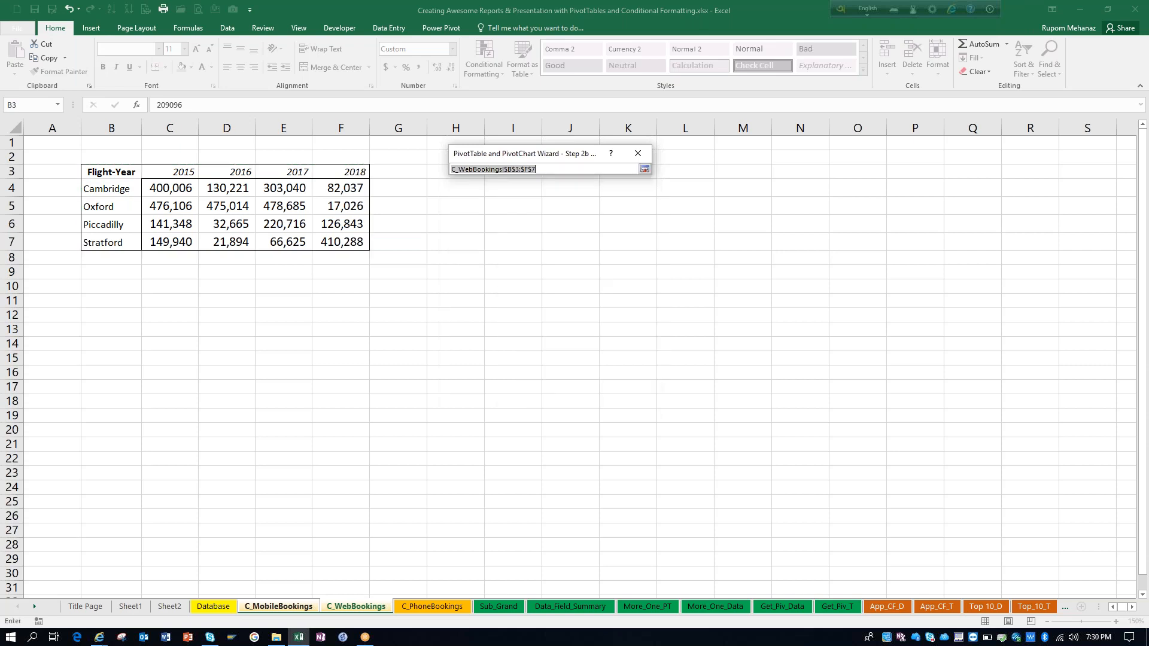
{"action": "left_click", "coordinate": [432, 606]}
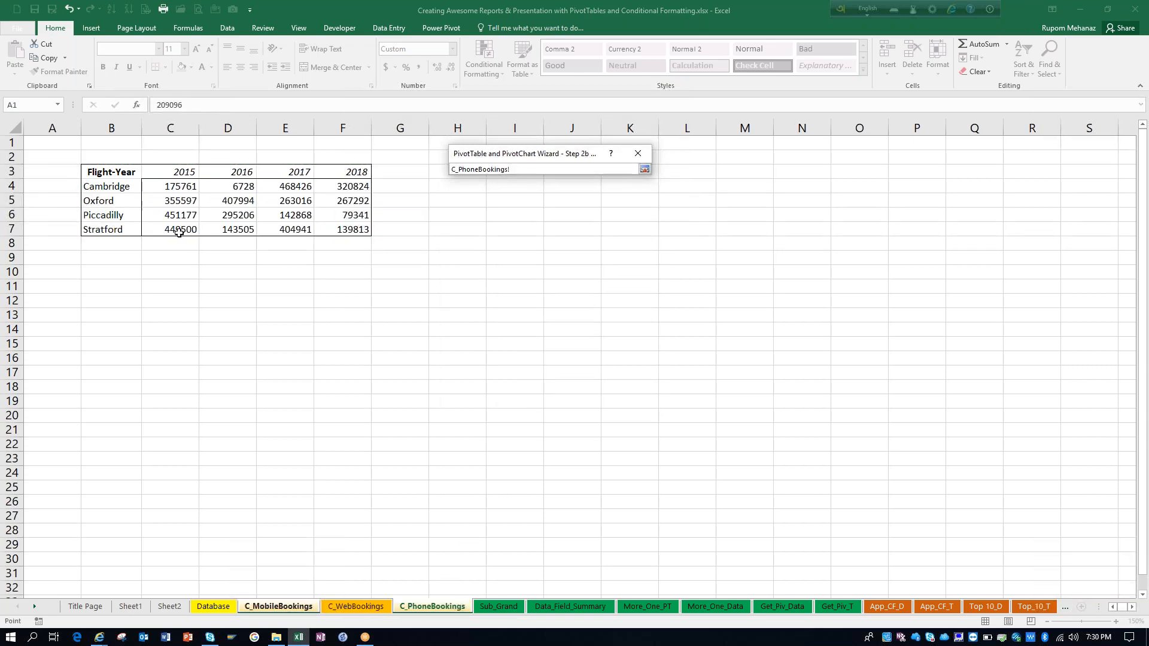
{"action": "left_click_drag", "start_coordinate": [97, 172], "coordinate": [366, 232]}
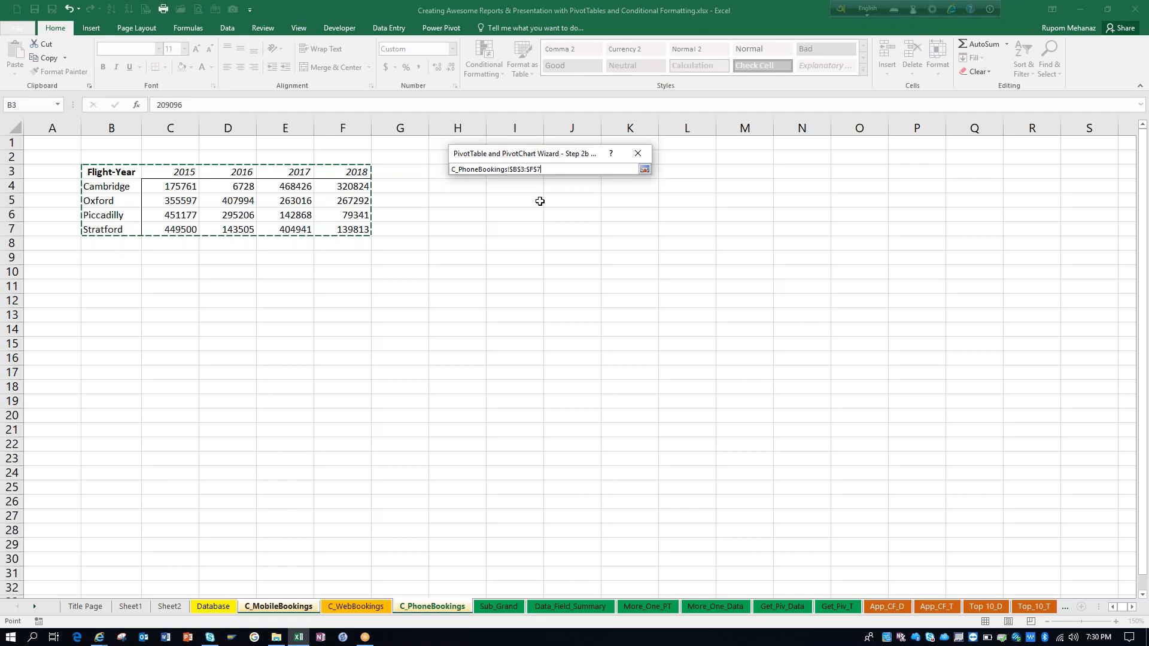
{"action": "key", "text": "Return"}
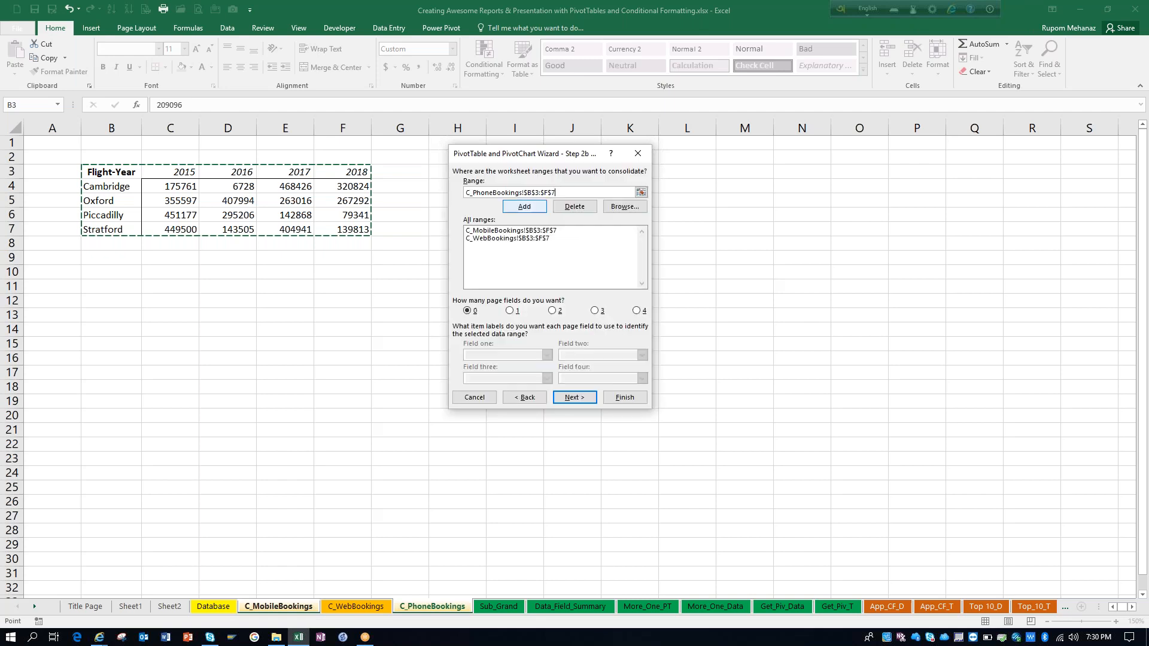
{"action": "left_click", "coordinate": [525, 207]}
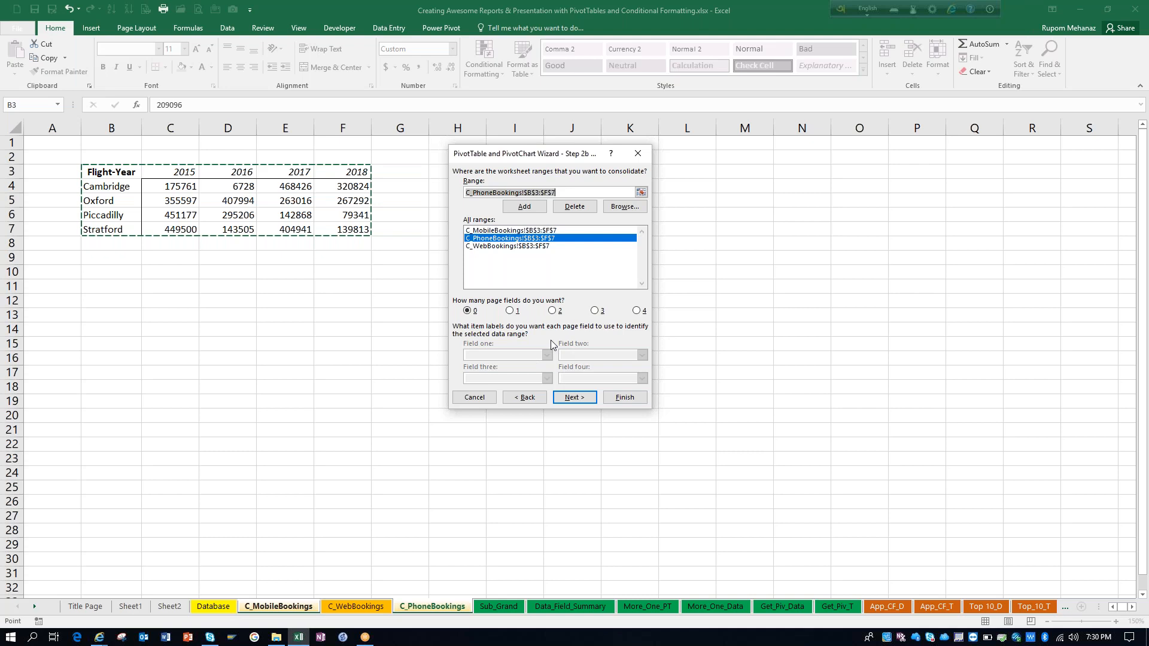
Step: Create the consolidated PivotTable with 0 page fields on a new worksheet
{"action": "left_click", "coordinate": [575, 398]}
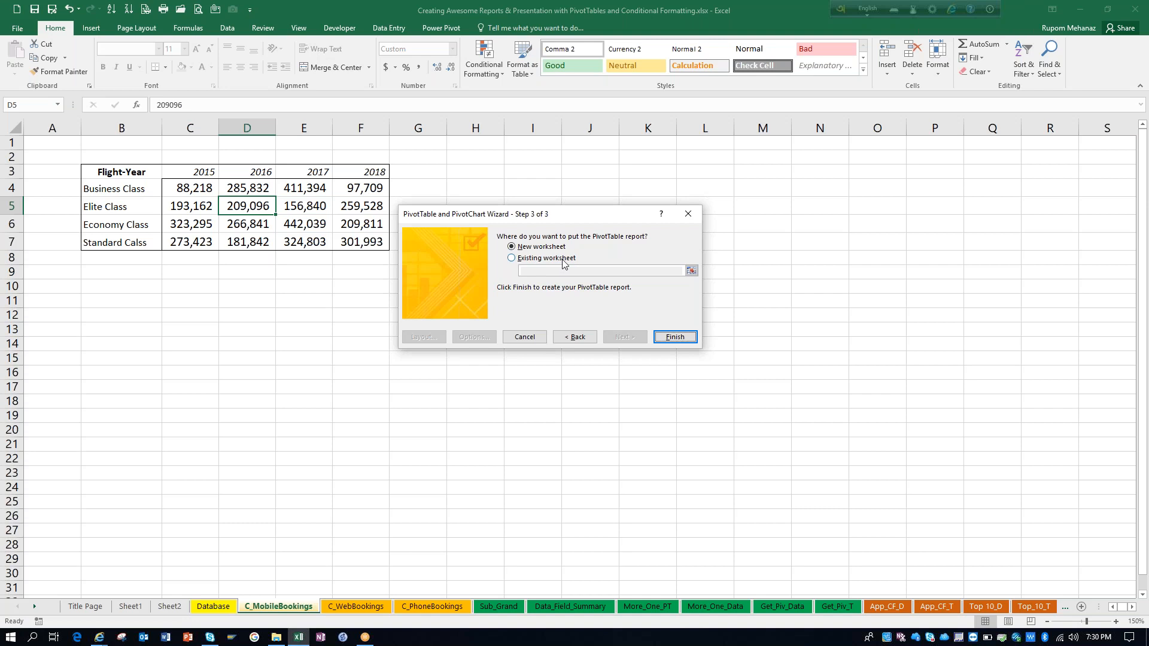
{"action": "left_click", "coordinate": [668, 337]}
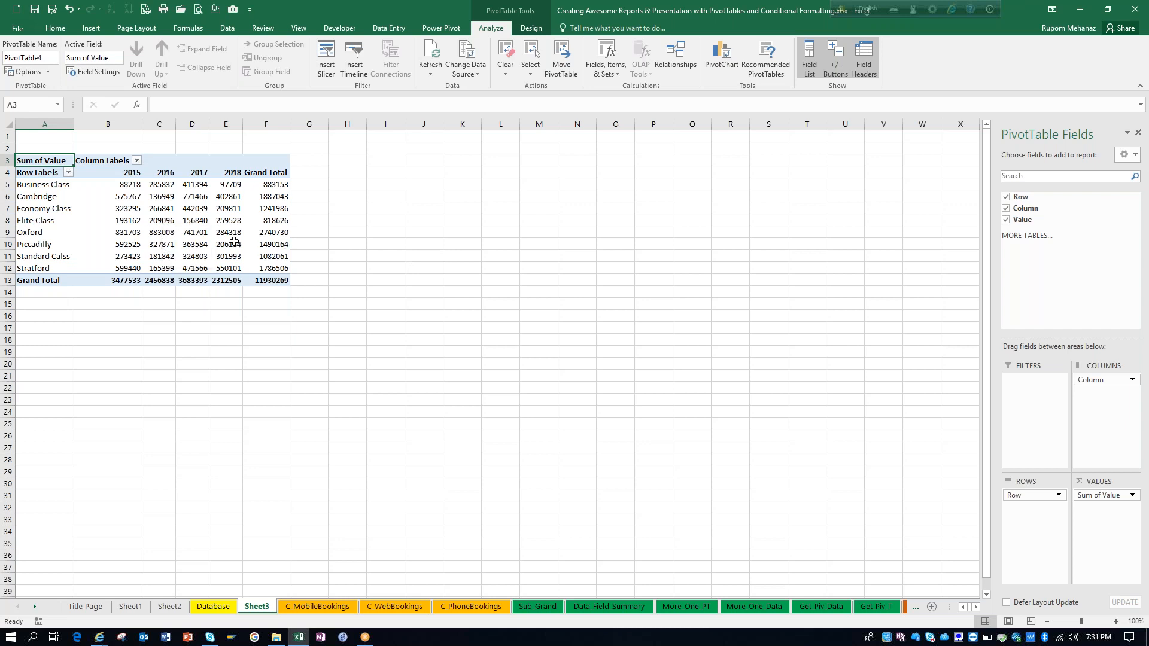
{"action": "mouse_move", "coordinate": [234, 241]}
Step: Check the agenda on the Title Page and select the entire revenue PivotTable on Sheet1
{"action": "left_click", "coordinate": [86, 607]}
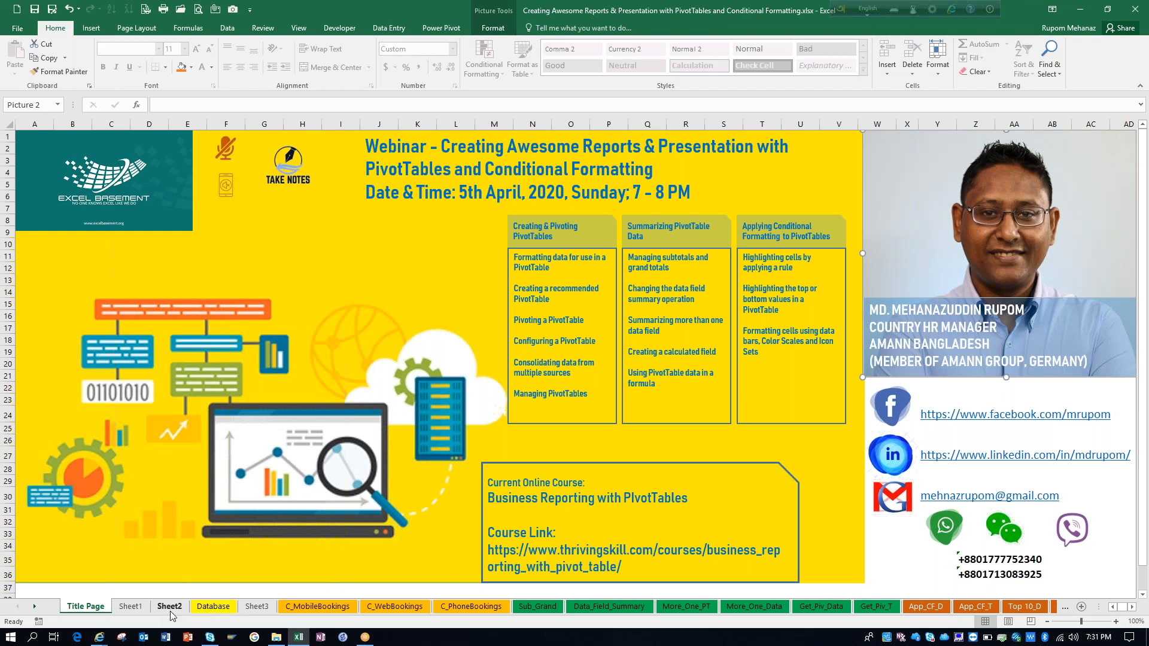
{"action": "left_click", "coordinate": [138, 607]}
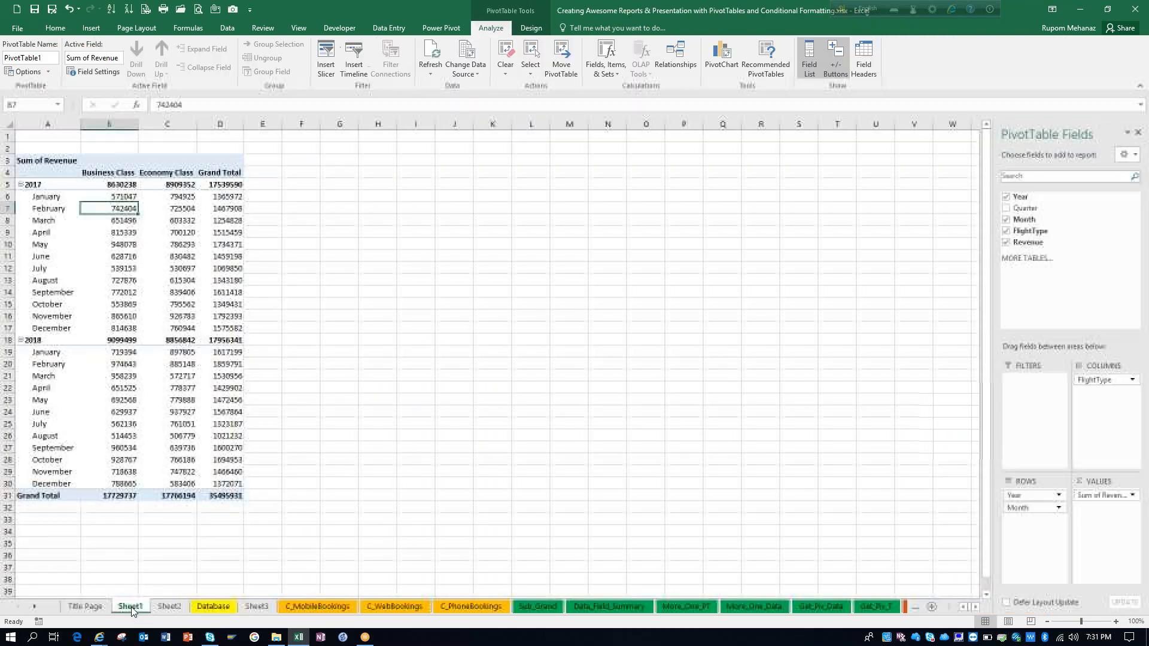
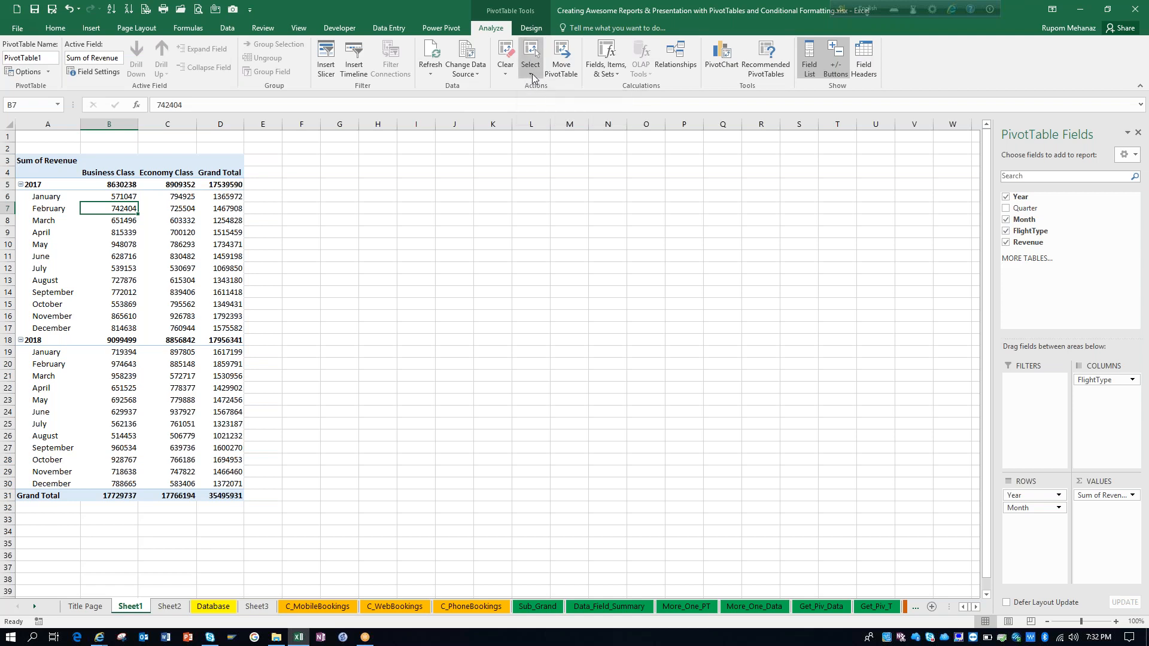
{"action": "left_click", "coordinate": [532, 74]}
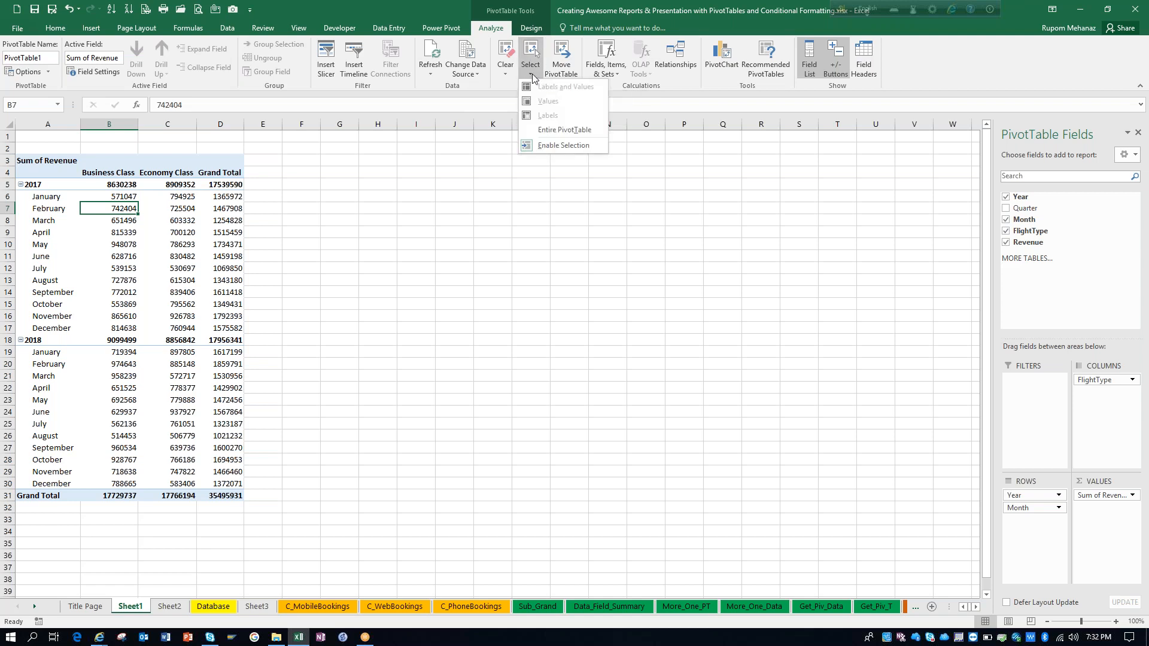
{"action": "left_click", "coordinate": [554, 128]}
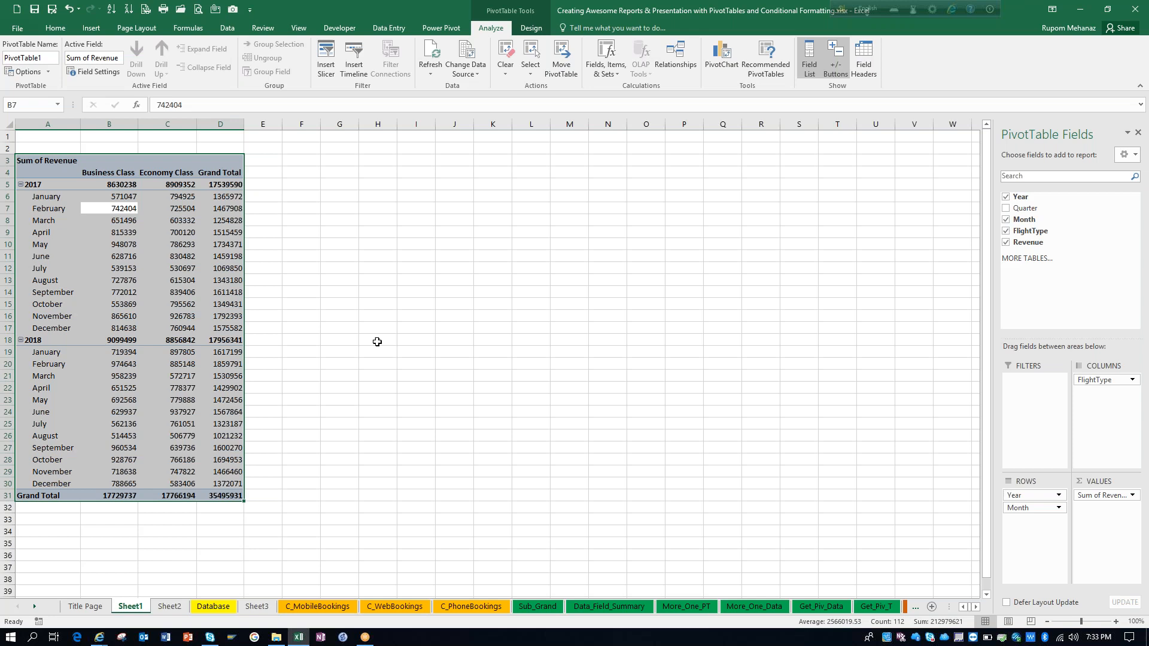
Step: Copy the selected revenue PivotTable to cell A3 of a new workbook and close that workbook without saving
{"action": "key", "text": "ctrl+c"}
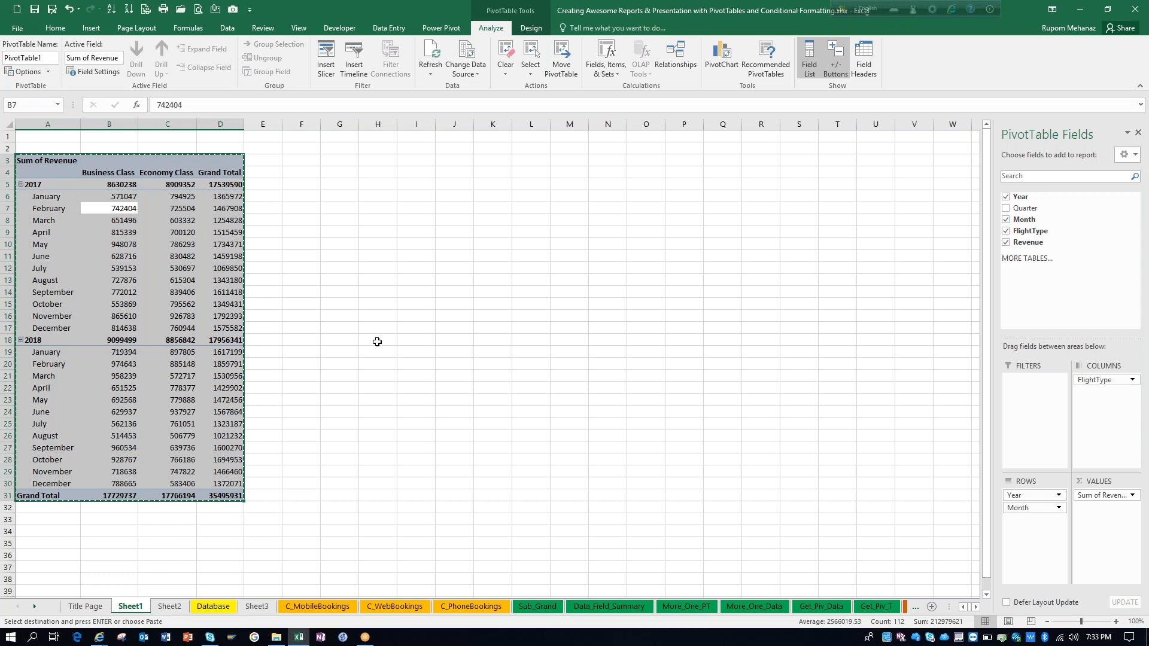
{"action": "key", "text": "ctrl+n"}
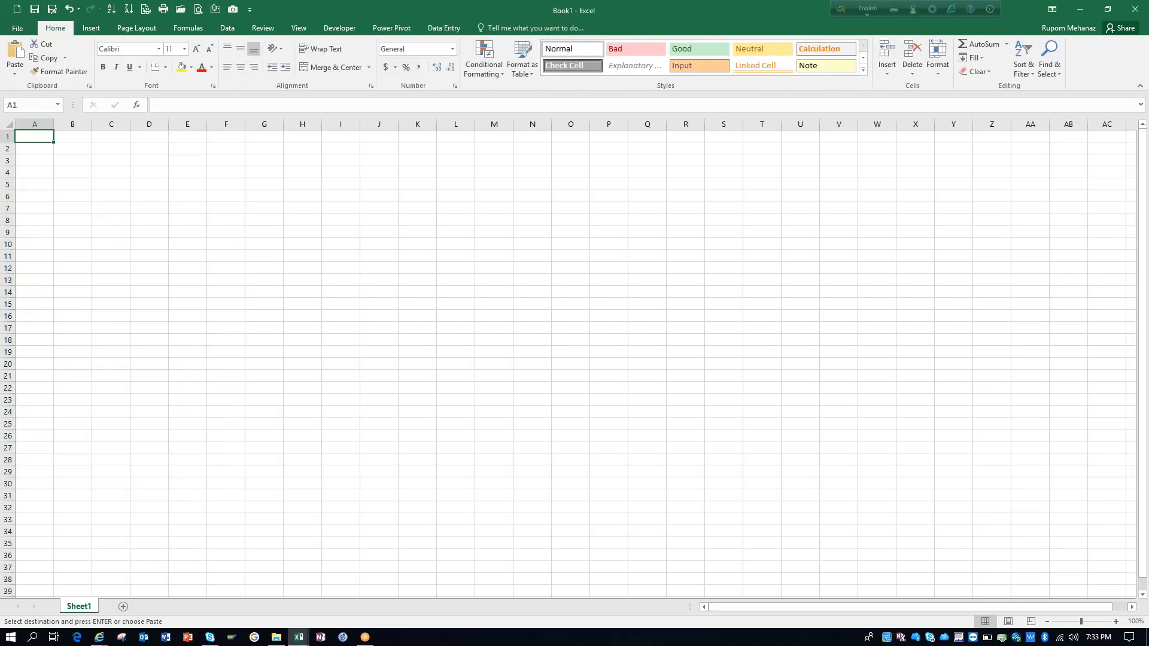
{"action": "left_click", "coordinate": [44, 158]}
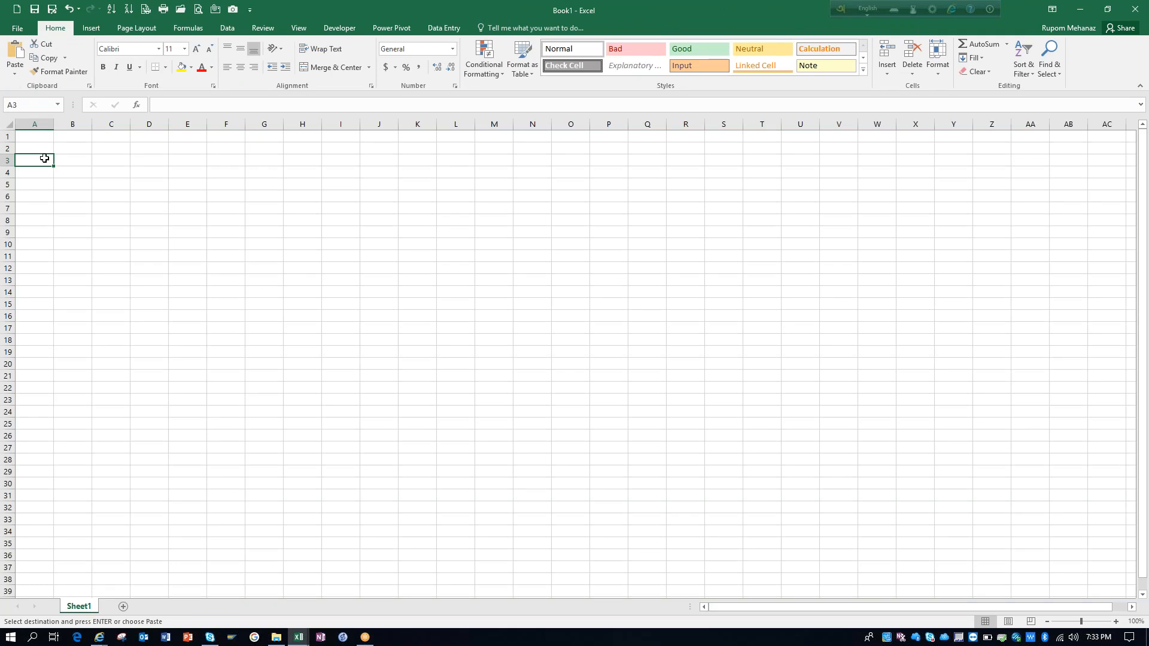
{"action": "key", "text": "ctrl+v"}
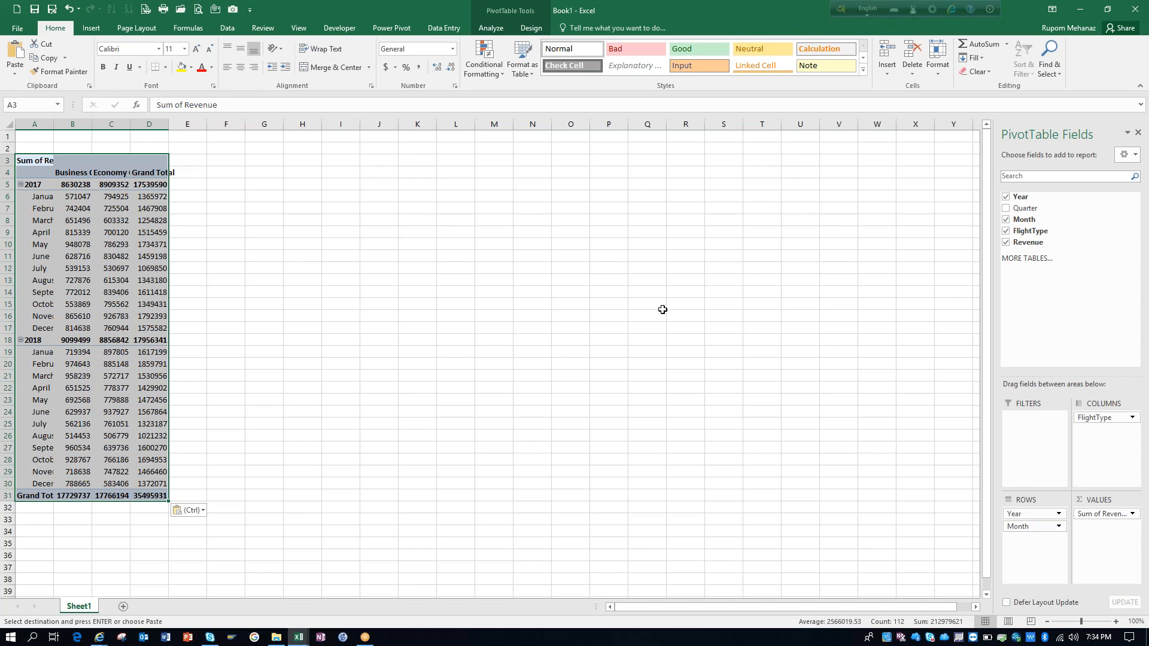
{"action": "left_click", "coordinate": [1134, 15]}
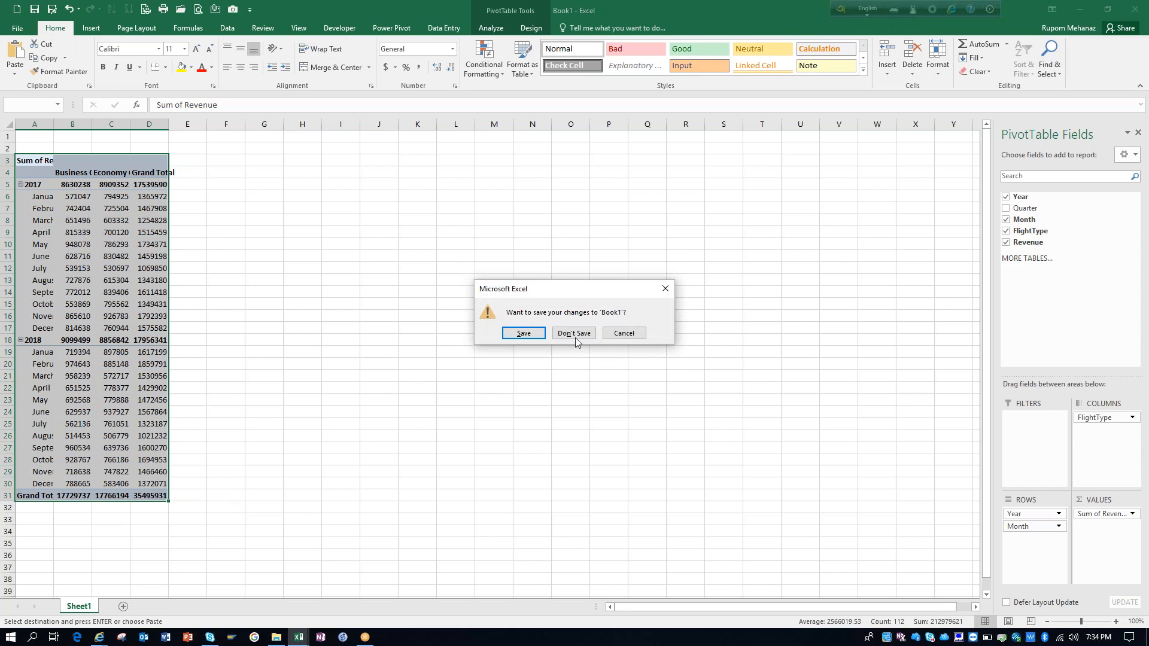
{"action": "left_click", "coordinate": [575, 336]}
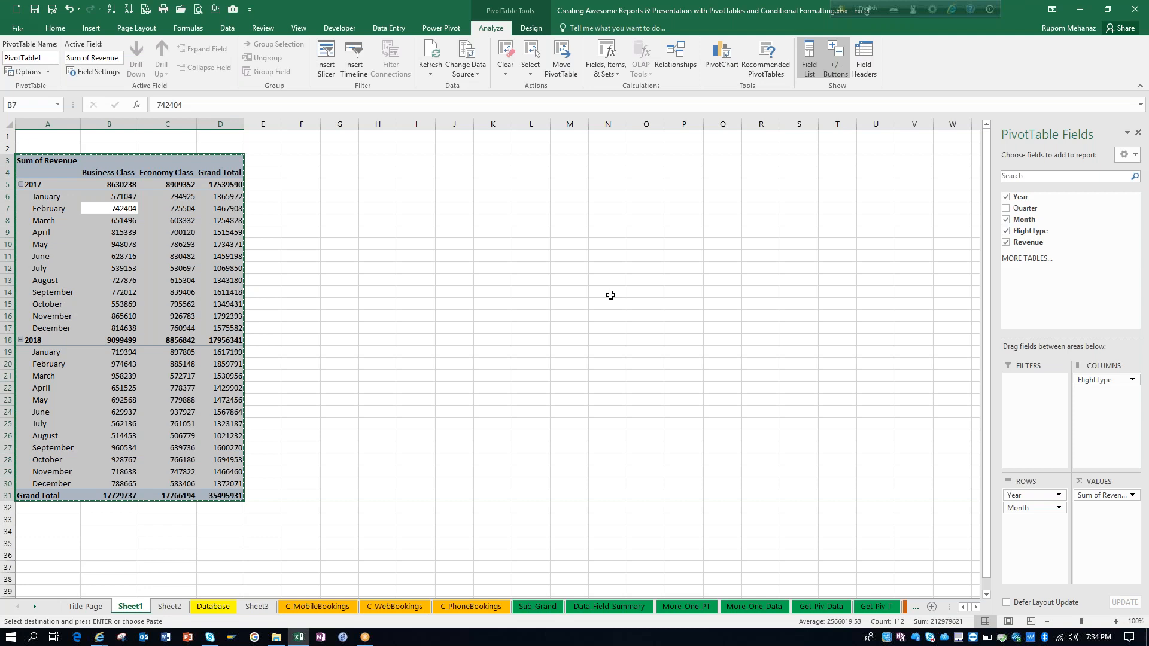
Step: Delete the entire revenue PivotTable from Sheet1, undo the deletion, and select its February 2017 Business Class value
{"action": "key", "text": "Delete"}
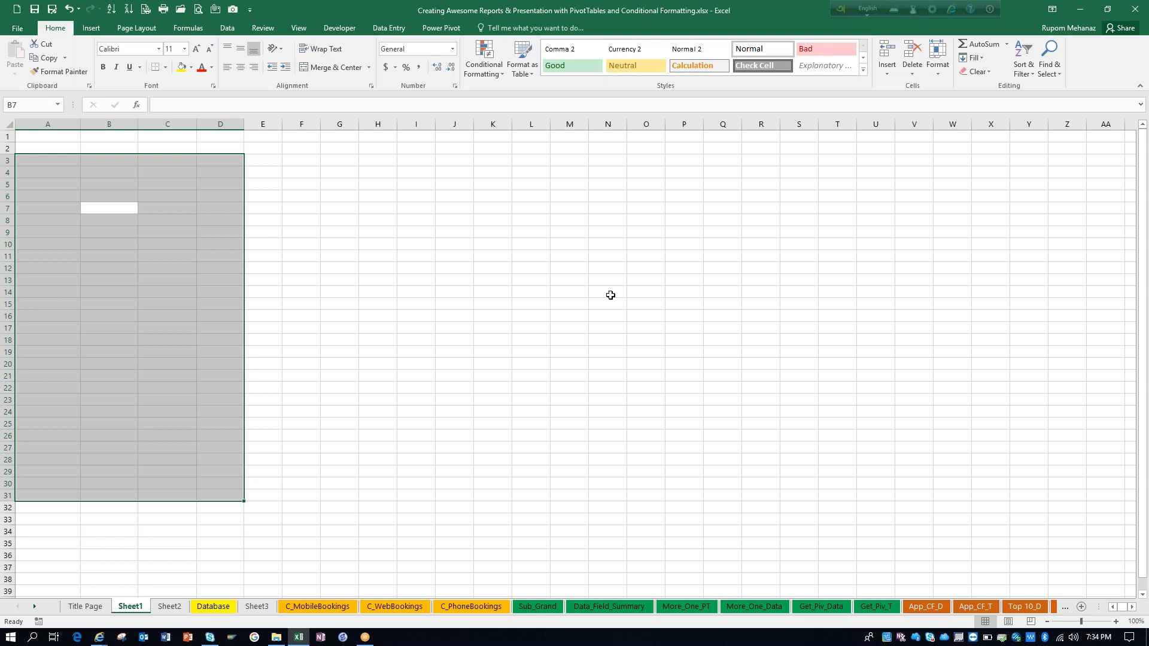
{"action": "key", "text": "ctrl+c"}
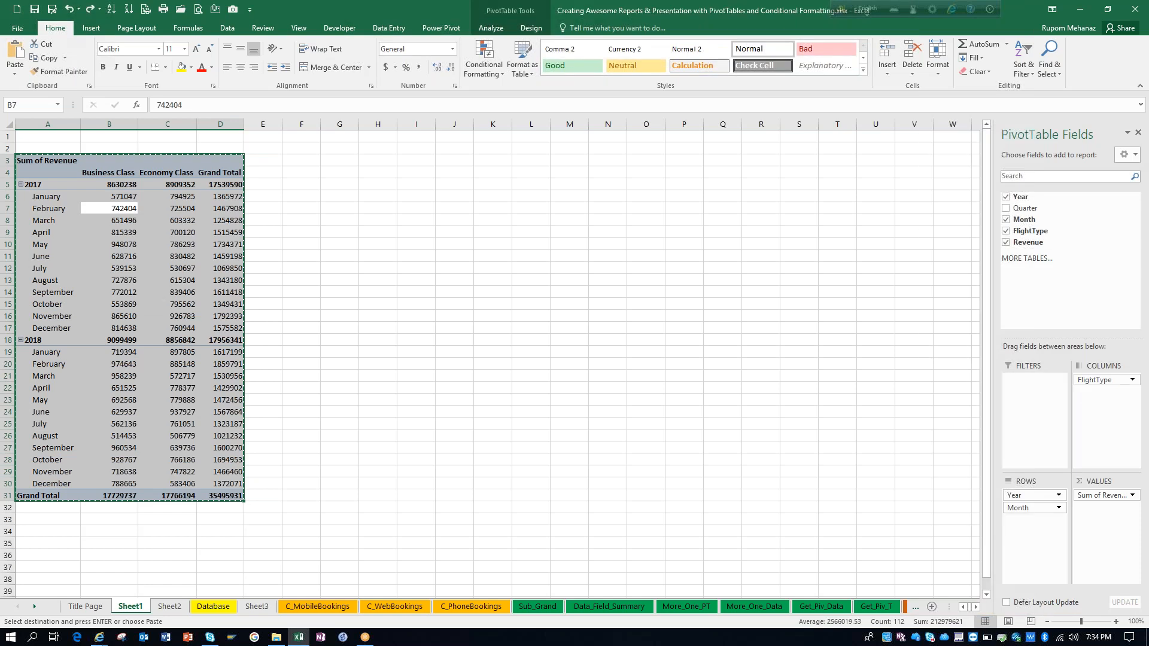
{"action": "left_click", "coordinate": [74, 203]}
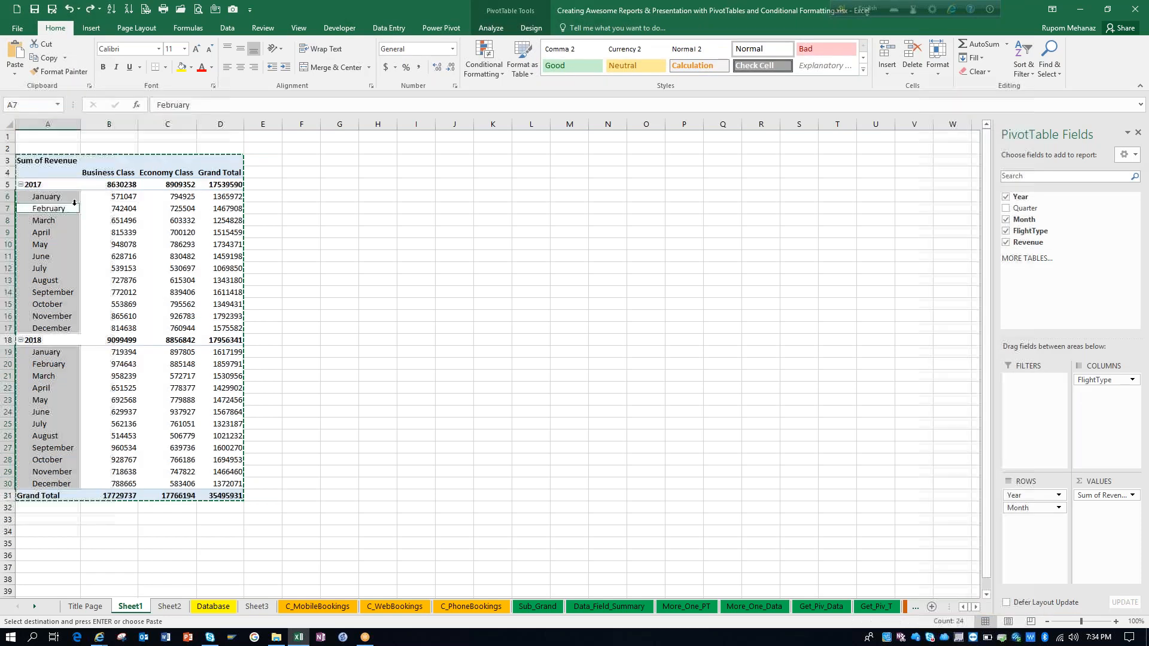
{"action": "left_click", "coordinate": [120, 209]}
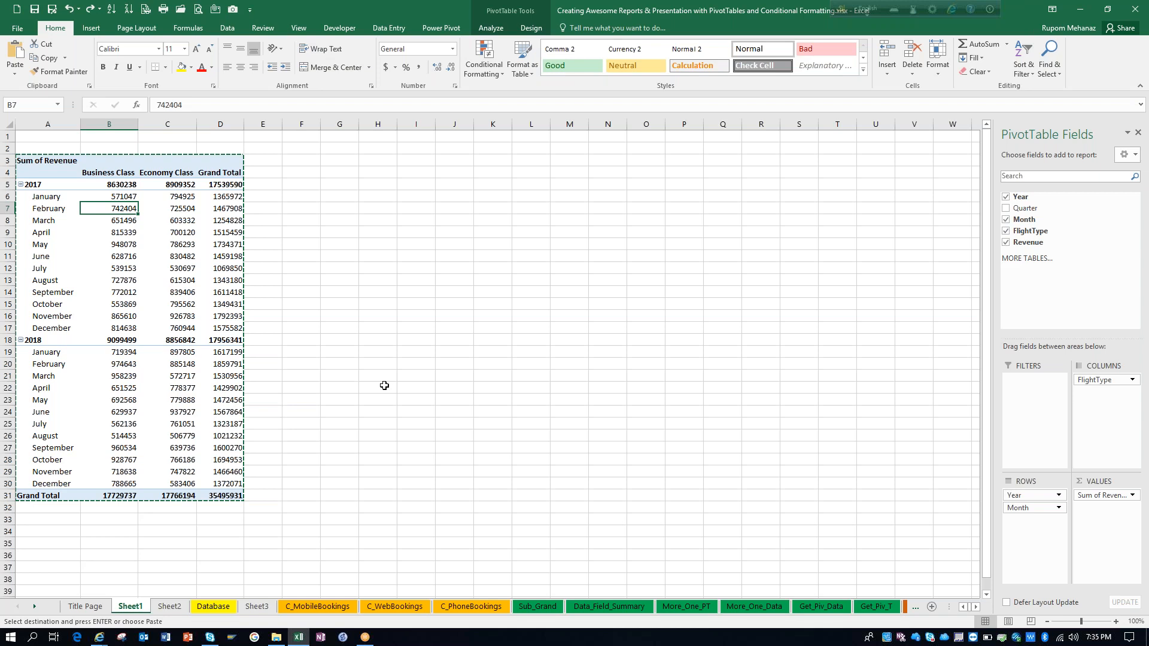
{"action": "left_click", "coordinate": [491, 28]}
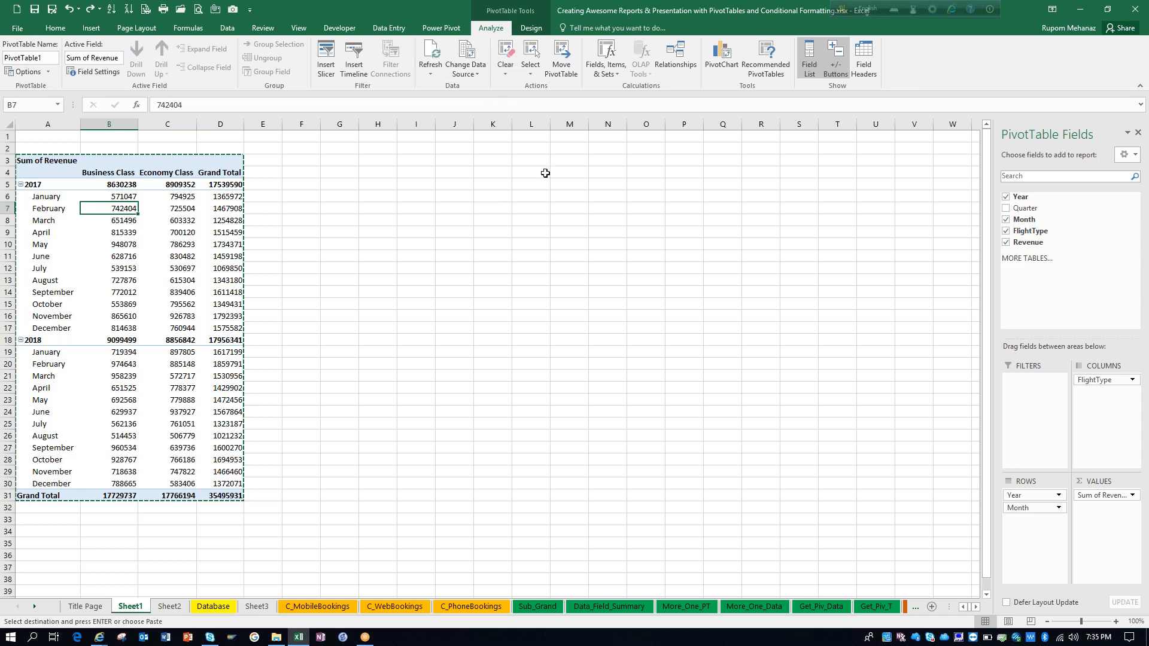
{"action": "left_click", "coordinate": [516, 90]}
{"action": "key", "text": "Escape"}
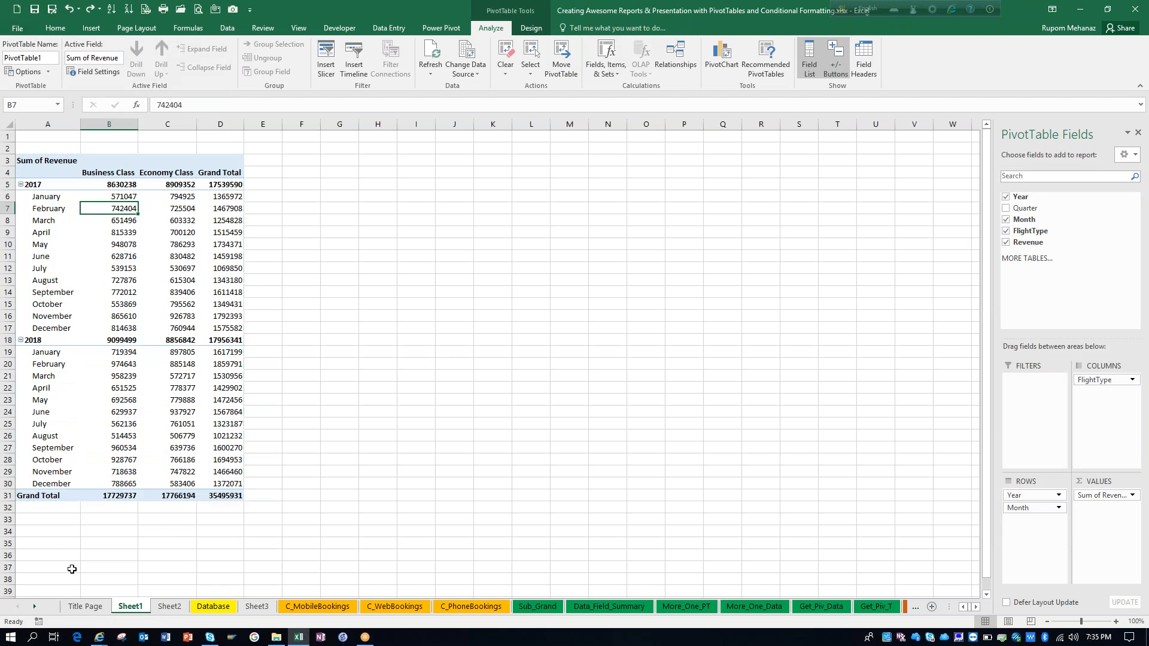
Step: Check the PivotTable data summarizing topics on the Title Page and view the PivotTable on the Sub_Grand sheet
{"action": "left_click", "coordinate": [85, 606]}
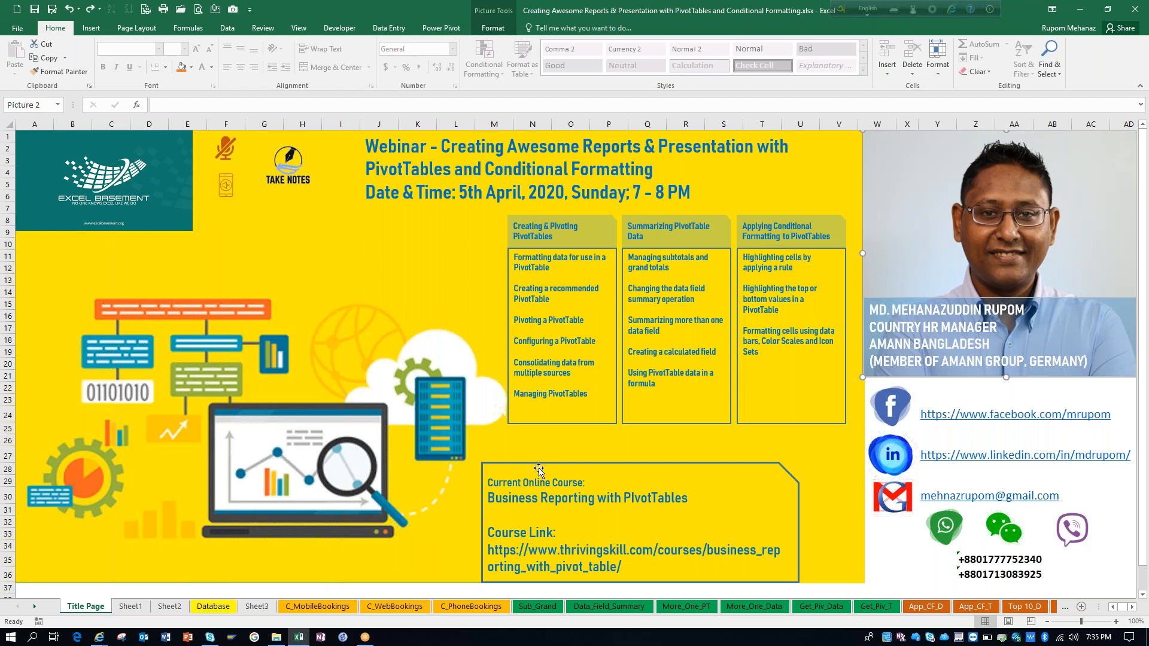
{"action": "left_click", "coordinate": [537, 606]}
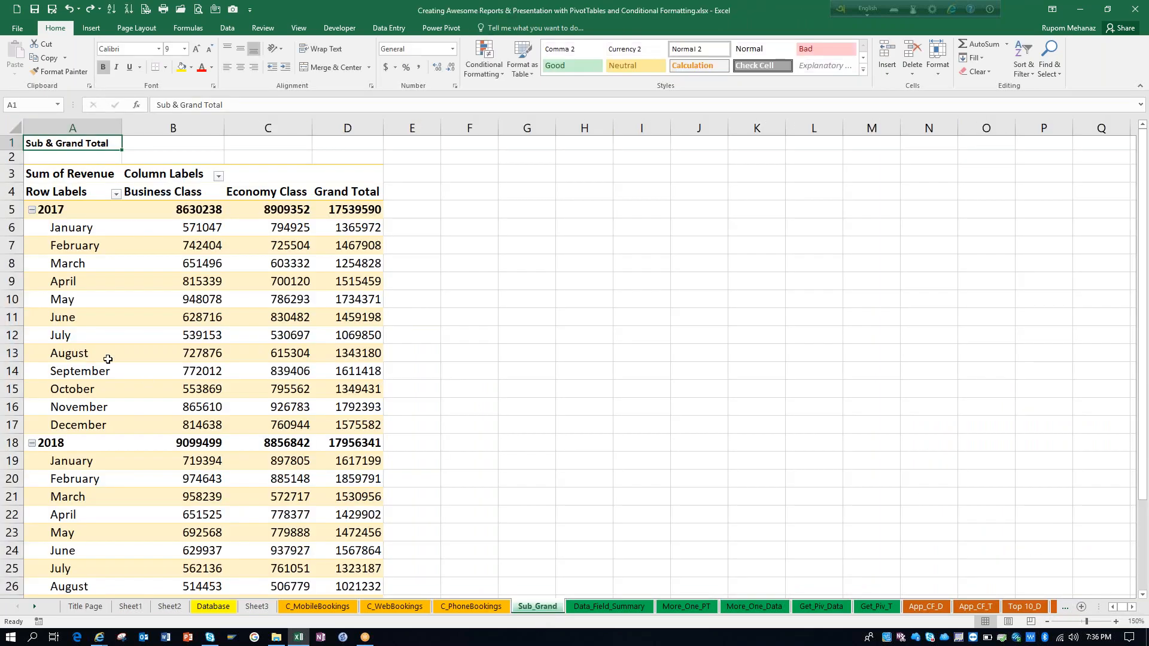
{"action": "left_click", "coordinate": [209, 244]}
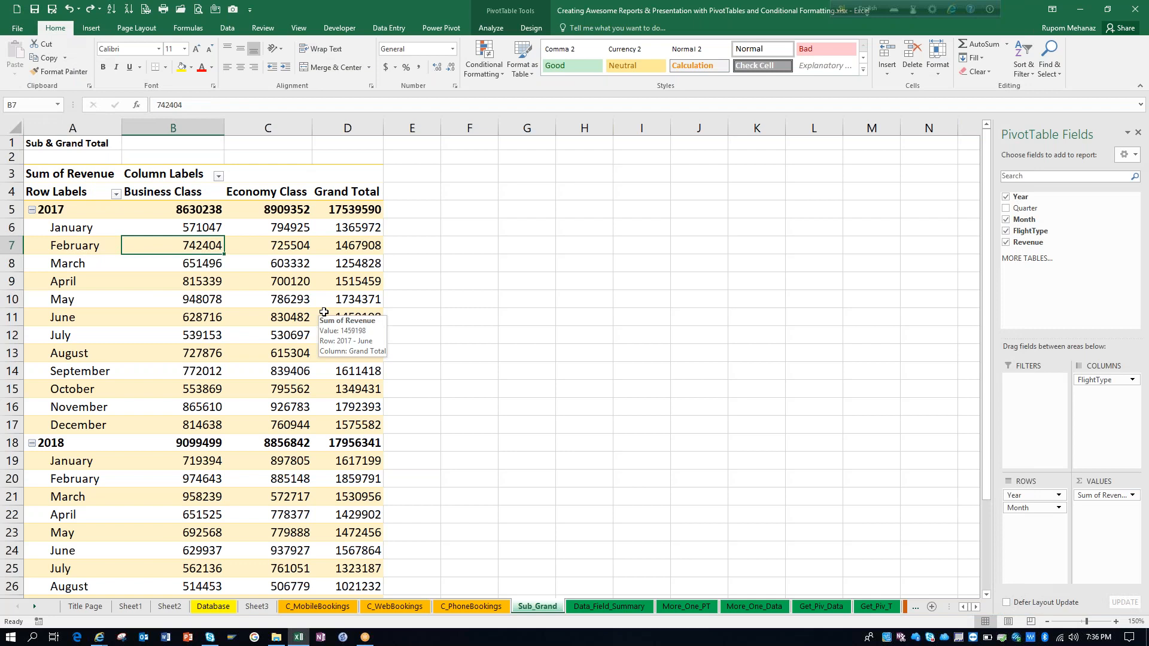
{"action": "left_click", "coordinate": [84, 606]}
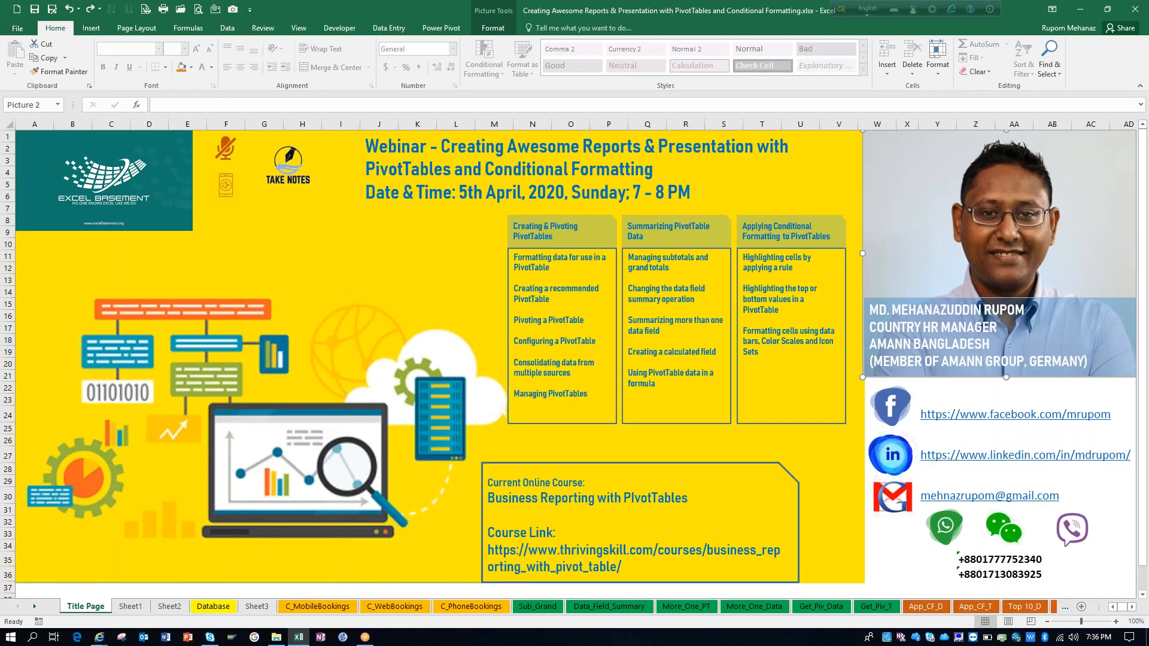
{"action": "left_click", "coordinate": [541, 608]}
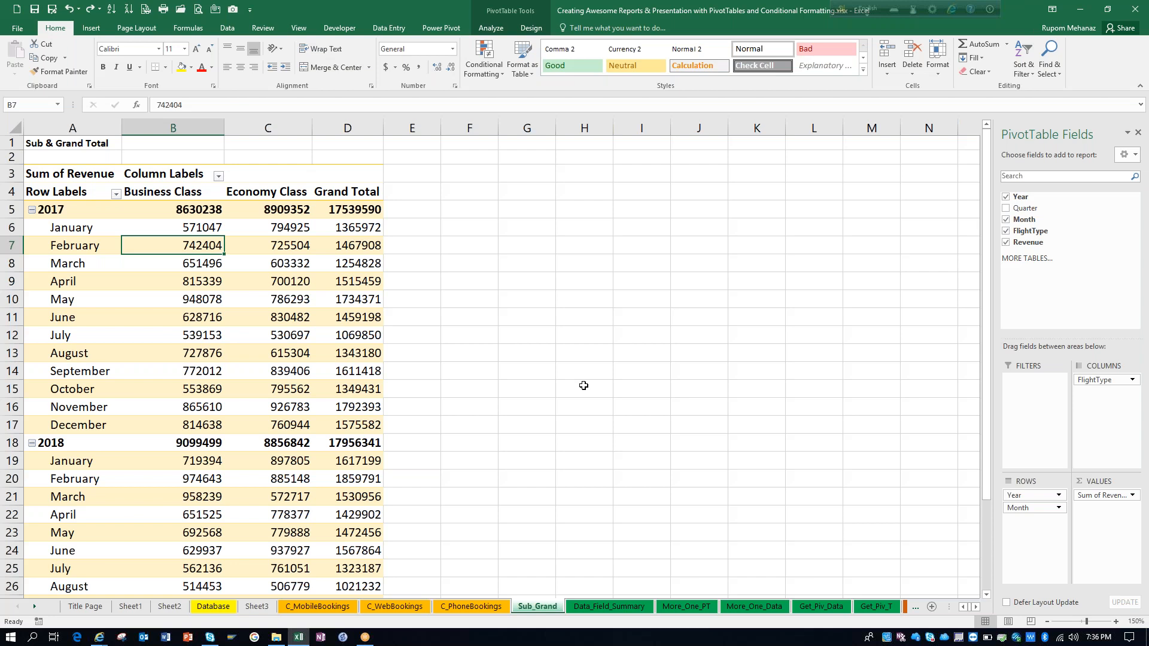
Step: Examine the 2017 and 2018 subtotal rows and the Grand Total row of the Sub_Grand PivotTable
{"action": "left_click", "coordinate": [11, 209]}
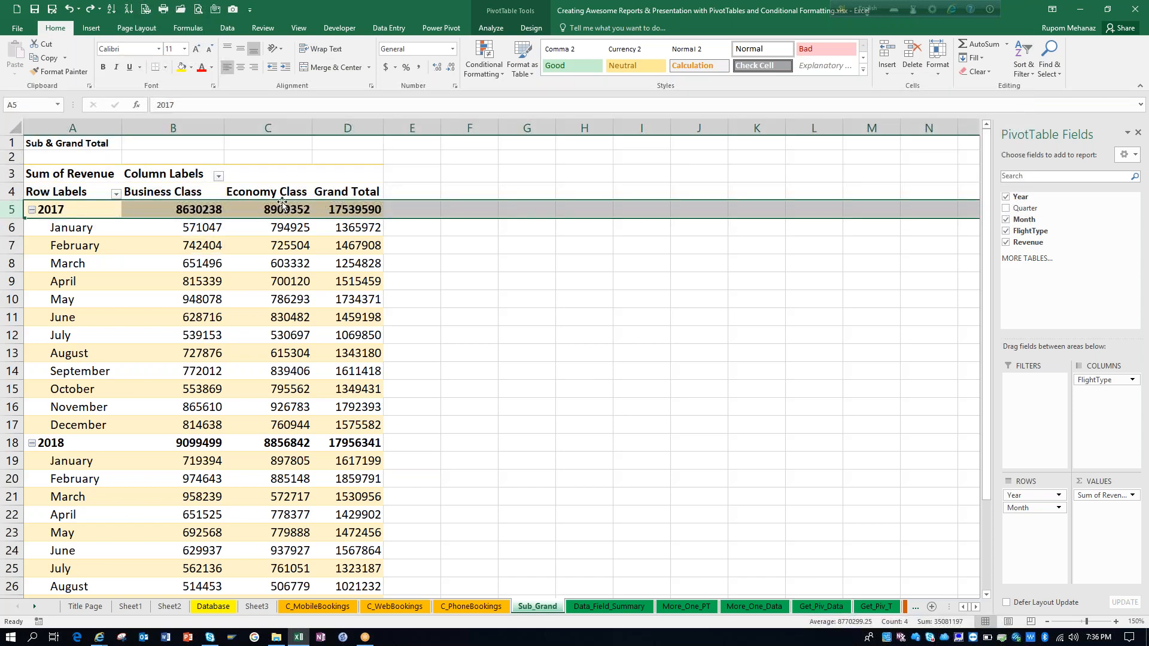
{"action": "left_click", "coordinate": [11, 443]}
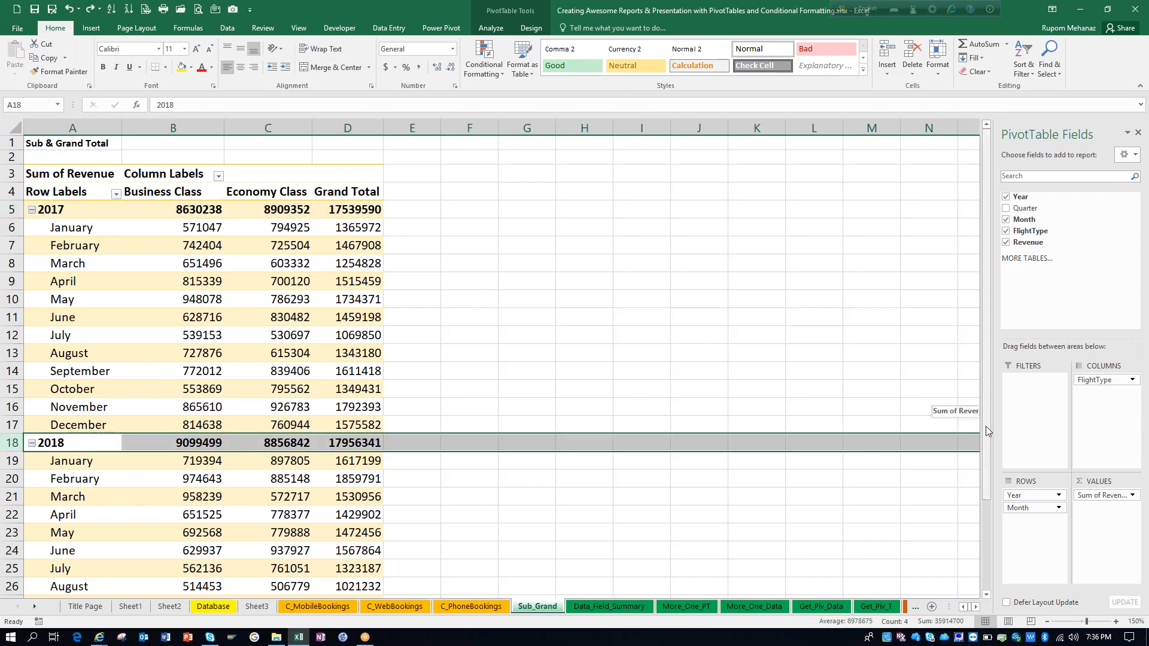
{"action": "left_click_drag", "start_coordinate": [986, 426], "coordinate": [990, 534]}
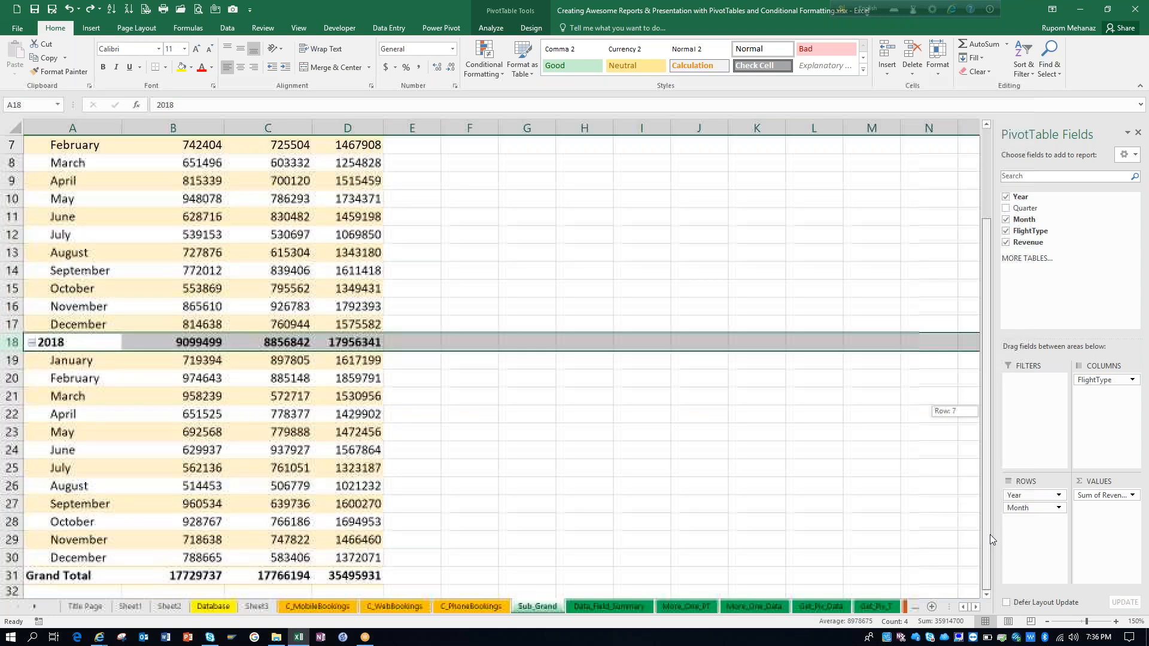
{"action": "left_click", "coordinate": [11, 576]}
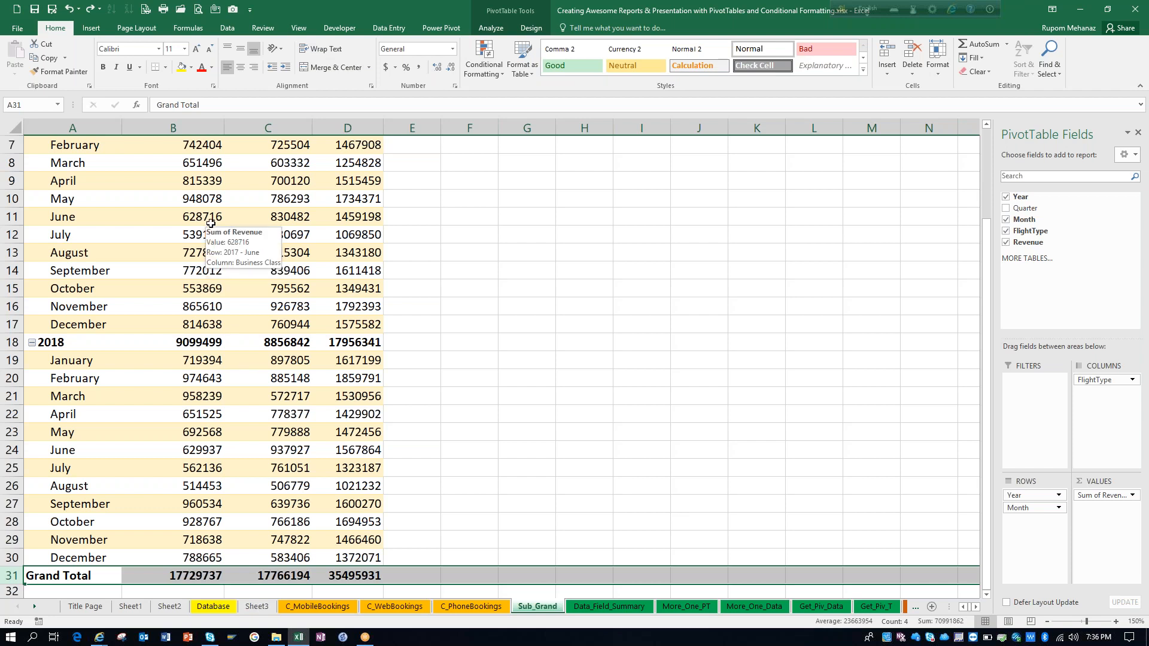
{"action": "left_click_drag", "start_coordinate": [986, 242], "coordinate": [986, 197]}
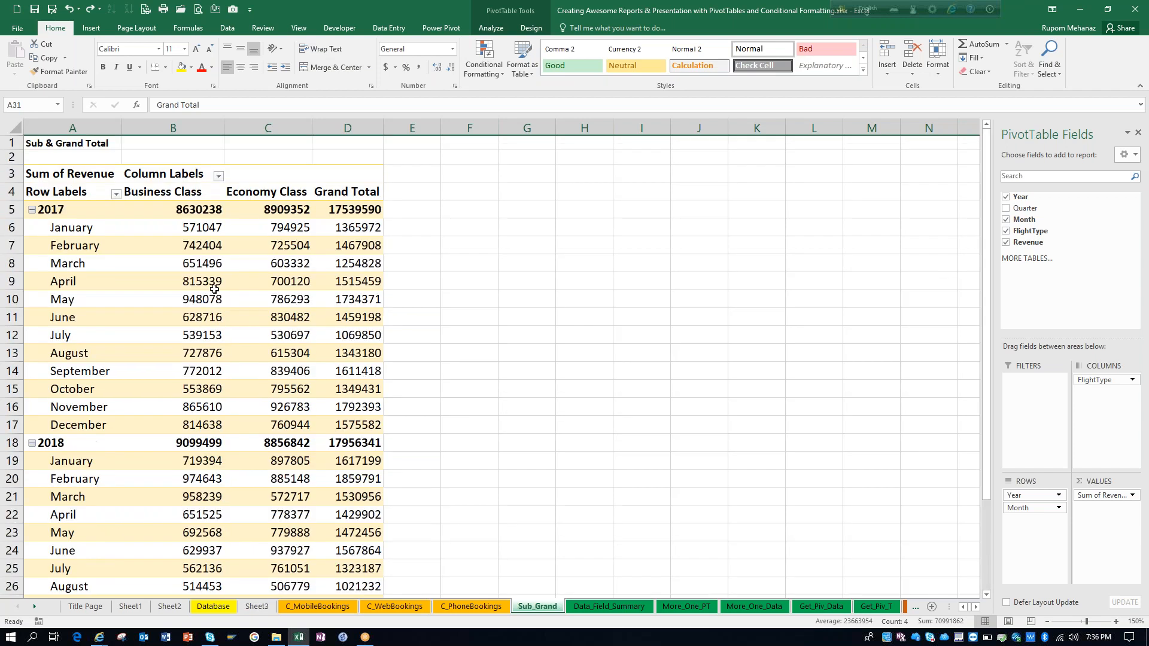
Step: Show all subtotals at the bottom of each year group in the Sub_Grand PivotTable
{"action": "left_click", "coordinate": [81, 229]}
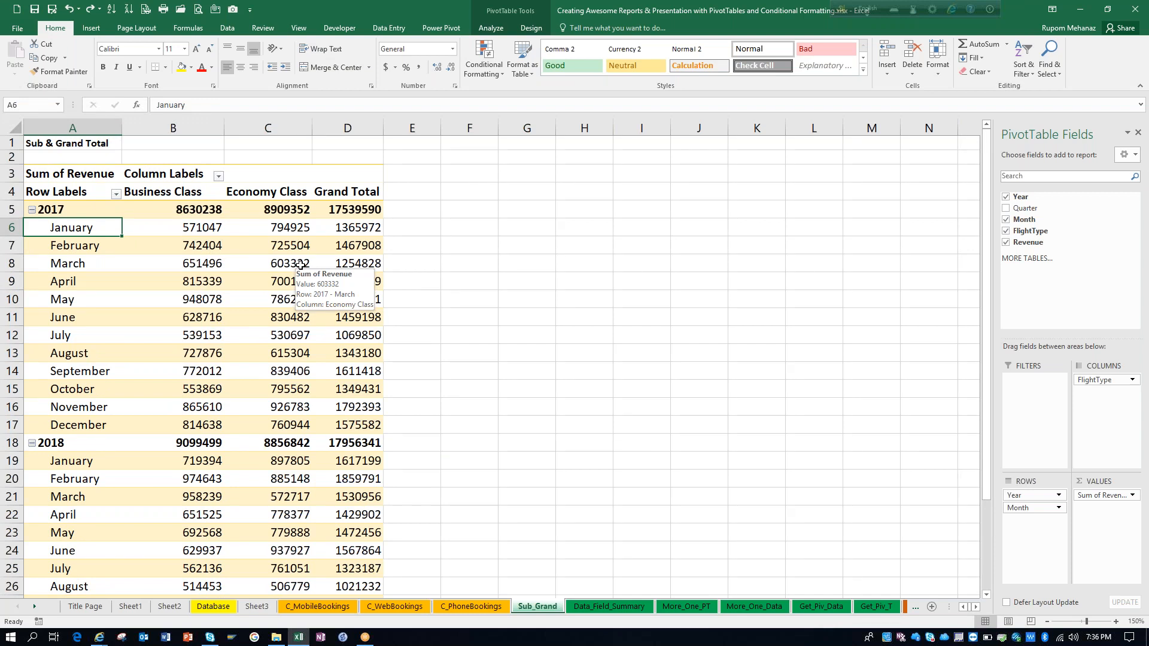
{"action": "left_click", "coordinate": [492, 28]}
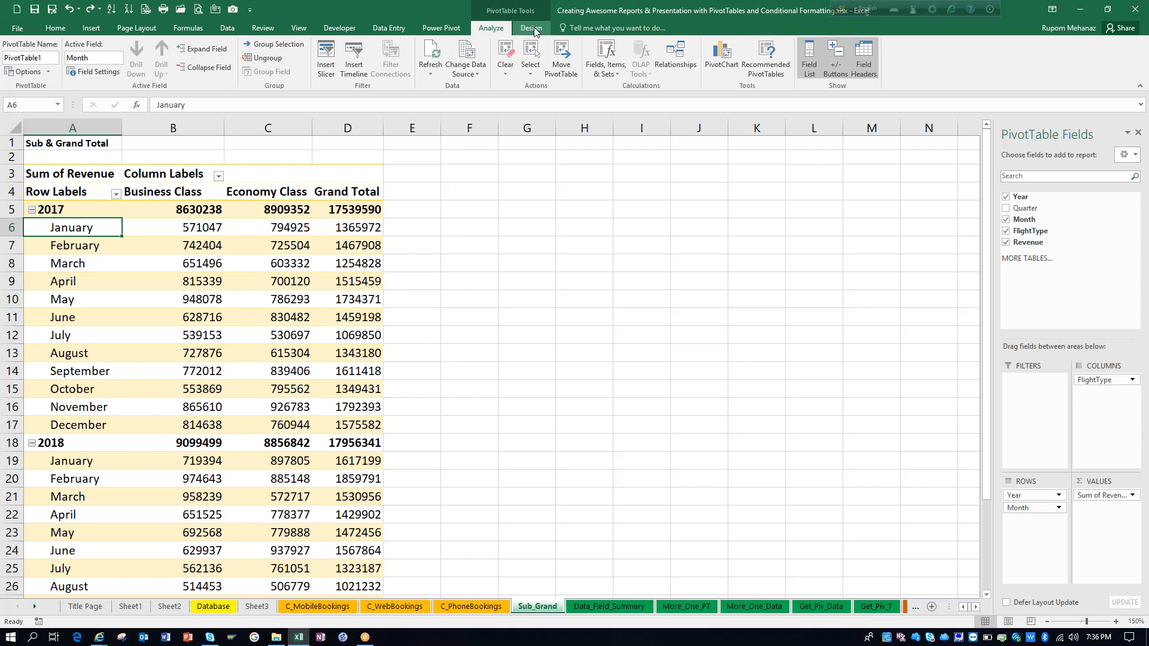
{"action": "left_click", "coordinate": [532, 28]}
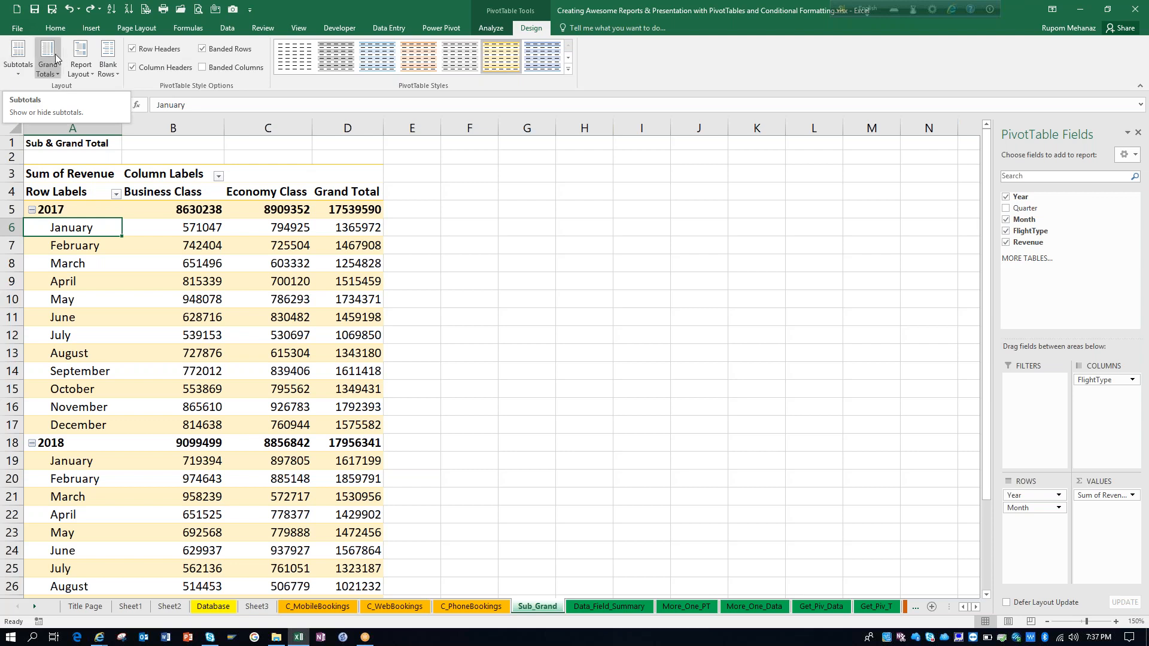
{"action": "left_click", "coordinate": [19, 71]}
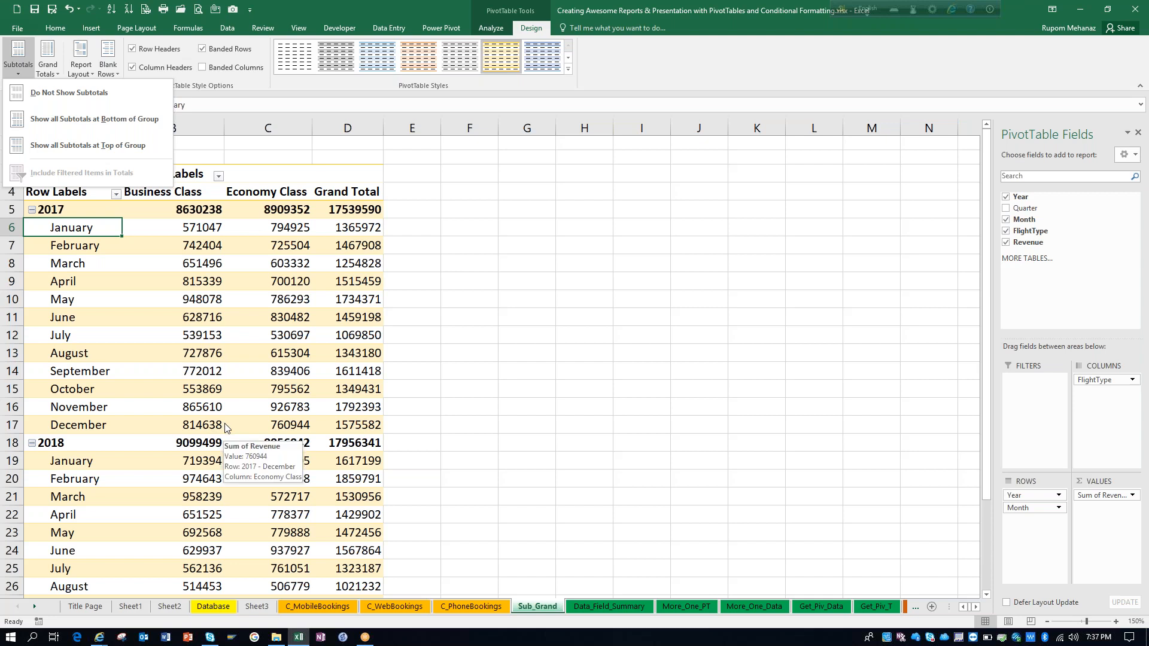
{"action": "left_click", "coordinate": [127, 120]}
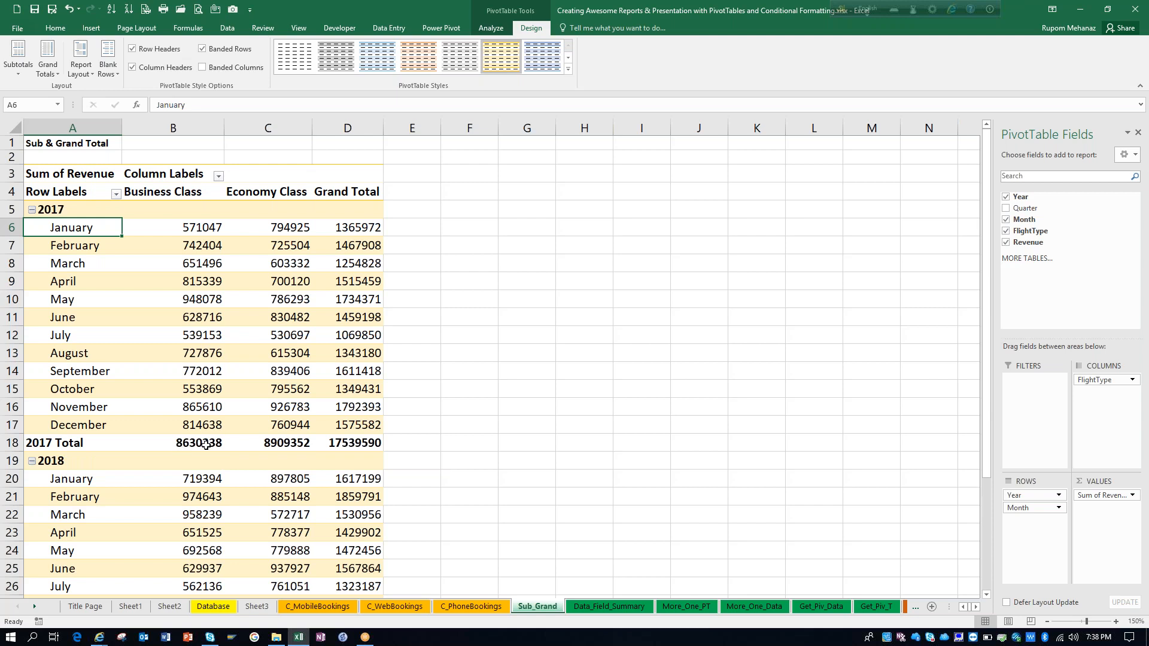
{"action": "mouse_move", "coordinate": [206, 445]}
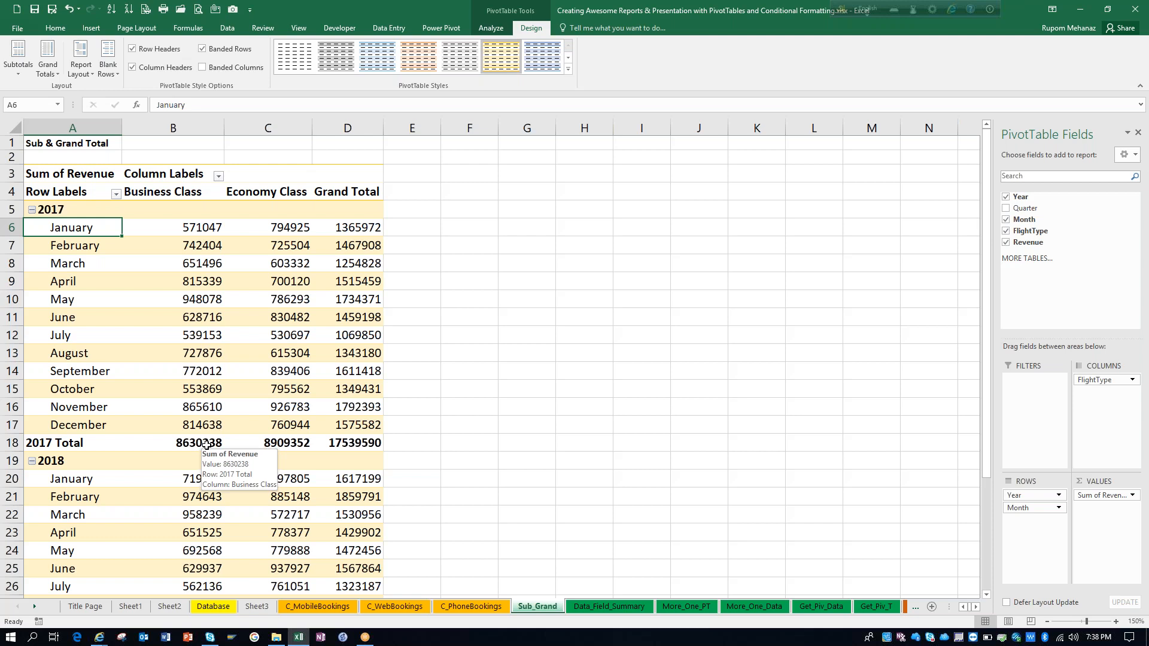
Step: Hide all subtotals in the PivotTable, and undo both the hiding and the earlier subtotal placement change
{"action": "left_click", "coordinate": [20, 71]}
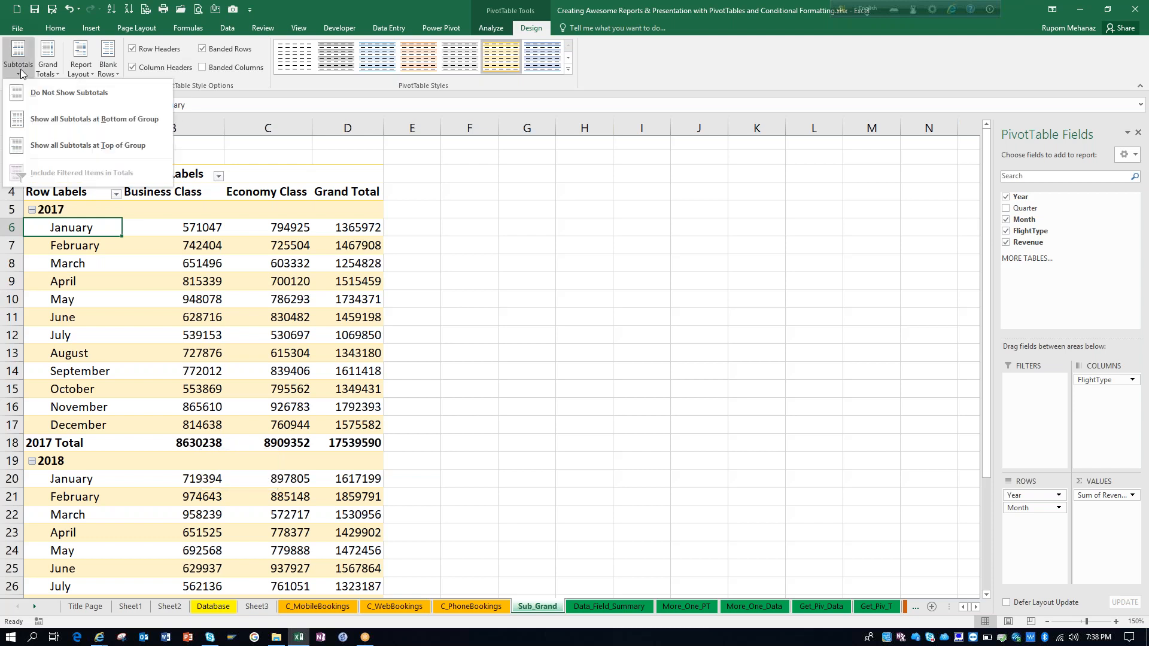
{"action": "left_click", "coordinate": [42, 95]}
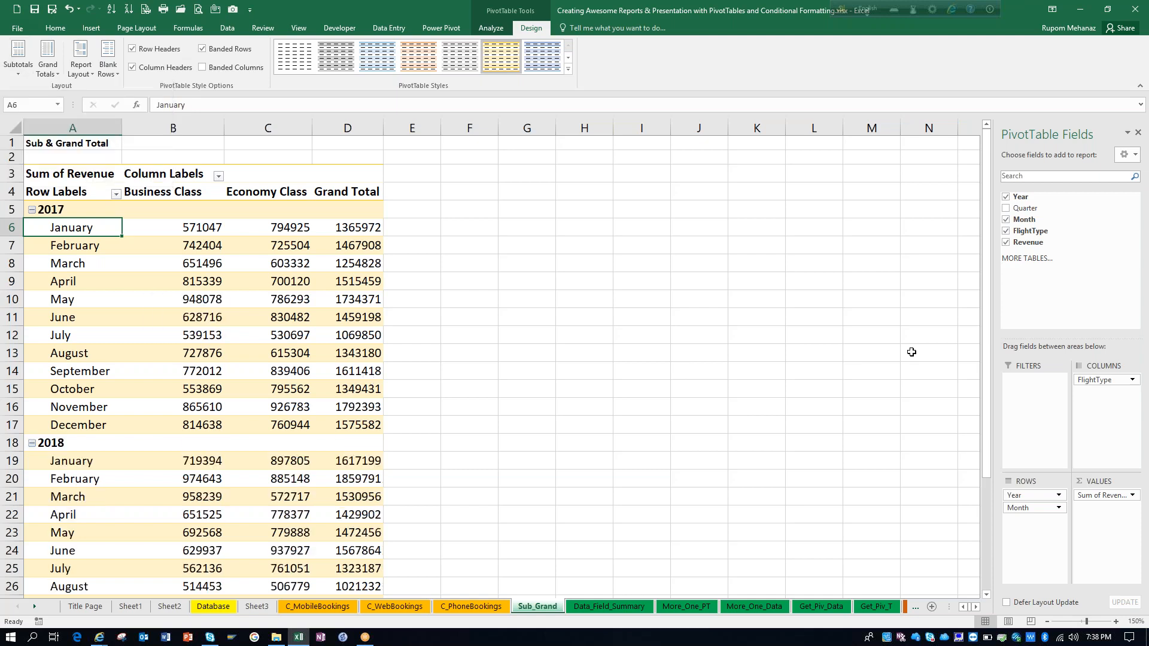
{"action": "left_click_drag", "start_coordinate": [988, 404], "coordinate": [982, 341]}
{"action": "key", "text": "ctrl+z"}
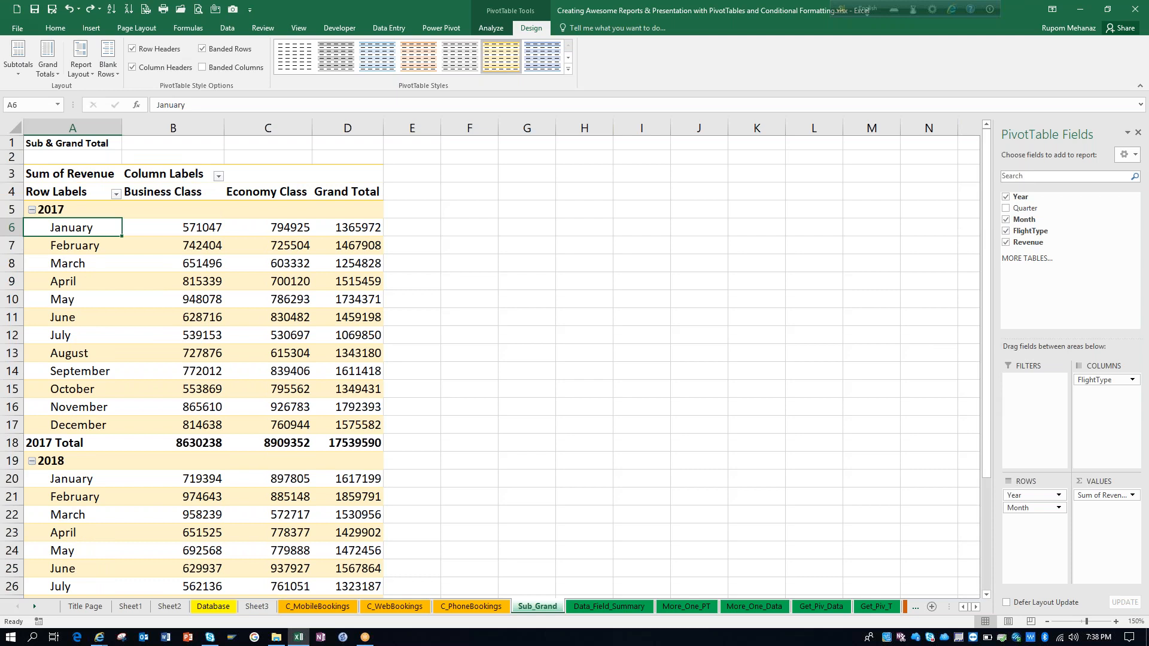
{"action": "key", "text": "ctrl+y"}
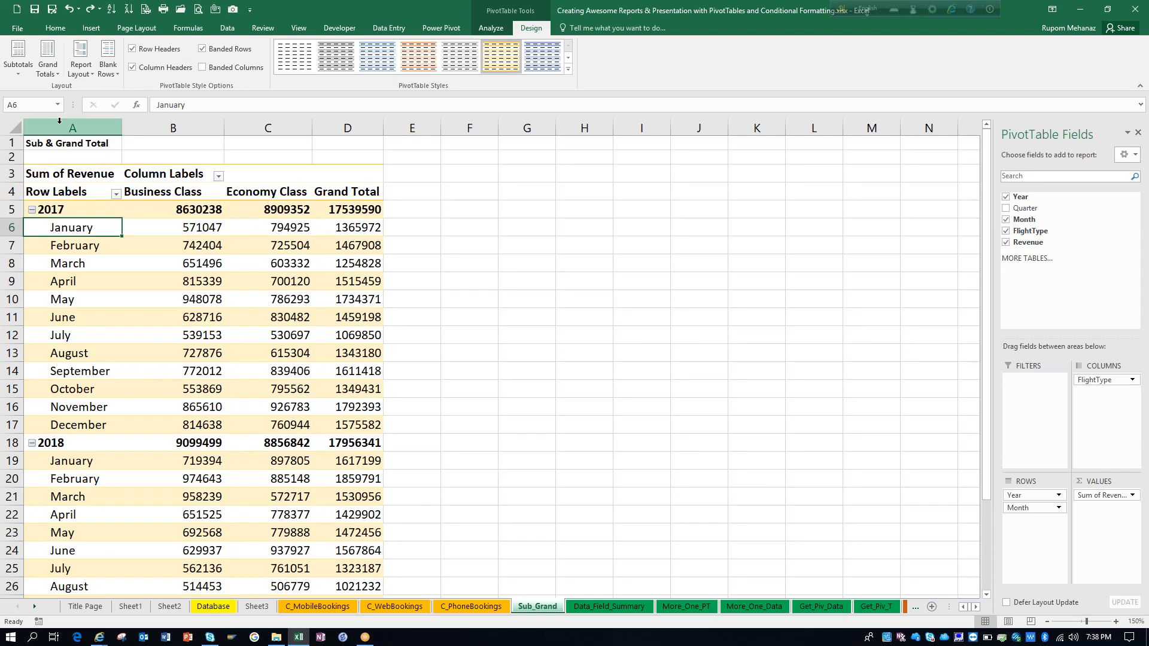
Step: Turn on grand totals for columns only in the Sub_Grand PivotTable and check the end of the table
{"action": "left_click", "coordinate": [52, 77]}
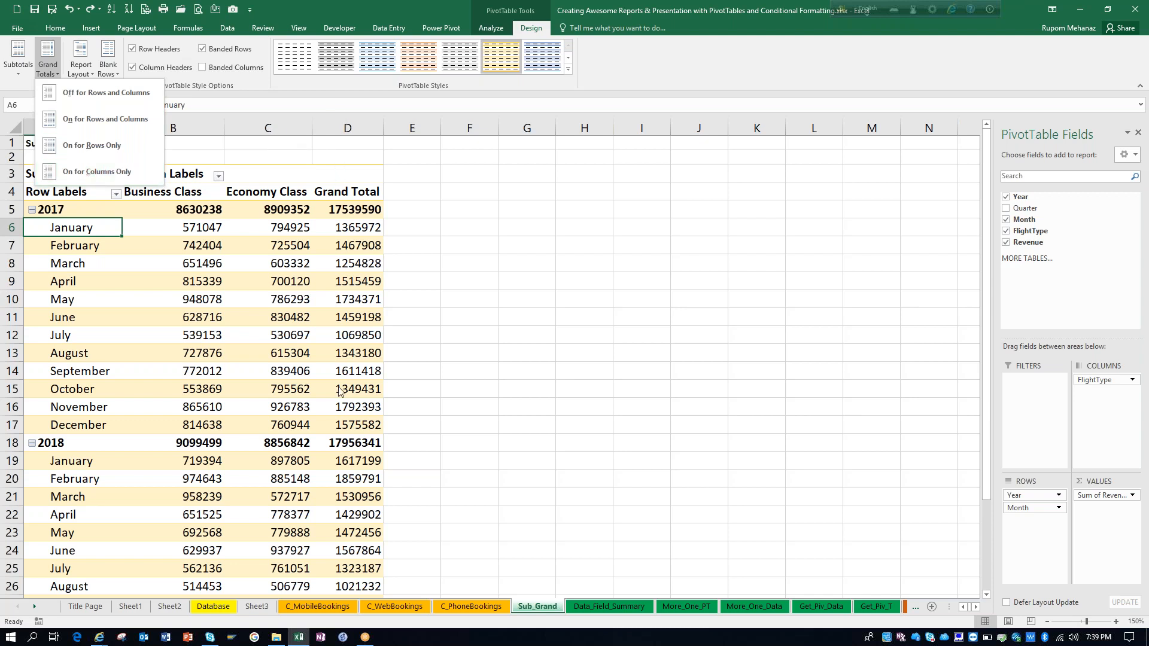
{"action": "left_click", "coordinate": [79, 176]}
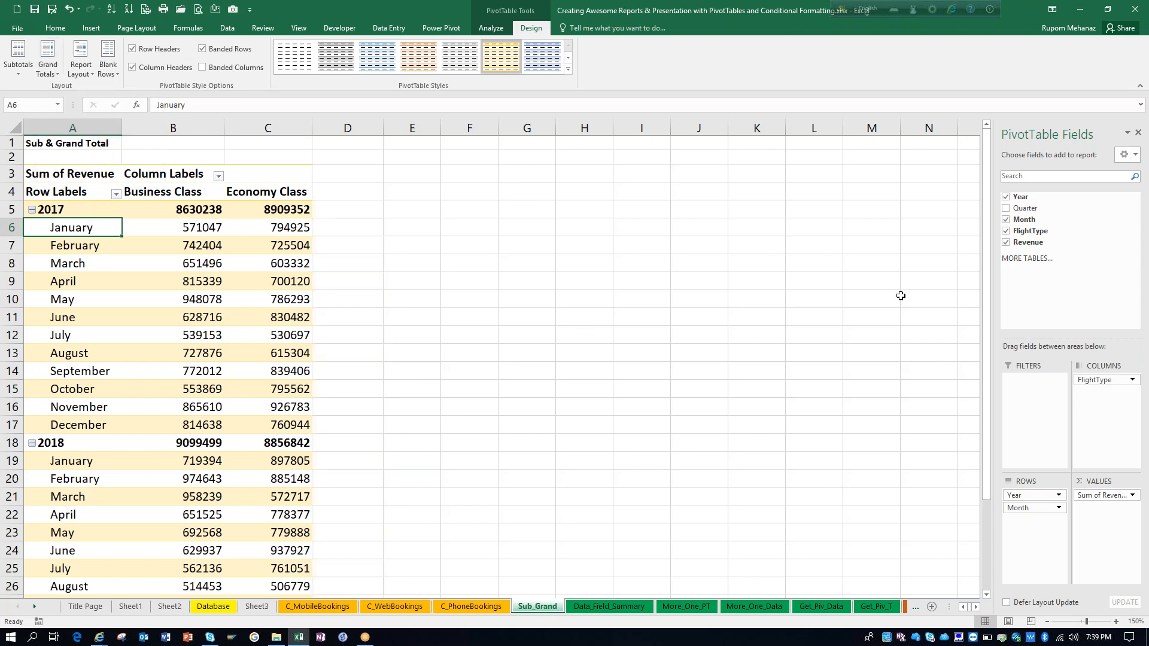
{"action": "left_click_drag", "start_coordinate": [986, 357], "coordinate": [980, 191]}
{"action": "left_click_drag", "start_coordinate": [986, 185], "coordinate": [987, 154]}
Step: Reapply grand totals for columns only in the Sub_Grand PivotTable, and switch them on for both rows and columns
{"action": "left_click", "coordinate": [55, 73]}
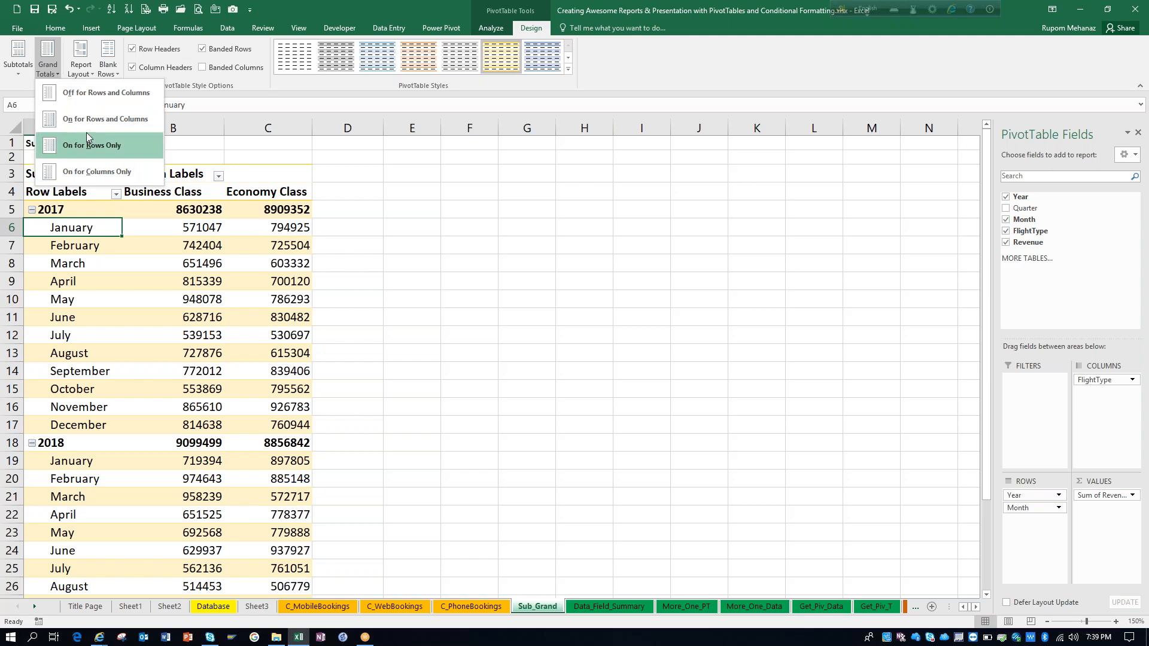
{"action": "left_click", "coordinate": [101, 173]}
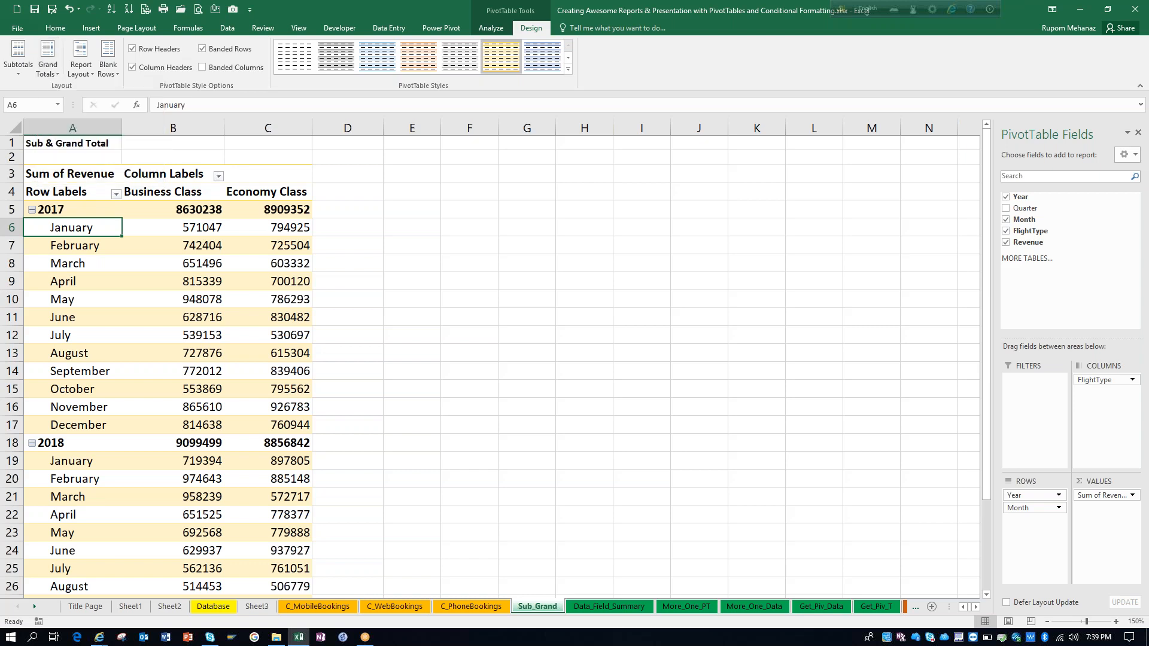
{"action": "left_click", "coordinate": [83, 73]}
{"action": "left_click", "coordinate": [54, 70]}
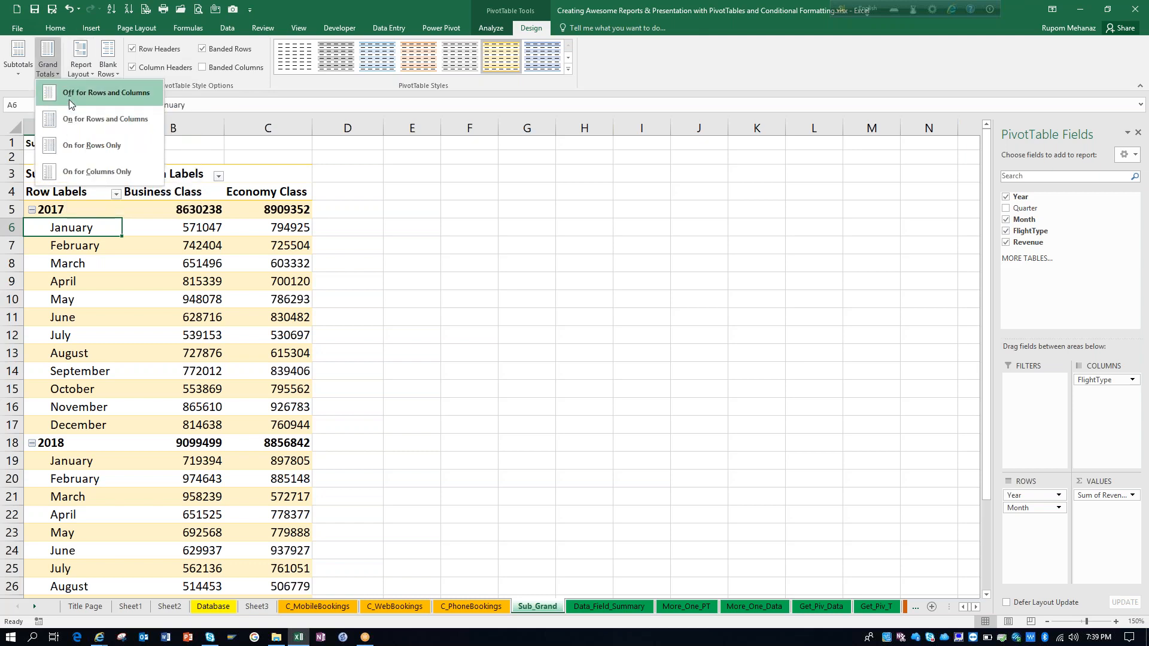
{"action": "left_click", "coordinate": [70, 117]}
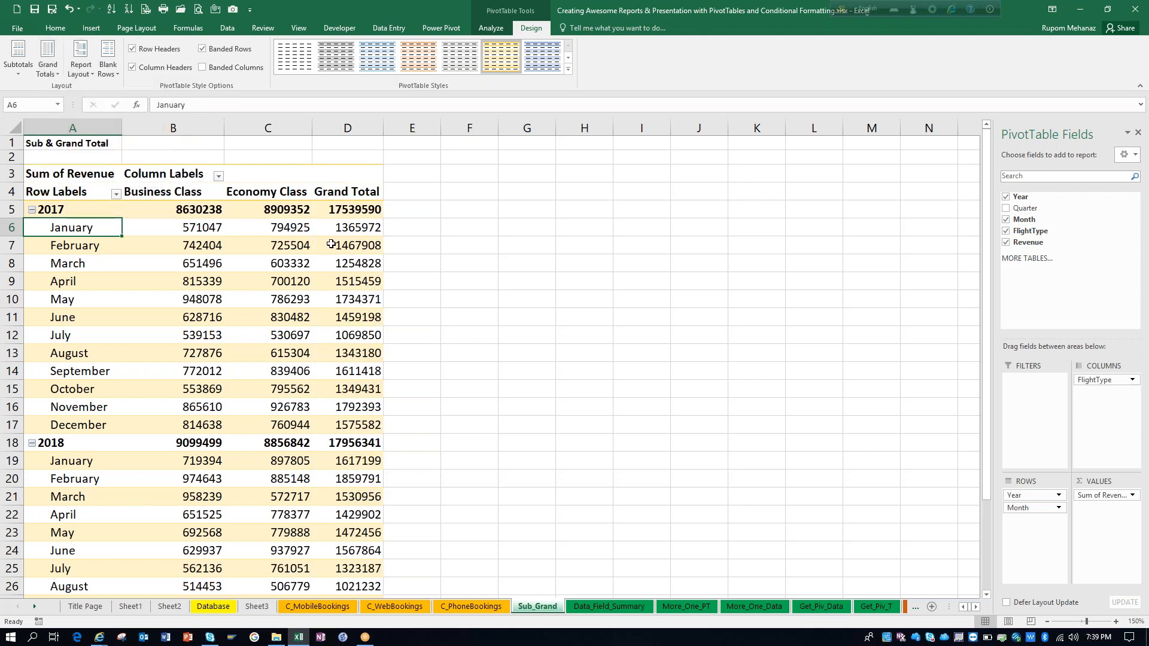
{"action": "left_click_drag", "start_coordinate": [985, 271], "coordinate": [984, 206]}
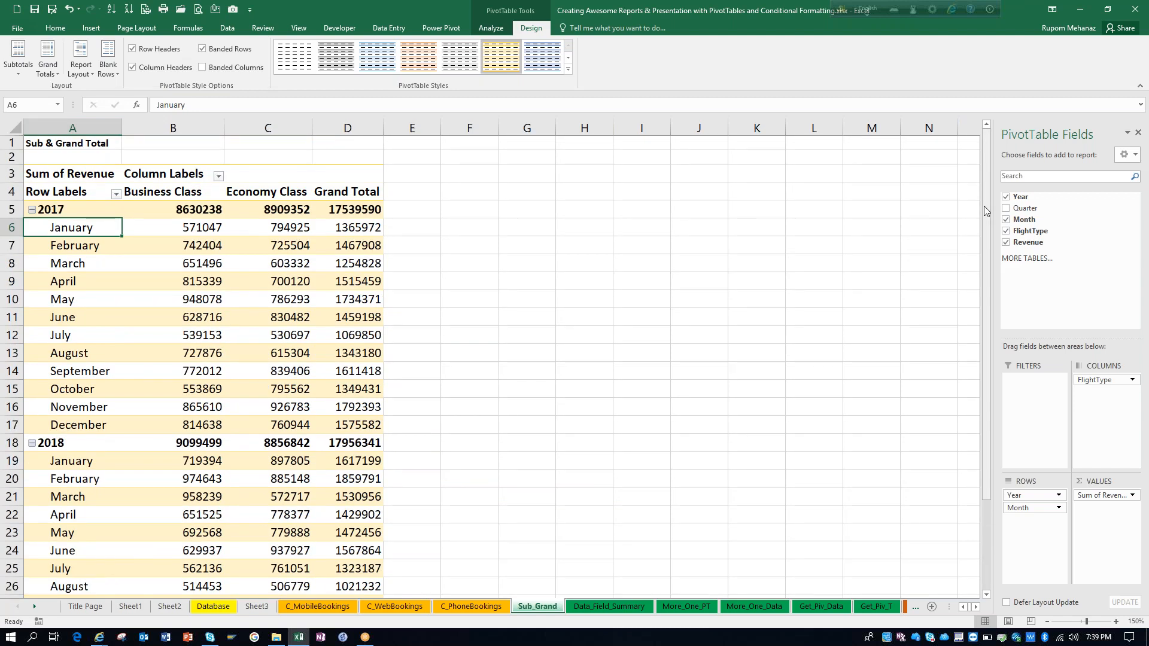
Step: Try grand totals for rows only, check the end of the table, and restore grand totals for rows and columns
{"action": "left_click", "coordinate": [47, 72]}
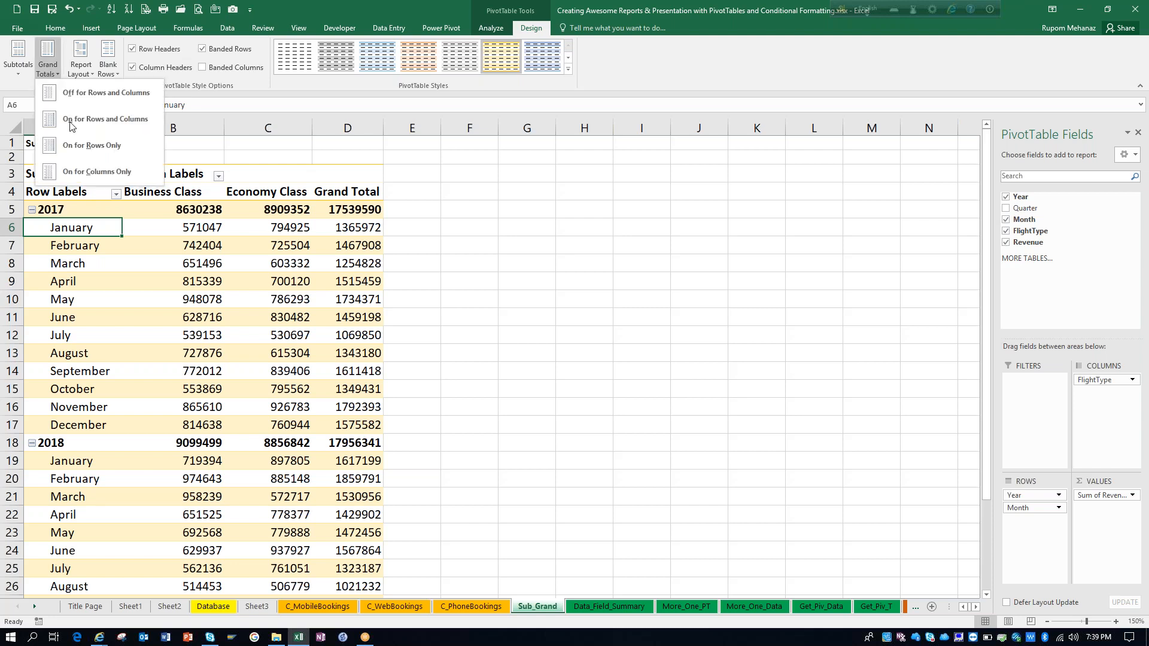
{"action": "left_click", "coordinate": [92, 146]}
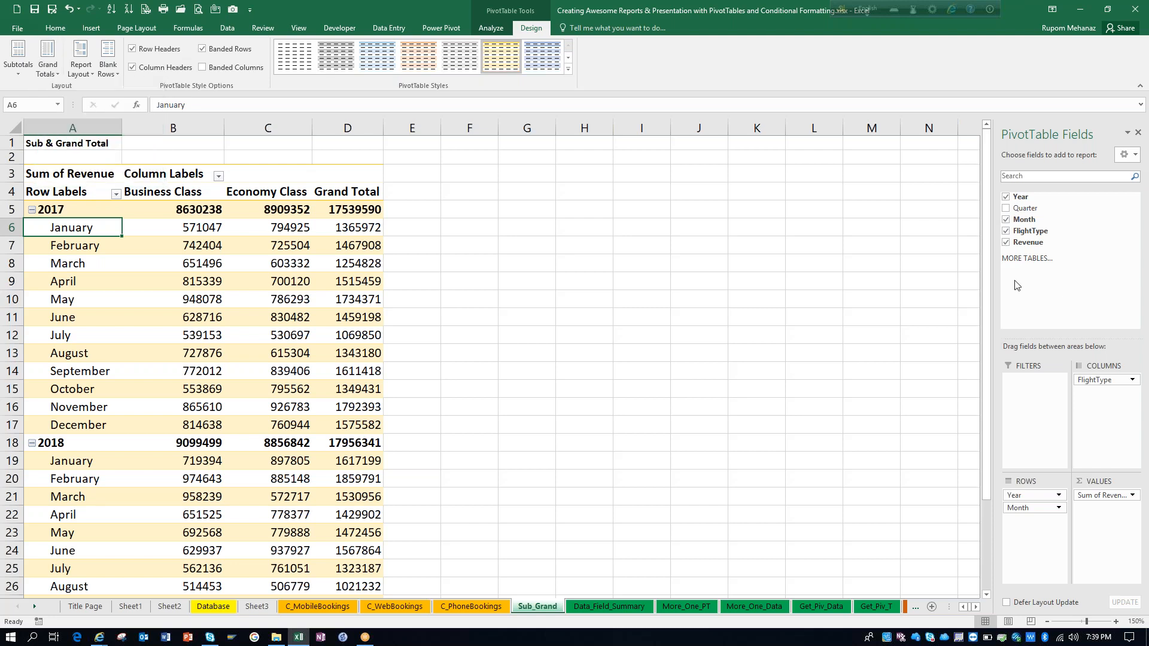
{"action": "left_click_drag", "start_coordinate": [983, 266], "coordinate": [1006, 450]}
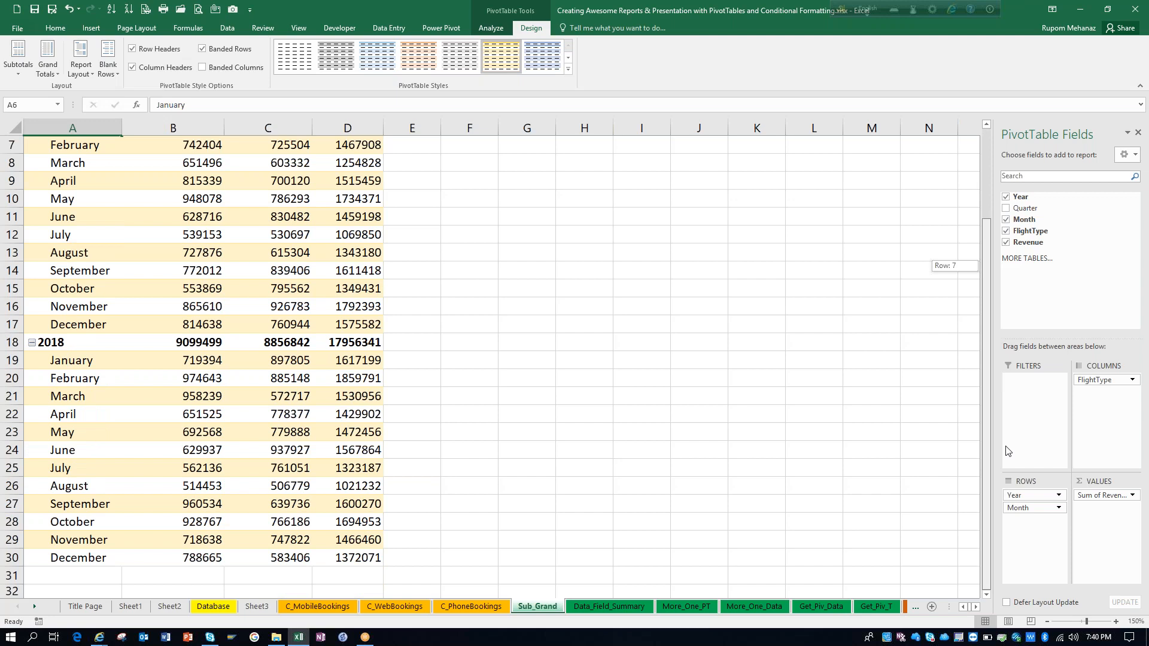
{"action": "scroll", "coordinate": [950, 315], "scroll_direction": "up", "scroll_amount": 2}
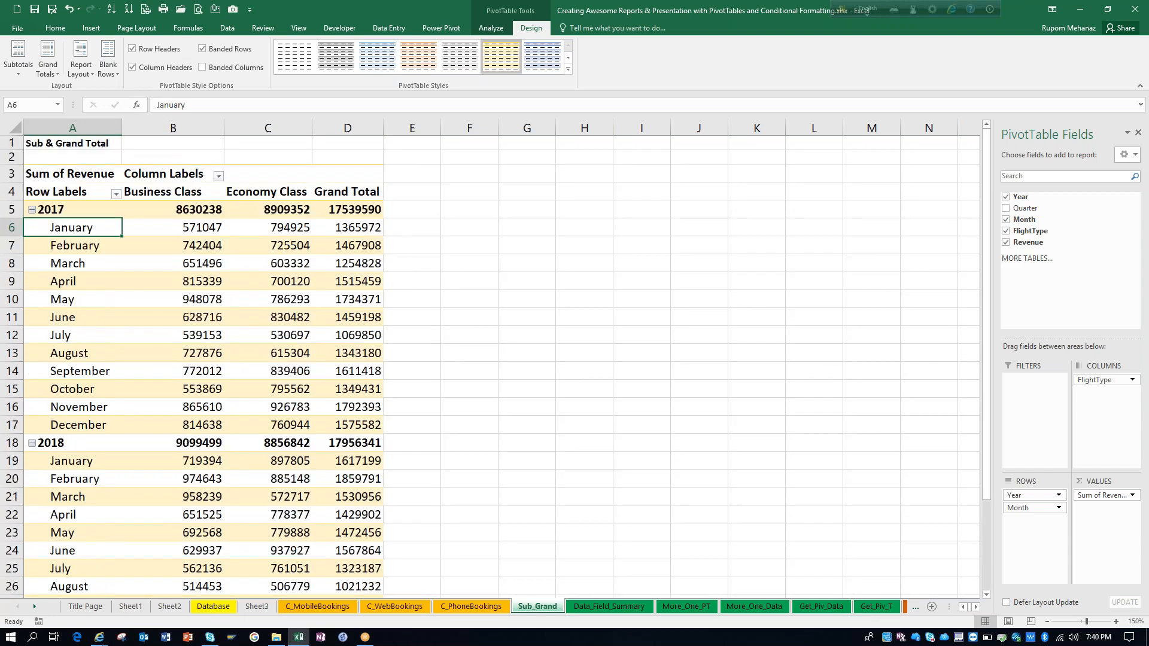
{"action": "left_click", "coordinate": [39, 76]}
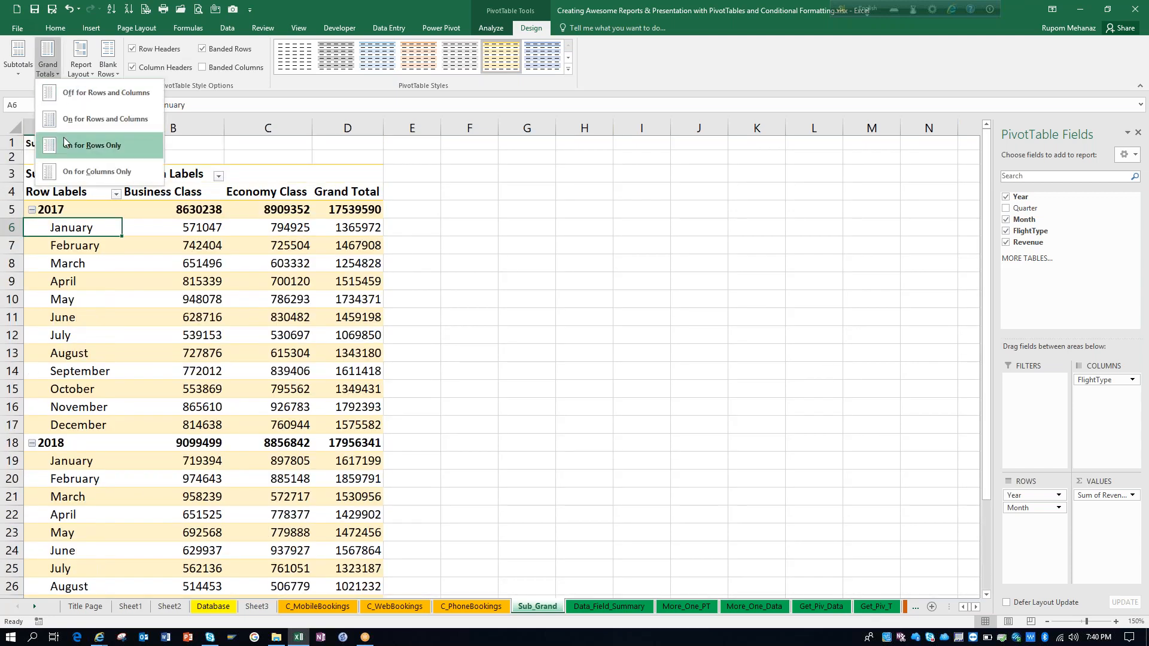
{"action": "left_click", "coordinate": [106, 119]}
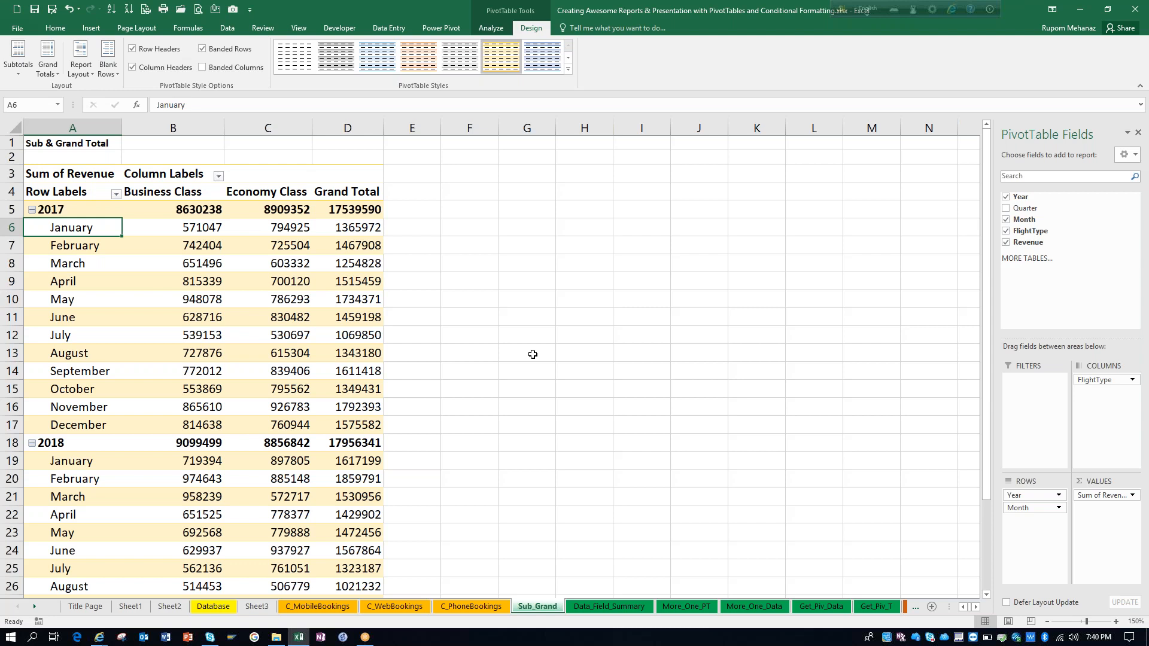
Step: Review the agenda on the Title Page sheet, and select the 2017 Business Class value in the Data_Field_Summary PivotTable
{"action": "left_click", "coordinate": [92, 607]}
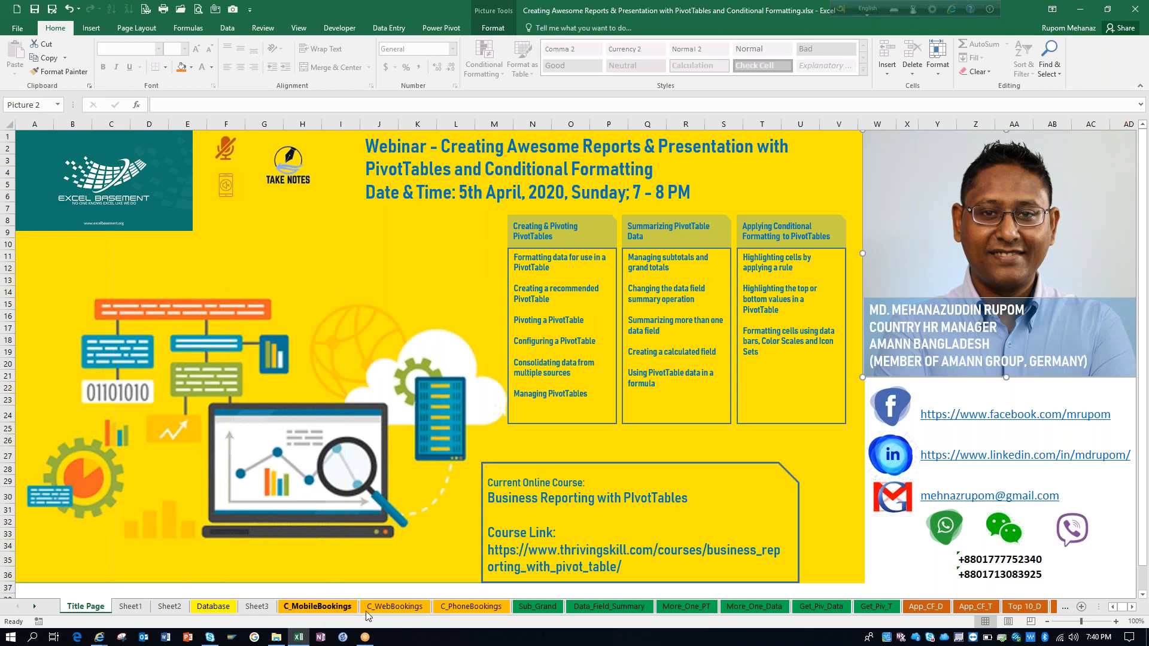
{"action": "left_click", "coordinate": [611, 607]}
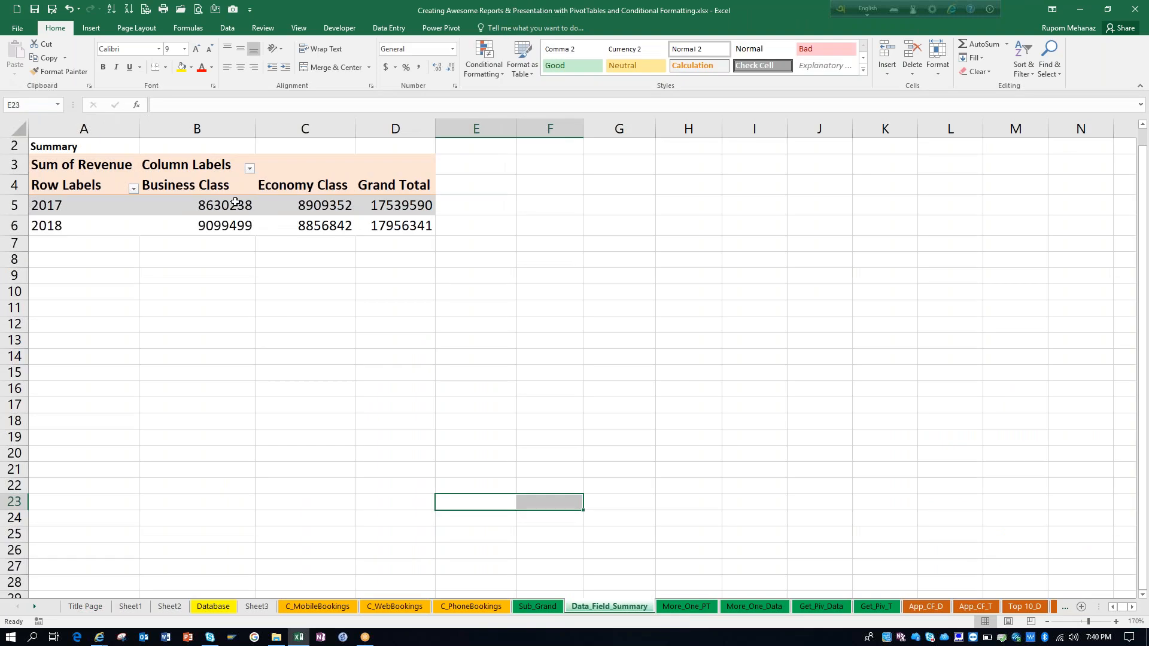
{"action": "left_click", "coordinate": [235, 204]}
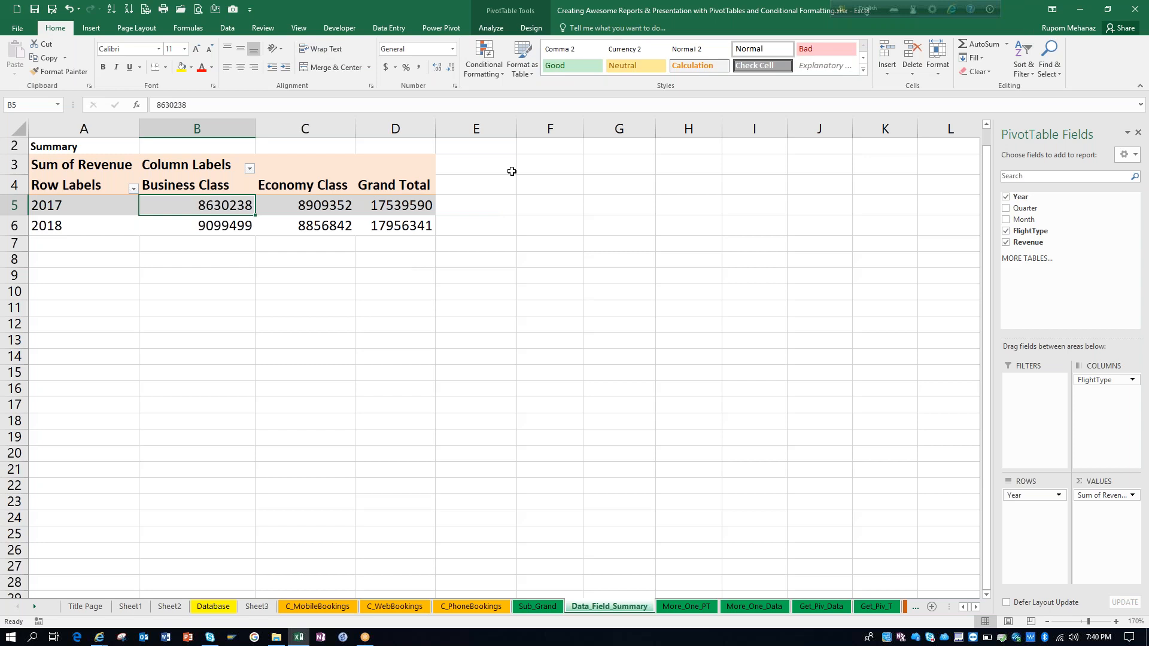
Step: Look through the summary functions for the Revenue value field and summarize it by Average
{"action": "left_click", "coordinate": [504, 28]}
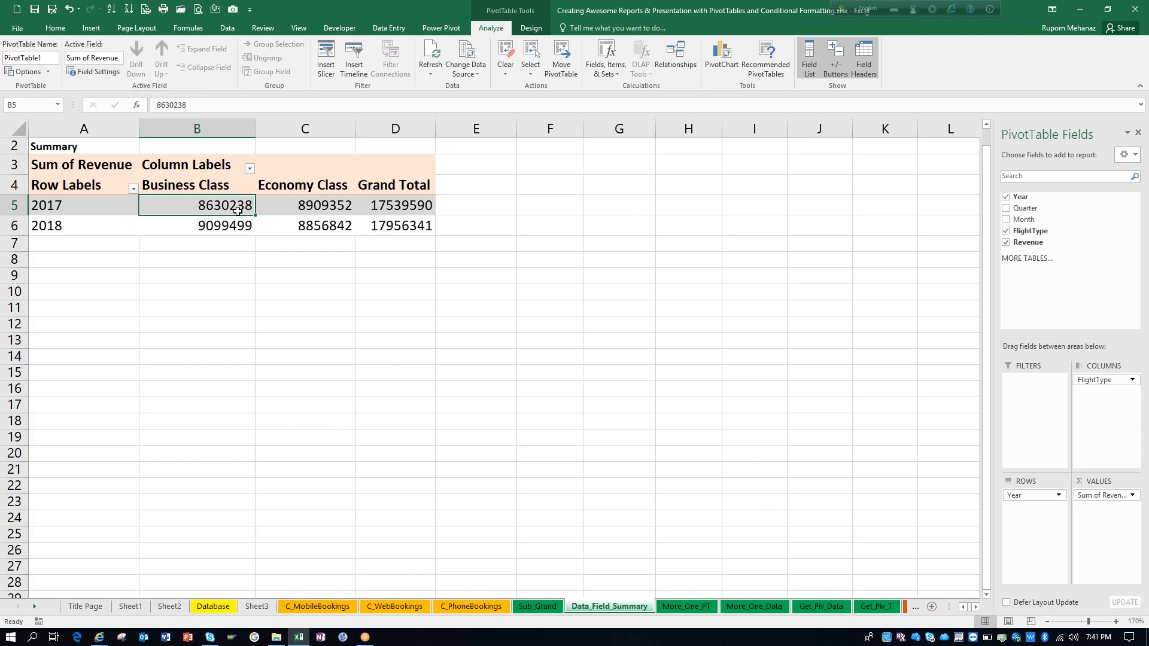
{"action": "left_click", "coordinate": [98, 72]}
{"action": "left_click_drag", "start_coordinate": [556, 191], "coordinate": [658, 189]}
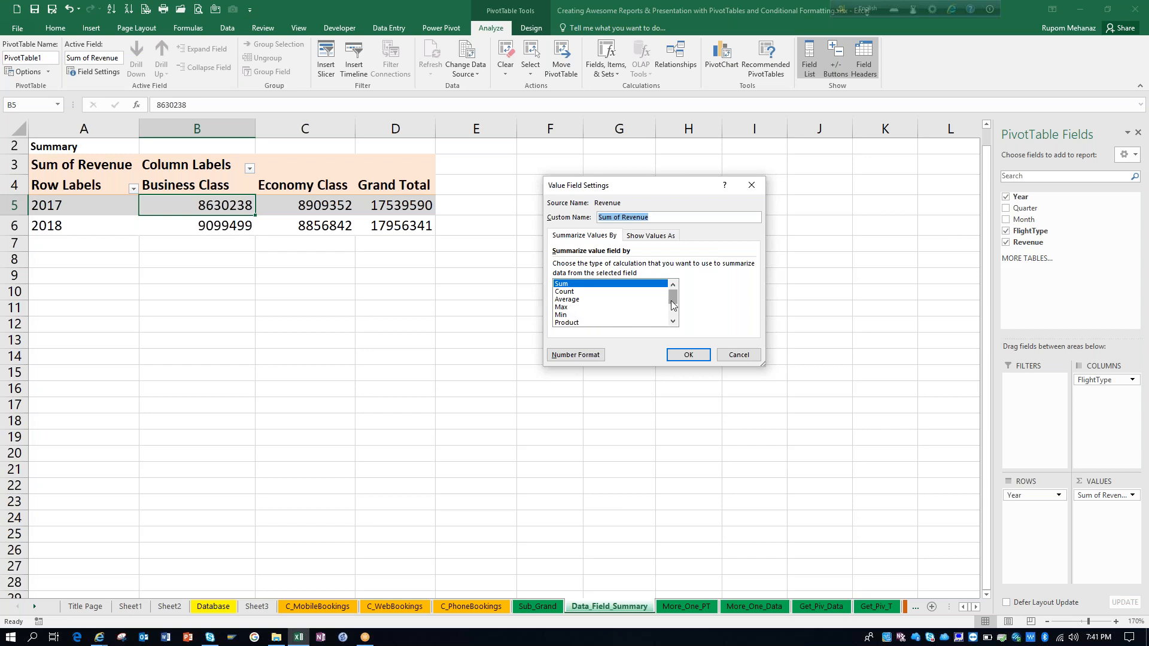
{"action": "left_click_drag", "start_coordinate": [672, 304], "coordinate": [673, 310]}
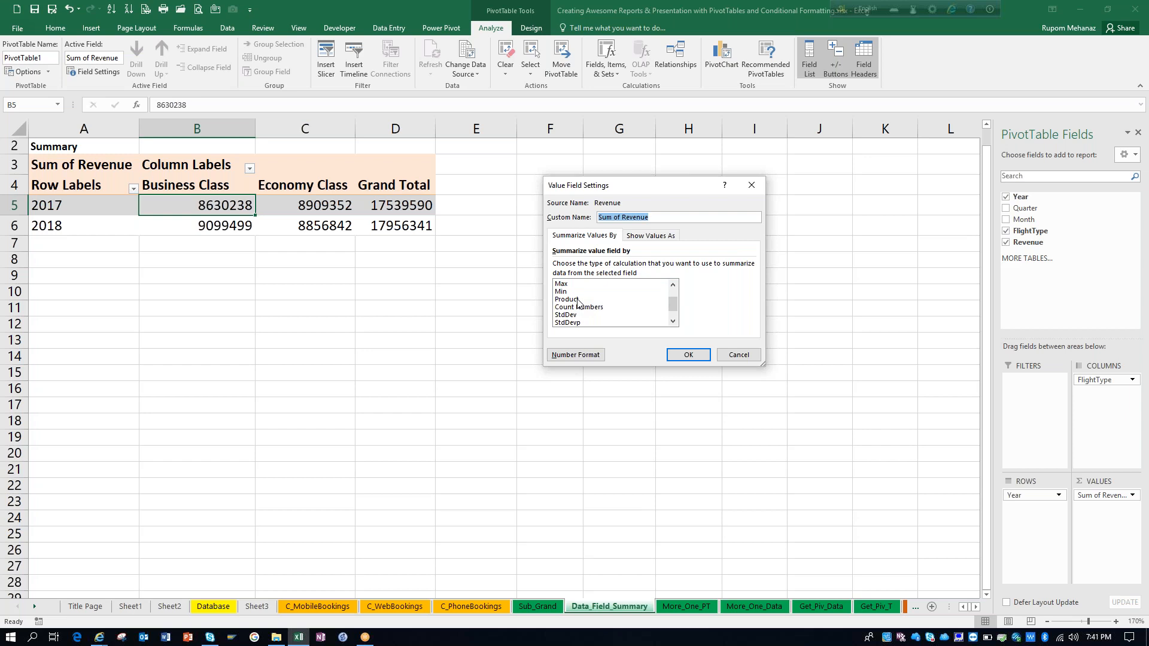
{"action": "left_click_drag", "start_coordinate": [672, 308], "coordinate": [668, 292]}
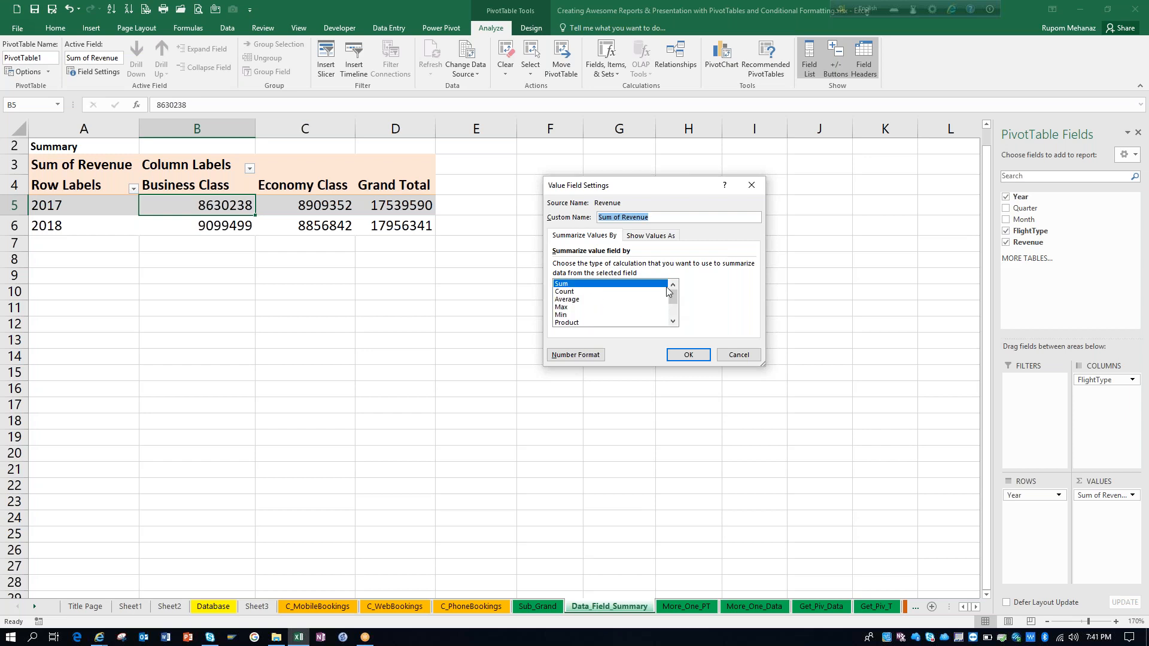
{"action": "left_click", "coordinate": [578, 303]}
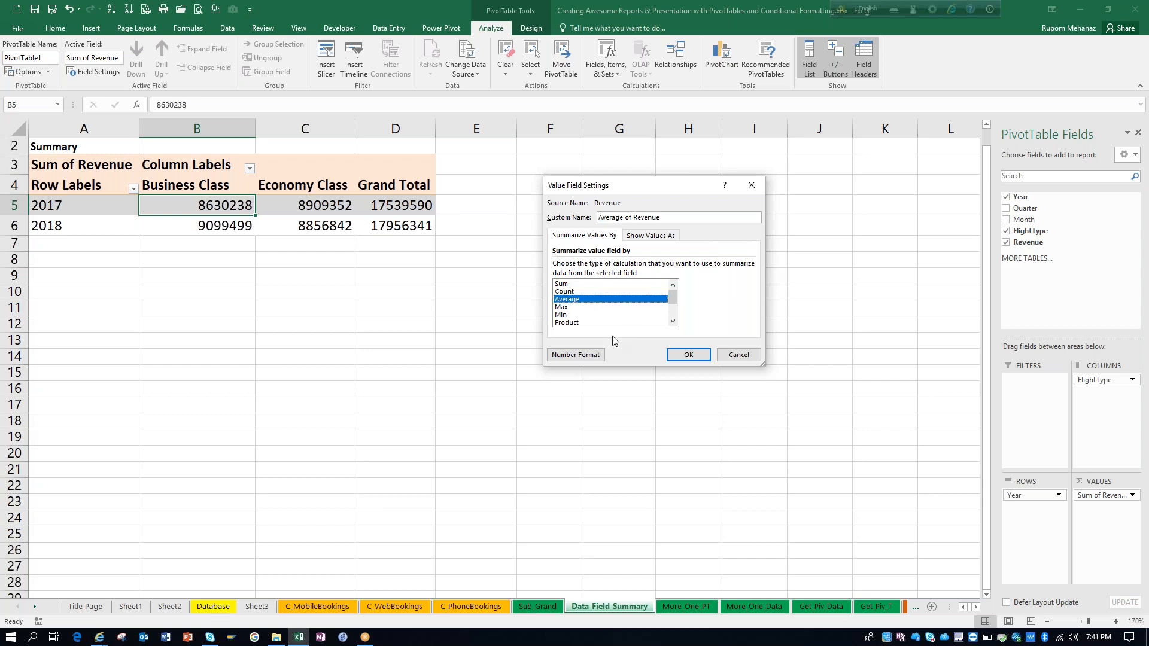
{"action": "left_click", "coordinate": [694, 356]}
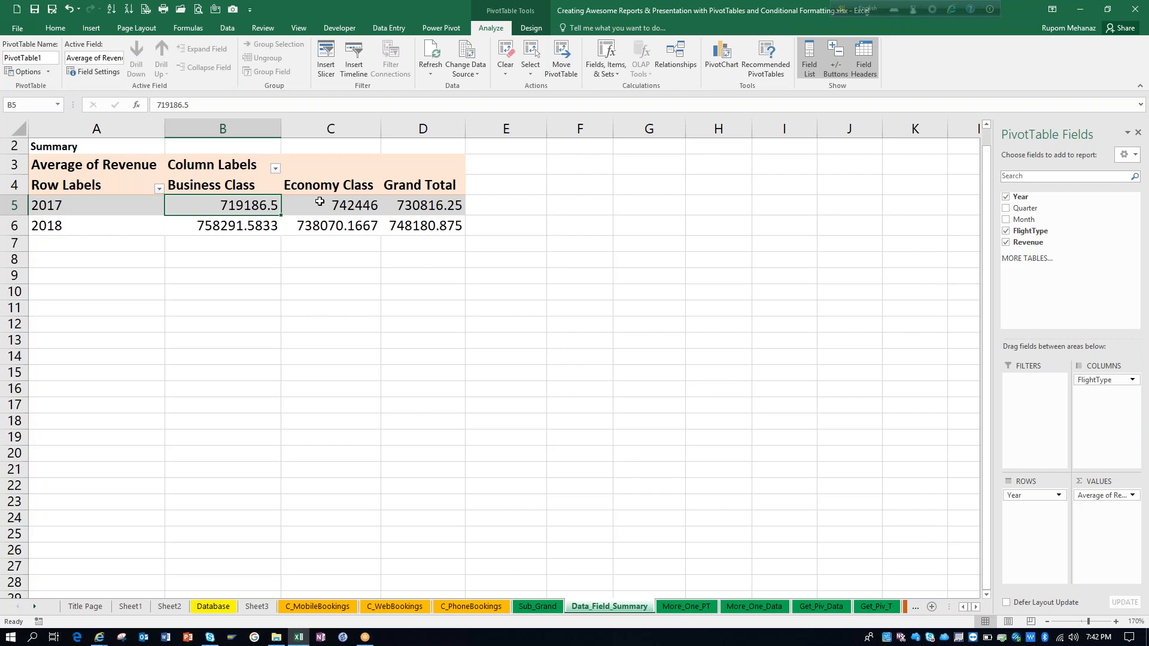
Step: Summarize the Revenue field by Sum, browse the display calculations, and show its values as % of Grand Total
{"action": "left_click", "coordinate": [97, 73]}
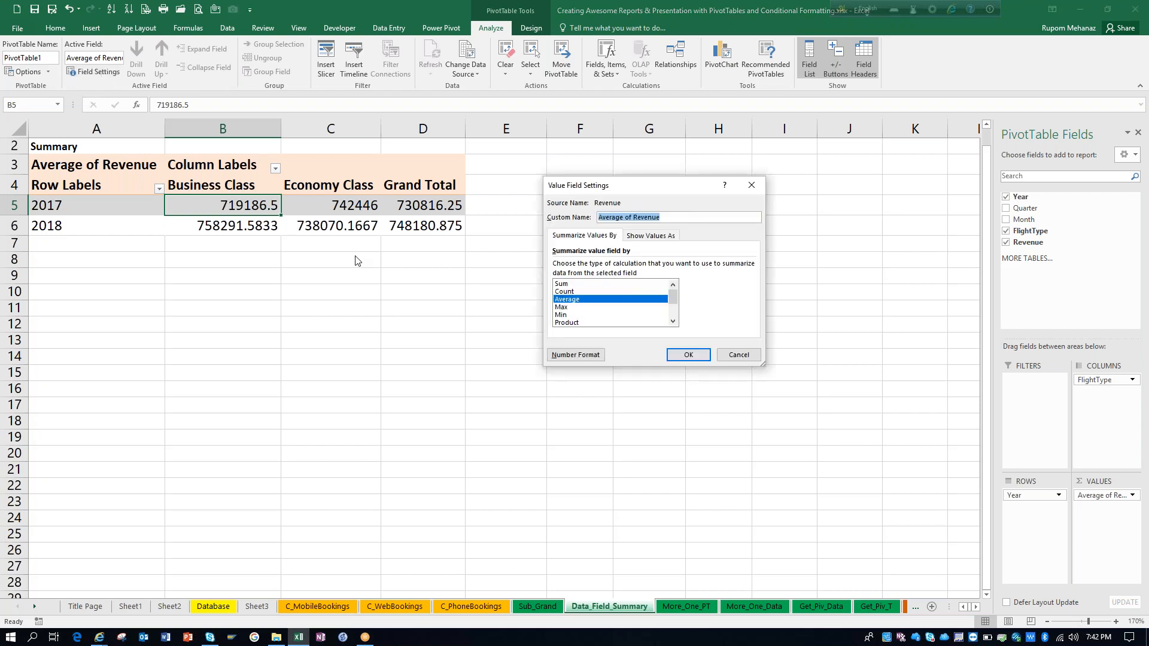
{"action": "left_click", "coordinate": [582, 285]}
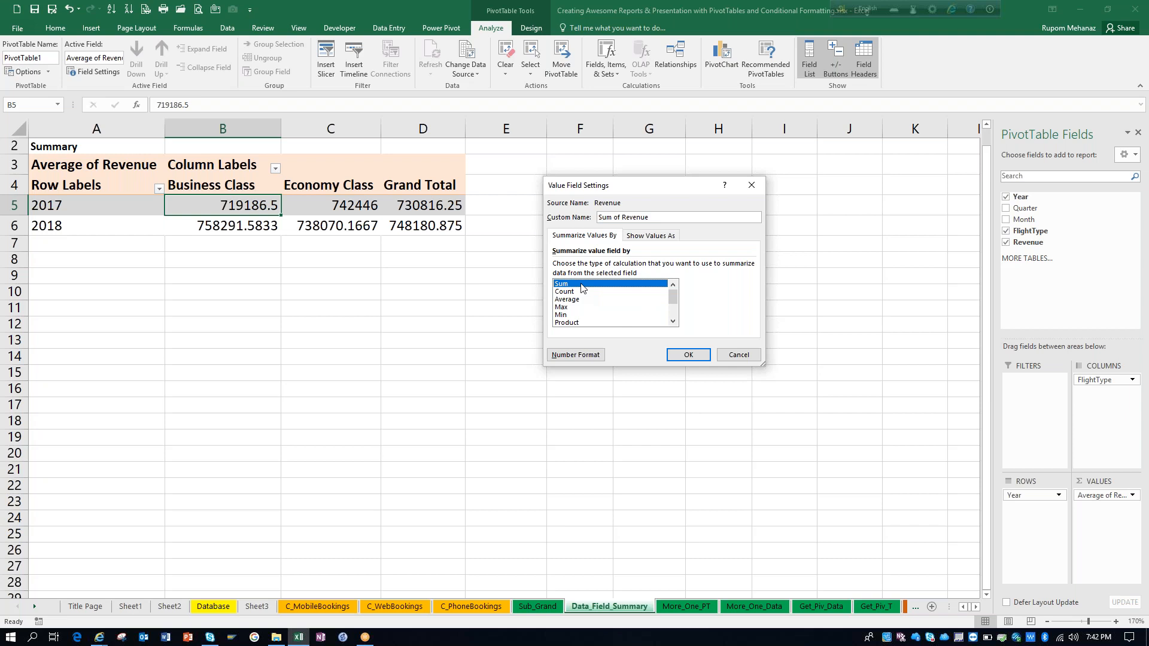
{"action": "left_click", "coordinate": [658, 240]}
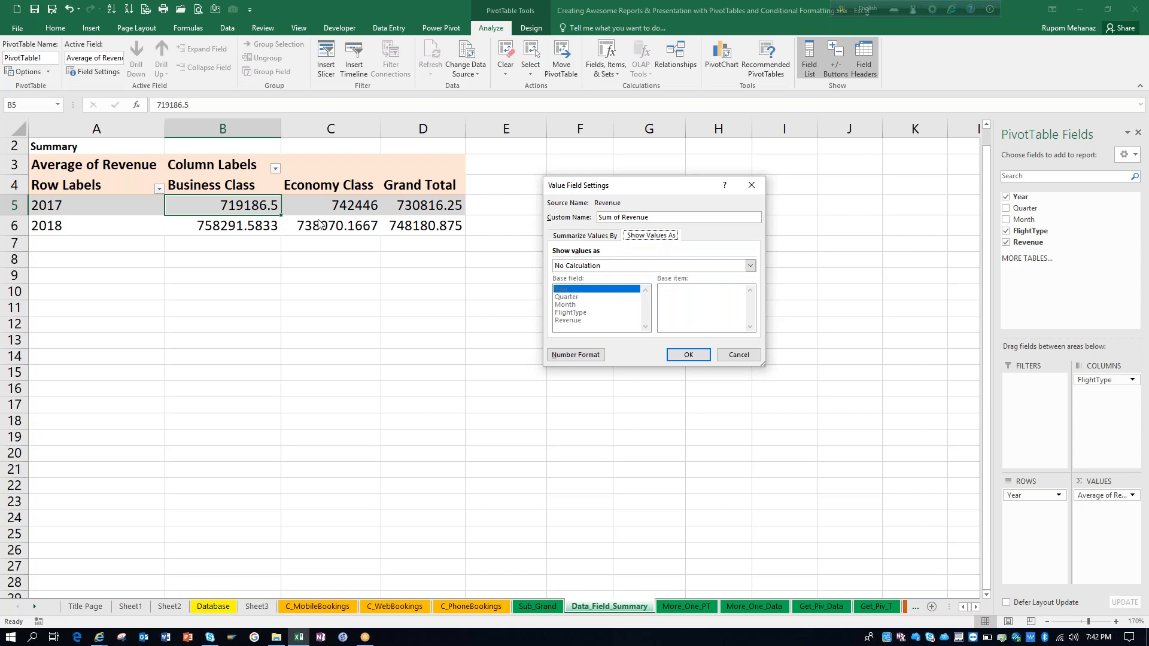
{"action": "left_click", "coordinate": [636, 267]}
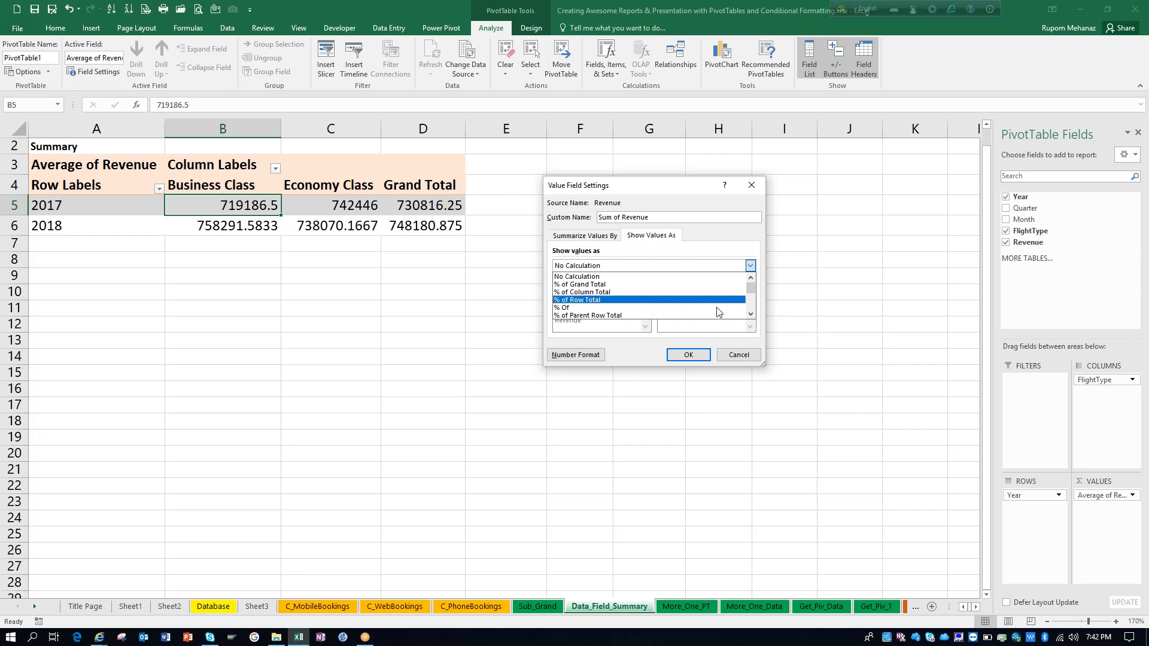
{"action": "left_click", "coordinate": [752, 314]}
{"action": "left_click", "coordinate": [751, 314]}
{"action": "left_click", "coordinate": [751, 314]}
{"action": "left_click", "coordinate": [752, 314]}
{"action": "left_click", "coordinate": [751, 314]}
{"action": "left_click", "coordinate": [752, 314]}
{"action": "left_click", "coordinate": [752, 315]}
{"action": "left_click", "coordinate": [752, 315]}
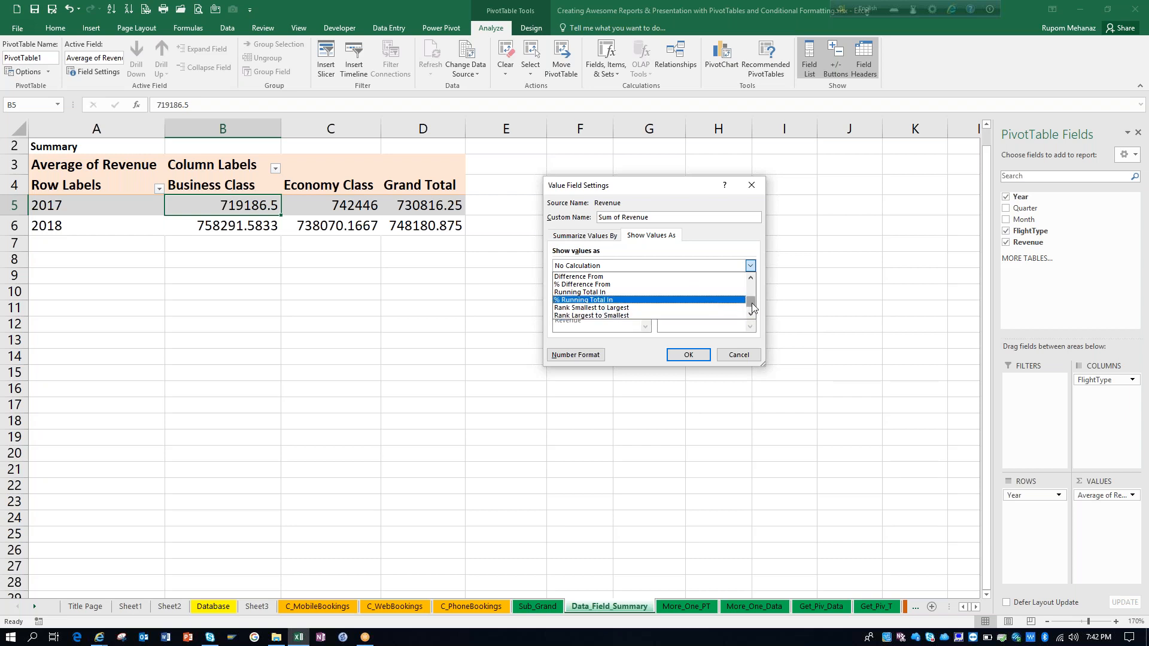
{"action": "left_click_drag", "start_coordinate": [752, 307], "coordinate": [752, 287]}
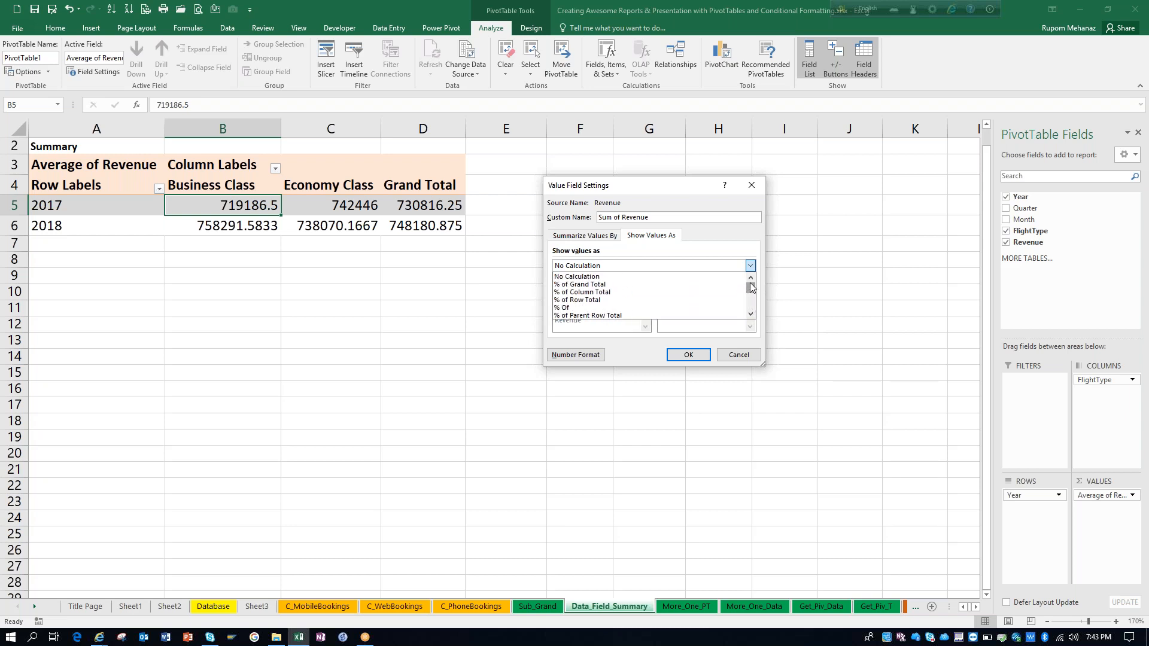
{"action": "left_click", "coordinate": [673, 286]}
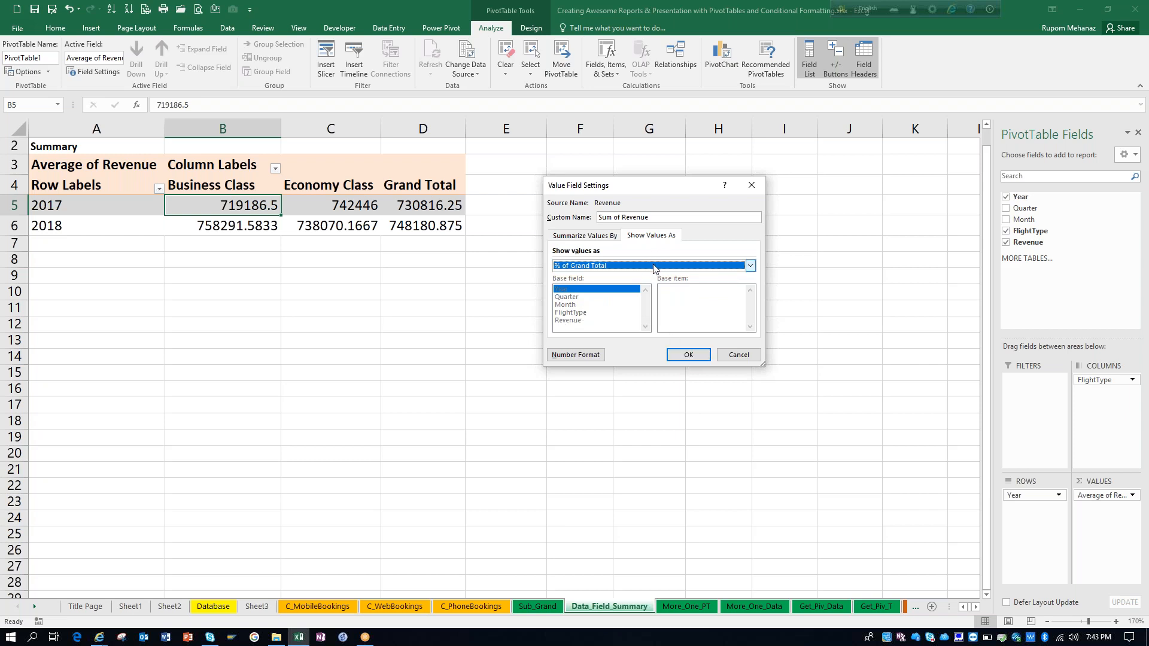
{"action": "left_click", "coordinate": [688, 356]}
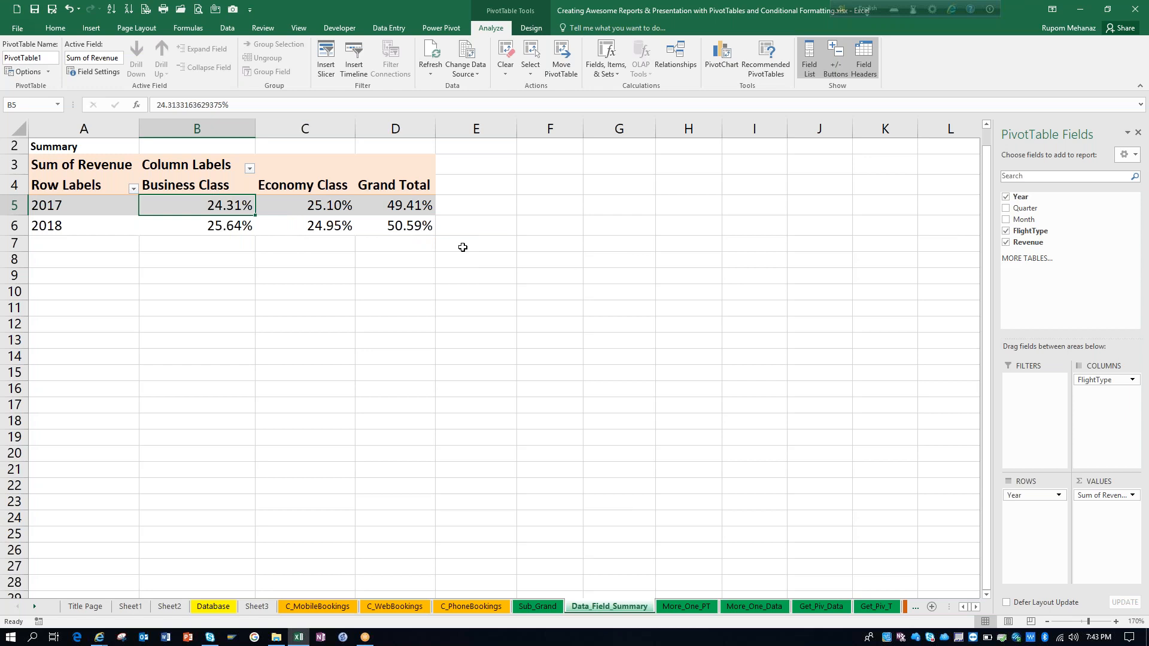
{"action": "left_click", "coordinate": [330, 204]}
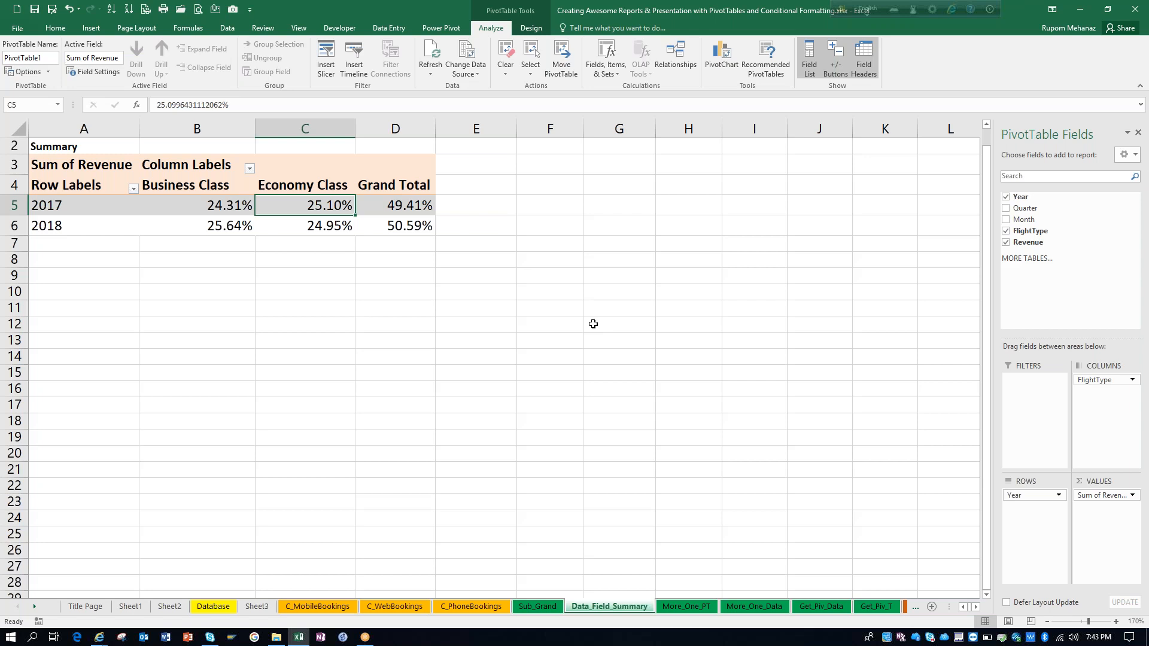
Step: Review the Title Page agenda, and compare the PivotTable on More_One_PT with the source table on More_One_Data
{"action": "left_click", "coordinate": [85, 607]}
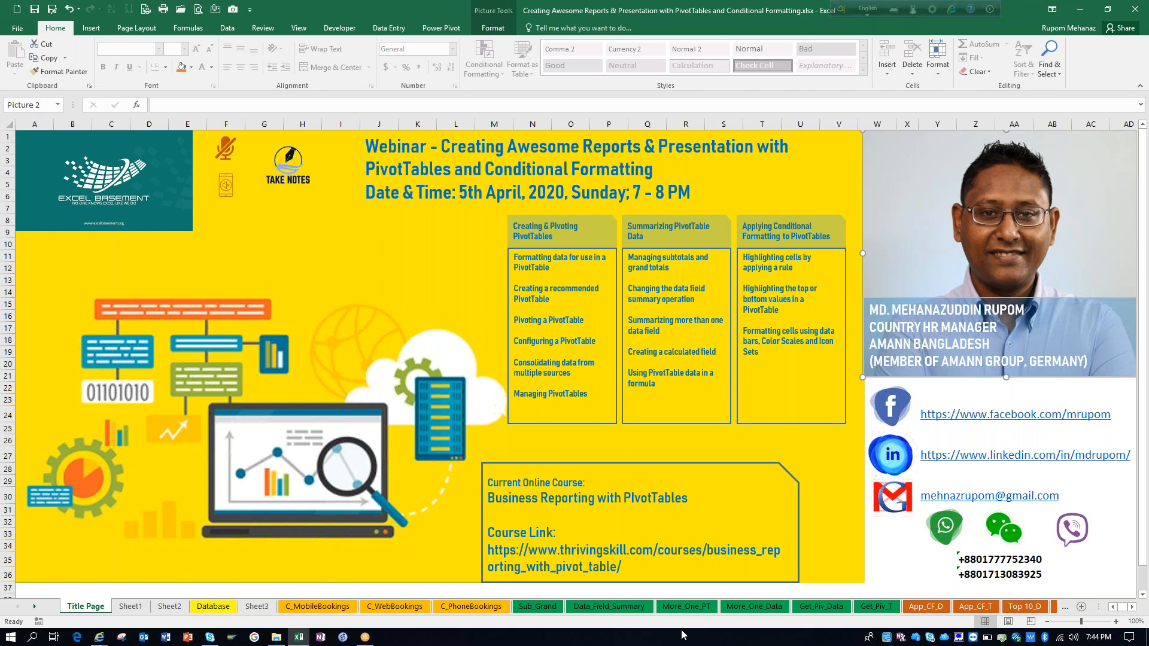
{"action": "left_click", "coordinate": [686, 608]}
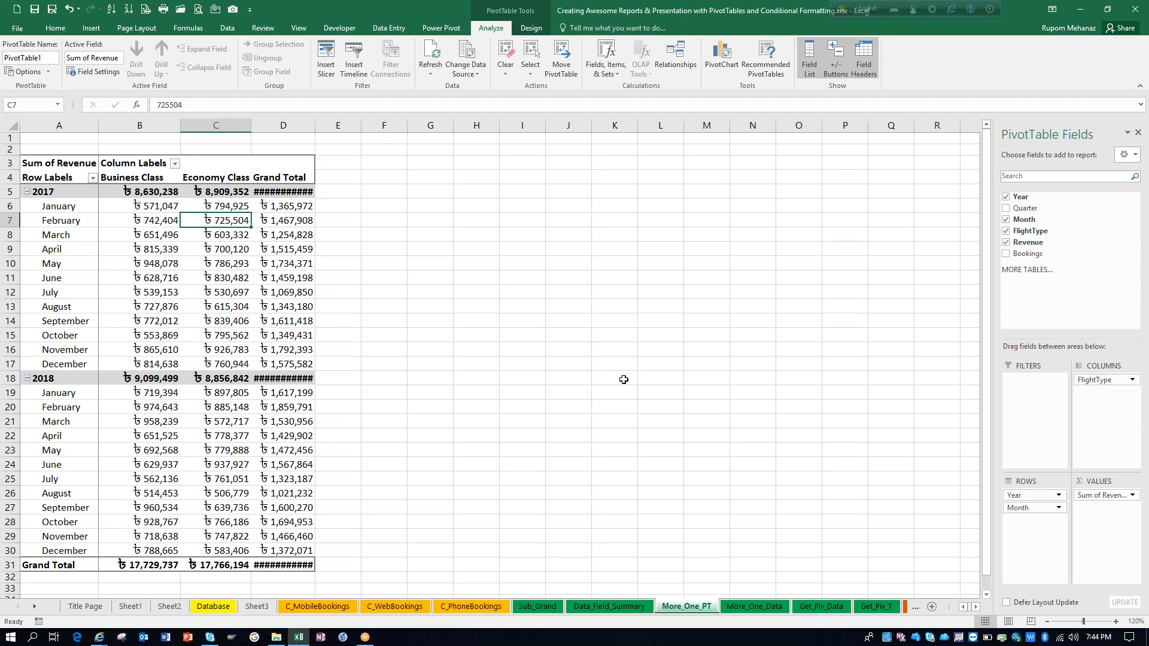
{"action": "left_click", "coordinate": [743, 610]}
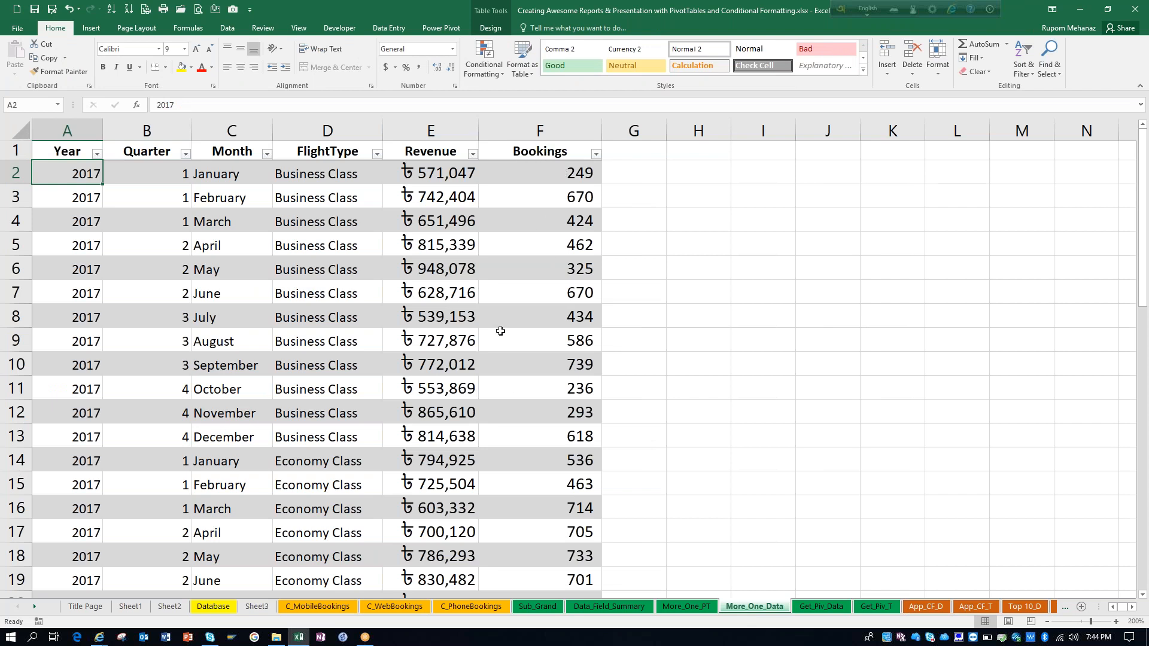
{"action": "left_click", "coordinate": [687, 606]}
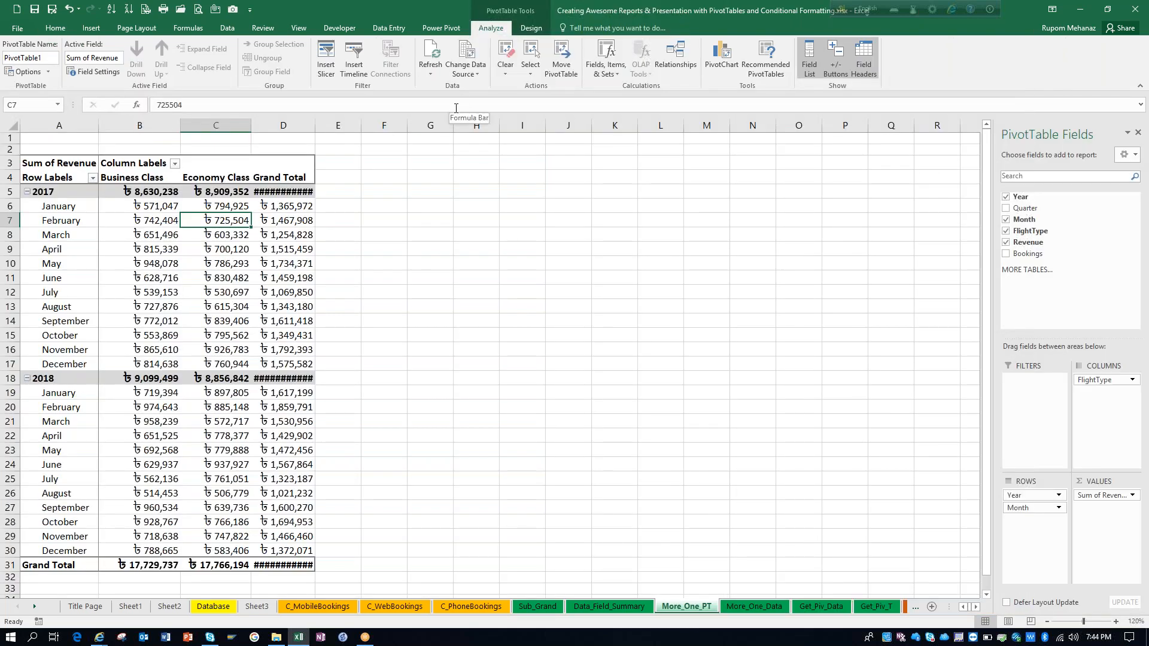
Step: Check the data source of the More_One_PT PivotTable and accept Table1 as its range
{"action": "left_click", "coordinate": [476, 73]}
{"action": "left_click", "coordinate": [480, 84]}
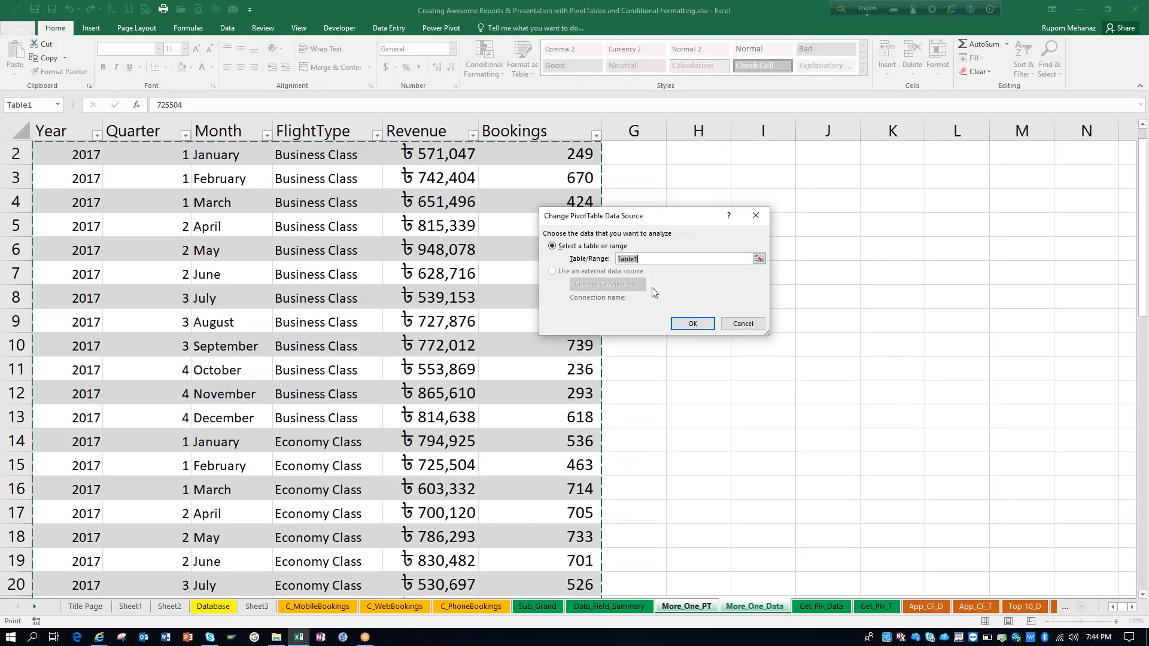
{"action": "left_click", "coordinate": [692, 324]}
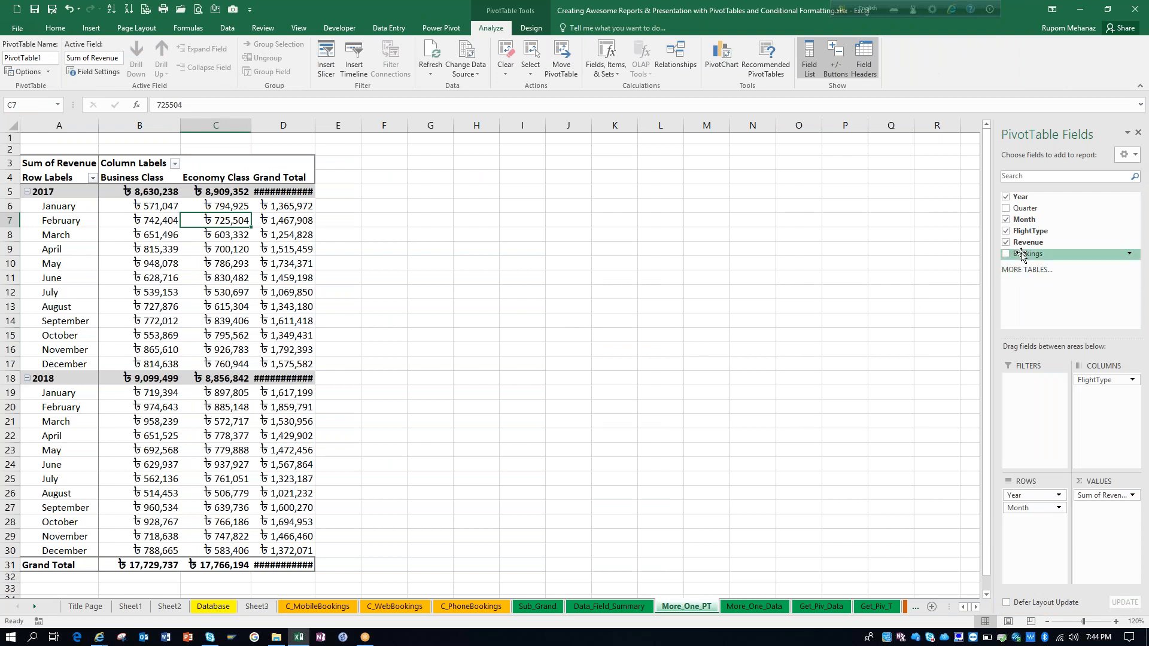
Step: Add the Bookings field to the PivotTable's values after Sum of Revenue
{"action": "left_click_drag", "start_coordinate": [1021, 256], "coordinate": [1098, 512]}
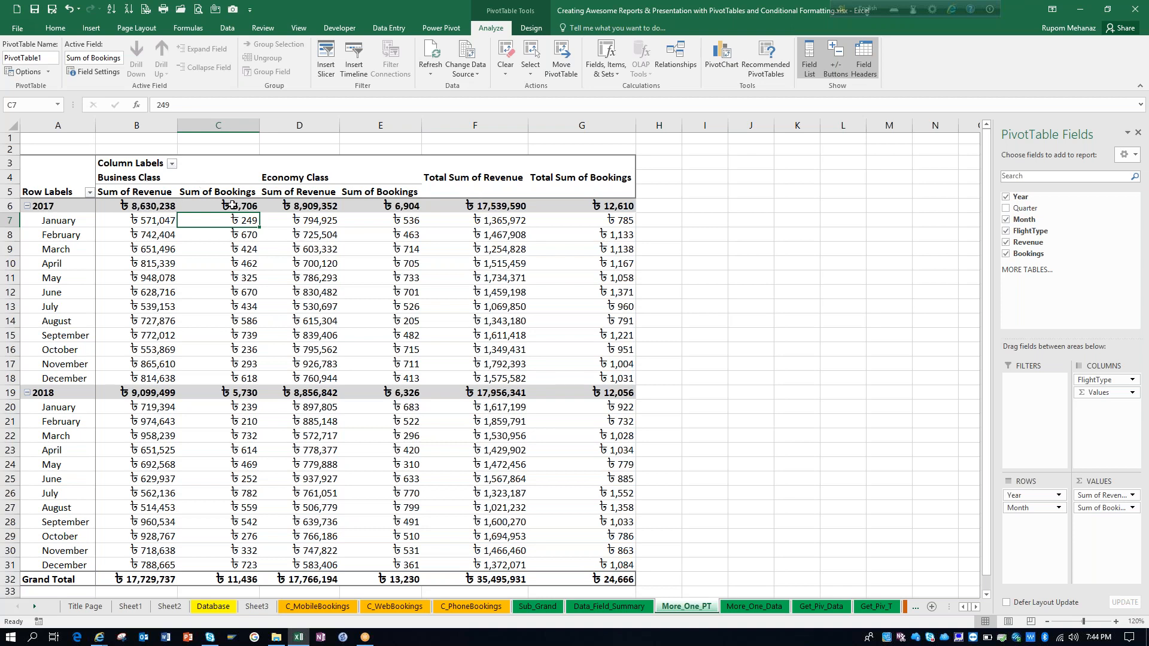
{"action": "mouse_move", "coordinate": [397, 200]}
{"action": "mouse_move", "coordinate": [153, 294]}
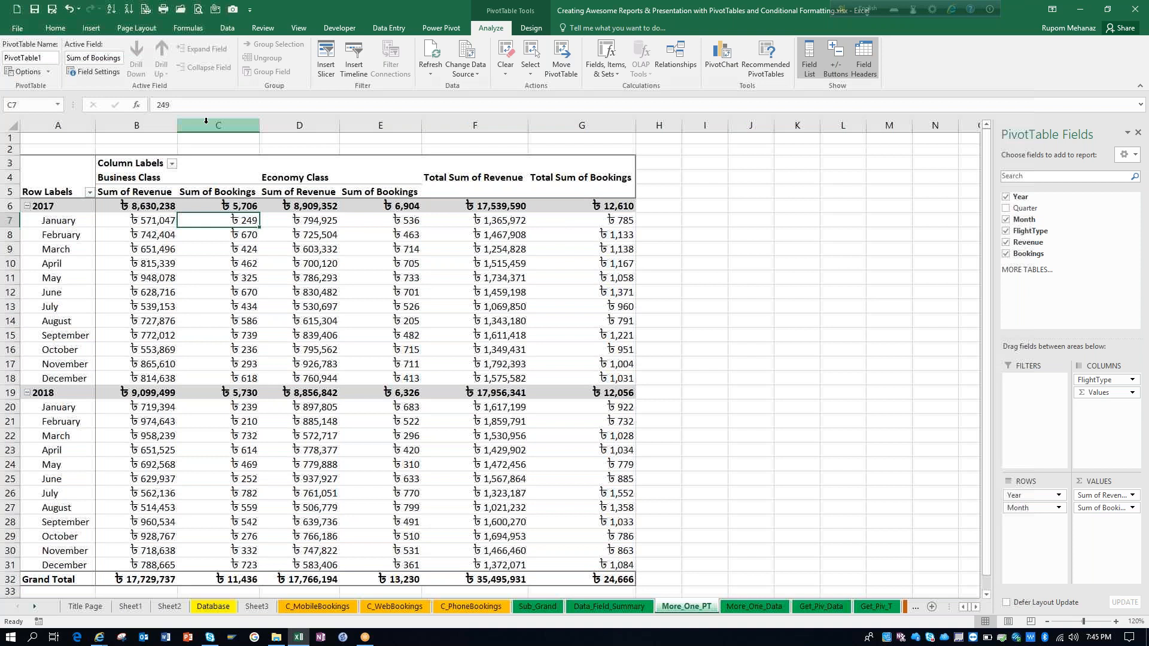
{"action": "mouse_move", "coordinate": [227, 272]}
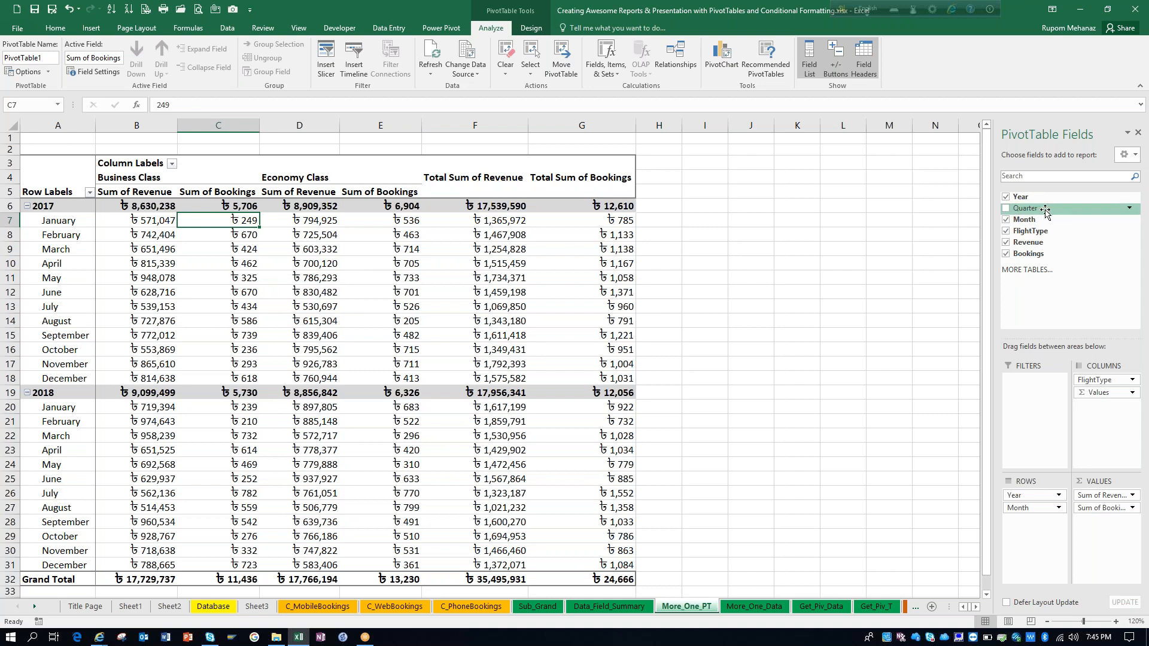
Step: Add the Revenue field to the values a second time, between Sum of Revenue and Sum of Bookings, and compare the two Business Class revenue columns
{"action": "left_click_drag", "start_coordinate": [1051, 245], "coordinate": [1110, 509]}
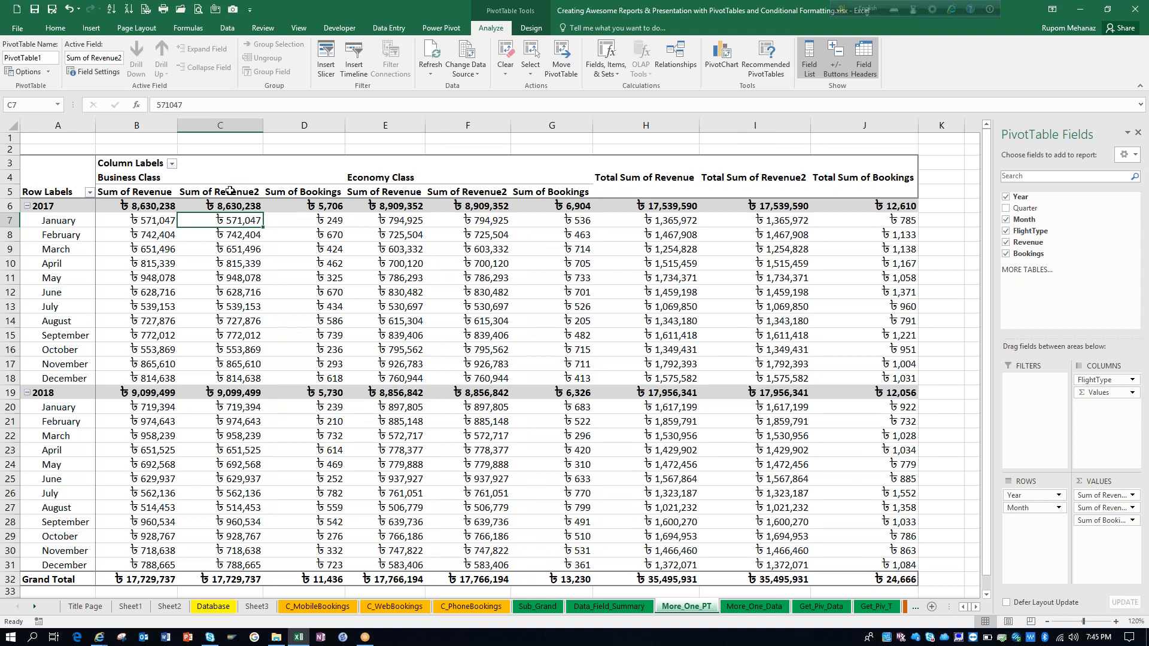
{"action": "left_click", "coordinate": [220, 123]}
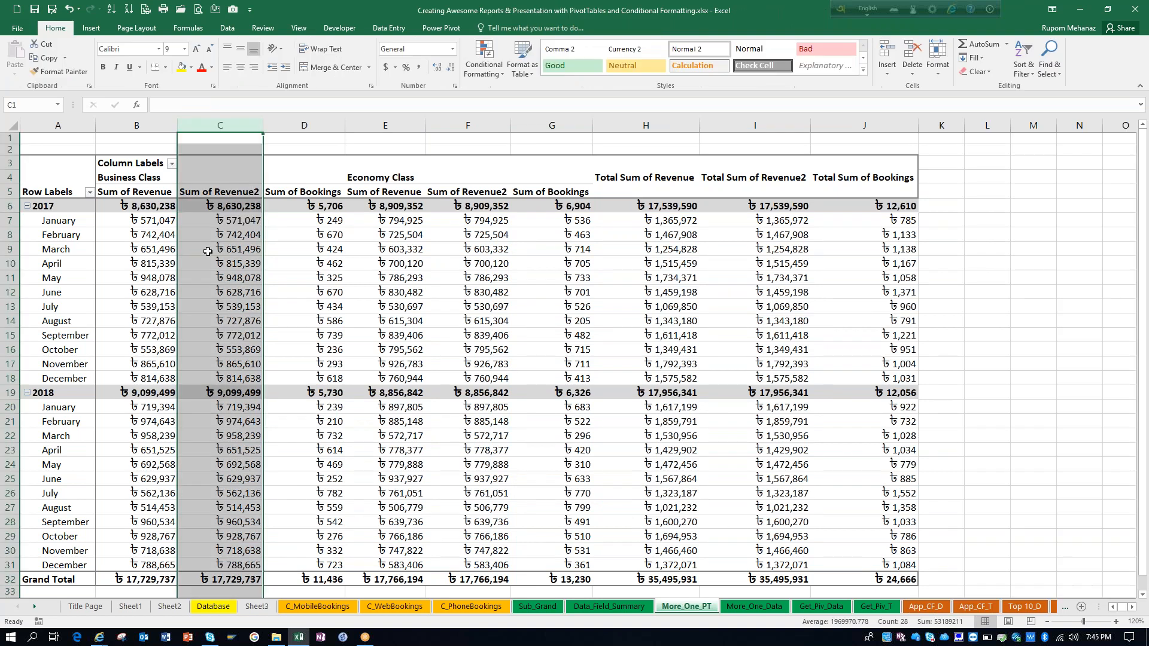
{"action": "left_click", "coordinate": [135, 125]}
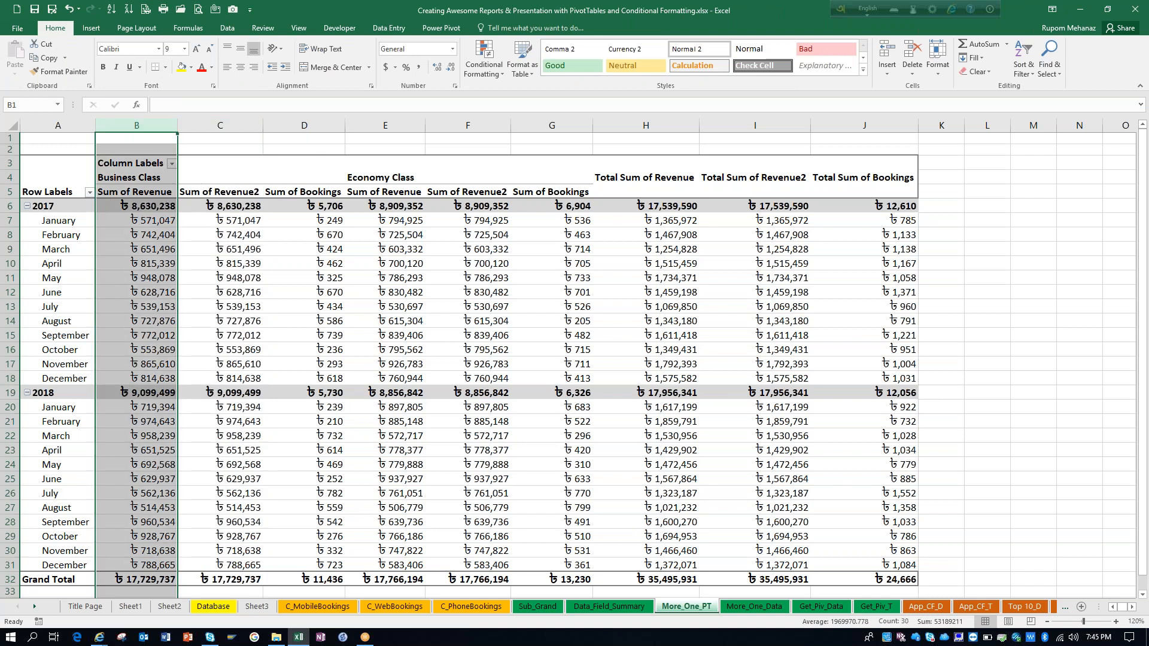
Step: Select the January 2017 Business Class value of the second Revenue field in C7 and show the PivotTable analysis tools for that field
{"action": "left_click", "coordinate": [226, 216]}
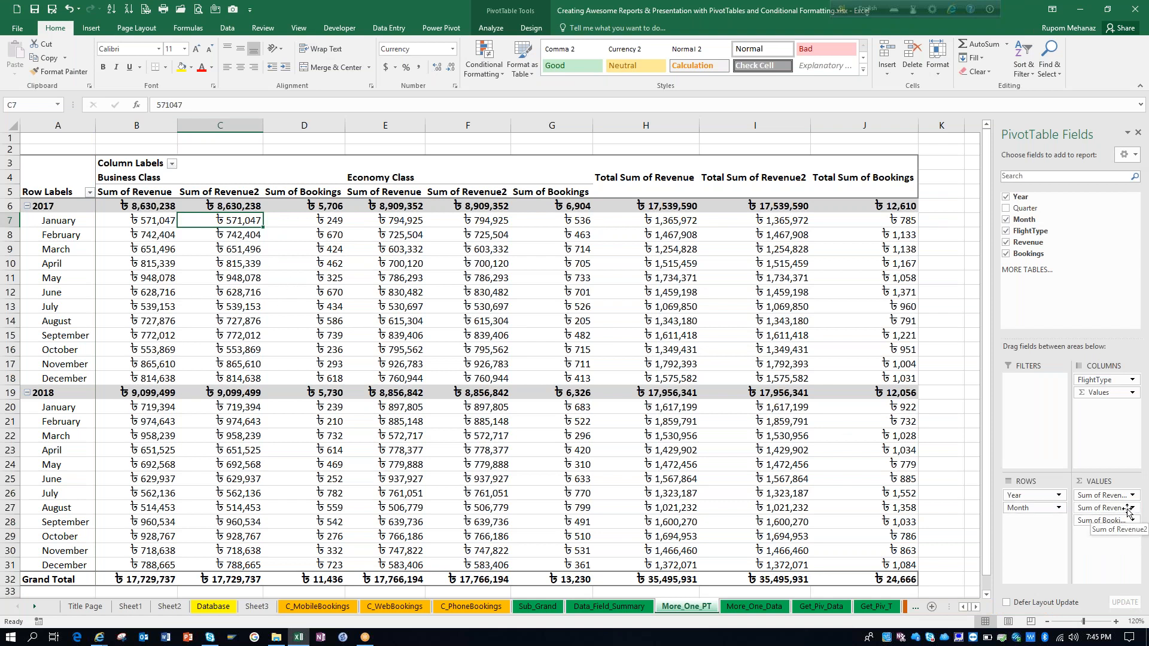
{"action": "left_click", "coordinate": [534, 29]}
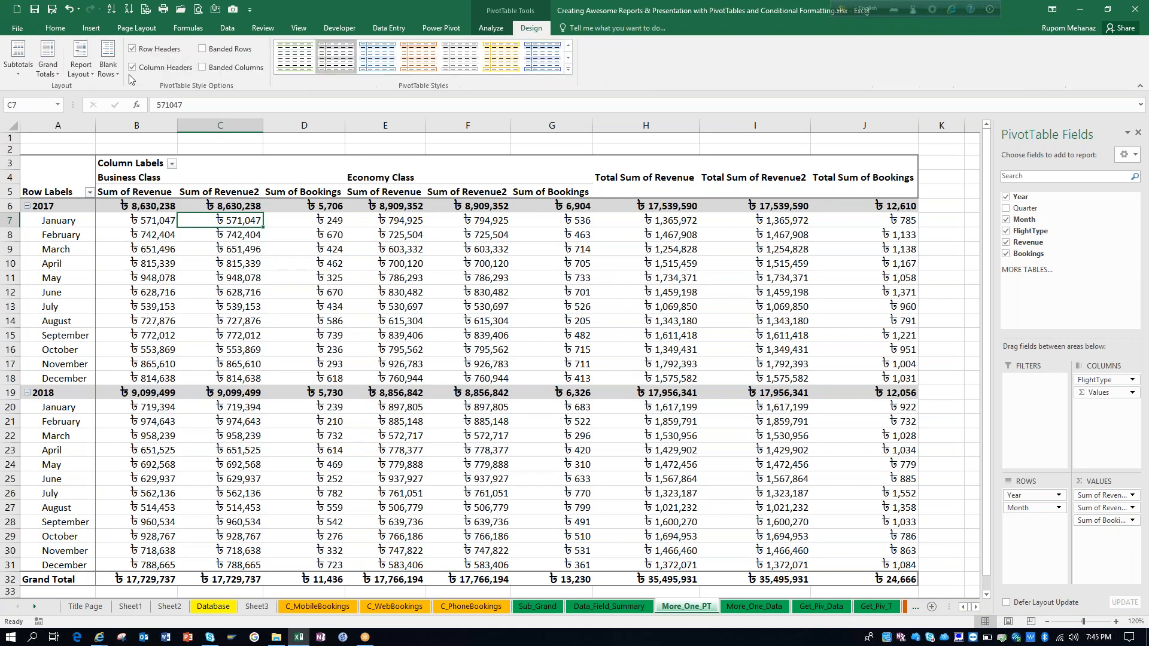
{"action": "left_click", "coordinate": [491, 29]}
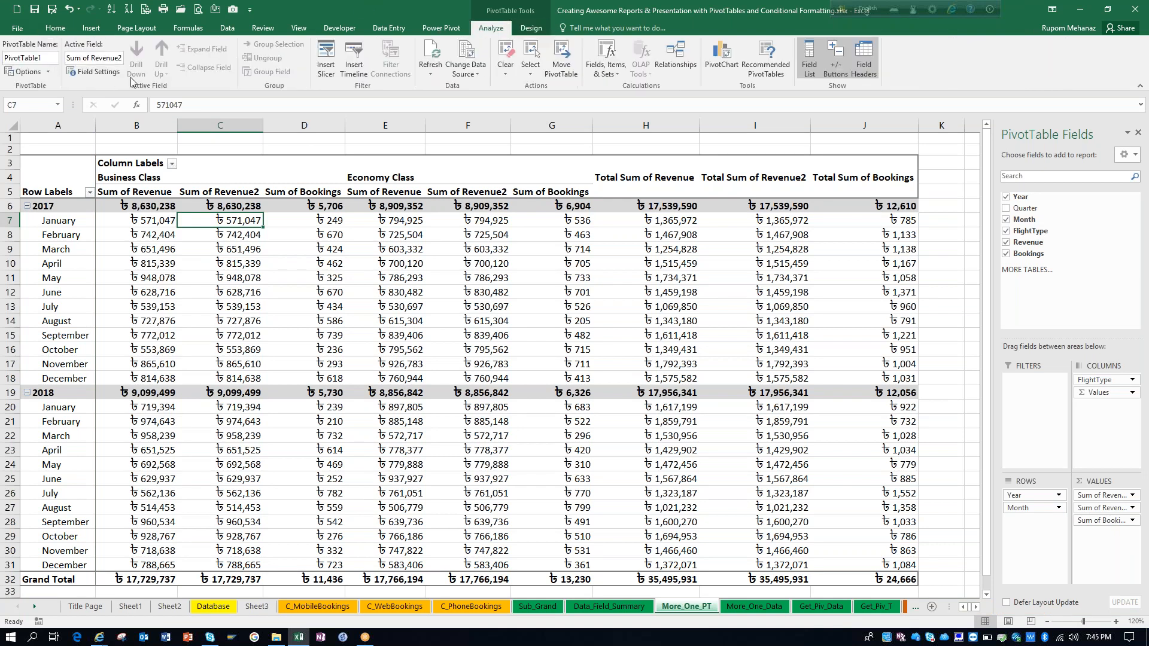
Step: Show the Sum of Revenue2 field's values as % of Grand Total
{"action": "left_click", "coordinate": [100, 73]}
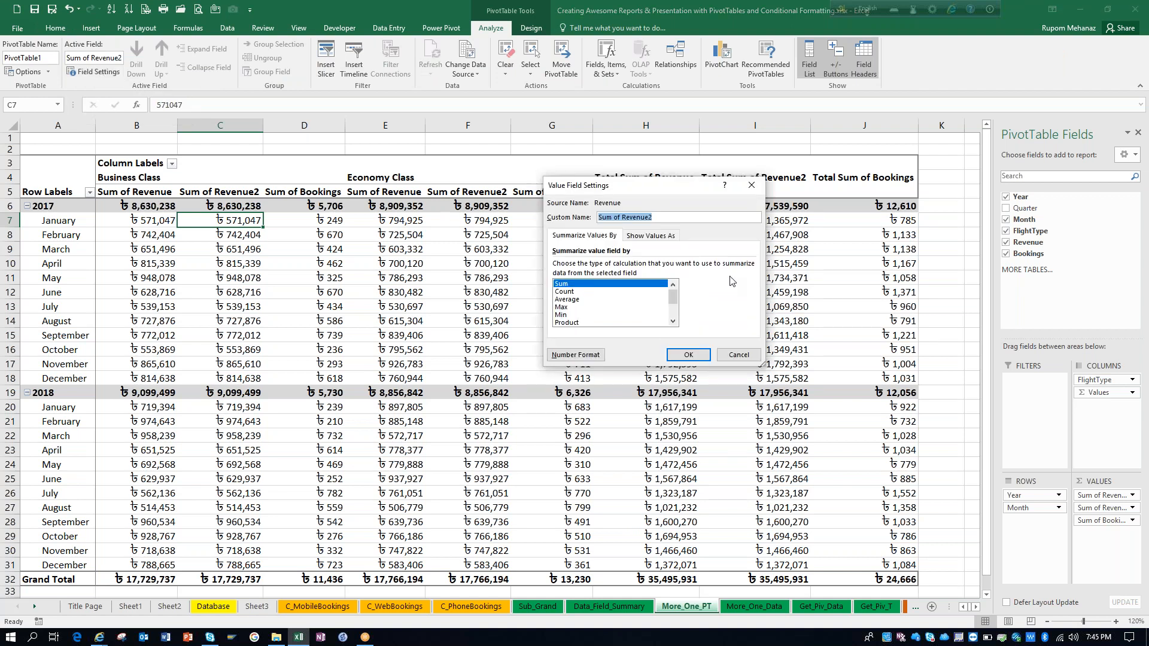
{"action": "left_click", "coordinate": [663, 240]}
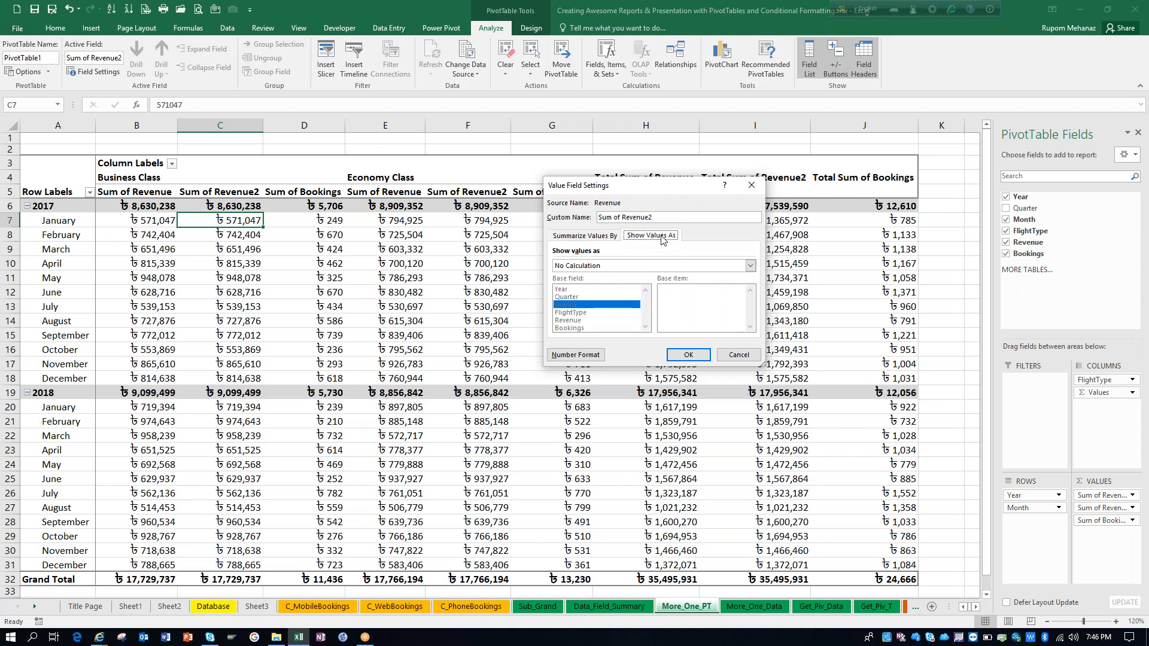
{"action": "left_click", "coordinate": [677, 265]}
{"action": "left_click", "coordinate": [658, 280]}
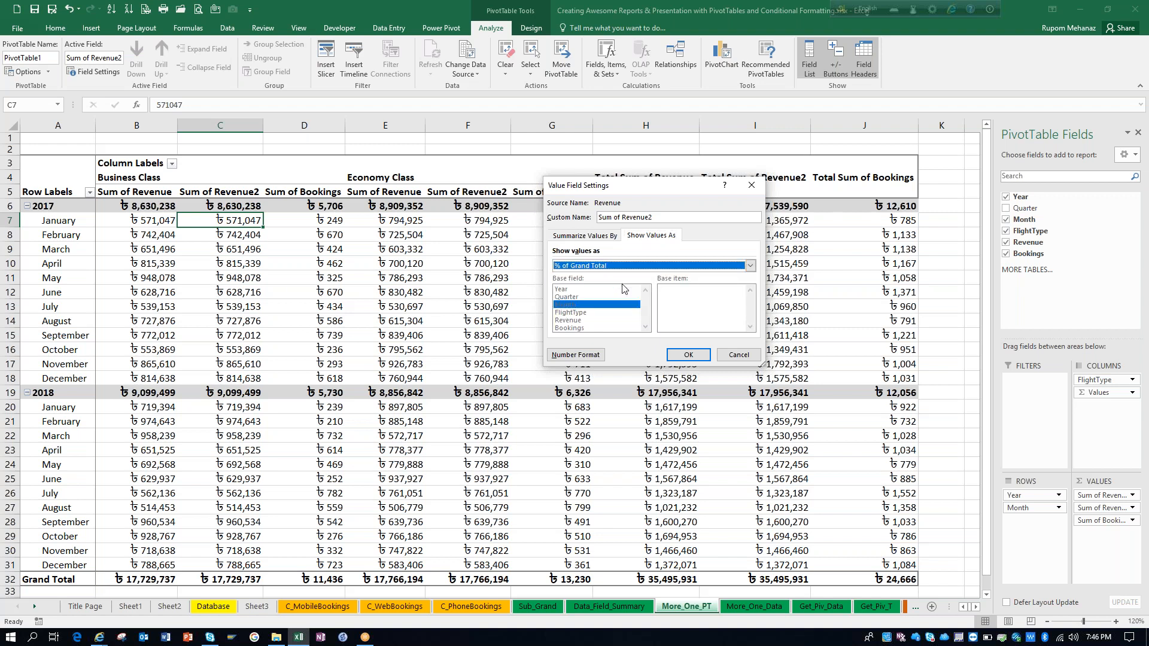
{"action": "left_click", "coordinate": [690, 356]}
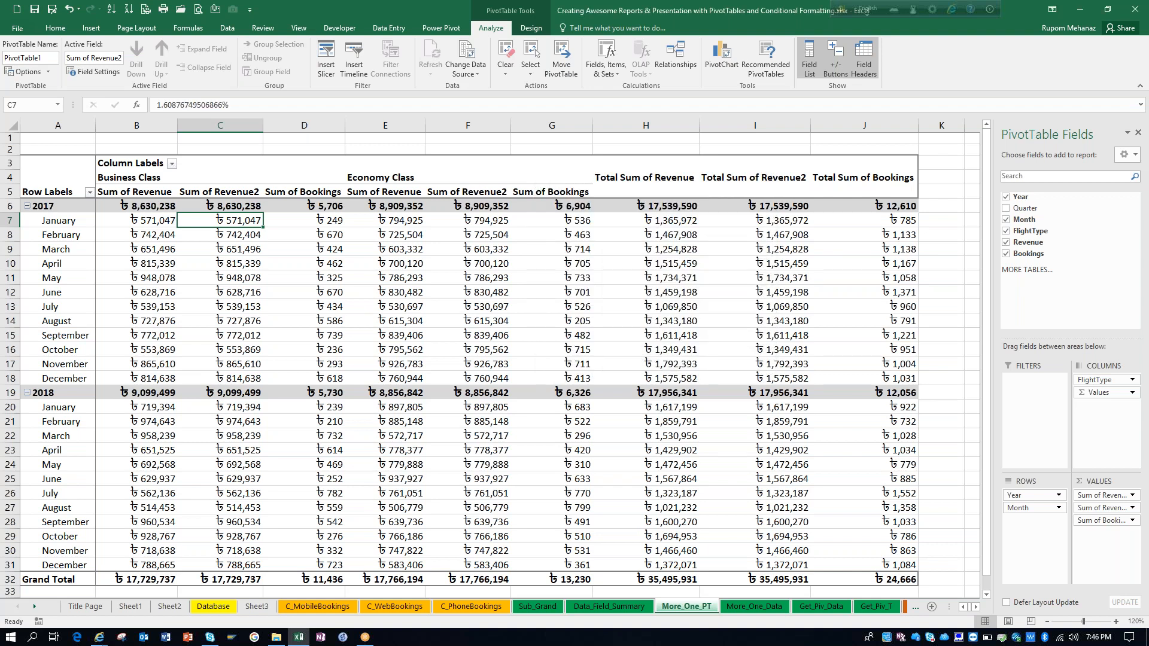
Step: Examine the Business Class percentages in the Sum of Revenue2 column, month by month through 2017 and 2018
{"action": "mouse_move", "coordinate": [252, 293]}
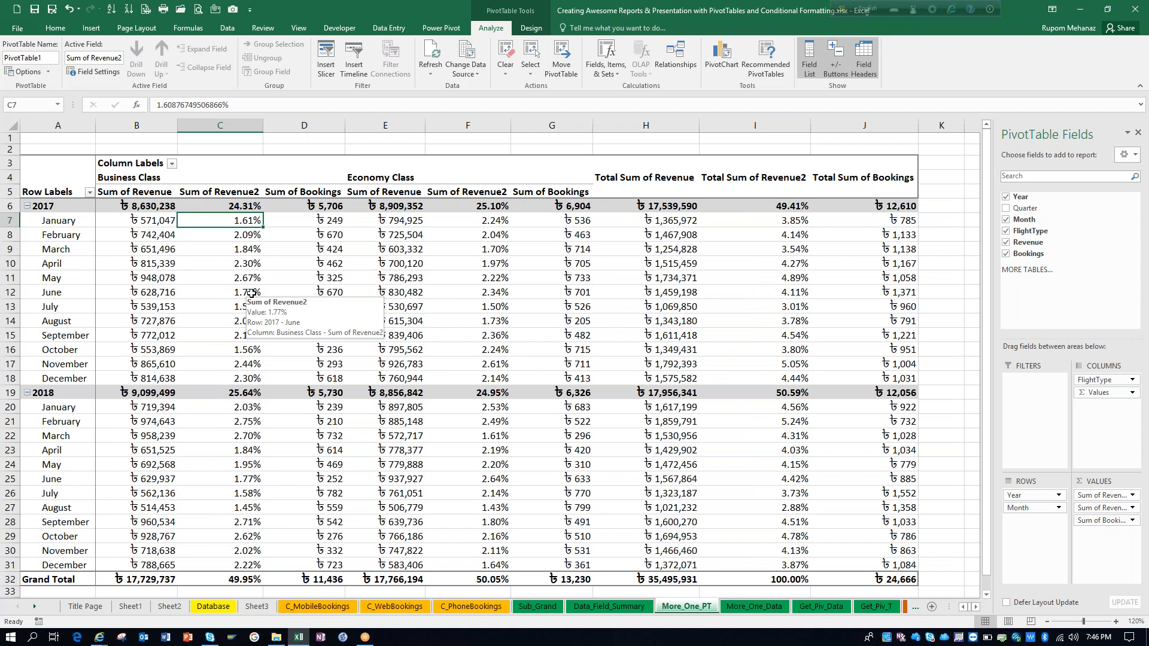
{"action": "left_click", "coordinate": [248, 252]}
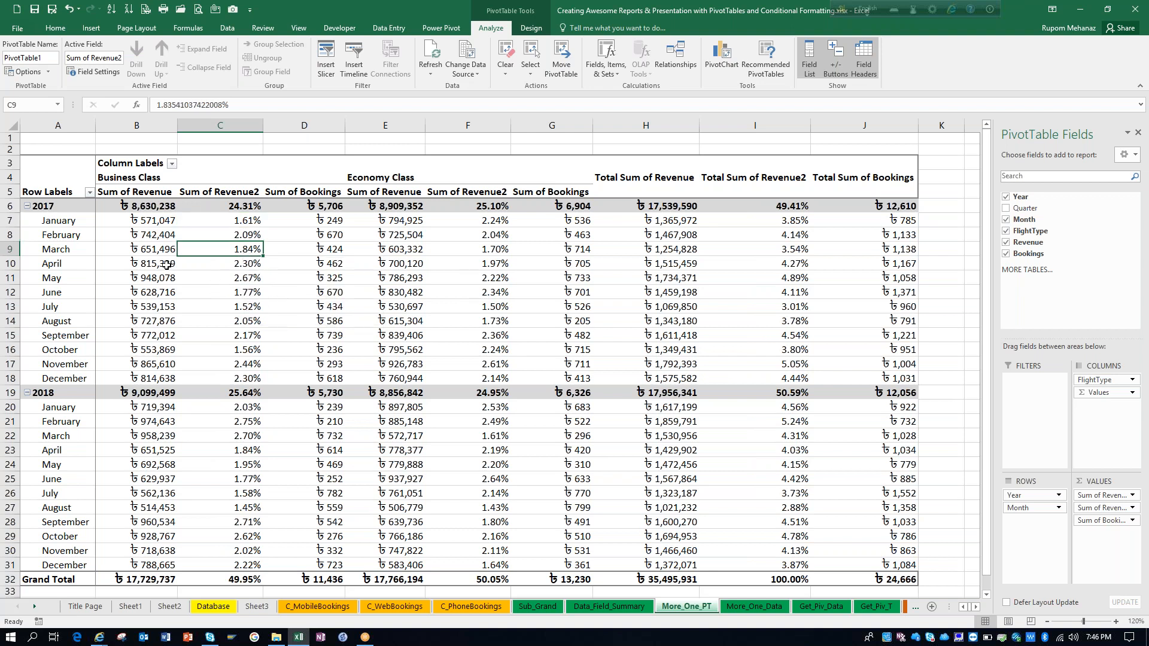
{"action": "left_click", "coordinate": [234, 276]}
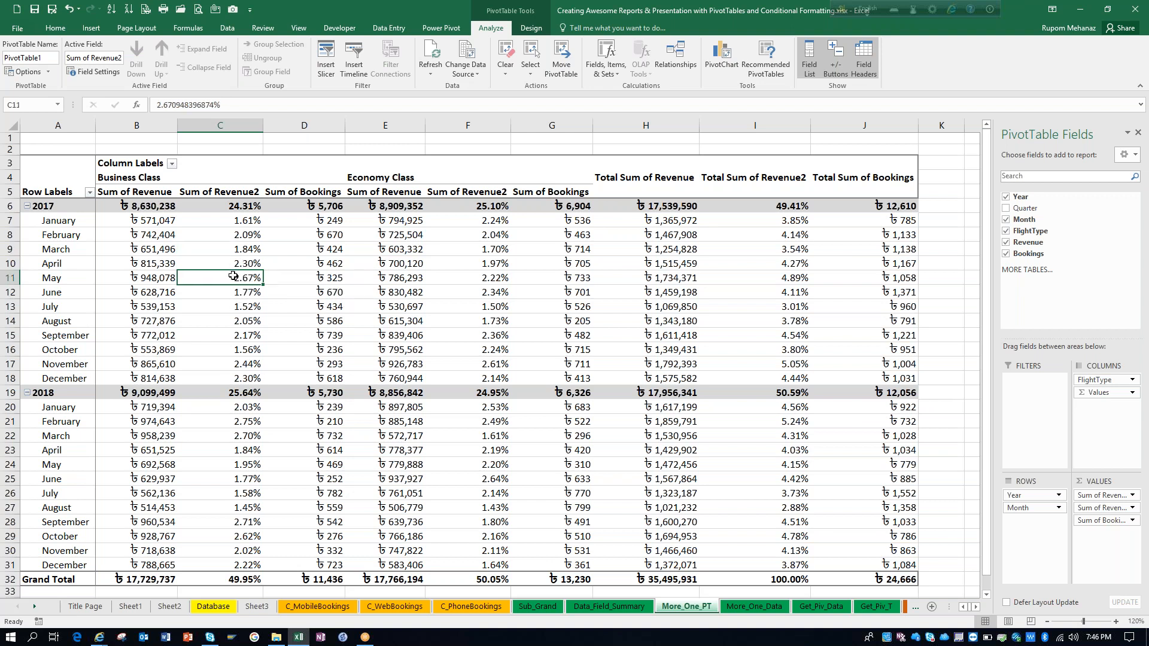
{"action": "key", "text": "Down"}
{"action": "key", "text": "Down"}
{"action": "key", "text": "Down"}
{"action": "key", "text": "Down"}
{"action": "key", "text": "Down"}
{"action": "key", "text": "Up"}
{"action": "key", "text": "Up"}
{"action": "key", "text": "Up"}
{"action": "key", "text": "Up"}
{"action": "key", "text": "Up"}
{"action": "key", "text": "Up"}
{"action": "key", "text": "Up"}
{"action": "key", "text": "Up"}
{"action": "key", "text": "Up"}
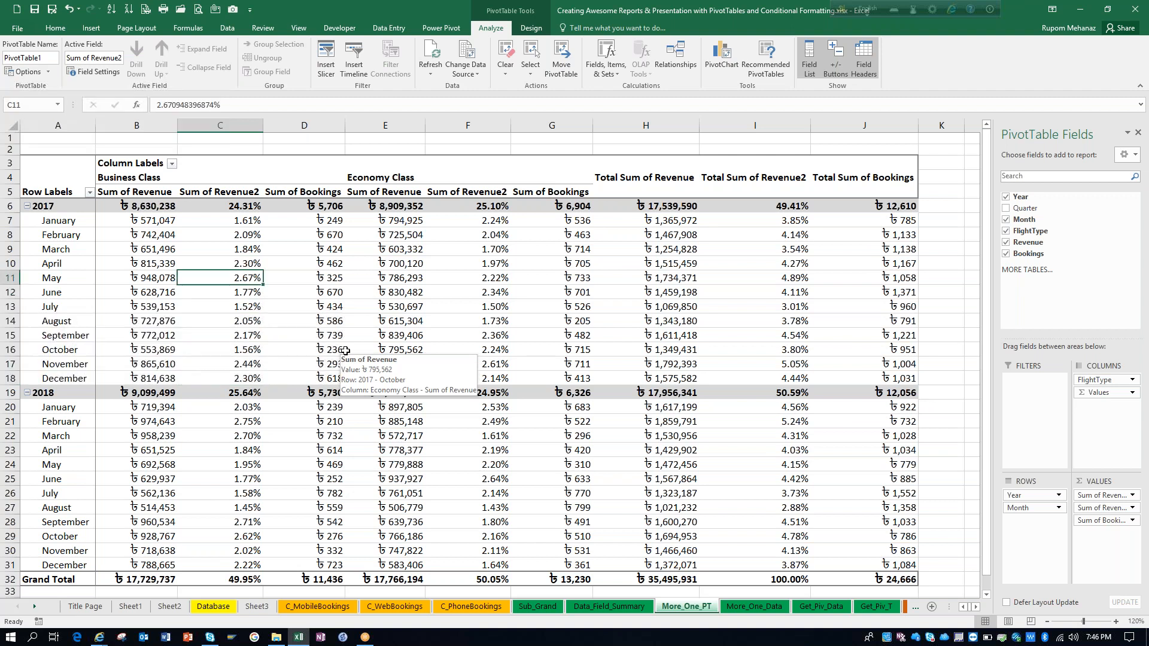
{"action": "key", "text": "Left"}
{"action": "key", "text": "Right"}
{"action": "key", "text": "Right"}
{"action": "key", "text": "Left"}
{"action": "key", "text": "Down"}
{"action": "key", "text": "Down"}
{"action": "key", "text": "Down"}
{"action": "key", "text": "Down"}
{"action": "key", "text": "Down"}
{"action": "key", "text": "Down"}
{"action": "key", "text": "Down"}
{"action": "key", "text": "Down"}
{"action": "key", "text": "Down"}
{"action": "key", "text": "Down"}
{"action": "key", "text": "Down"}
{"action": "key", "text": "Down"}
{"action": "key", "text": "Down"}
{"action": "key", "text": "Down"}
{"action": "key", "text": "Down"}
{"action": "key", "text": "Down"}
{"action": "key", "text": "Down"}
{"action": "key", "text": "Down"}
{"action": "key", "text": "Down"}
{"action": "key", "text": "Down"}
{"action": "key", "text": "Down"}
{"action": "key", "text": "Down"}
{"action": "key", "text": "Down"}
{"action": "key", "text": "Down"}
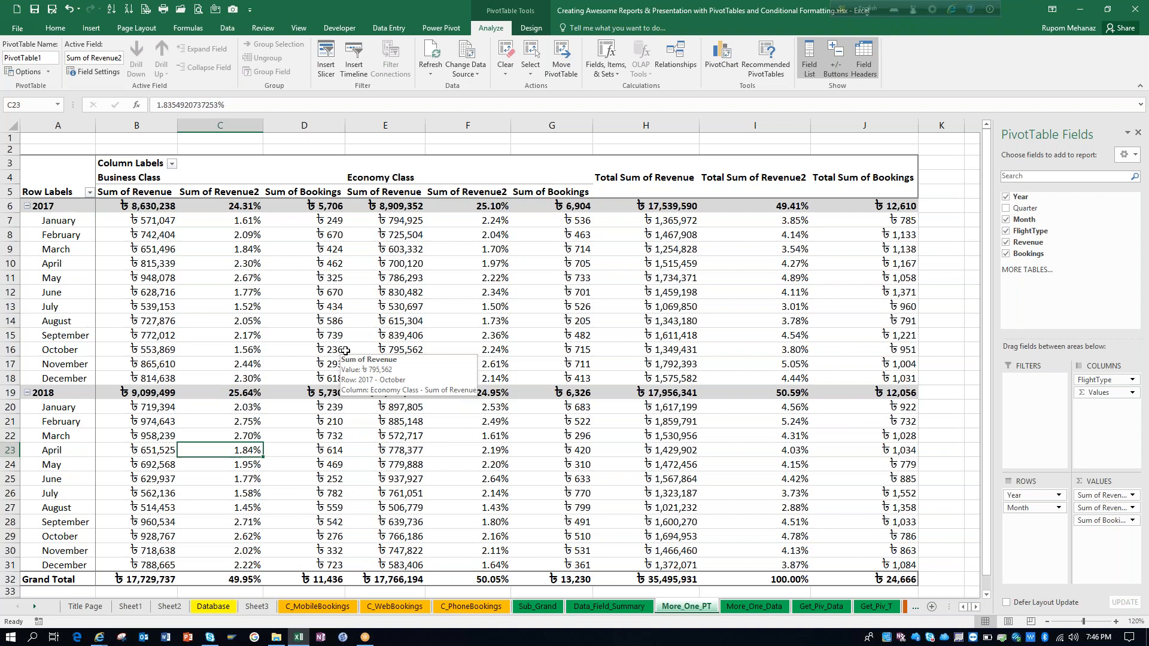
{"action": "key", "text": "Up"}
{"action": "key", "text": "Up"}
{"action": "key", "text": "Up"}
{"action": "key", "text": "Up"}
{"action": "key", "text": "Up"}
{"action": "key", "text": "Up"}
{"action": "key", "text": "Up"}
{"action": "key", "text": "Up"}
{"action": "key", "text": "Up"}
{"action": "key", "text": "Up"}
{"action": "key", "text": "Up"}
{"action": "key", "text": "Up"}
{"action": "key", "text": "Up"}
{"action": "key", "text": "Up"}
{"action": "key", "text": "Up"}
{"action": "key", "text": "Up"}
{"action": "key", "text": "Up"}
{"action": "key", "text": "Up"}
{"action": "key", "text": "Up"}
{"action": "key", "text": "Up"}
{"action": "key", "text": "Up"}
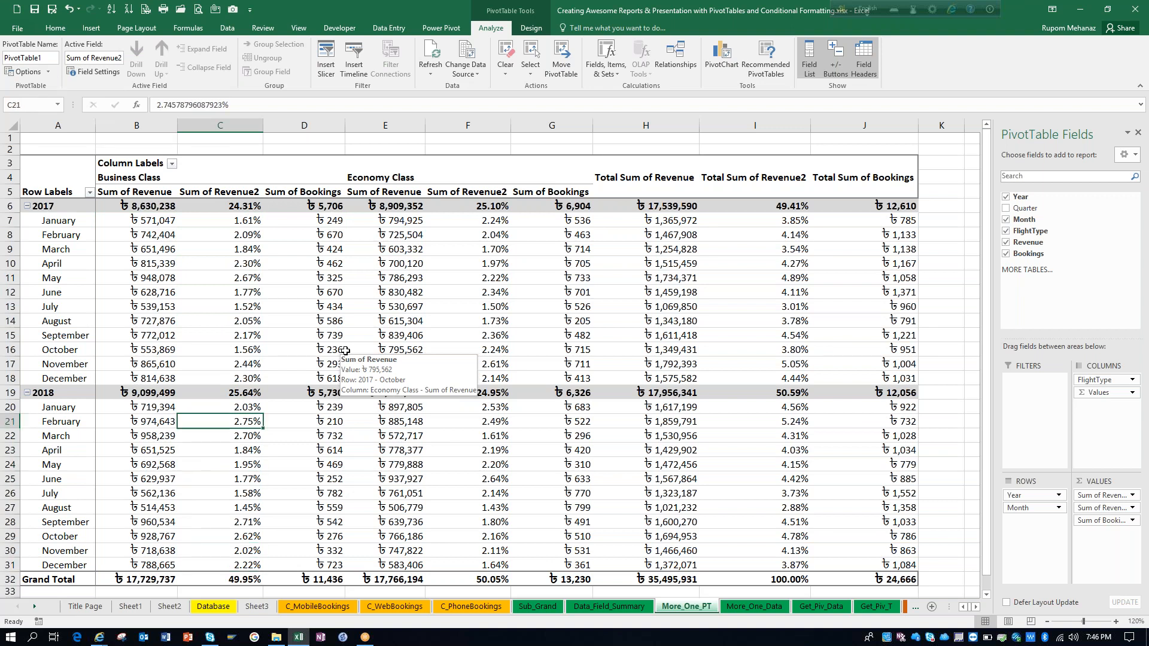
{"action": "key", "text": "Up"}
{"action": "key", "text": "Up"}
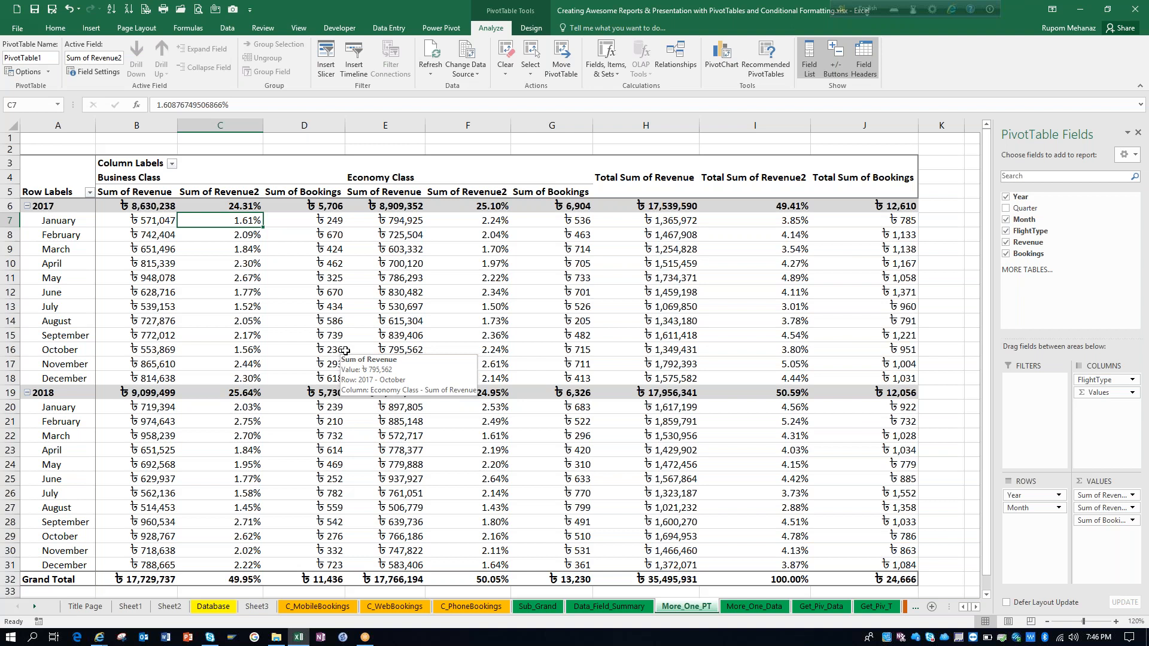
Step: Check the Title Page sheet's topic list, and remove Sum of Revenue2 and Sum of Bookings from the pivot table values on More_One_PT
{"action": "left_click", "coordinate": [87, 608]}
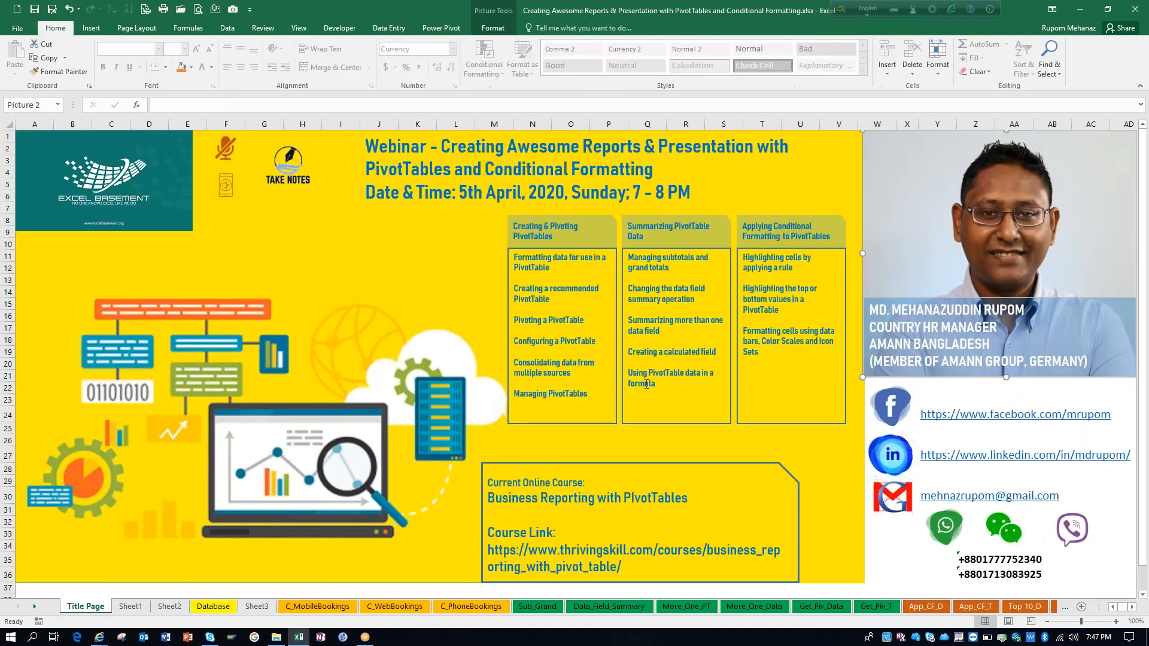
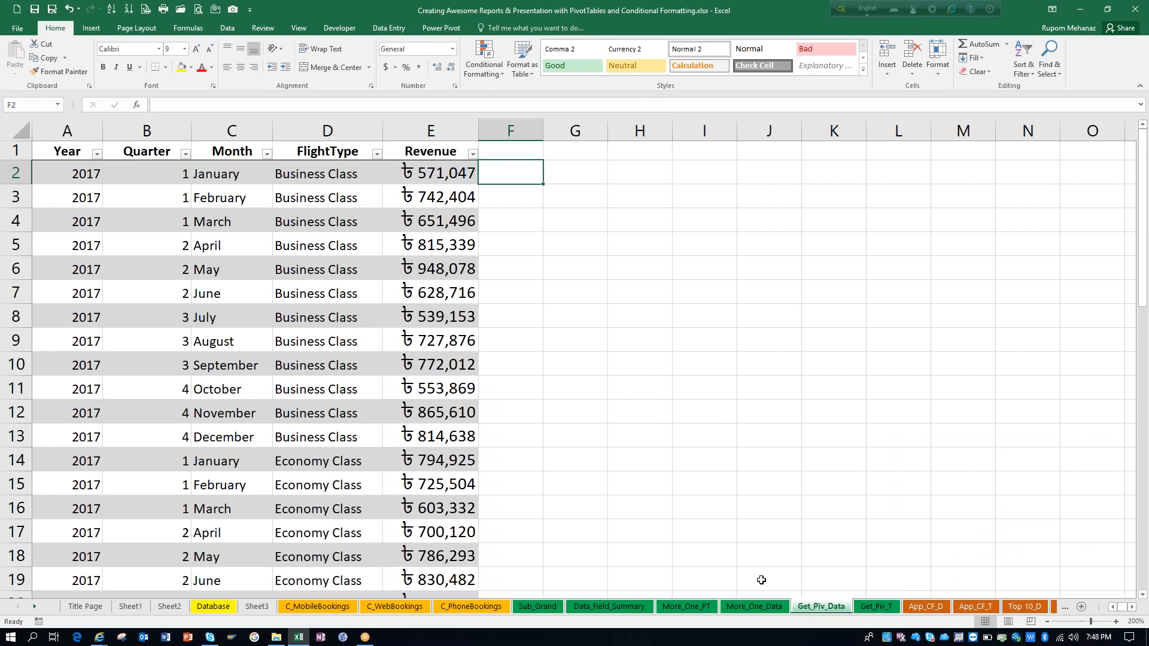
{"action": "left_click", "coordinate": [705, 607]}
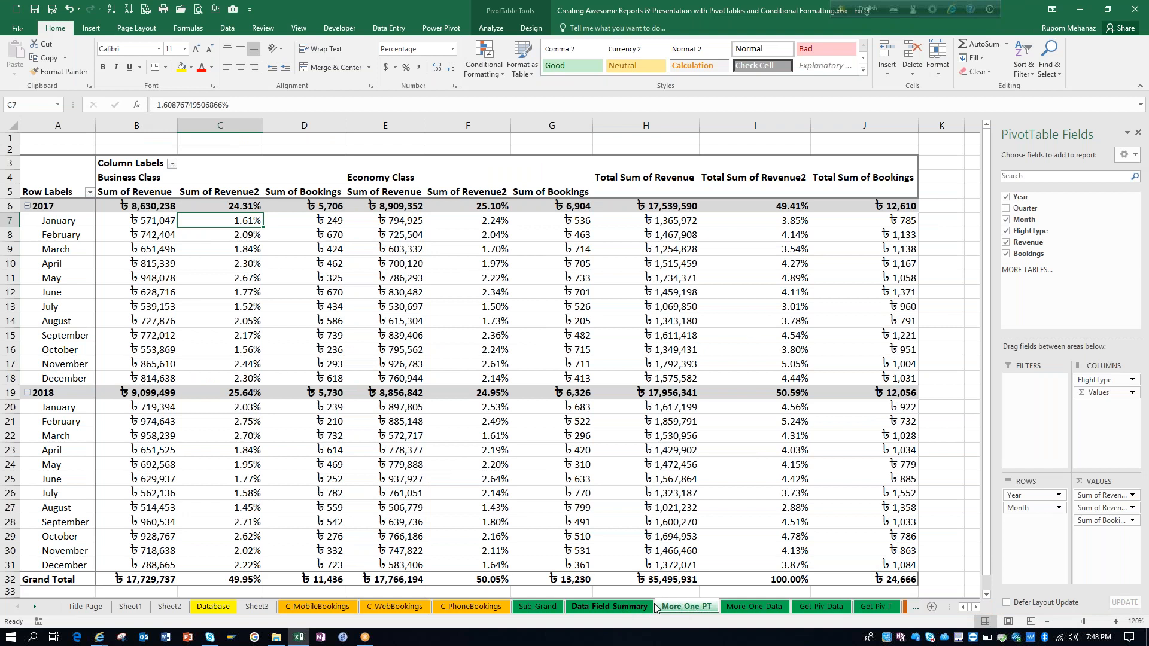
{"action": "mouse_move", "coordinate": [503, 407]}
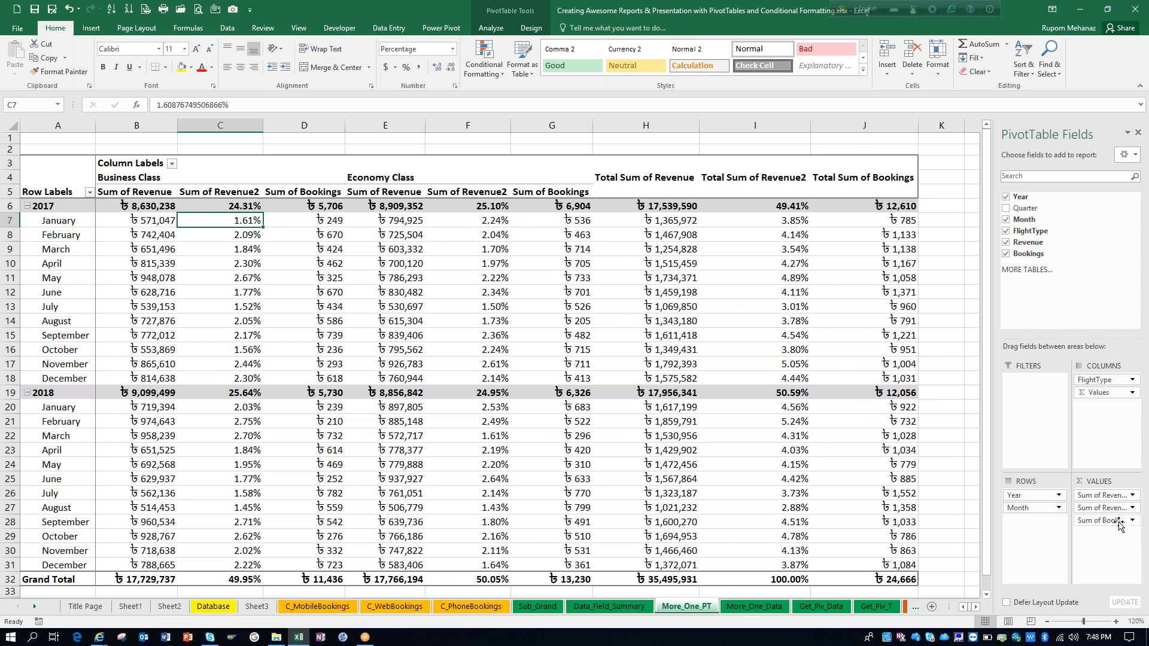
{"action": "left_click", "coordinate": [1118, 520]}
{"action": "left_click_drag", "start_coordinate": [1118, 521], "coordinate": [1050, 246]}
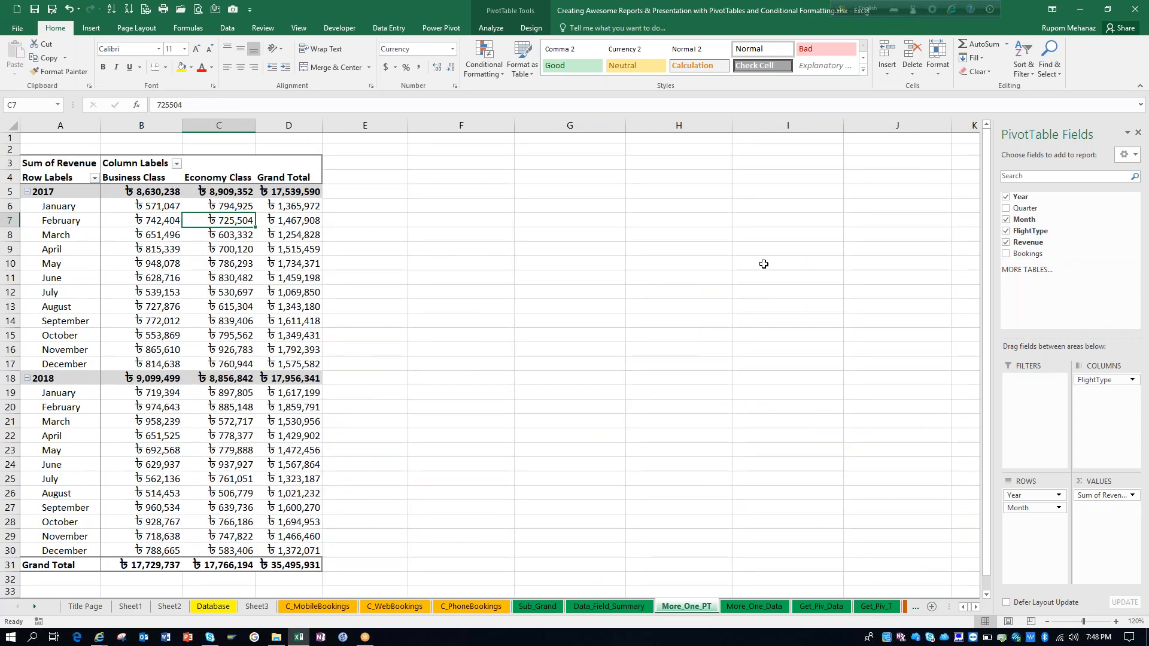
Step: Look over the Data_Field_Summary and More_One_Data sheets, and return to the More_One_PT pivot table
{"action": "left_click", "coordinate": [165, 207]}
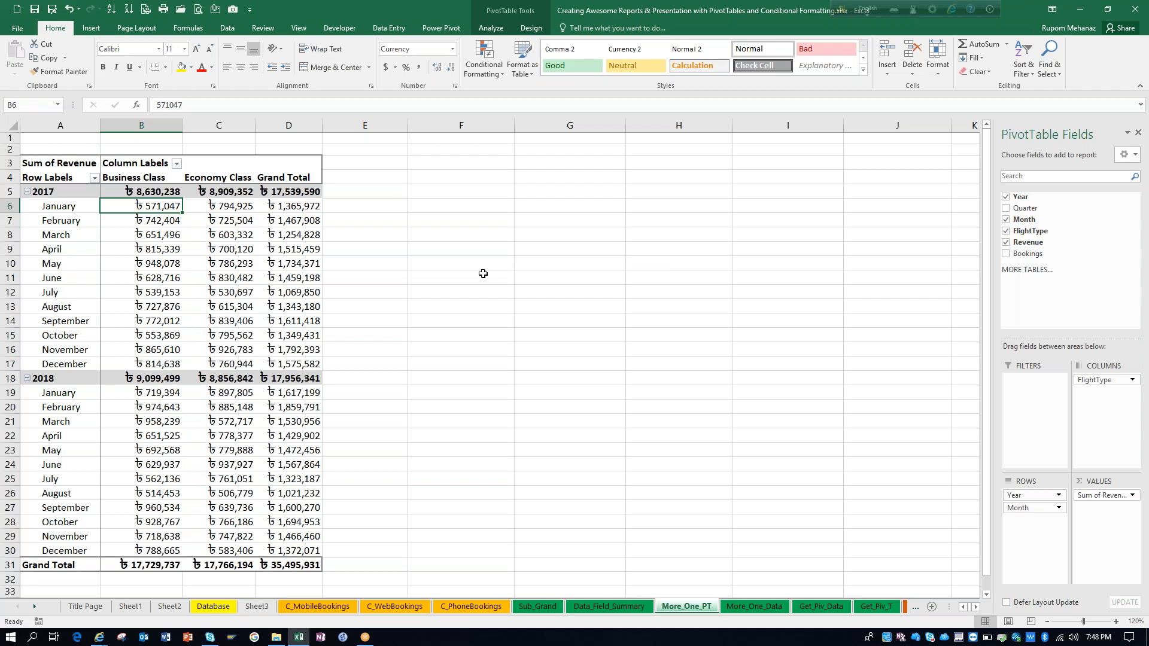
{"action": "left_click", "coordinate": [596, 610]}
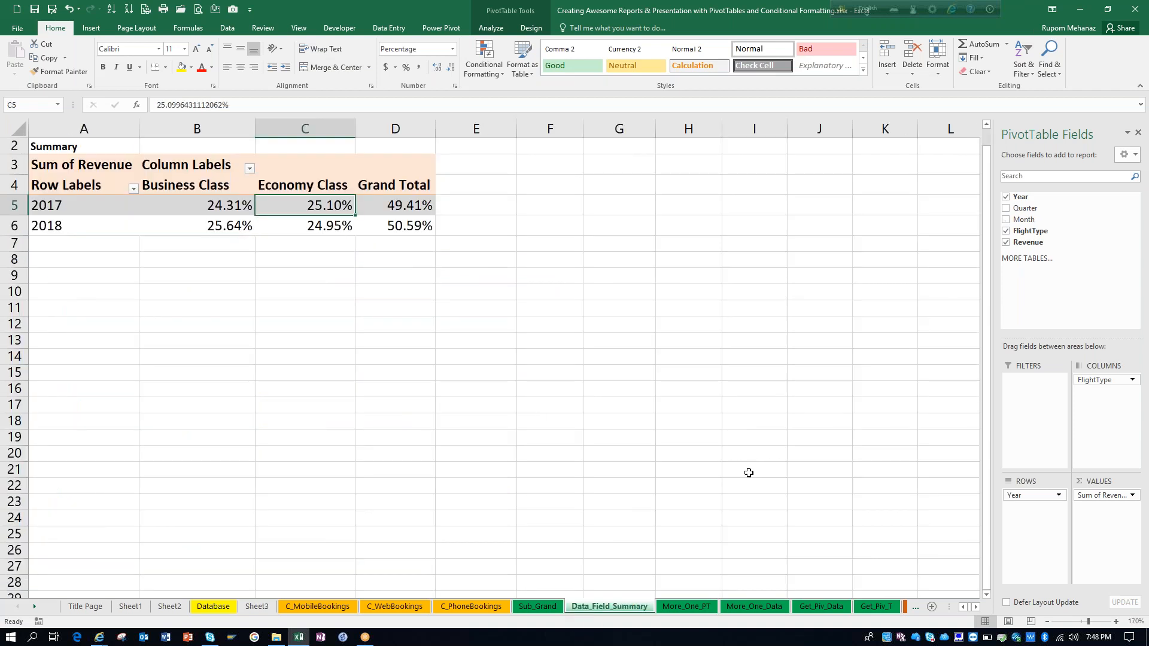
{"action": "left_click", "coordinate": [741, 608]}
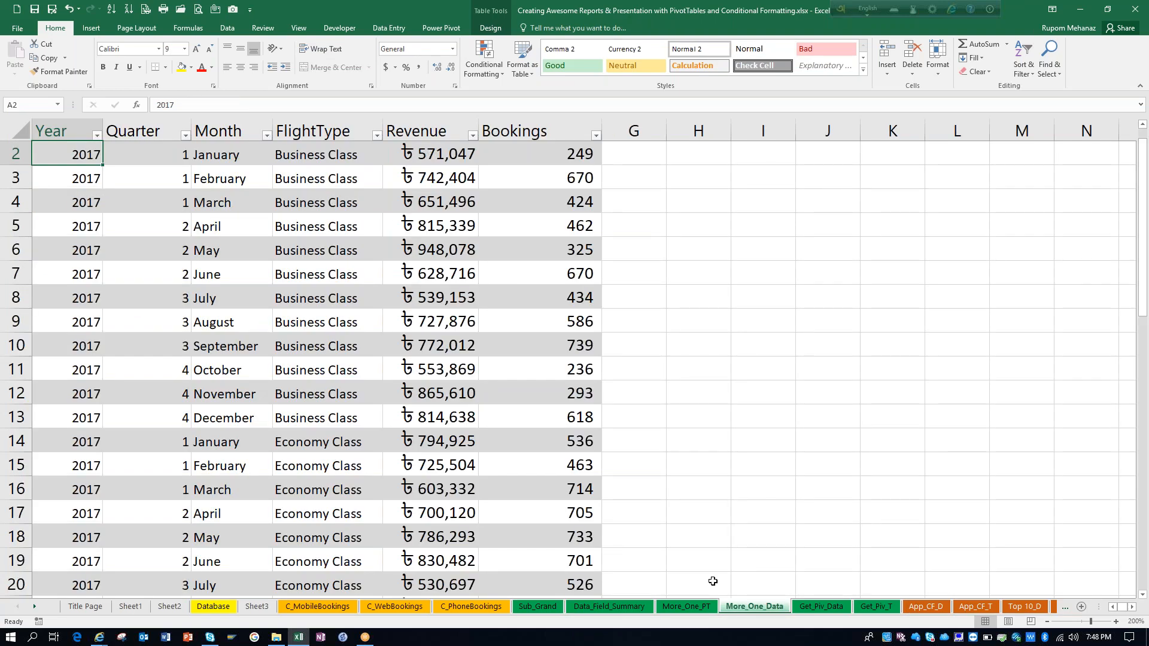
{"action": "left_click", "coordinate": [694, 608]}
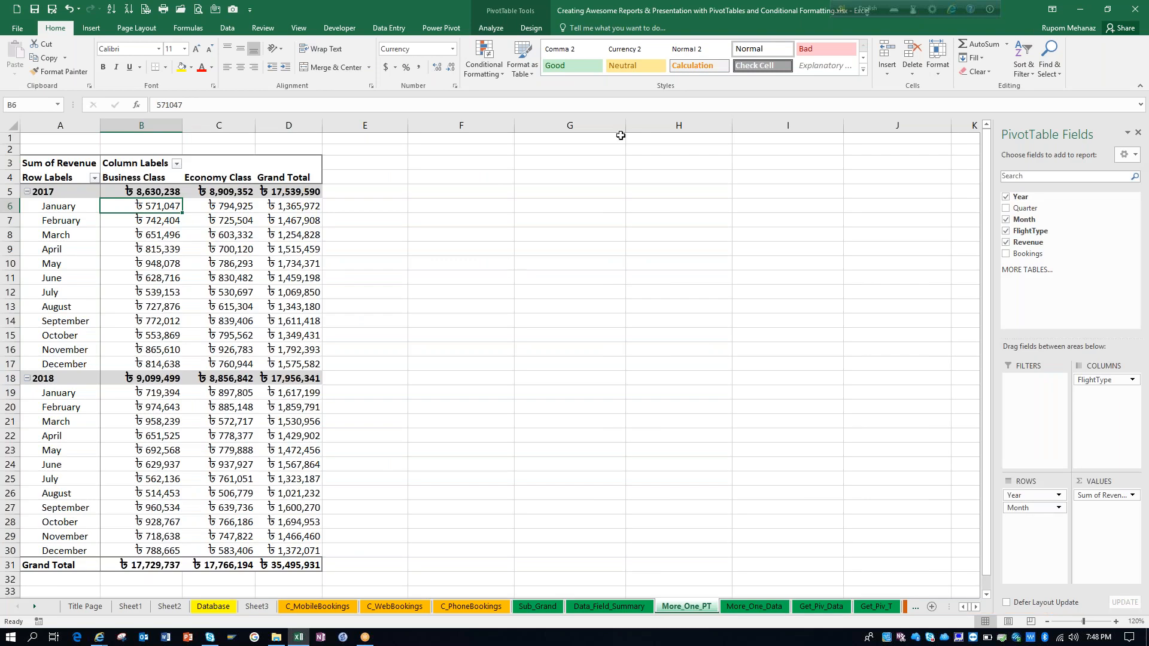
Step: Start a new calculated field for the pivot table and name it RevPerBook
{"action": "left_click", "coordinate": [488, 31]}
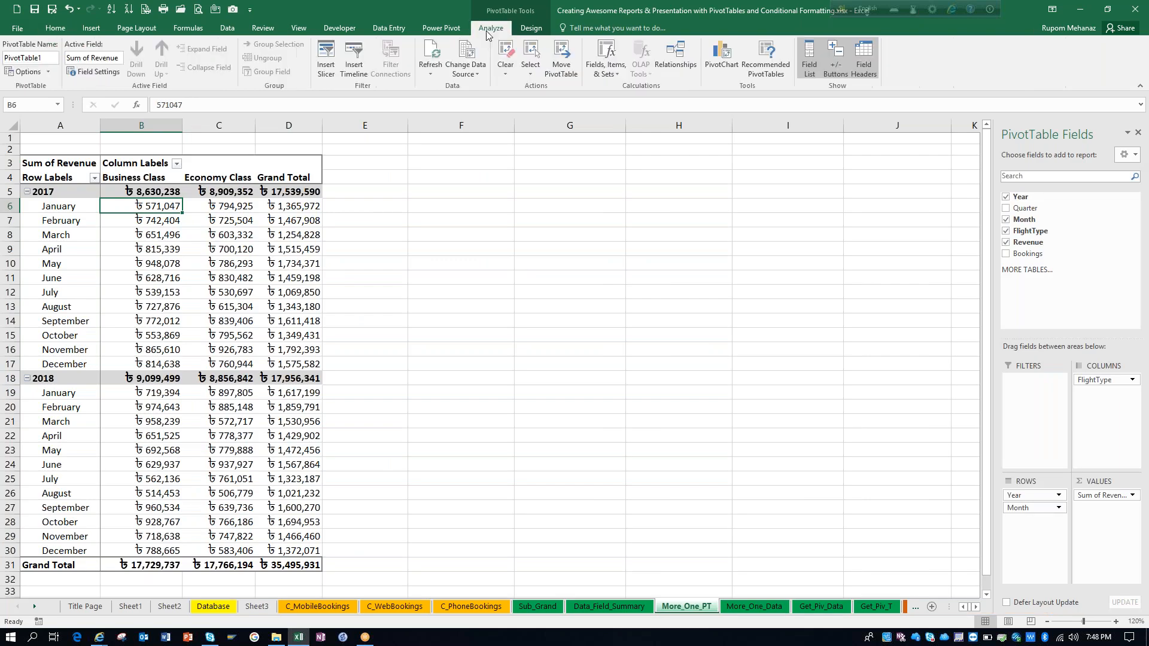
{"action": "left_click", "coordinate": [530, 29]}
{"action": "left_click", "coordinate": [491, 29]}
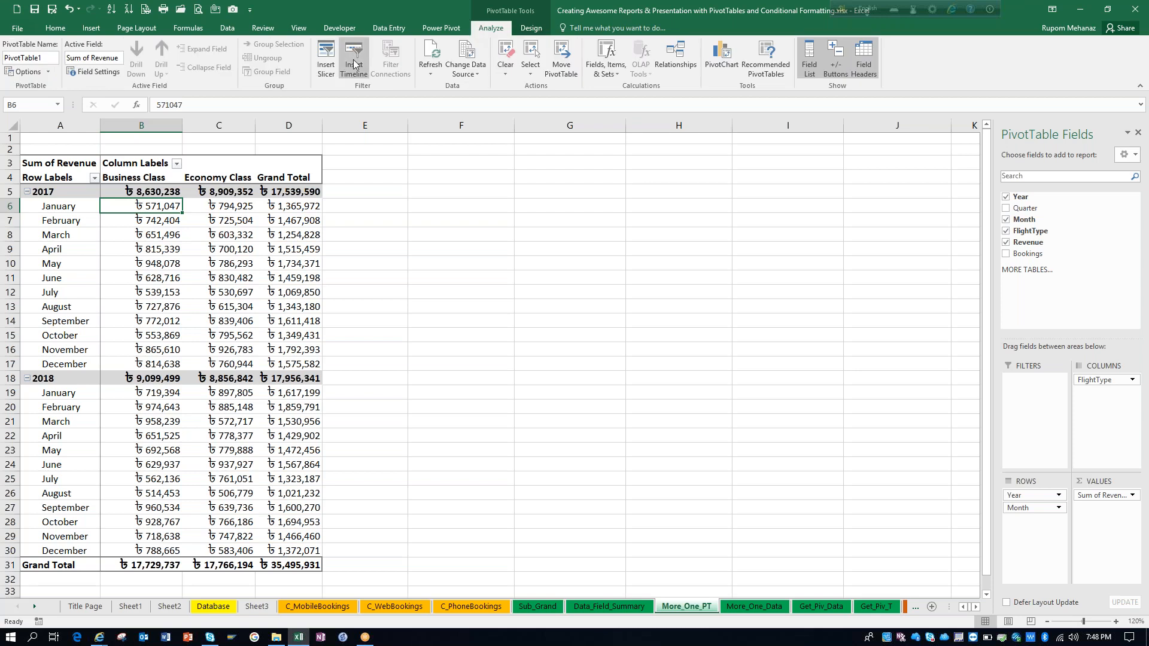
{"action": "left_click", "coordinate": [607, 77]}
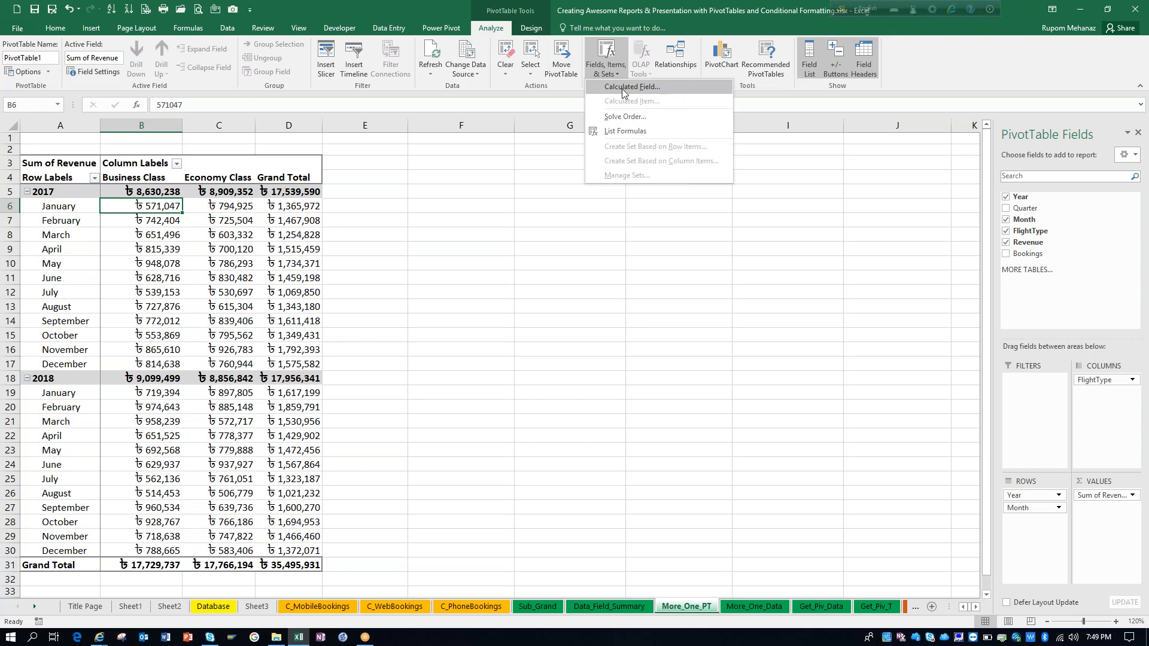
{"action": "left_click", "coordinate": [623, 87]}
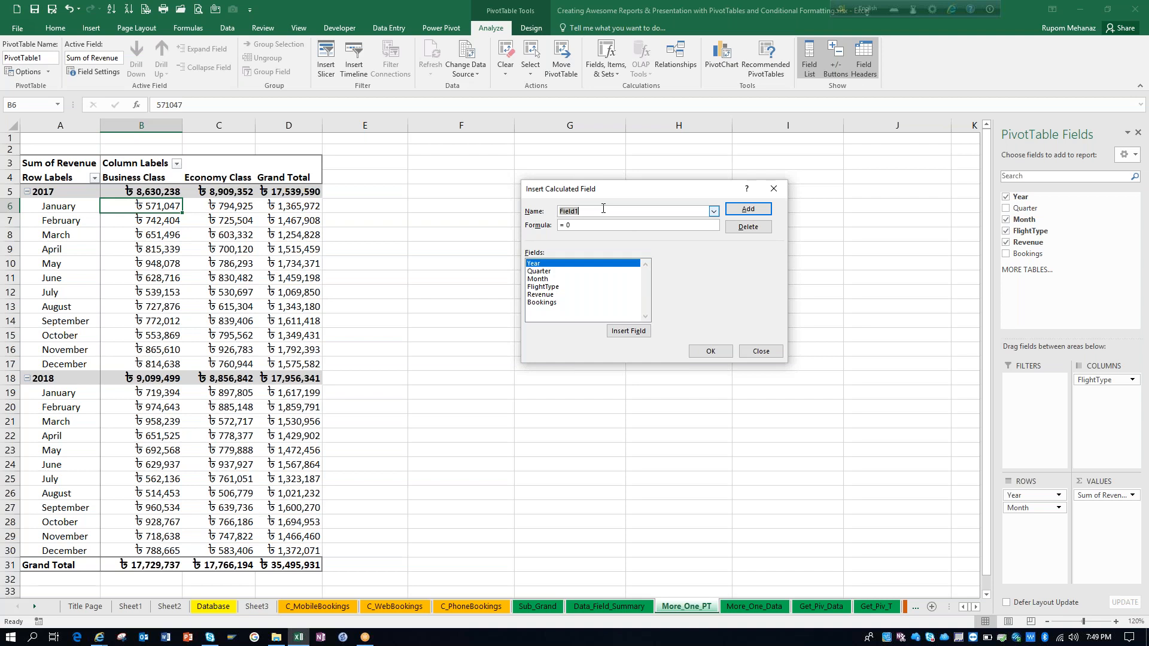
{"action": "type", "text": "RevPerBook"}
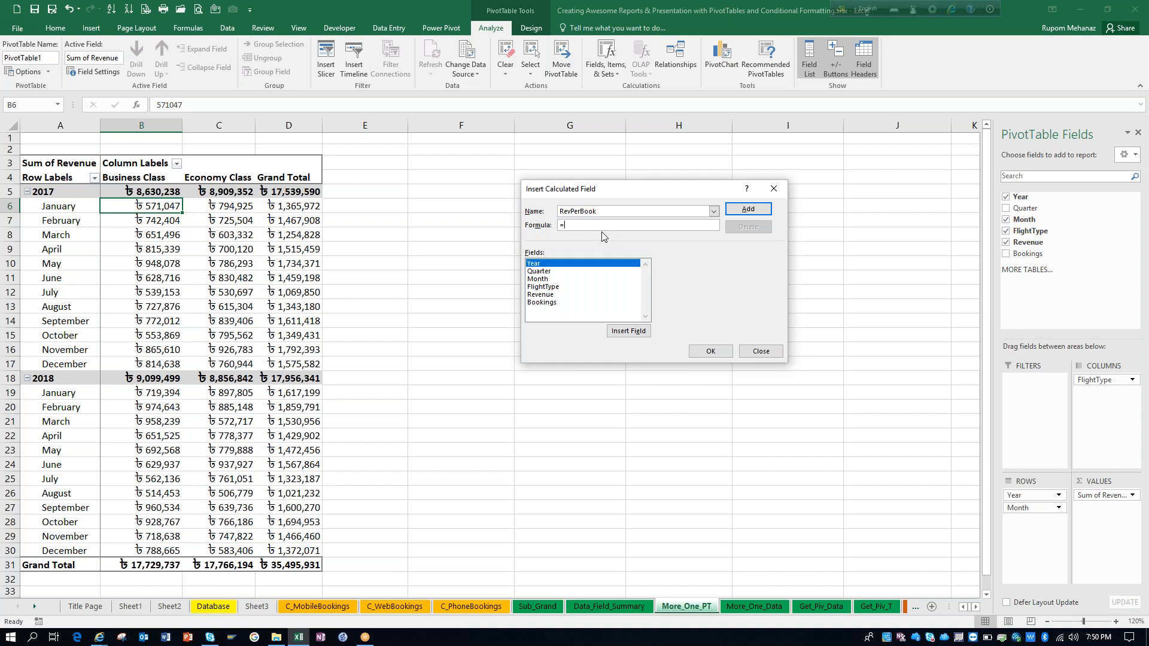
{"action": "left_click", "coordinate": [542, 296]}
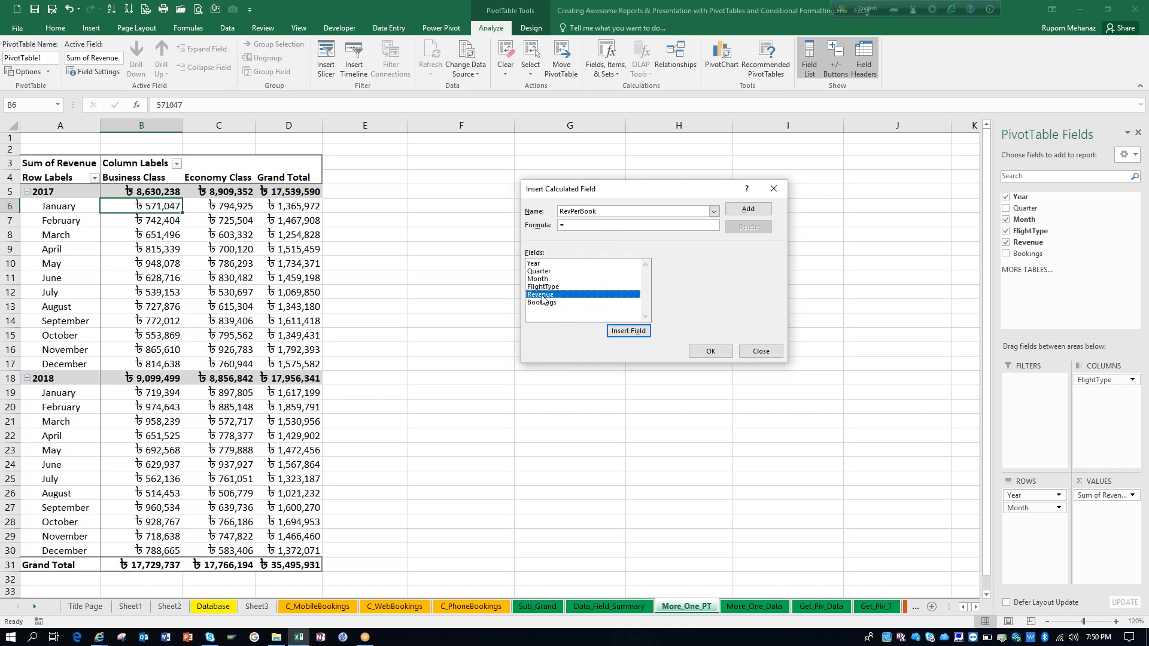
{"action": "left_click", "coordinate": [747, 214]}
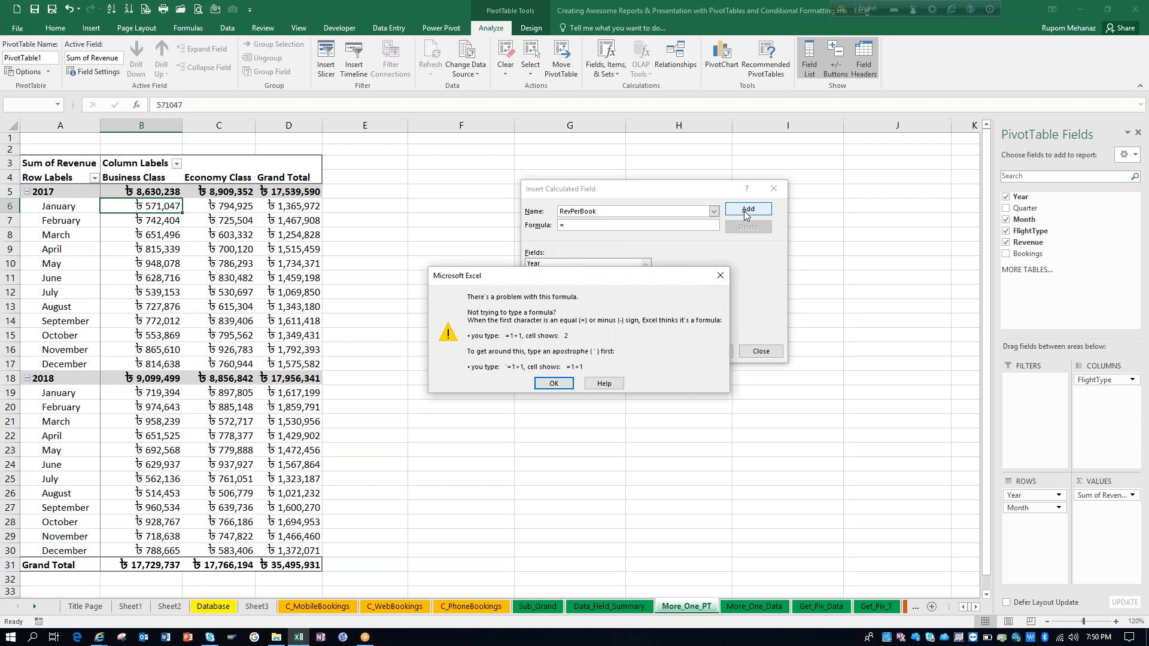
{"action": "left_click", "coordinate": [563, 386]}
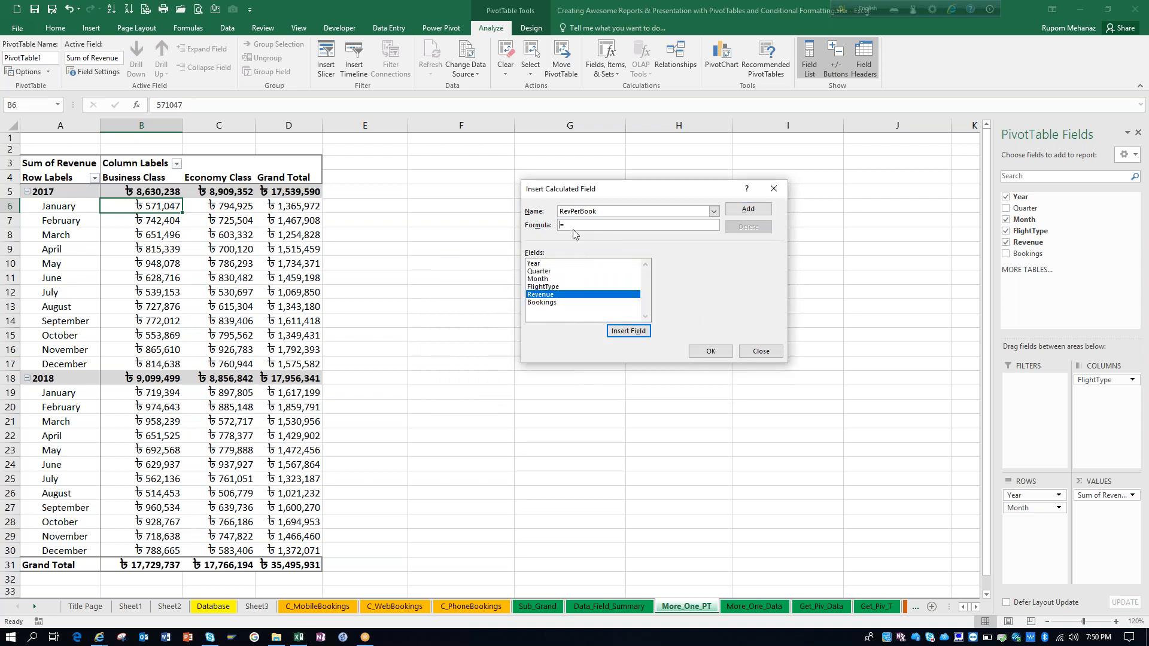
Step: Set the RevPerBook formula to = Revenue/ Bookings and add the calculated field to the pivot table
{"action": "left_click_drag", "start_coordinate": [567, 226], "coordinate": [551, 225]}
{"action": "double_click", "coordinate": [557, 295]}
{"action": "double_click", "coordinate": [549, 303]}
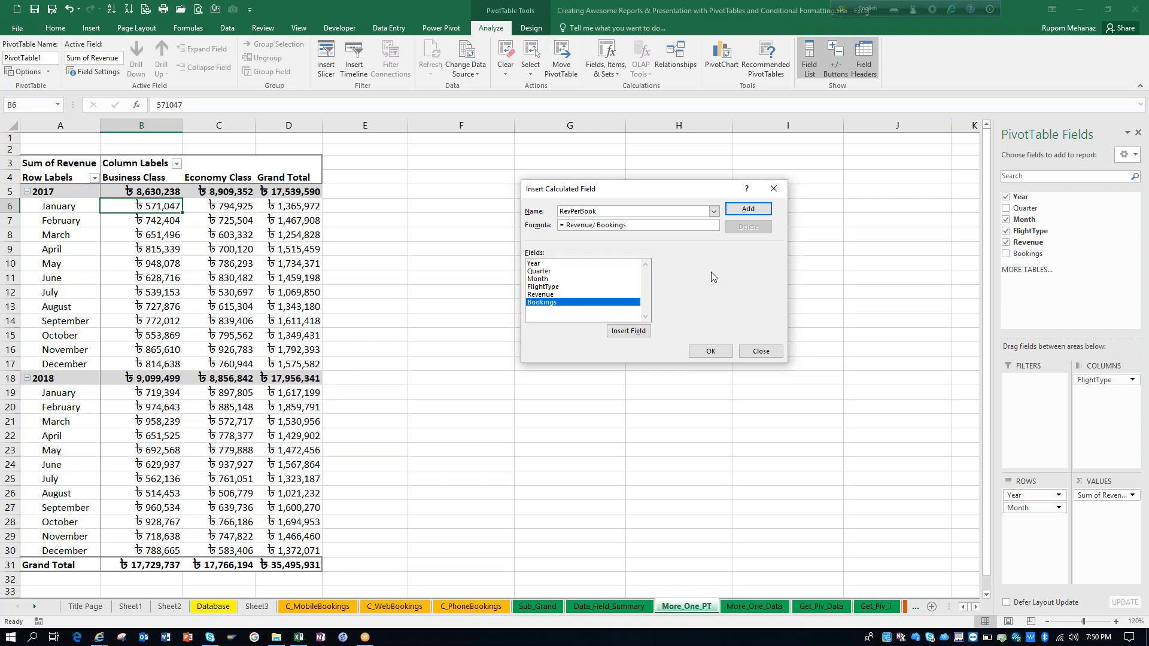
{"action": "left_click", "coordinate": [638, 333]}
{"action": "key", "text": "BackSpace"}
{"action": "key", "text": "BackSpace"}
{"action": "key", "text": "BackSpace"}
{"action": "key", "text": "BackSpace"}
{"action": "key", "text": "BackSpace"}
{"action": "key", "text": "BackSpace"}
{"action": "key", "text": "BackSpace"}
{"action": "key", "text": "BackSpace"}
{"action": "key", "text": "BackSpace"}
{"action": "left_click", "coordinate": [748, 209]}
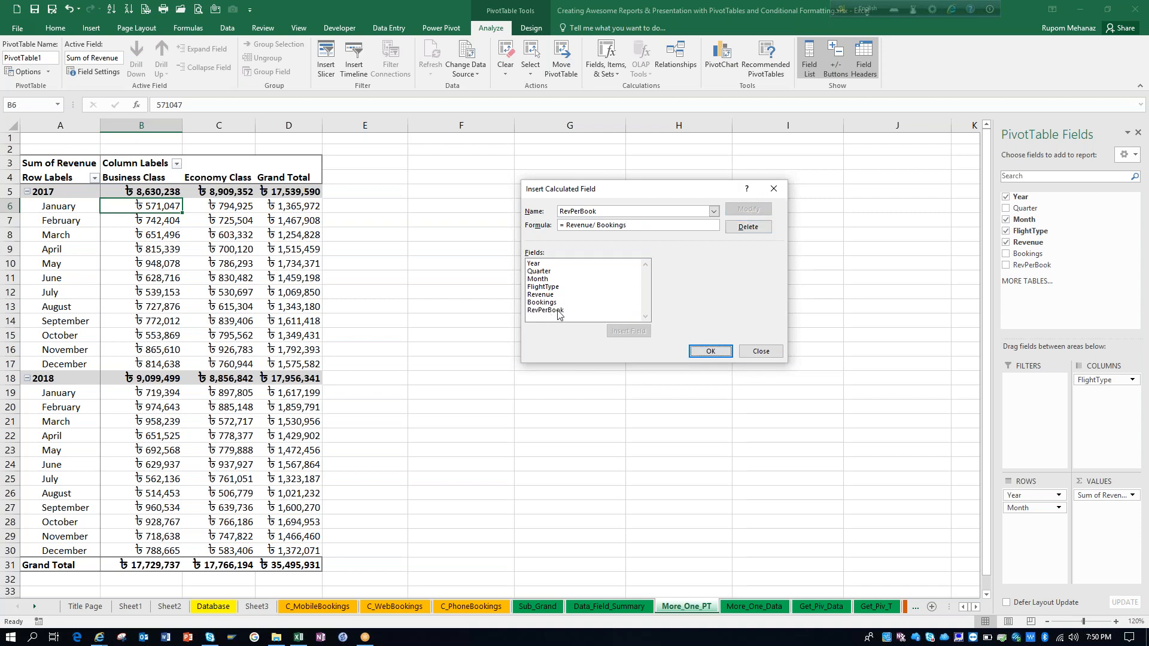
{"action": "left_click", "coordinate": [557, 310]}
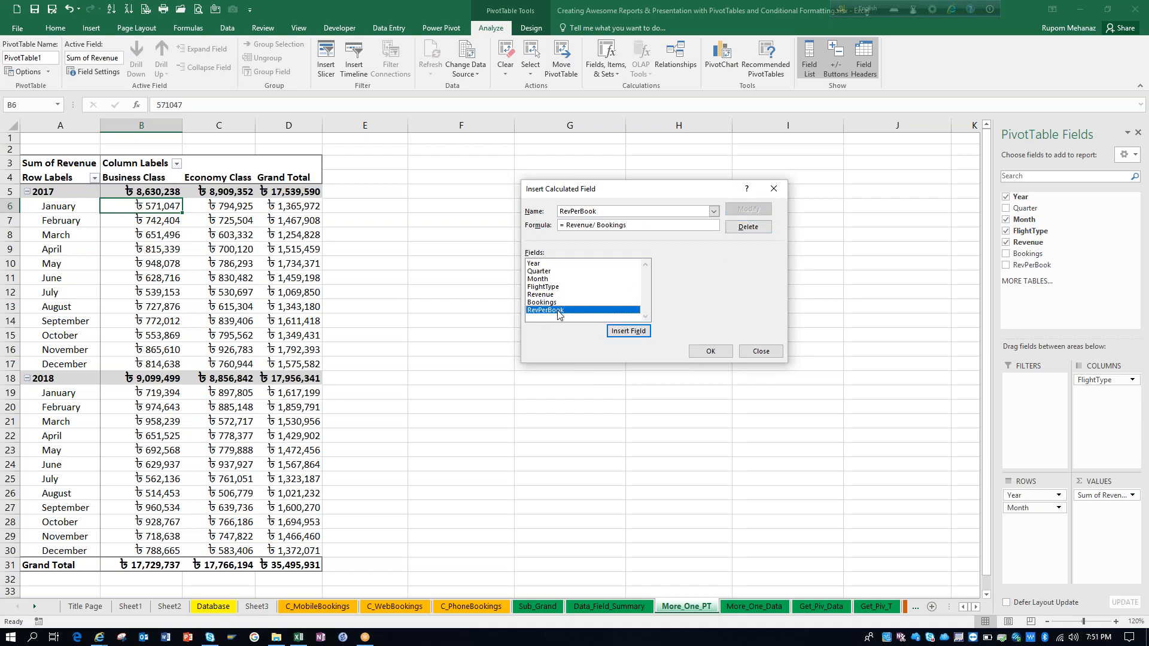
{"action": "left_click", "coordinate": [709, 351]}
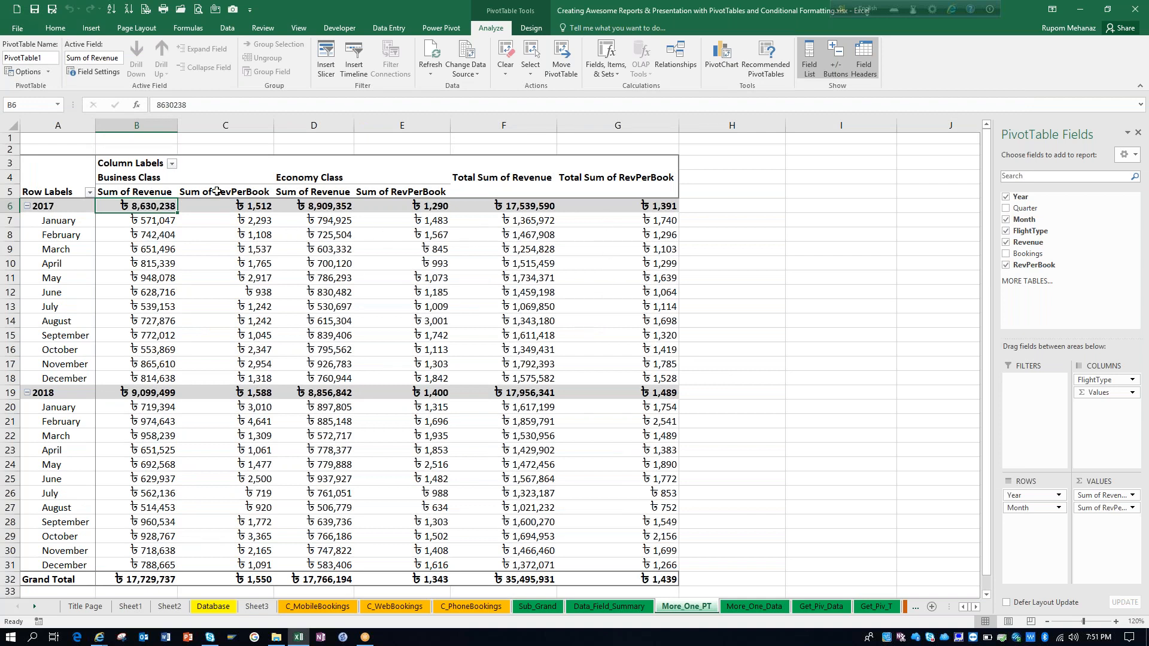
Step: Examine the Business Class Sum of RevPerBook values for the 2017 months
{"action": "left_click", "coordinate": [217, 192]}
{"action": "left_click", "coordinate": [250, 220]}
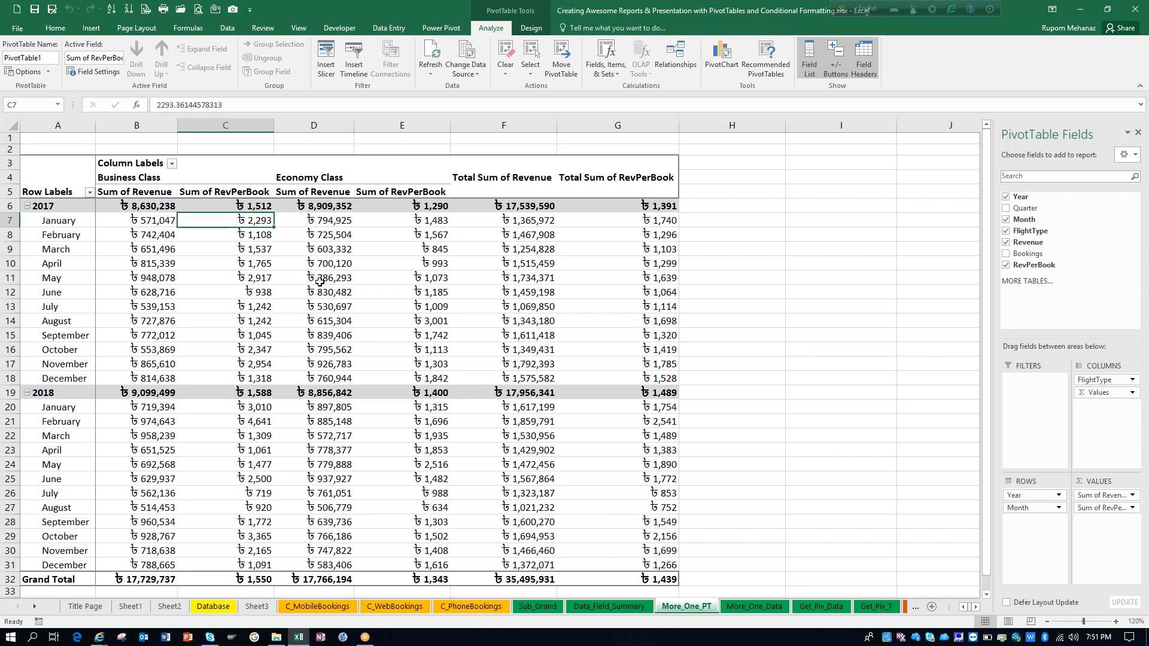
{"action": "key", "text": "Down"}
{"action": "key", "text": "Down"}
{"action": "key", "text": "Down"}
{"action": "key", "text": "Down"}
{"action": "key", "text": "Down"}
{"action": "key", "text": "Down"}
{"action": "key", "text": "Down"}
{"action": "key", "text": "Down"}
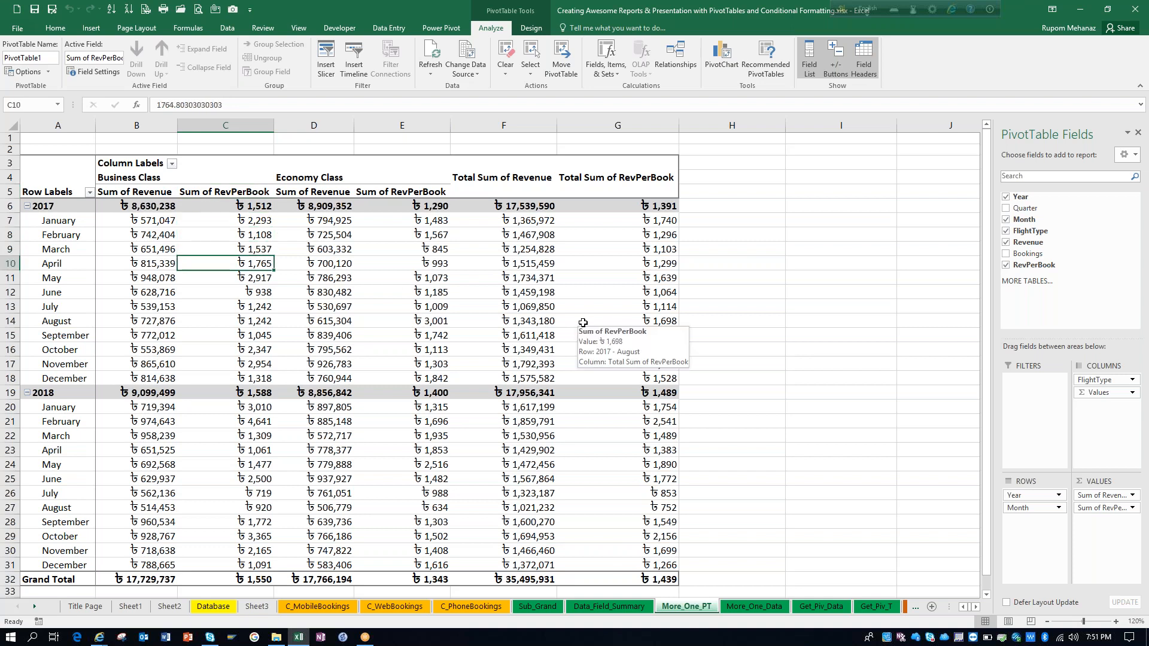
{"action": "key", "text": "Up"}
{"action": "key", "text": "Up"}
{"action": "key", "text": "Up"}
{"action": "key", "text": "Up"}
{"action": "key", "text": "Up"}
{"action": "key", "text": "Up"}
{"action": "key", "text": "Up"}
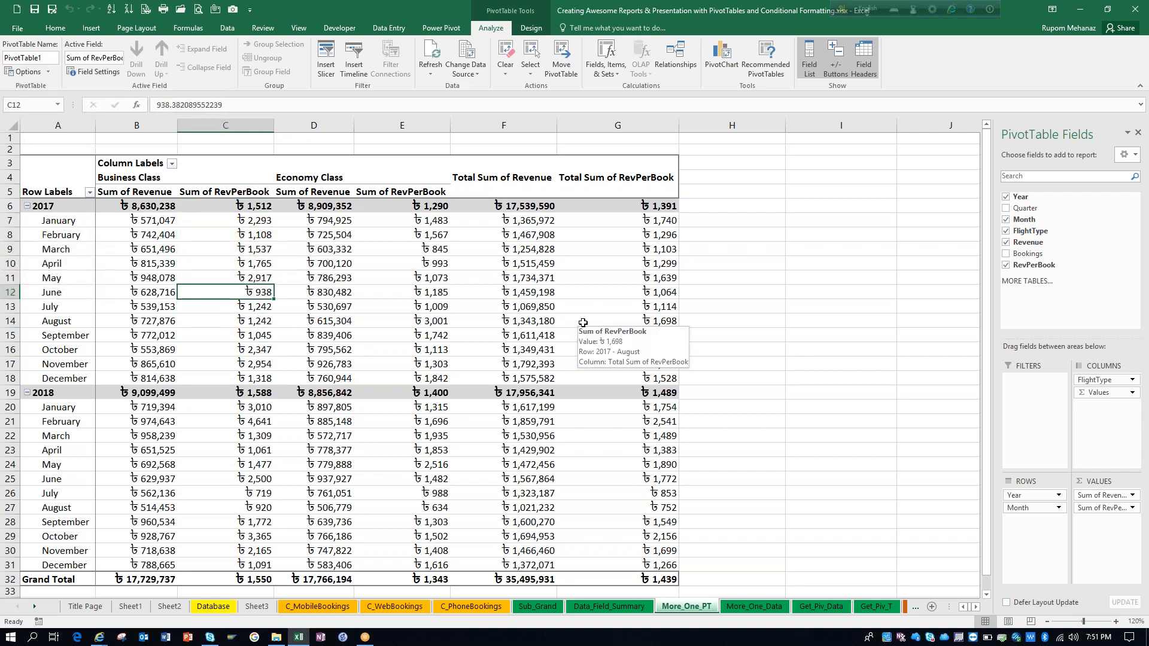
Step: Examine the remaining Business Class Sum of RevPerBook values through the Grand Total and return to January 2017
{"action": "key", "text": "Down"}
{"action": "key", "text": "Down"}
{"action": "key", "text": "Down"}
{"action": "key", "text": "Down"}
{"action": "key", "text": "Down"}
{"action": "key", "text": "Down"}
{"action": "key", "text": "Down"}
{"action": "key", "text": "Down"}
{"action": "key", "text": "Down"}
{"action": "key", "text": "Down"}
{"action": "key", "text": "Down"}
{"action": "key", "text": "Down"}
{"action": "key", "text": "Down"}
{"action": "key", "text": "Down"}
{"action": "key", "text": "Down"}
{"action": "key", "text": "Down"}
{"action": "key", "text": "Down"}
{"action": "key", "text": "Down"}
{"action": "key", "text": "Down"}
{"action": "key", "text": "Down"}
{"action": "key", "text": "Down"}
{"action": "key", "text": "Down"}
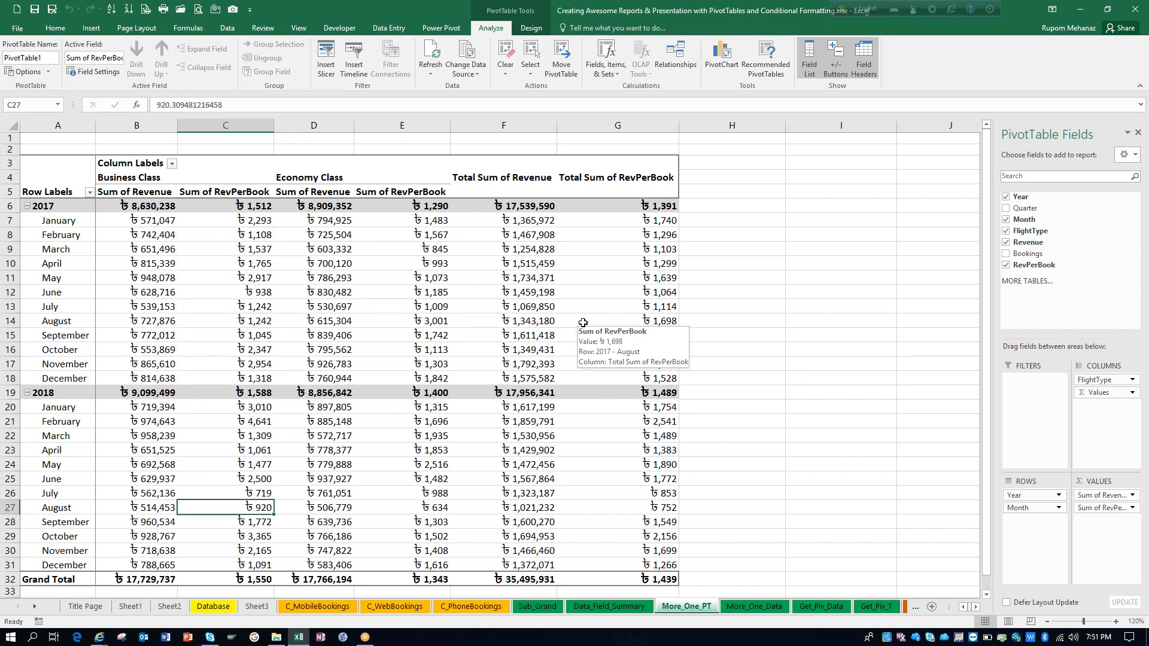
{"action": "key", "text": "Down"}
{"action": "key", "text": "Down"}
{"action": "key", "text": "Down"}
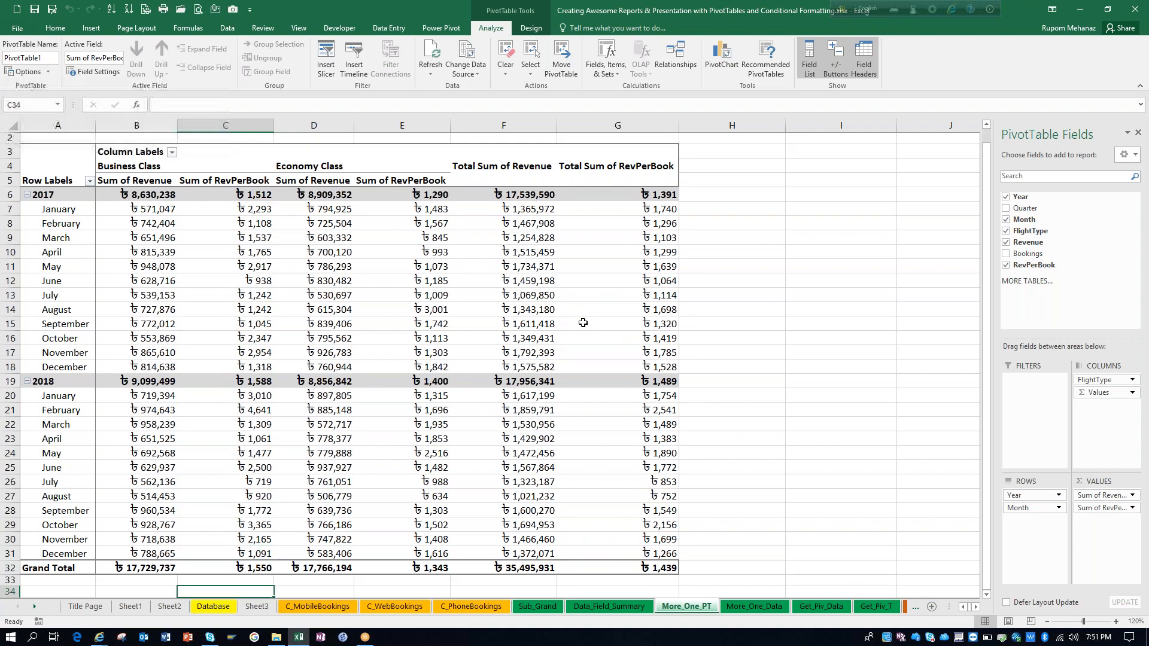
{"action": "key", "text": "ctrl+Up"}
{"action": "key", "text": "ctrl+Up"}
{"action": "key", "text": "Down"}
{"action": "key", "text": "Down"}
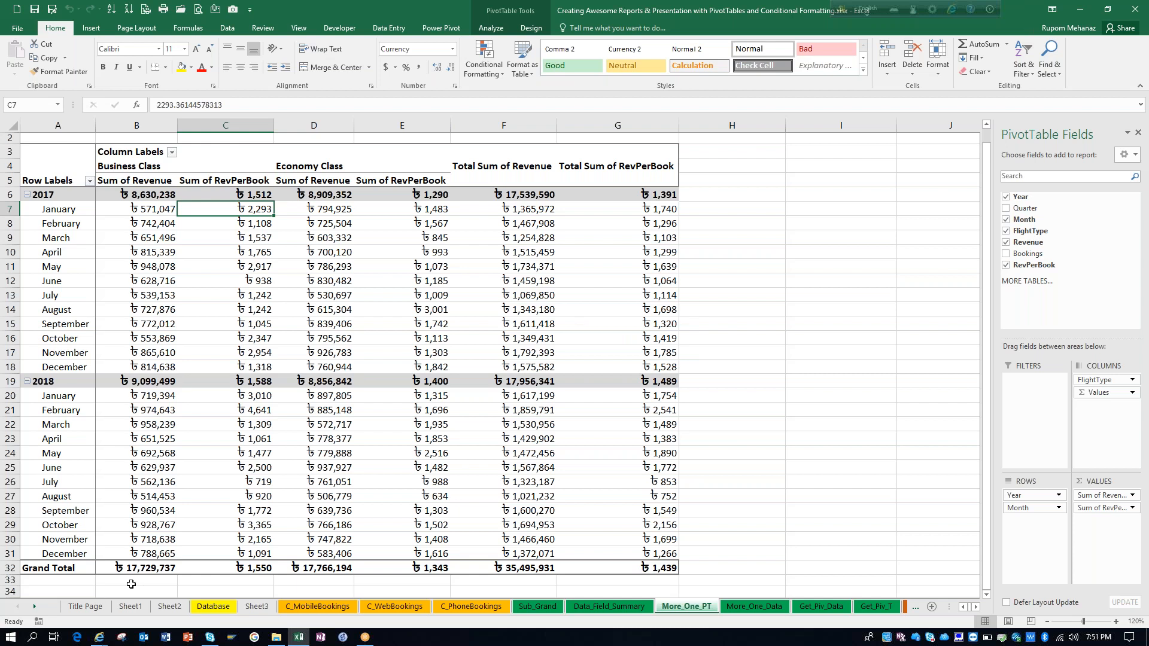
Step: Check the Title Page agenda, open the Get_Piv_T sheet and inspect the GETPIVOTDATA function in cell F2
{"action": "left_click", "coordinate": [85, 608]}
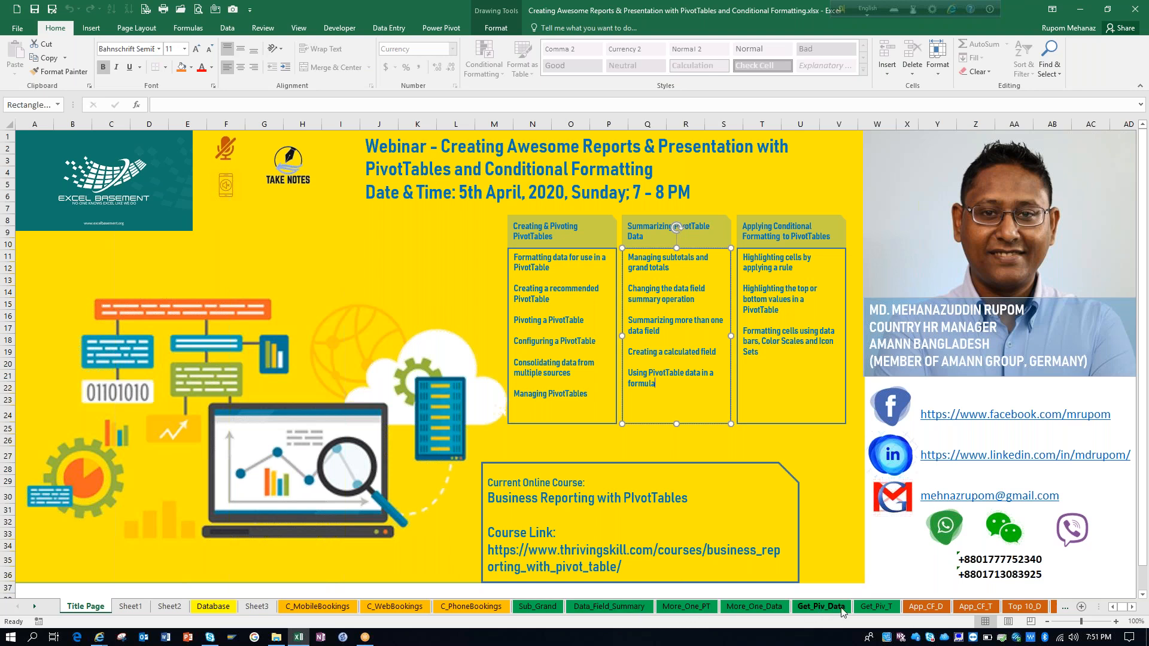
{"action": "left_click", "coordinate": [868, 607]}
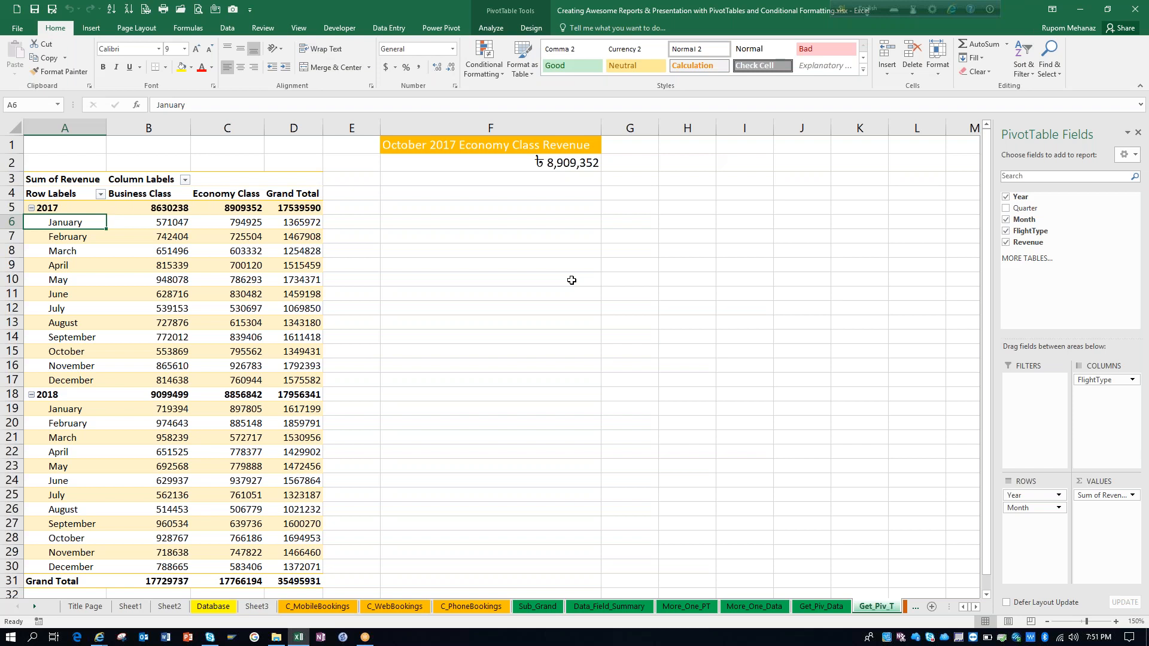
{"action": "left_click", "coordinate": [544, 161]}
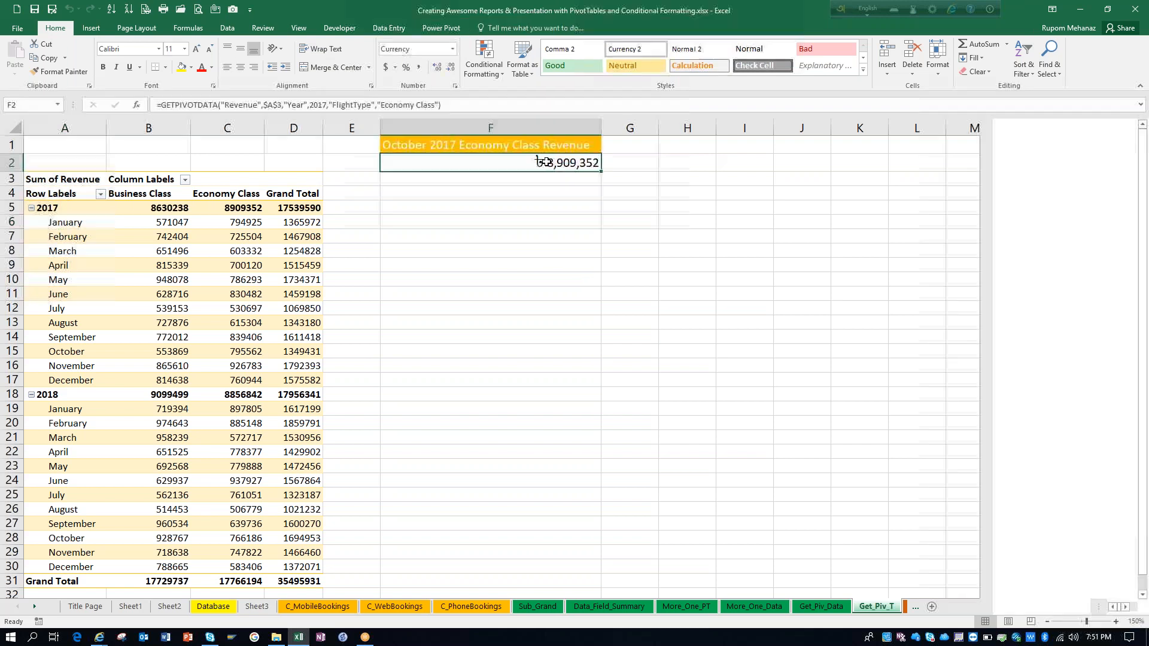
{"action": "double_click", "coordinate": [477, 162]}
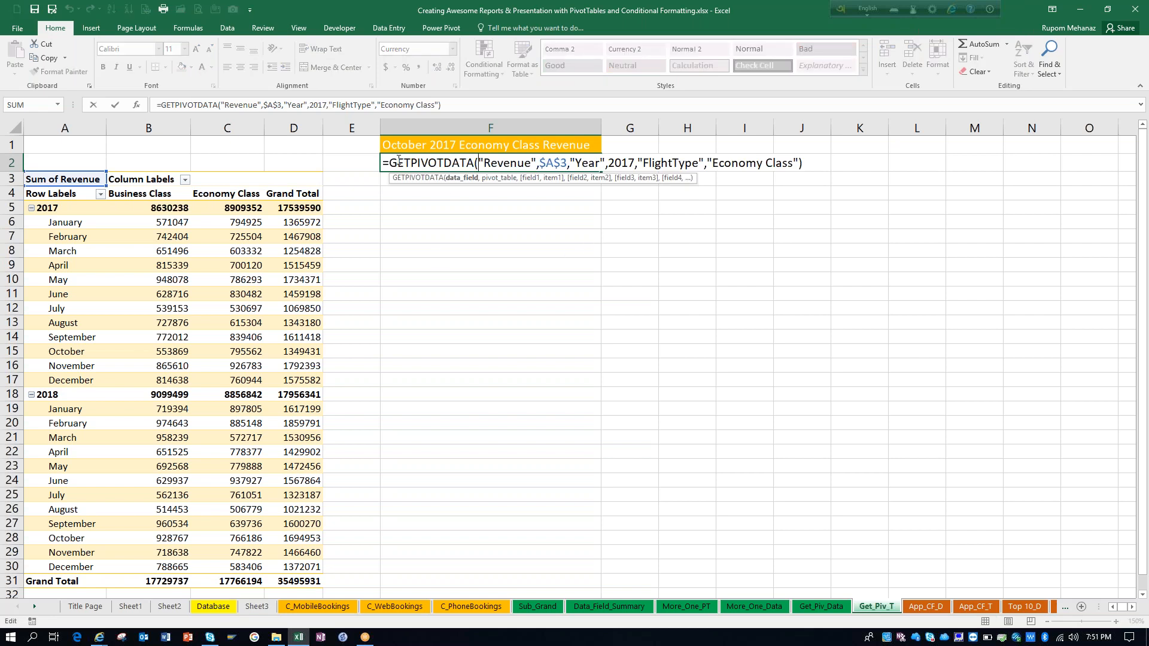
{"action": "left_click_drag", "start_coordinate": [390, 163], "coordinate": [474, 163]}
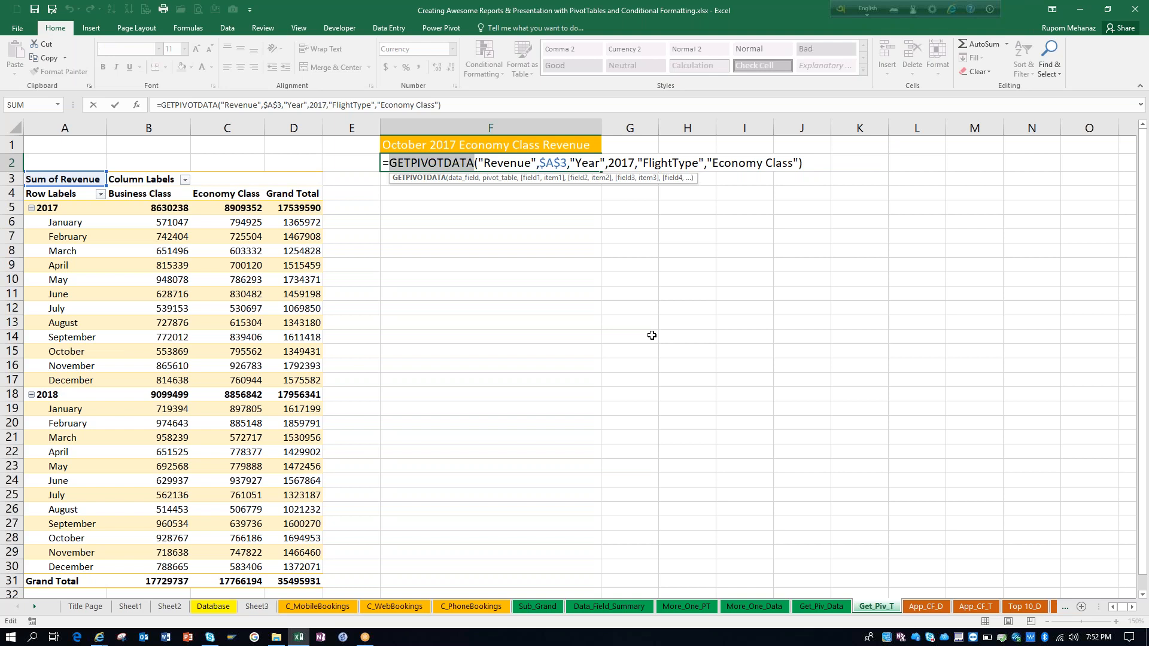
{"action": "key", "text": "Escape"}
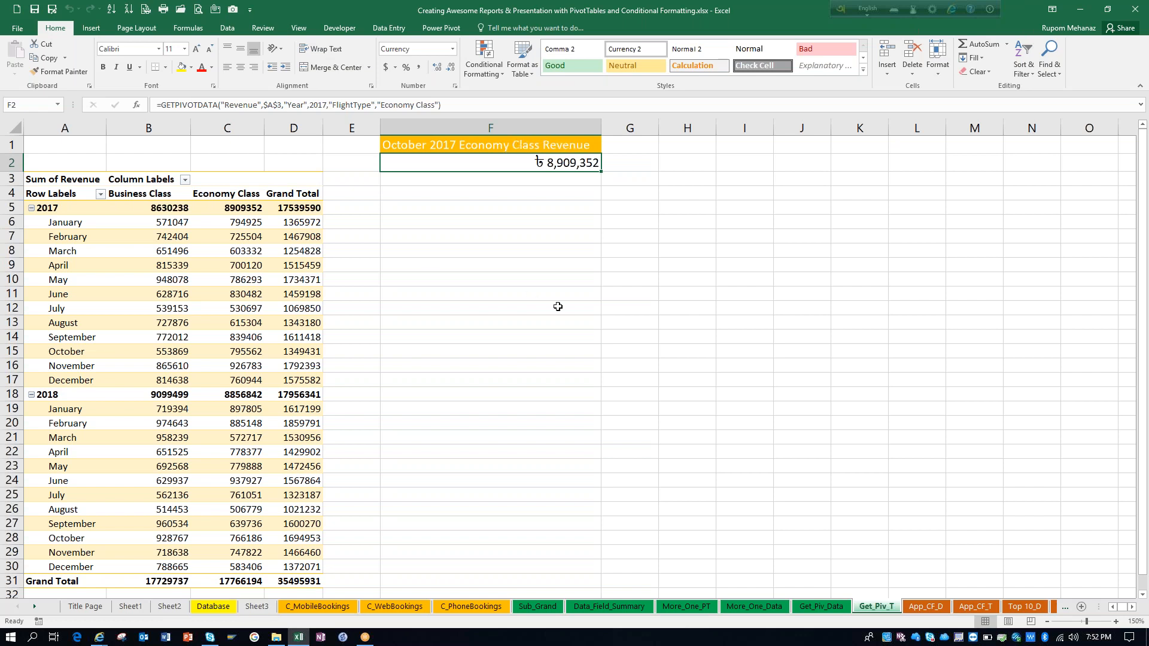
Step: Replace the formula in F2 with a pivot table reference to the October 2017 Economy Class revenue
{"action": "type", "text": "="}
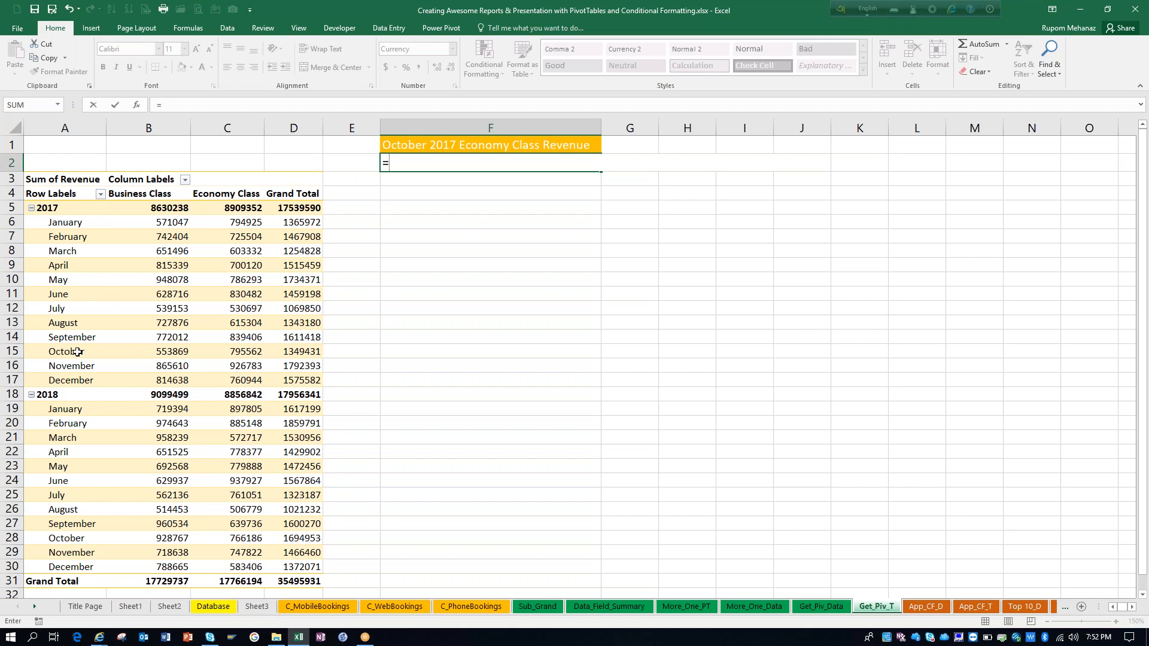
{"action": "left_click", "coordinate": [248, 351]}
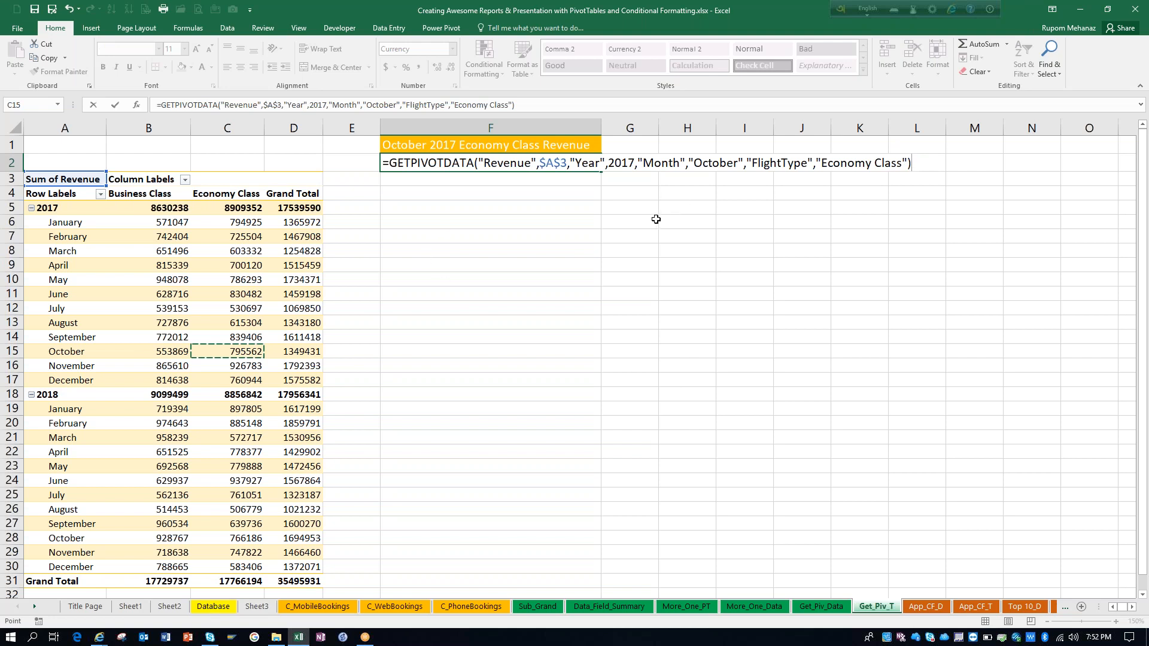
{"action": "key", "text": "ctrl+Return"}
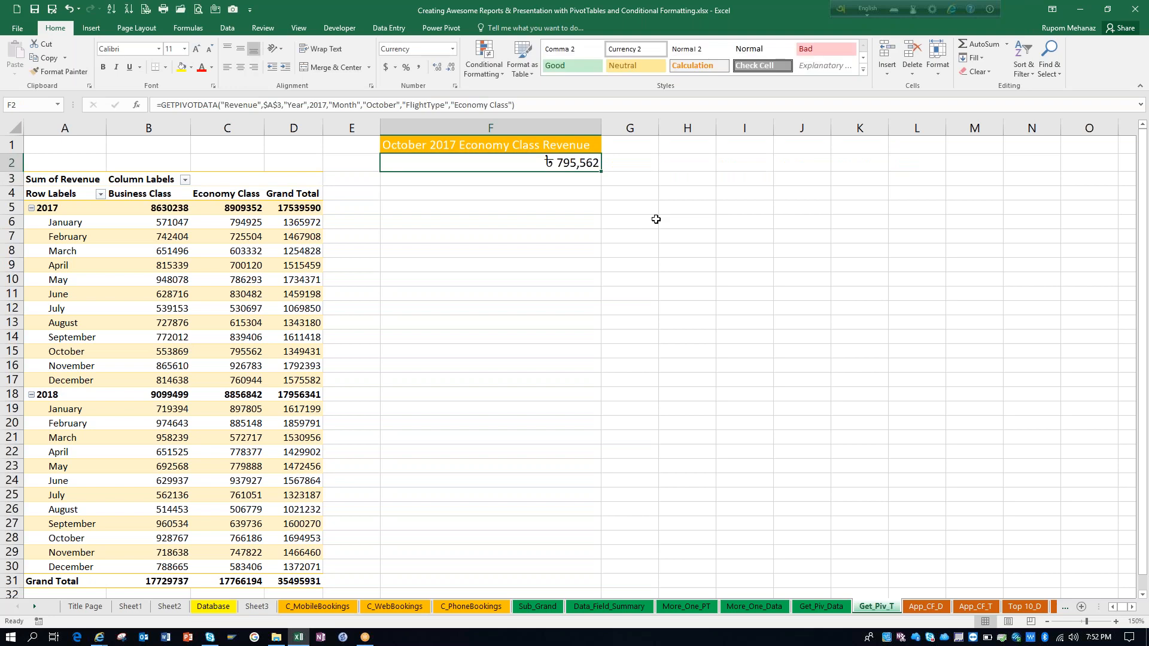
Step: Try a layout with Month as the column field and Year, FlightType and Quarter nested in the rows
{"action": "left_click", "coordinate": [165, 306]}
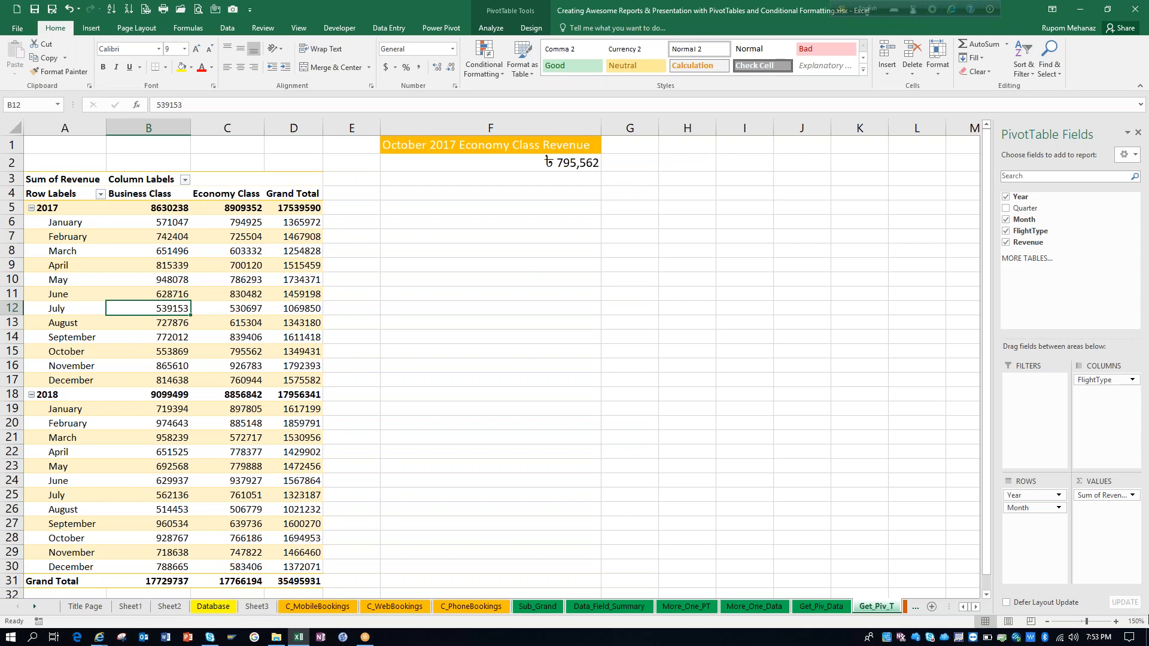
{"action": "left_click_drag", "start_coordinate": [1039, 507], "coordinate": [1106, 387]}
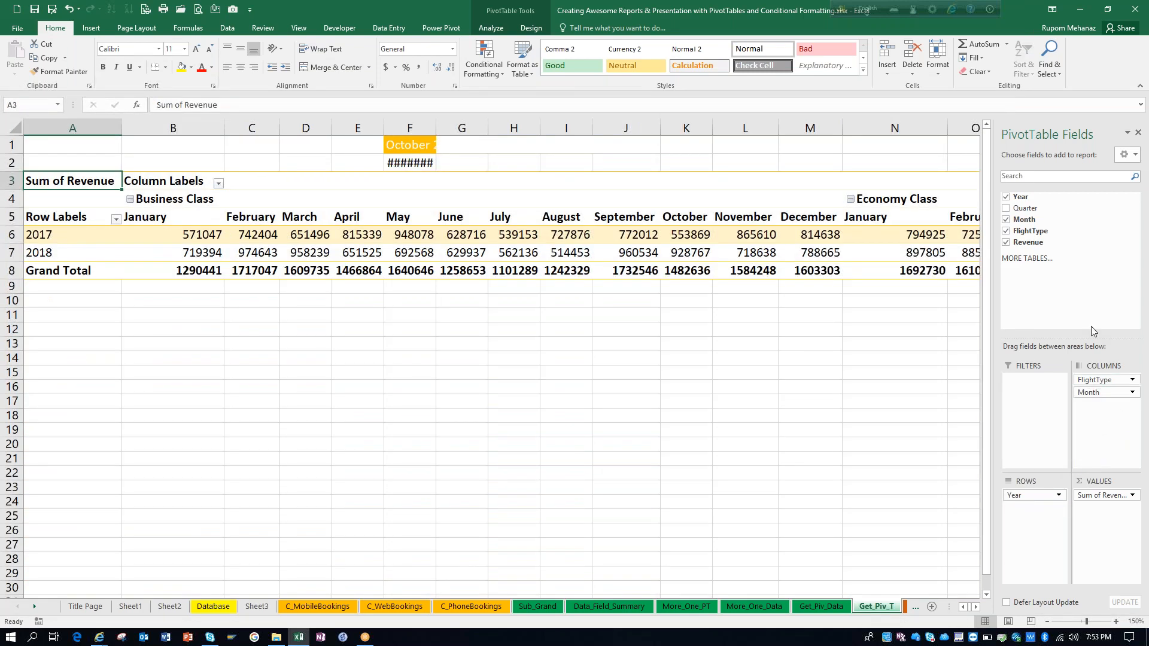
{"action": "left_click_drag", "start_coordinate": [1037, 209], "coordinate": [1044, 510]}
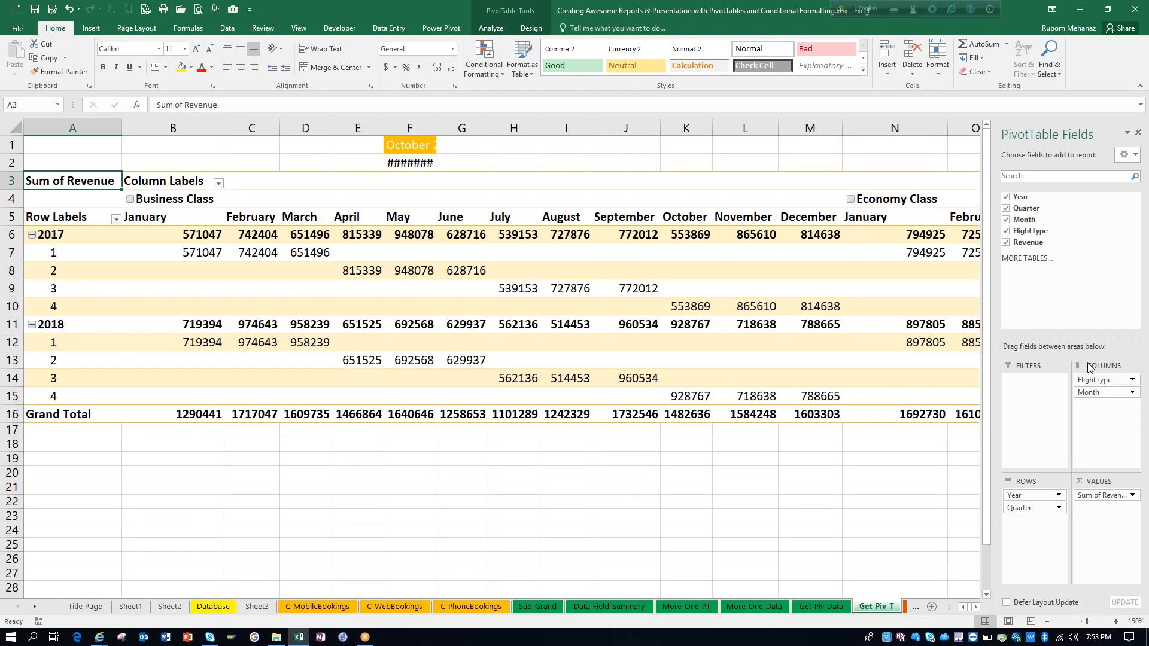
{"action": "left_click_drag", "start_coordinate": [1102, 380], "coordinate": [1029, 507]}
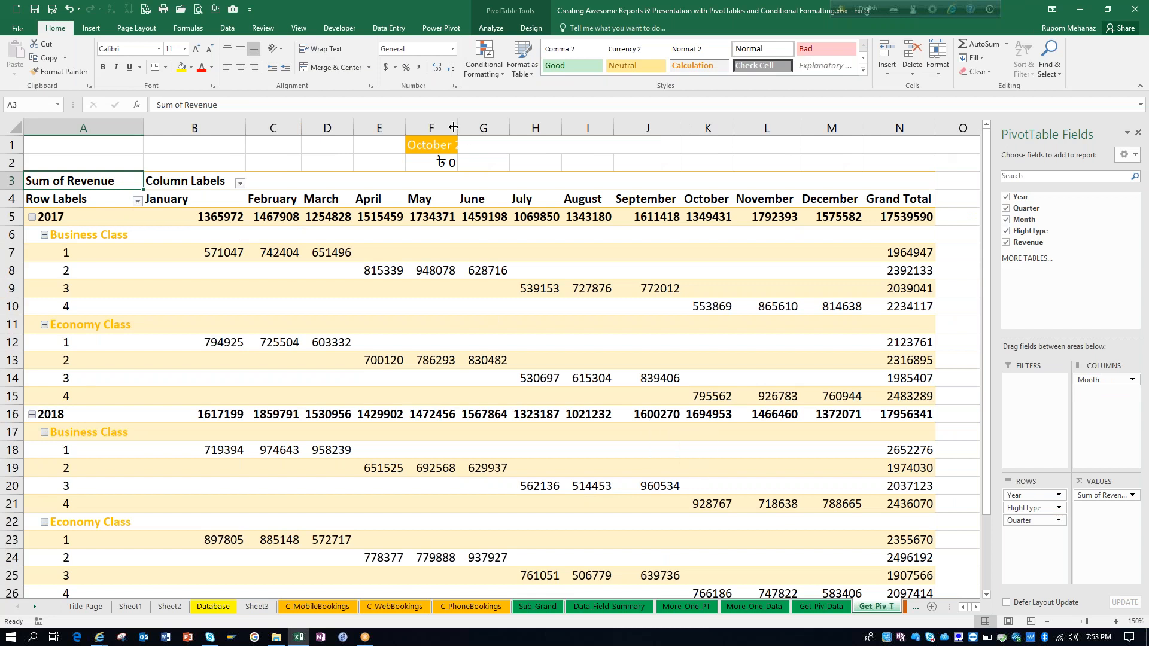
Step: Move FlightType back to the column fields ahead of Month and widen column F enough to show the revenue in F2
{"action": "left_click_drag", "start_coordinate": [454, 128], "coordinate": [568, 132]}
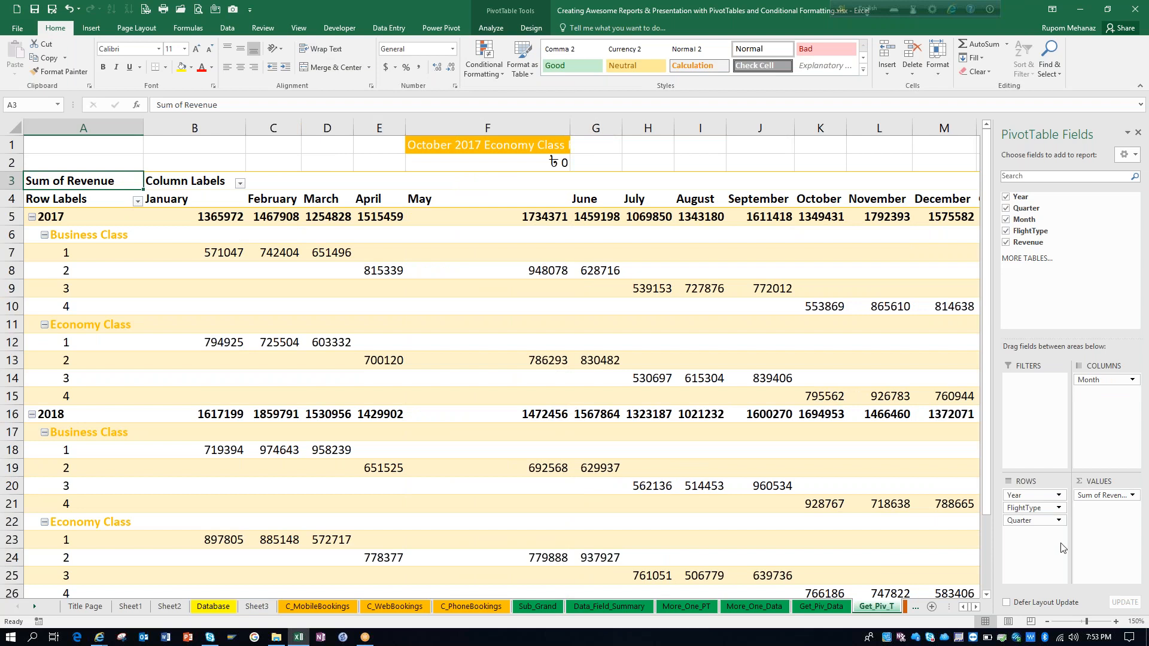
{"action": "key", "text": "ctrl+z"}
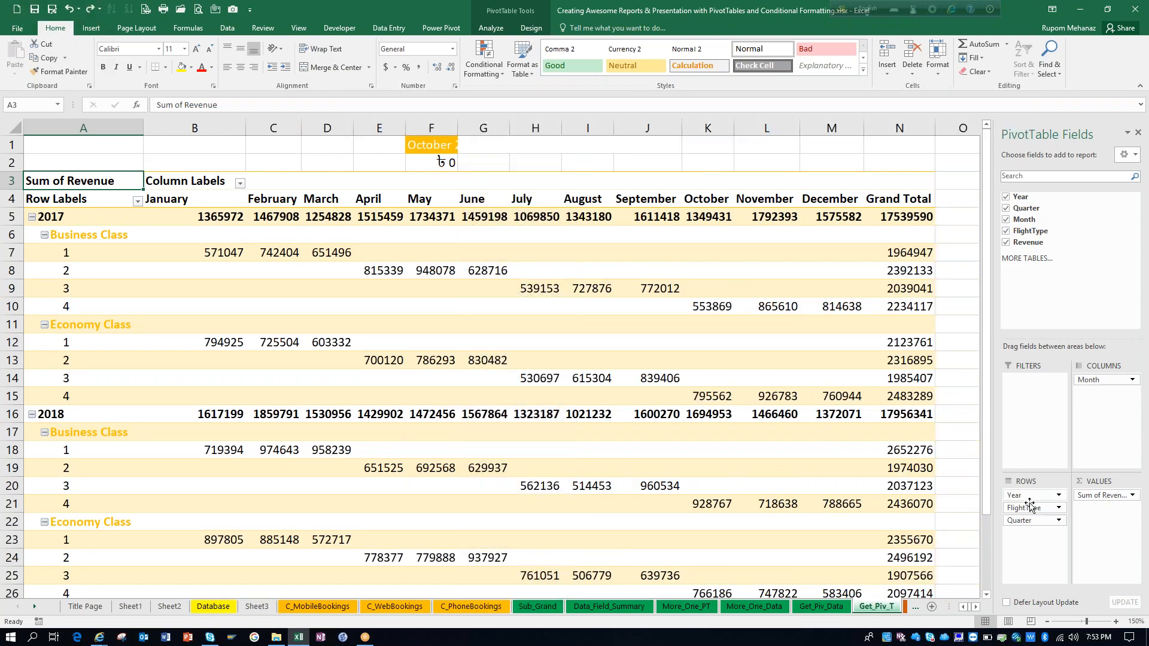
{"action": "left_click_drag", "start_coordinate": [1058, 500], "coordinate": [1093, 376]}
{"action": "left_click_drag", "start_coordinate": [1028, 508], "coordinate": [1110, 379]}
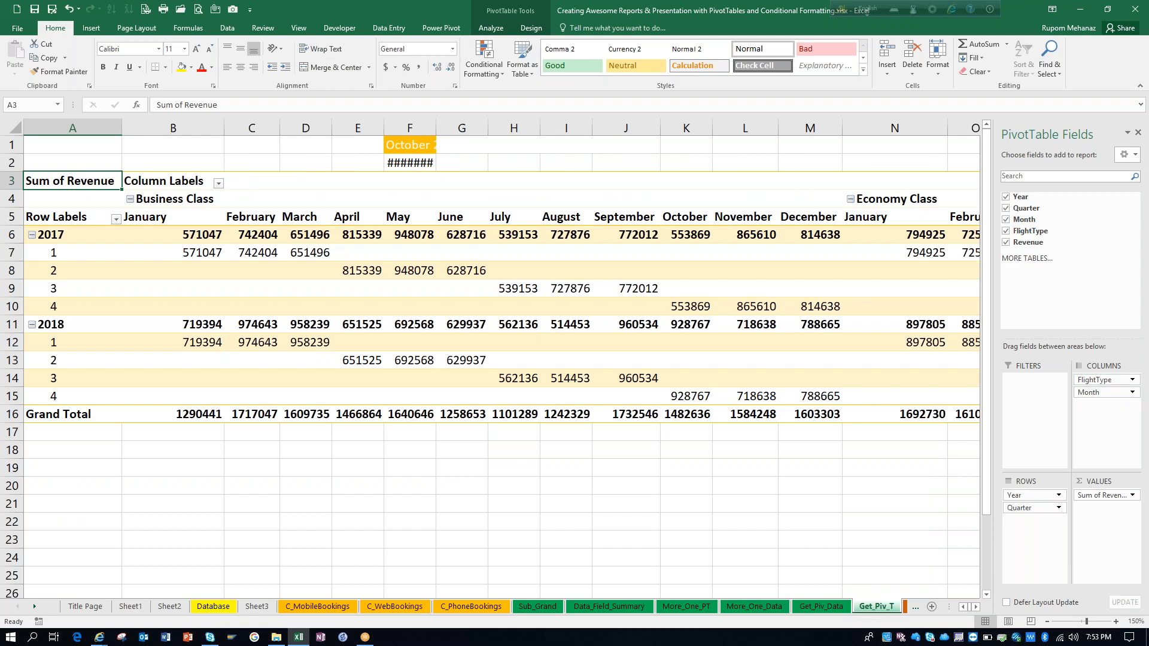
{"action": "left_click_drag", "start_coordinate": [435, 130], "coordinate": [475, 131]}
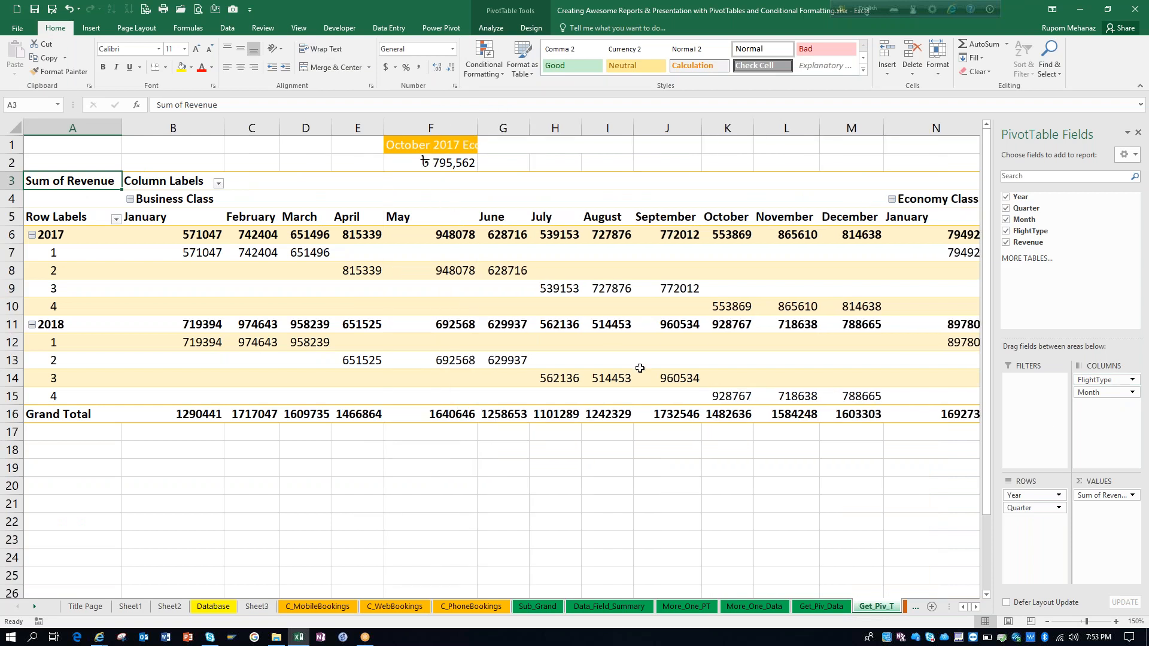
Step: Examine the F2 GETPIVOTDATA formula against the rearranged pivot table, including its Economy Class columns
{"action": "left_click", "coordinate": [452, 163]}
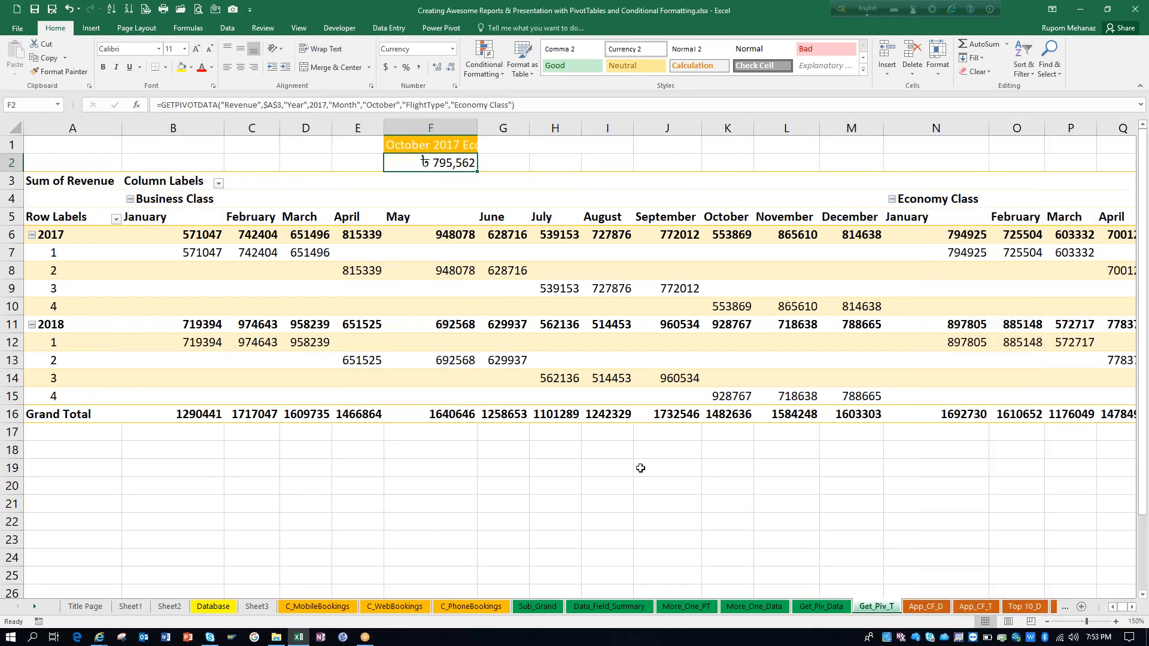
{"action": "key", "text": "F2"}
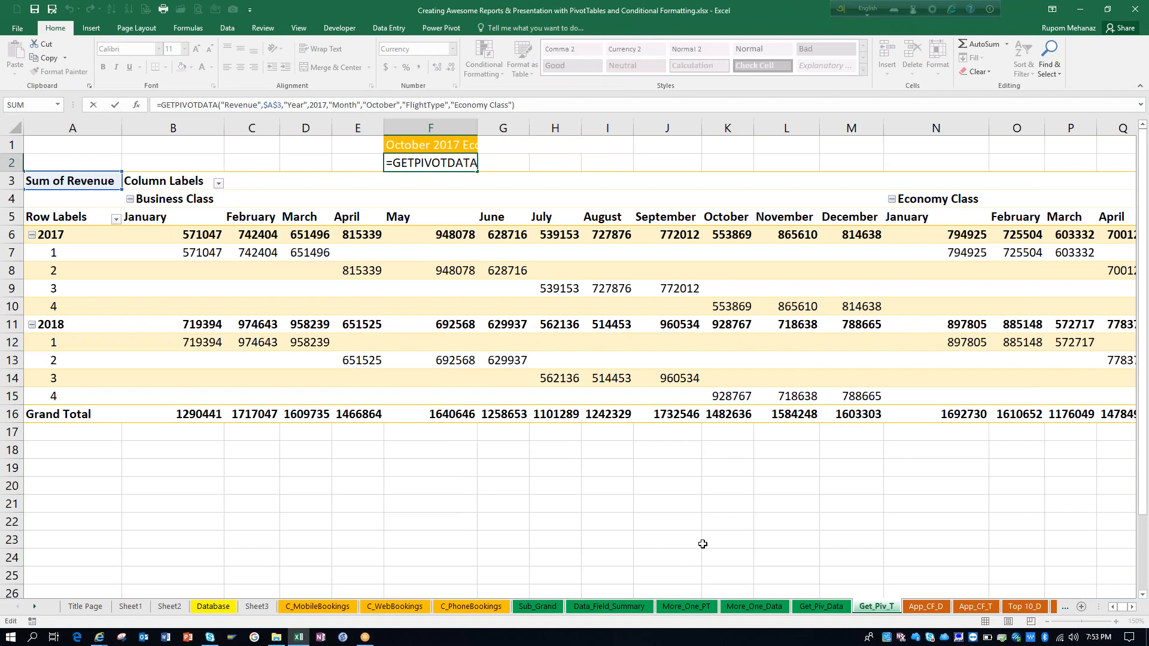
{"action": "left_click", "coordinate": [1133, 607]}
{"action": "left_click", "coordinate": [1133, 607]}
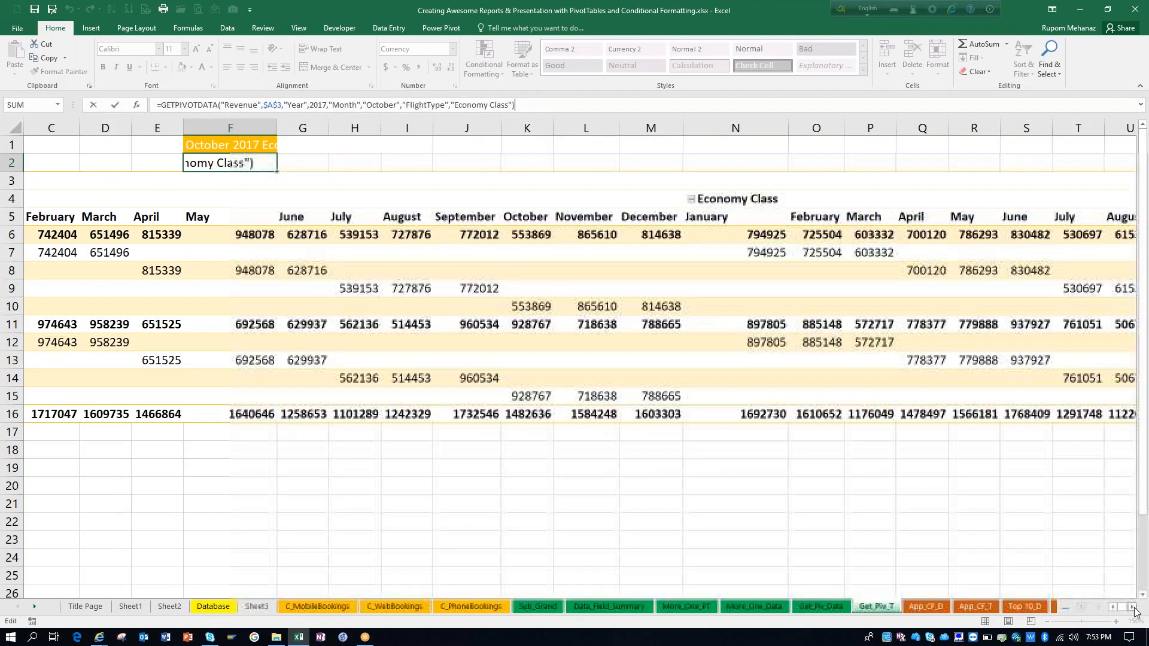
{"action": "left_click", "coordinate": [1133, 607]}
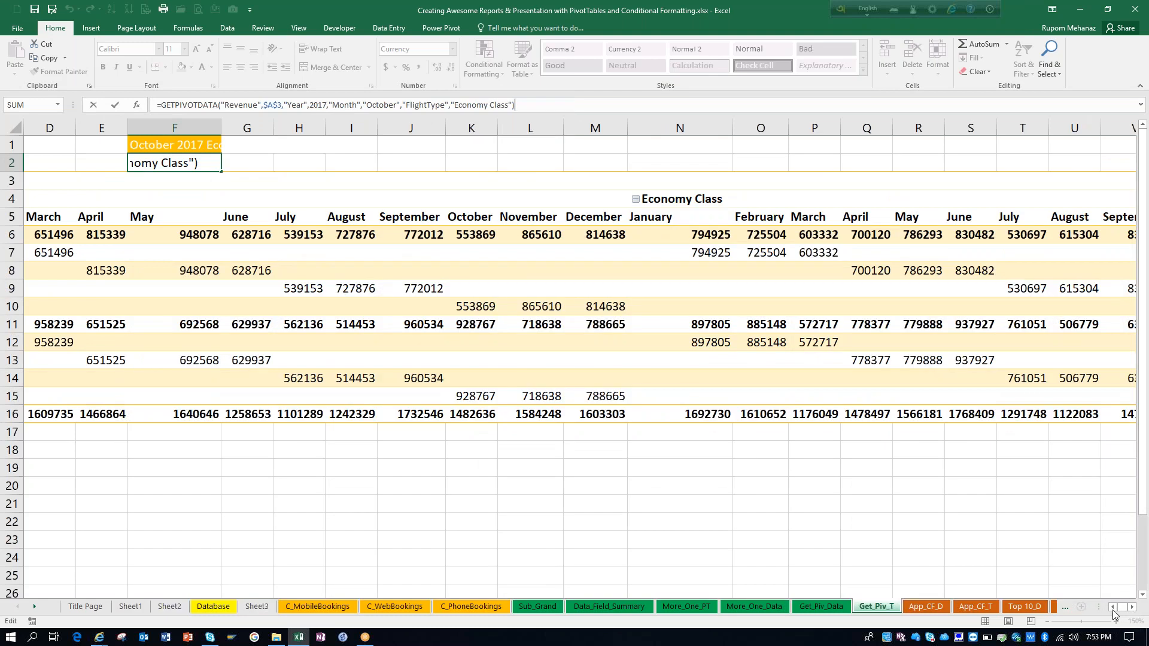
{"action": "left_click", "coordinate": [1113, 607]}
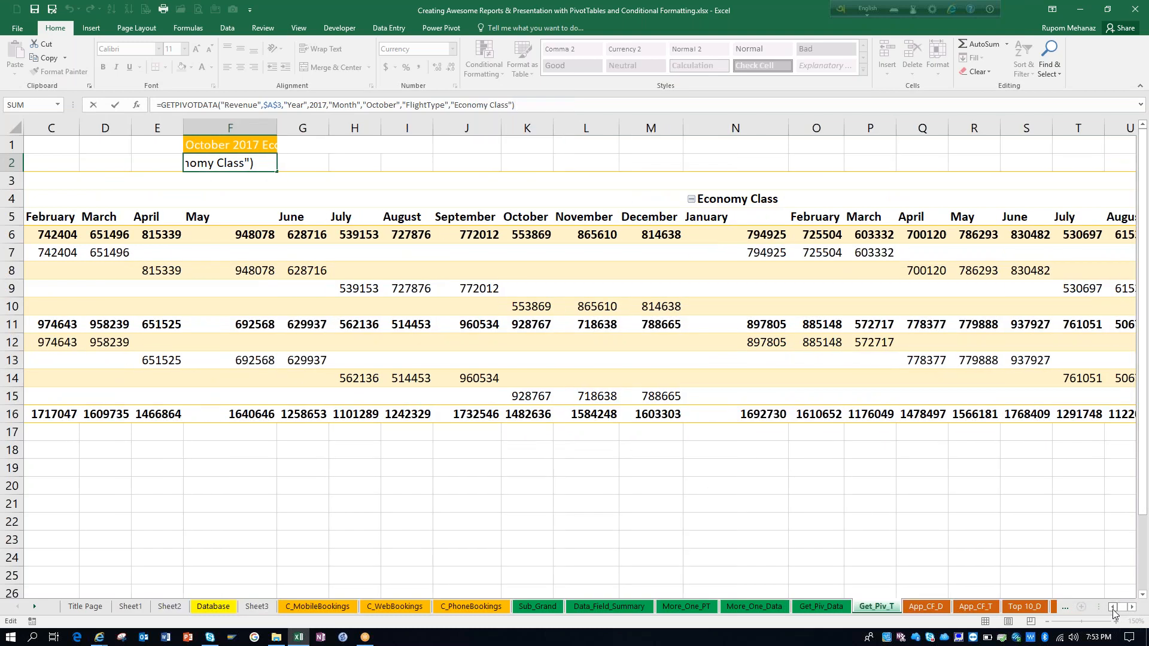
{"action": "left_click", "coordinate": [1113, 607]}
{"action": "left_click", "coordinate": [1114, 607]}
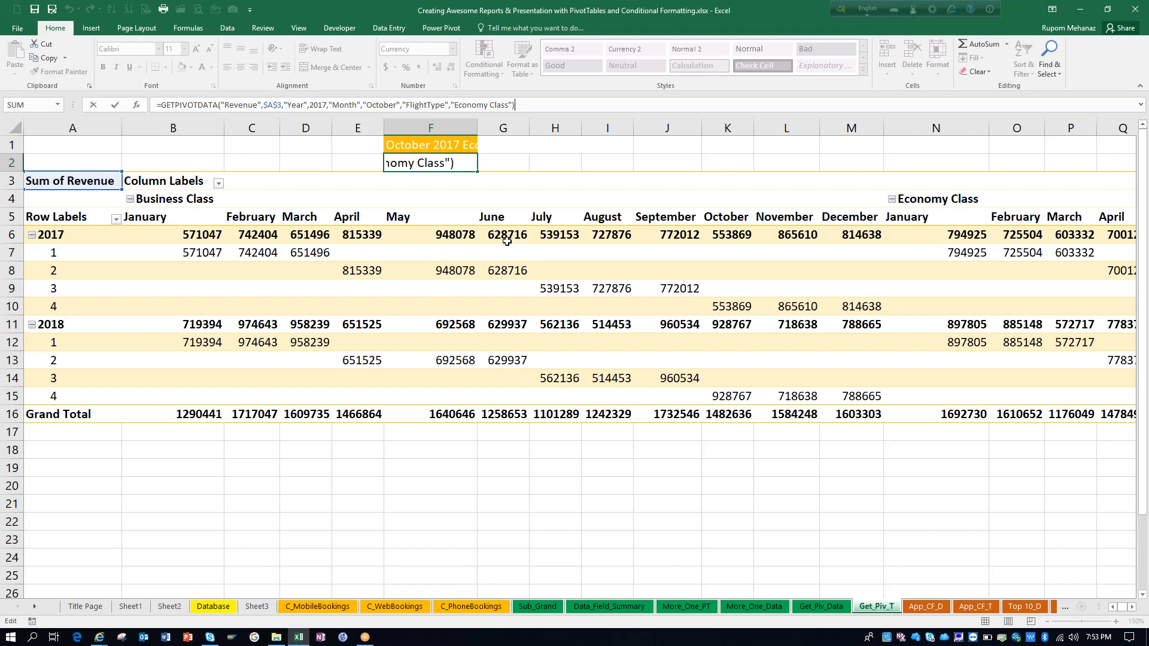
{"action": "key", "text": "ctrl+Return"}
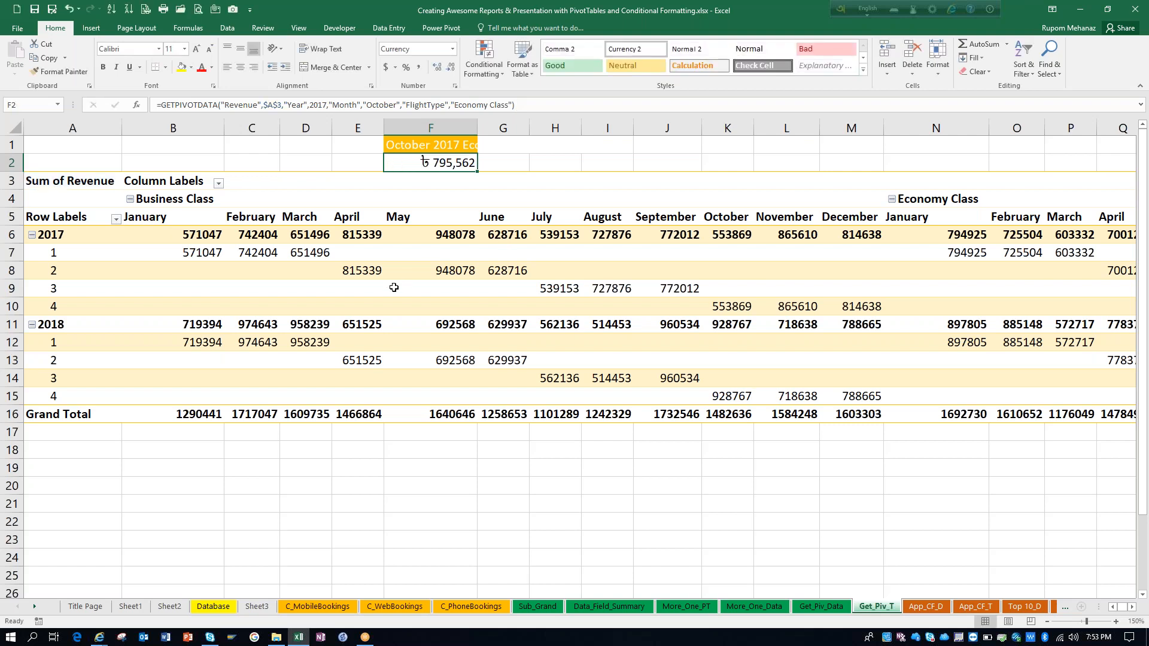
Step: Undo the layout changes to restore Year and Month as rows and FlightType as columns
{"action": "key", "text": "ctrl+z"}
{"action": "key", "text": "ctrl+z"}
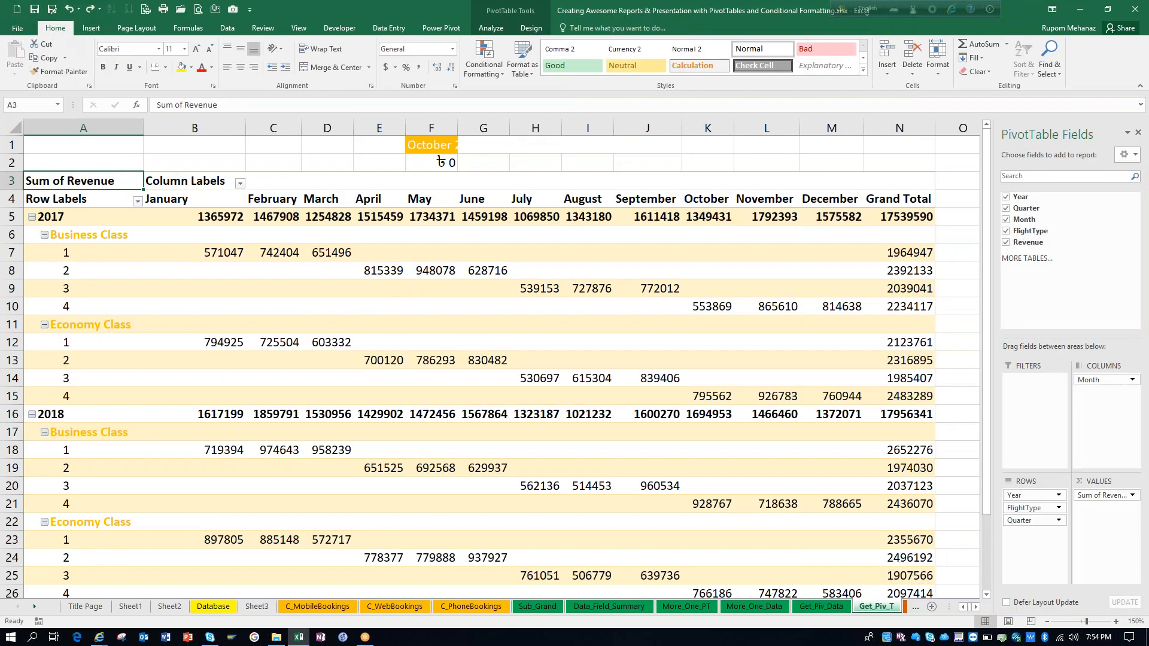
{"action": "key", "text": "ctrl+y"}
{"action": "key", "text": "ctrl+y"}
{"action": "key", "text": "ctrl+y"}
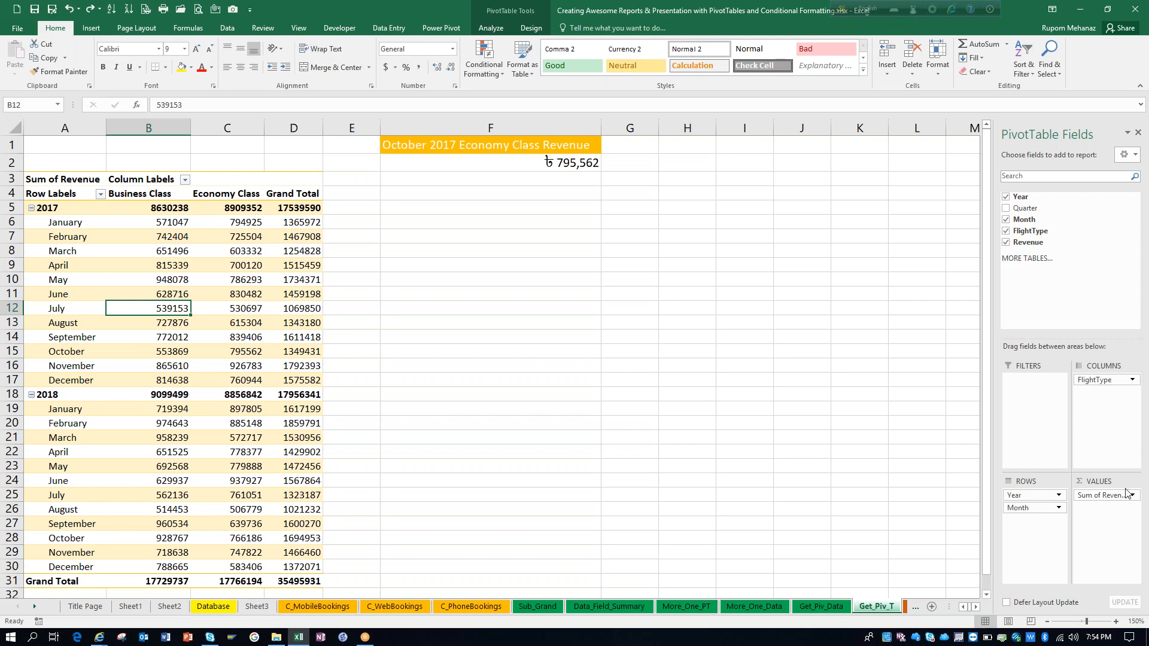
Step: Try removing Month from the pivot table to test the F2 formula, and restore the field
{"action": "left_click_drag", "start_coordinate": [1035, 508], "coordinate": [1065, 240]}
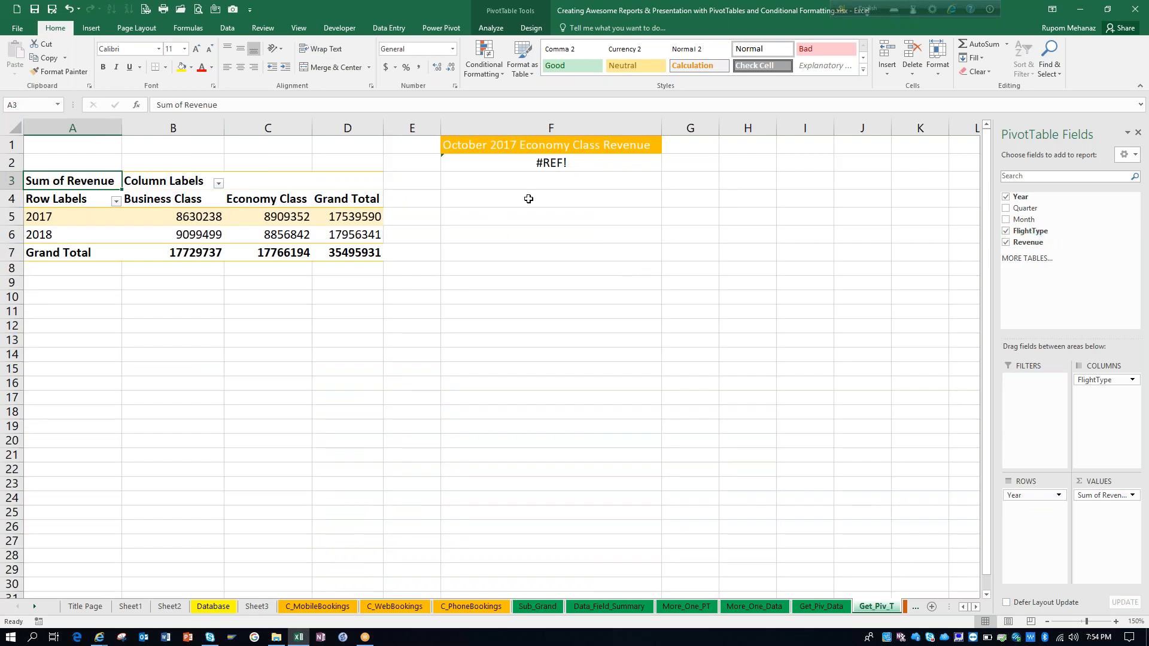
{"action": "left_click", "coordinate": [554, 167]}
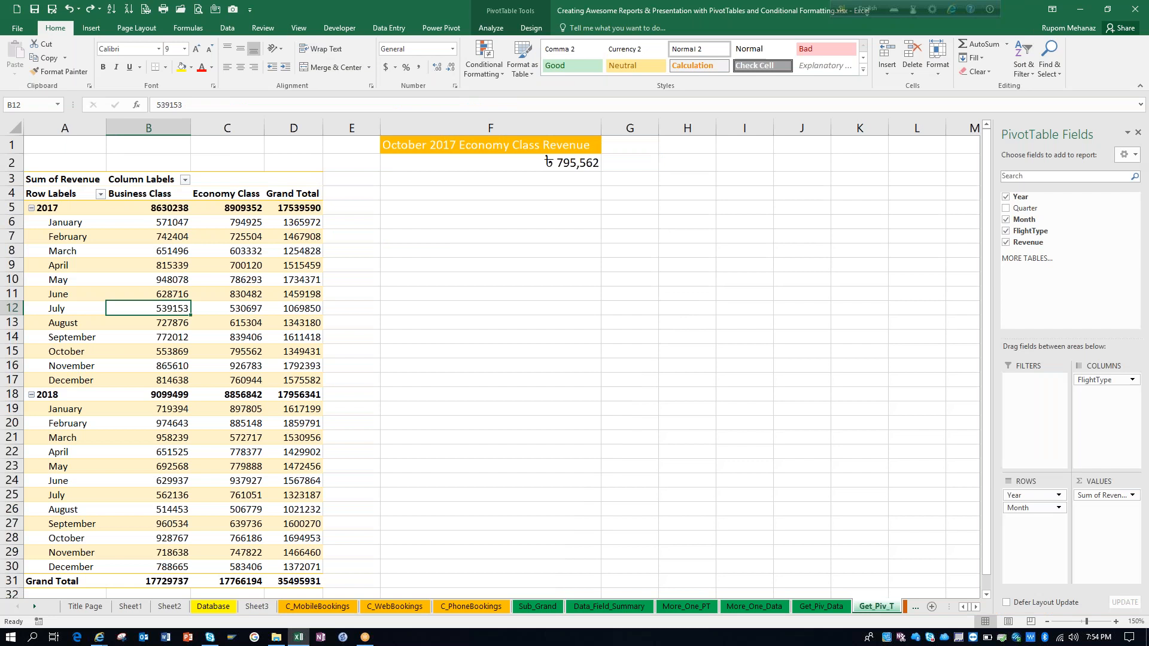
Step: Review the Title Page agenda, look over the App_CF_D data and open the App_CF_T pivot table
{"action": "left_click", "coordinate": [85, 607]}
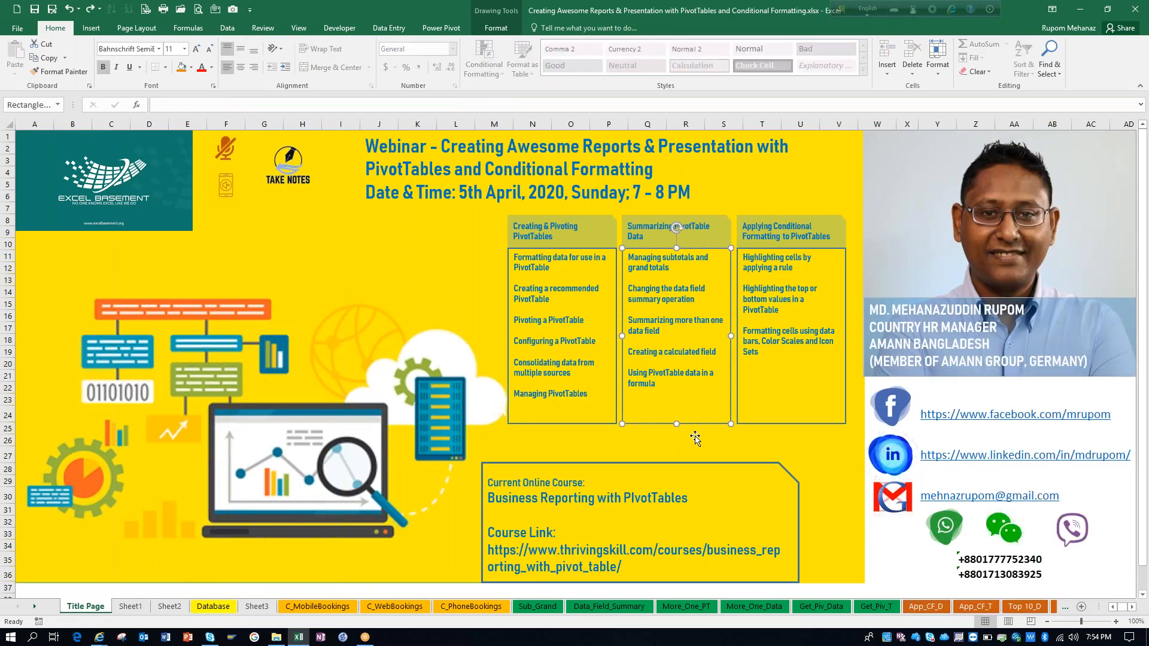
{"action": "left_click", "coordinate": [787, 429]}
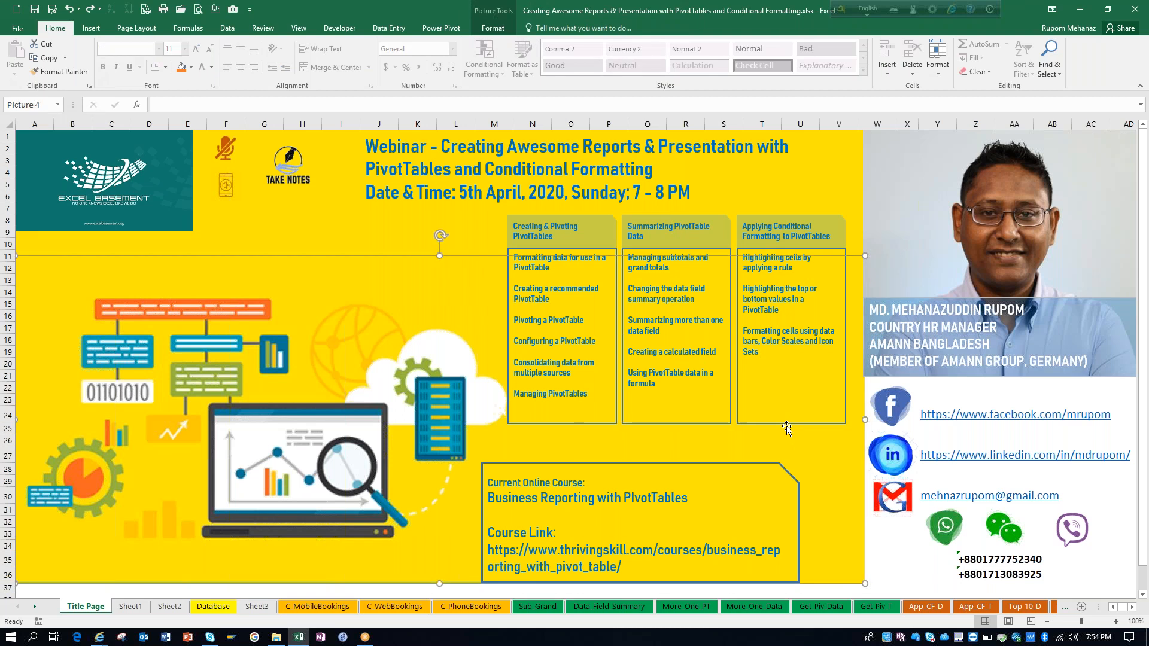
{"action": "left_click", "coordinate": [925, 609]}
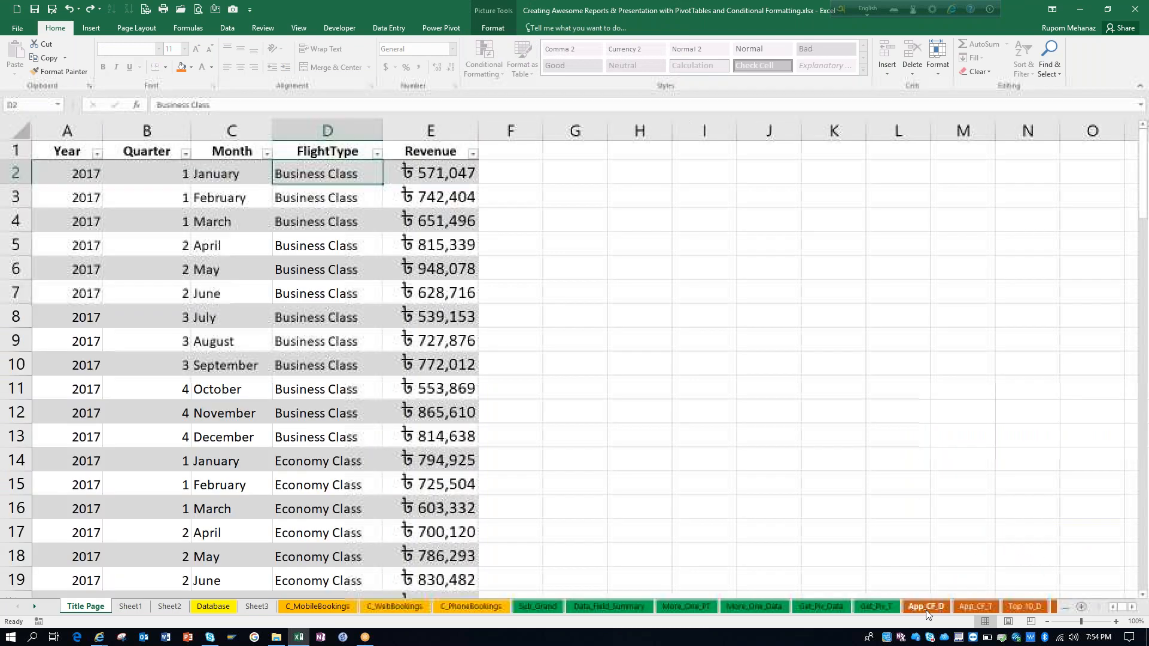
{"action": "left_click", "coordinate": [971, 611]}
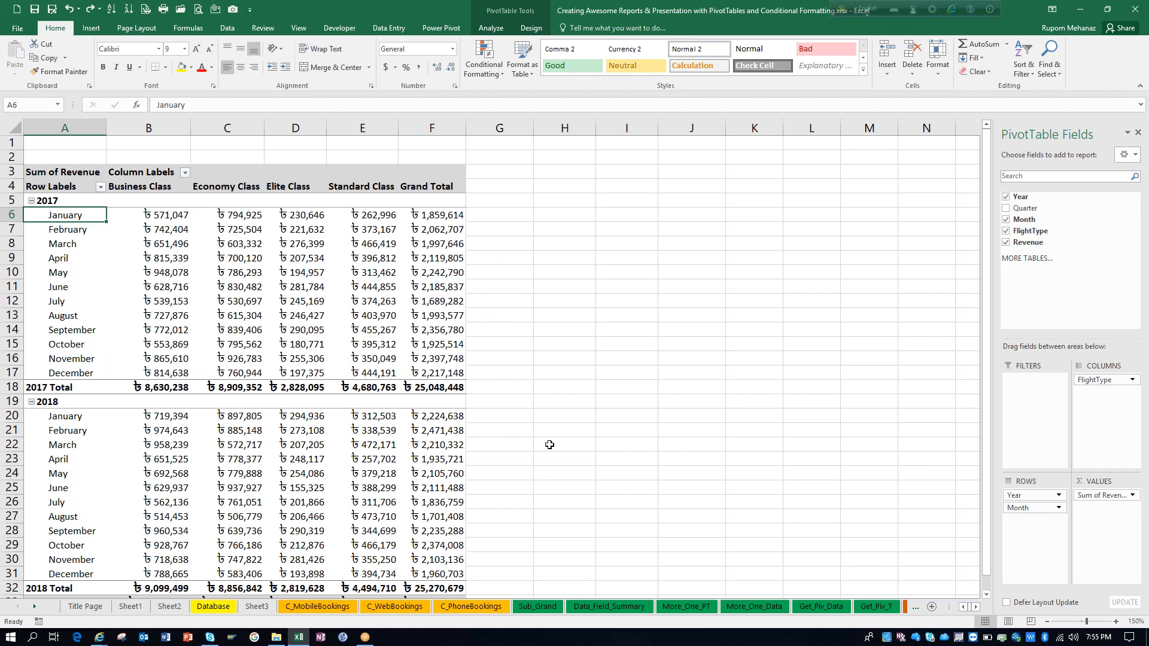
Step: Check the conditional formatting topics on the Title Page agenda and return to the App_CF_T pivot table
{"action": "left_click", "coordinate": [309, 305]}
{"action": "left_click", "coordinate": [85, 607]}
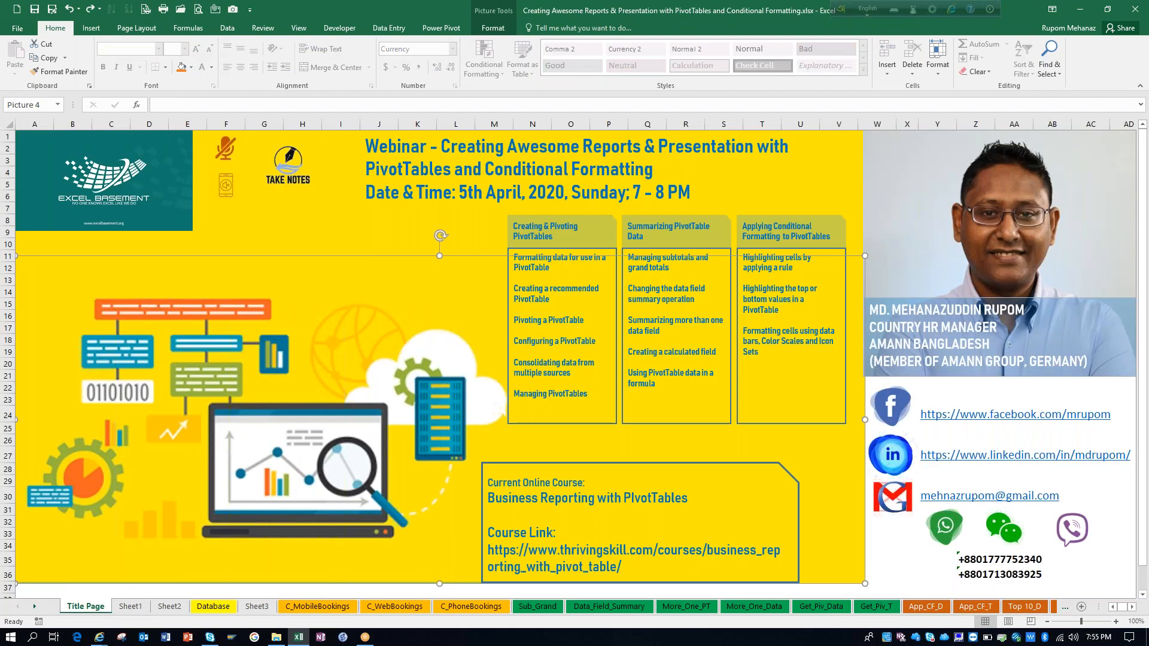
{"action": "left_click", "coordinate": [940, 608]}
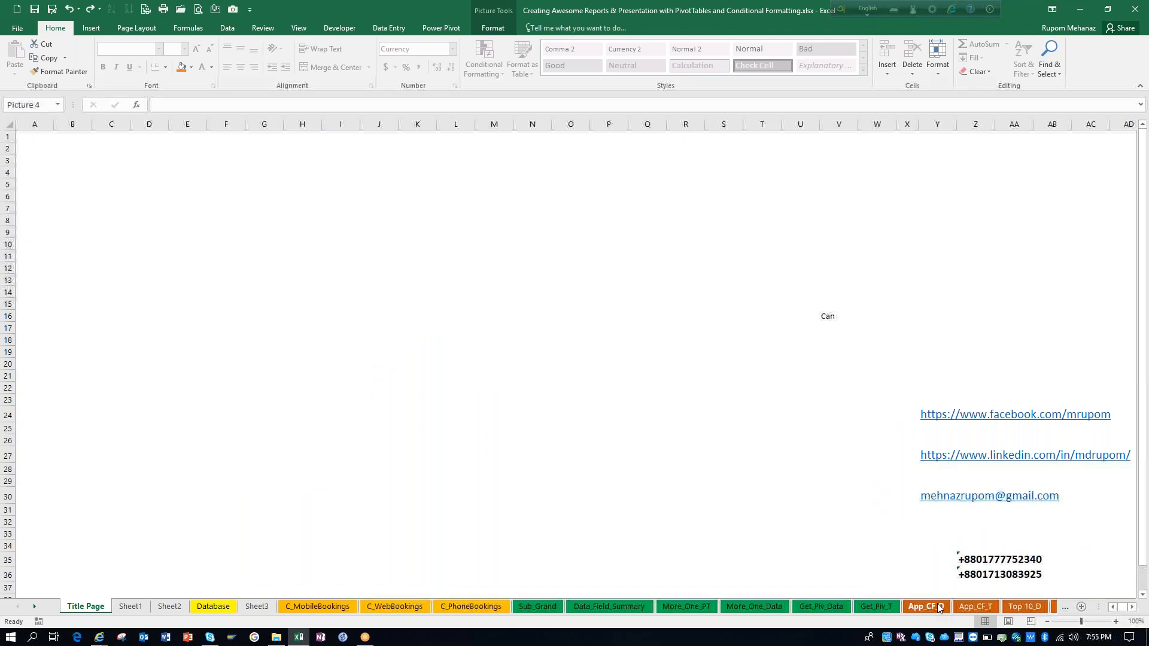
{"action": "left_click", "coordinate": [974, 607]}
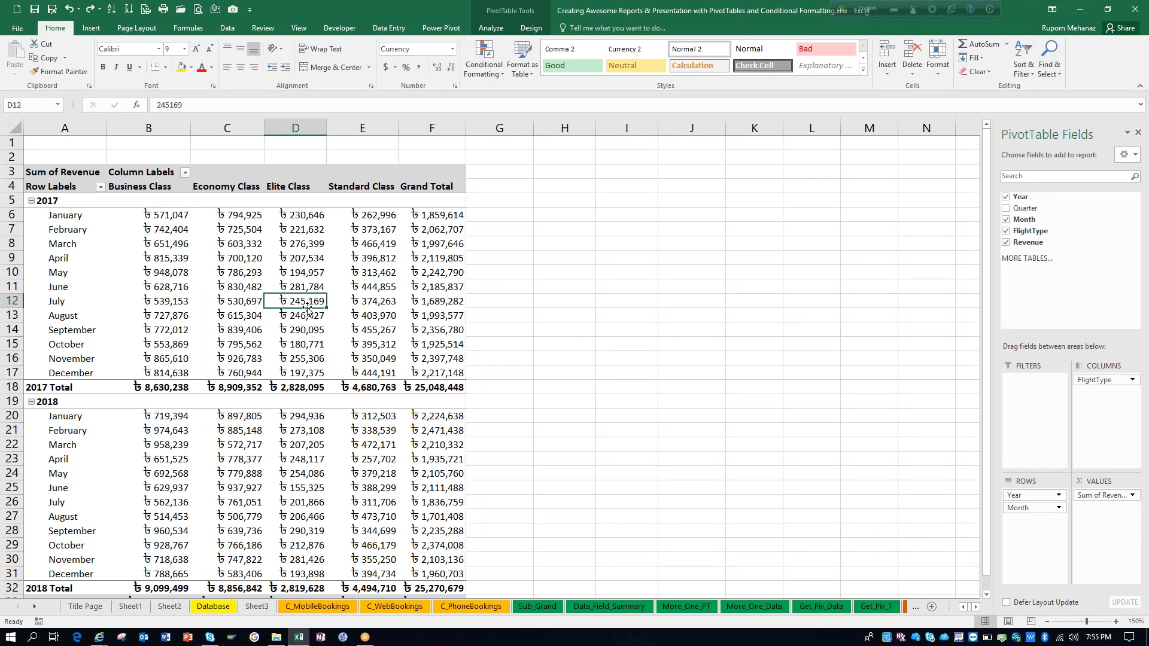
Step: Start a new formatting rule for cell D12 that formats only cells with a value greater than 500000
{"action": "left_click", "coordinate": [496, 67]}
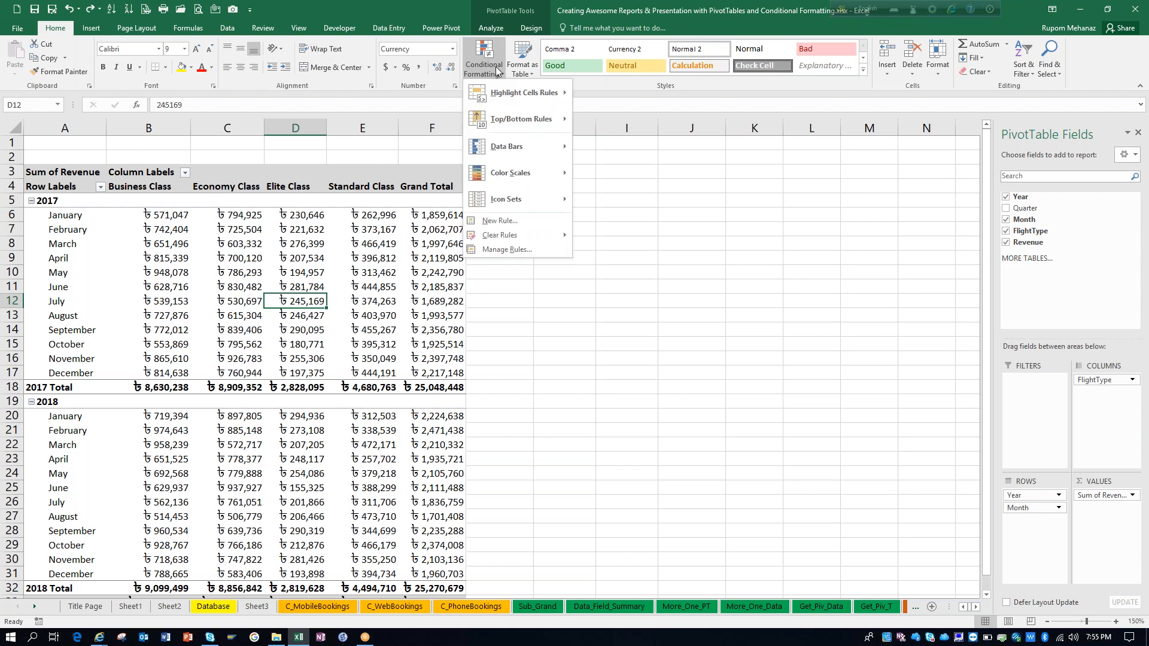
{"action": "left_click", "coordinate": [517, 220]}
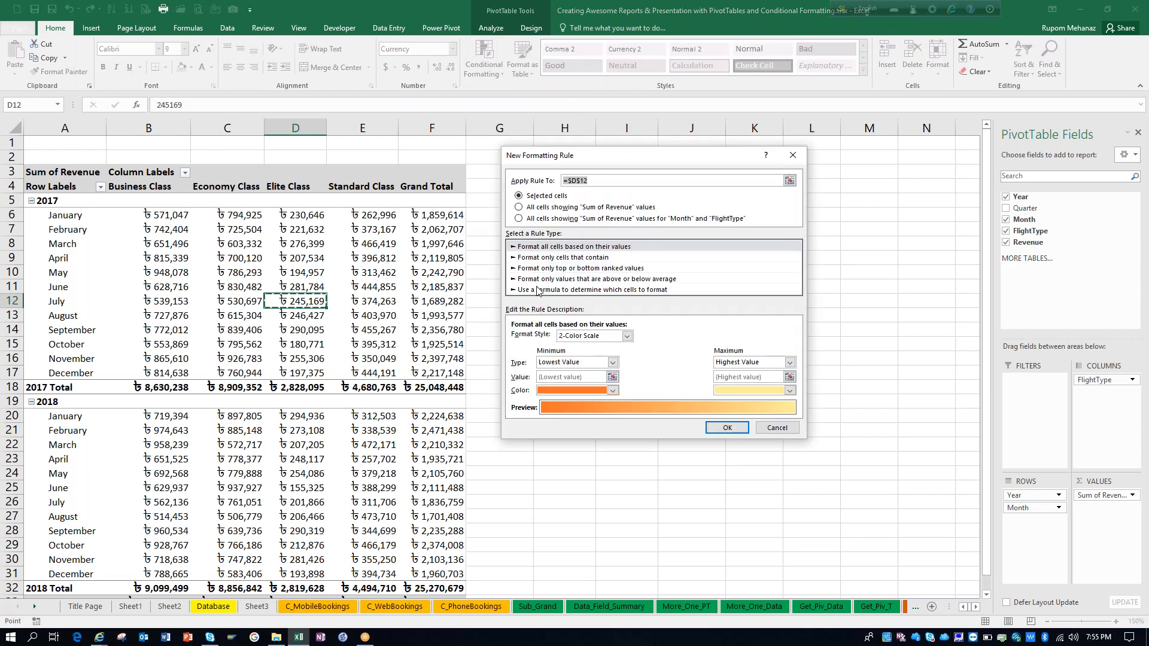
{"action": "left_click", "coordinate": [563, 260]}
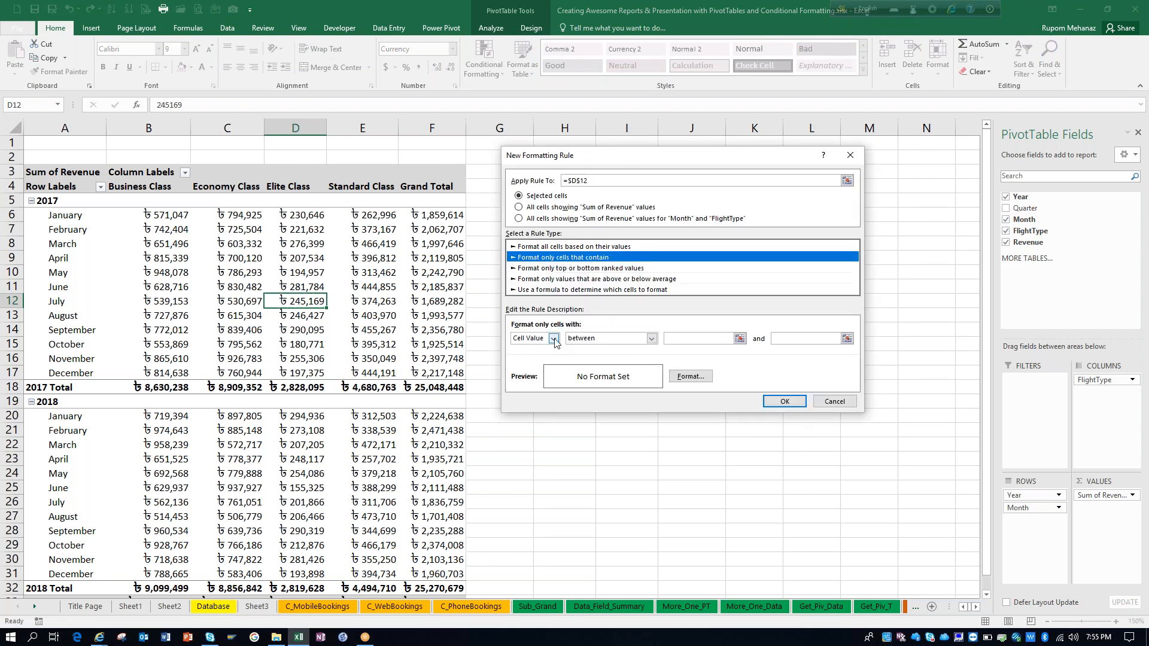
{"action": "left_click", "coordinate": [652, 340]}
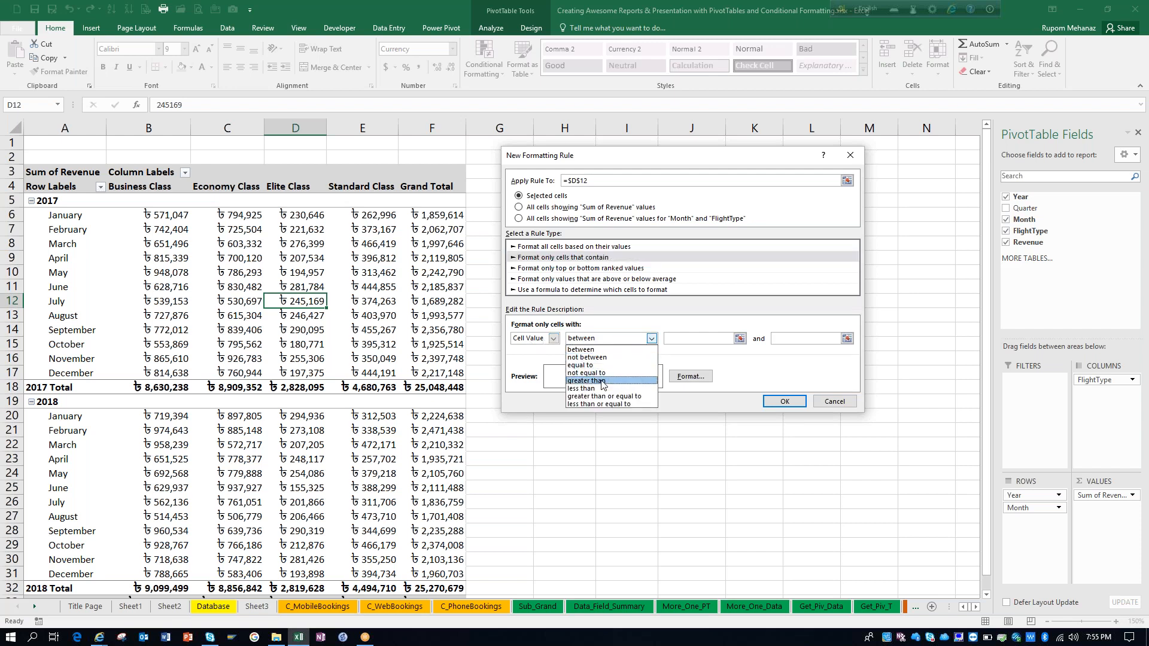
{"action": "left_click", "coordinate": [602, 382]}
{"action": "left_click", "coordinate": [676, 338]}
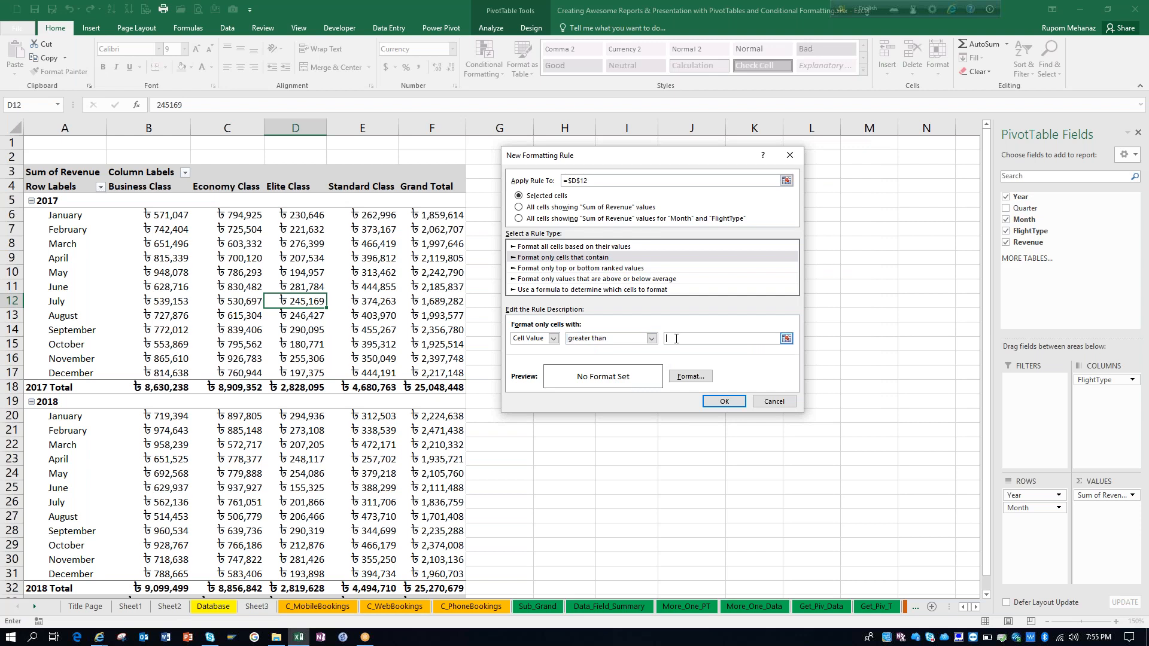
{"action": "type", "text": "50000"}
Step: Give the new rule a light green fill and apply it to D12
{"action": "left_click", "coordinate": [699, 375]}
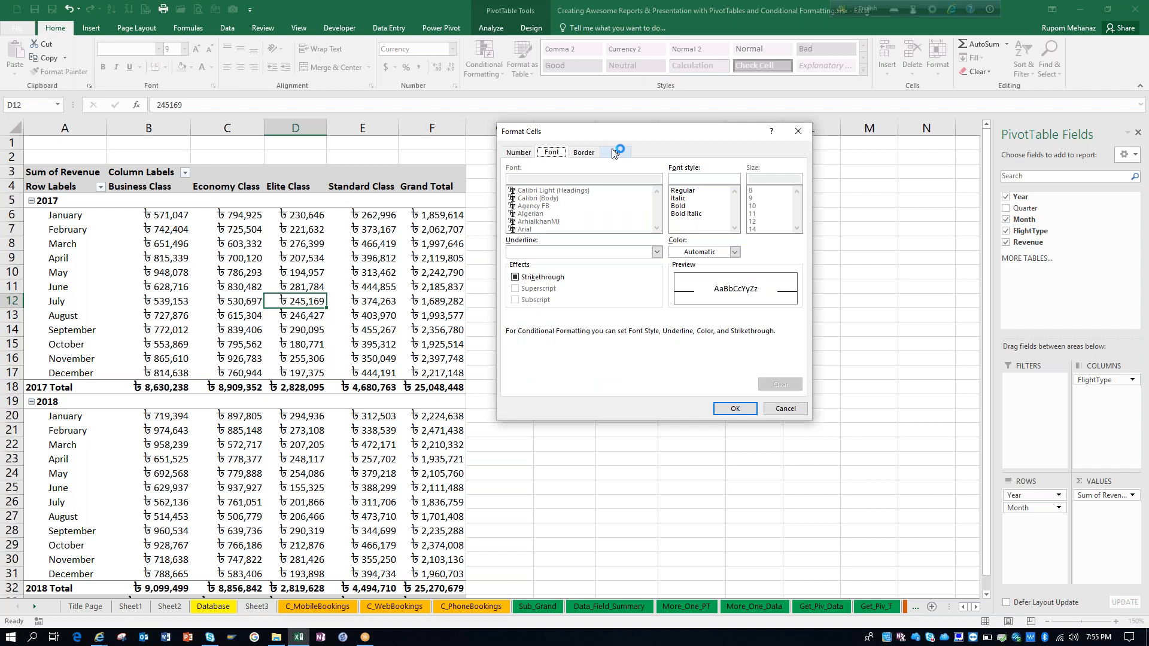
{"action": "left_click", "coordinate": [616, 152]}
{"action": "left_click", "coordinate": [571, 270]}
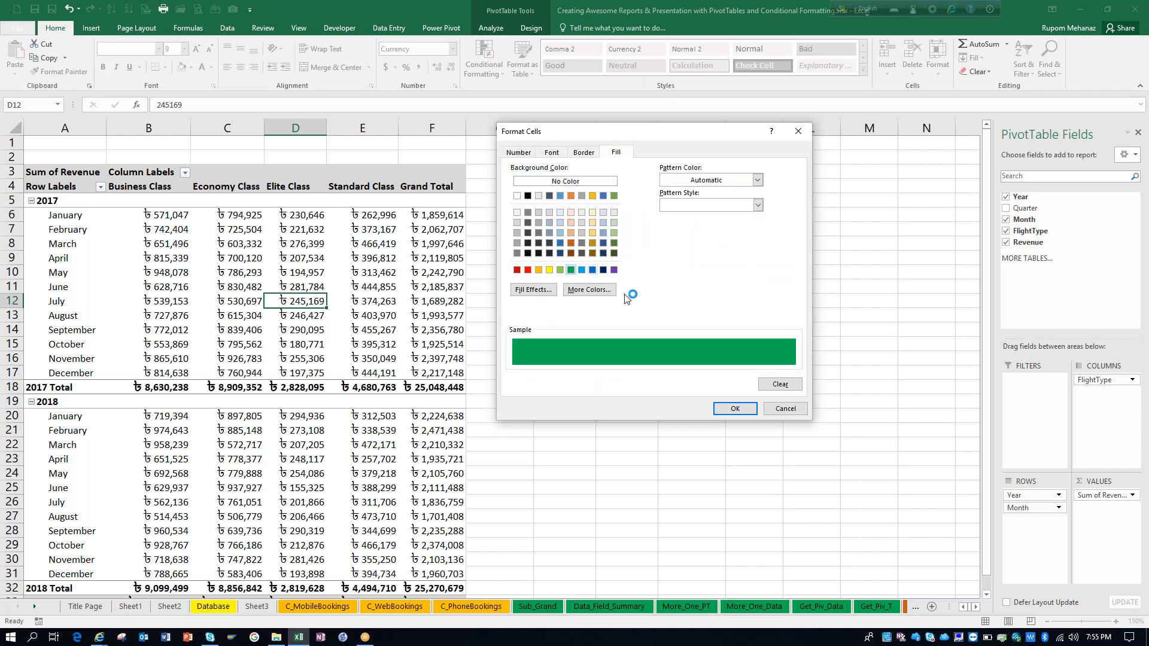
{"action": "left_click", "coordinate": [561, 270]}
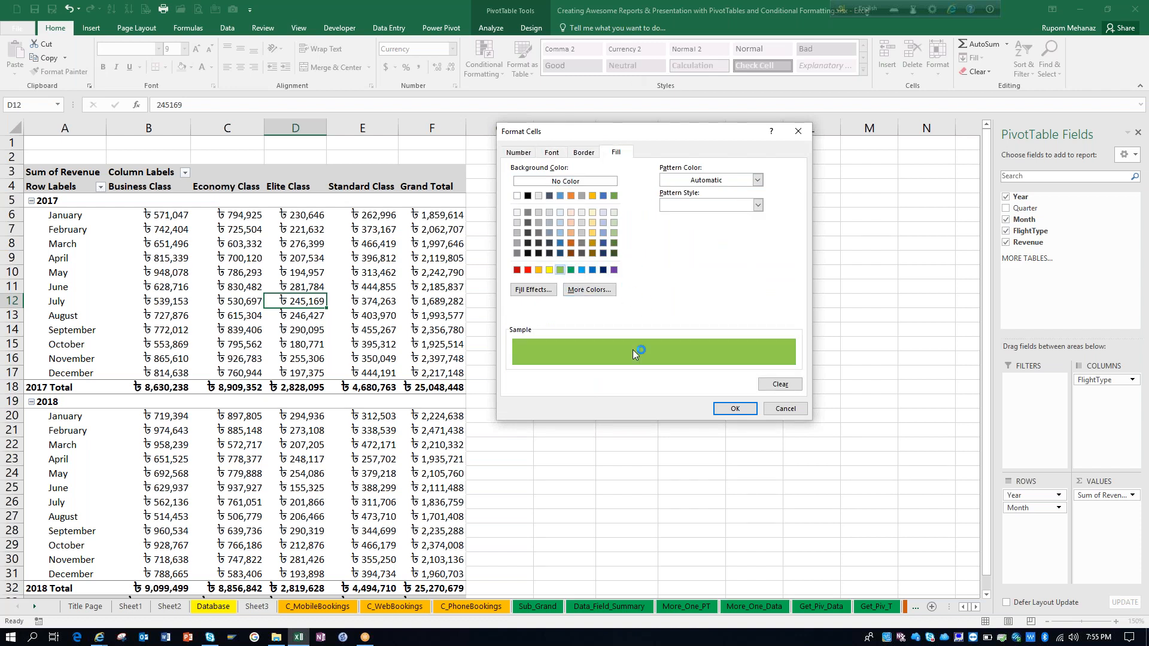
{"action": "left_click", "coordinate": [724, 412]}
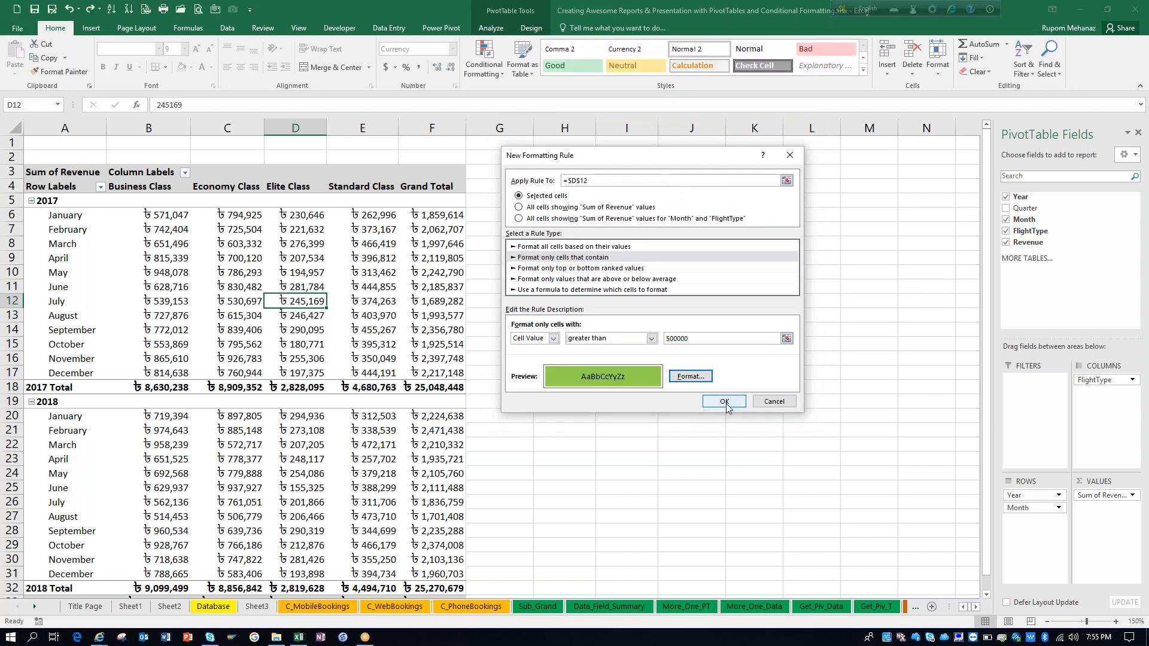
{"action": "left_click", "coordinate": [725, 402]}
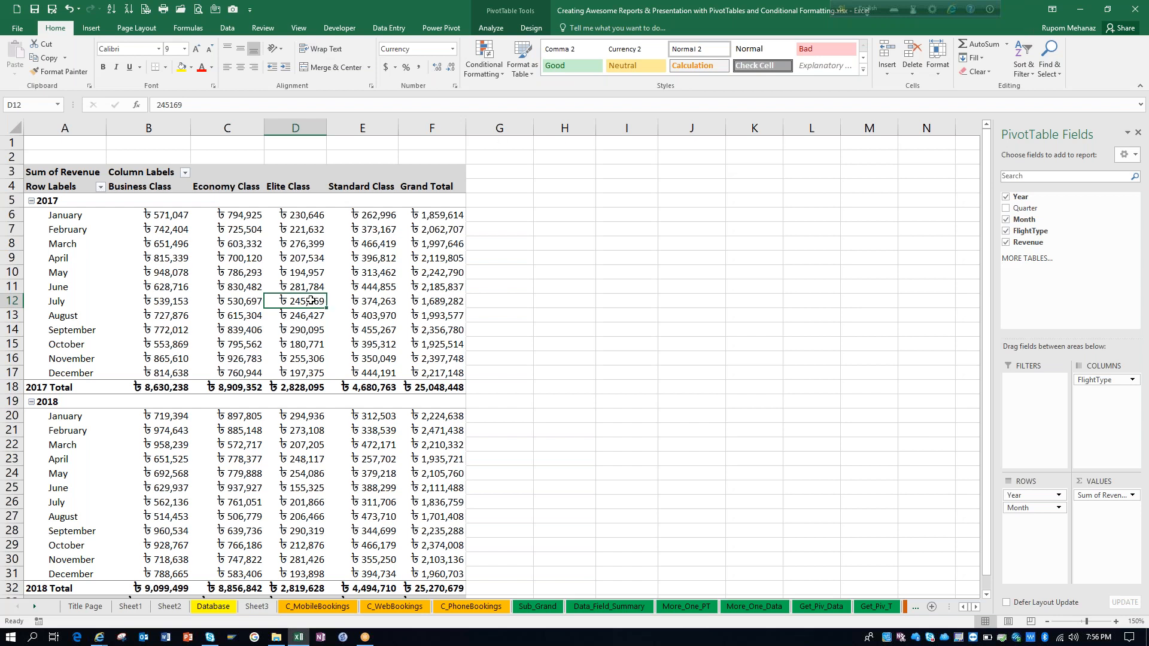
Step: Review D12's rule in the Conditional Formatting Rules Manager, including its condition, fill and applied range
{"action": "mouse_move", "coordinate": [310, 300]}
{"action": "left_click", "coordinate": [504, 77]}
{"action": "left_click", "coordinate": [513, 231]}
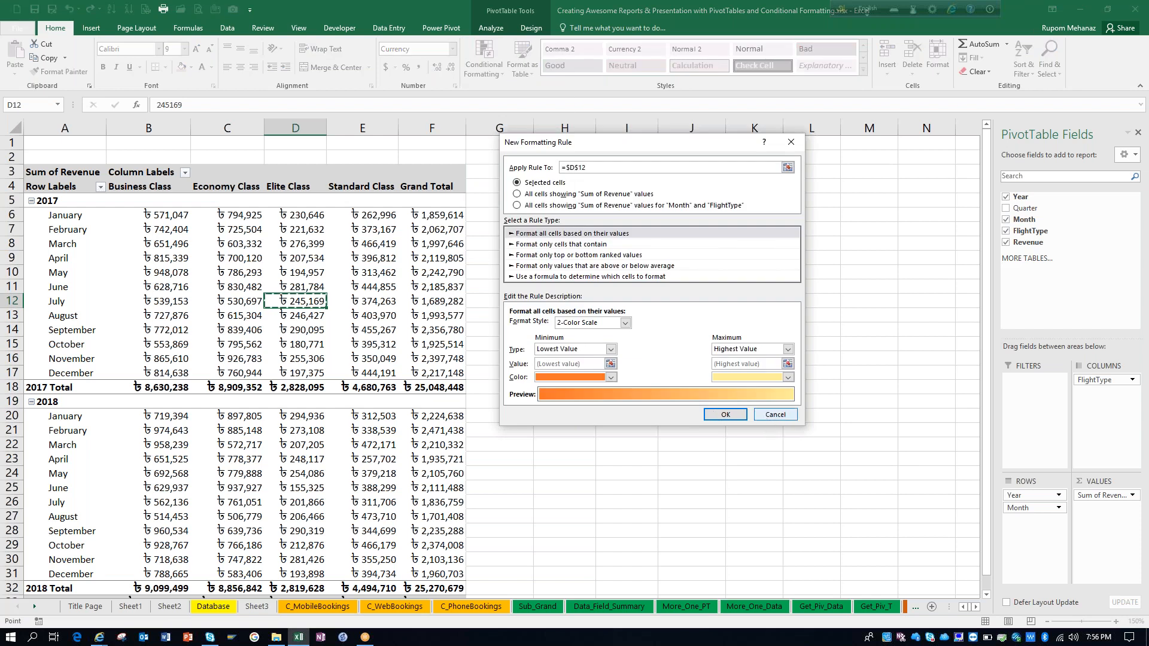
{"action": "key", "text": "Escape"}
{"action": "left_click", "coordinate": [484, 60]}
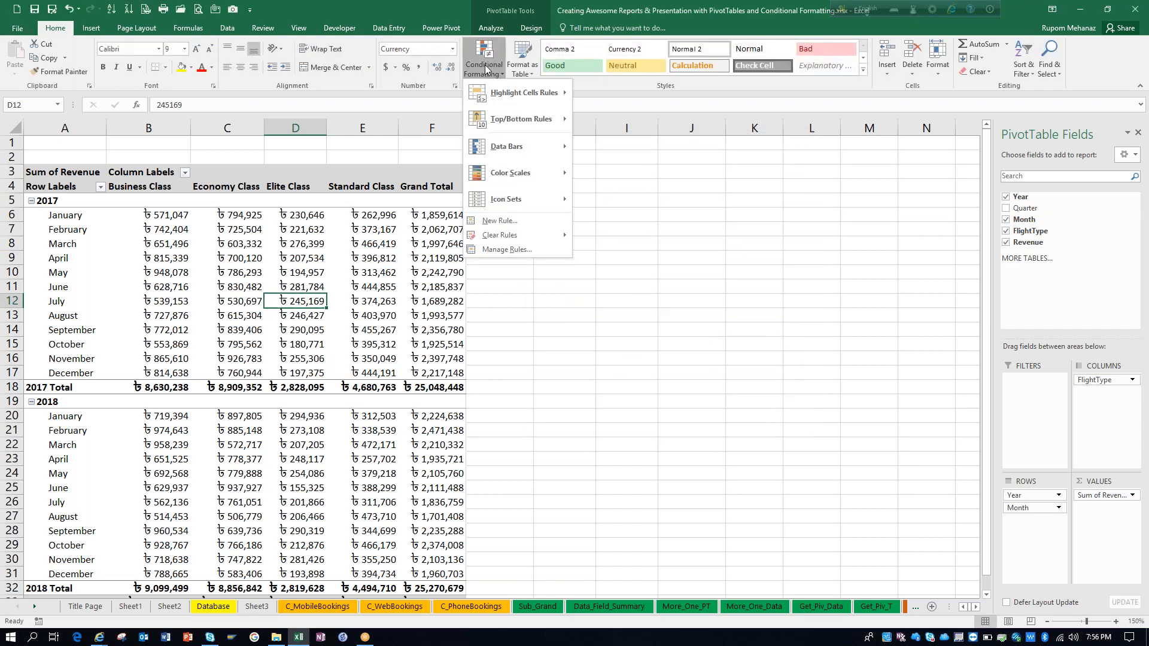
{"action": "left_click", "coordinate": [498, 249]}
{"action": "left_click", "coordinate": [607, 266]}
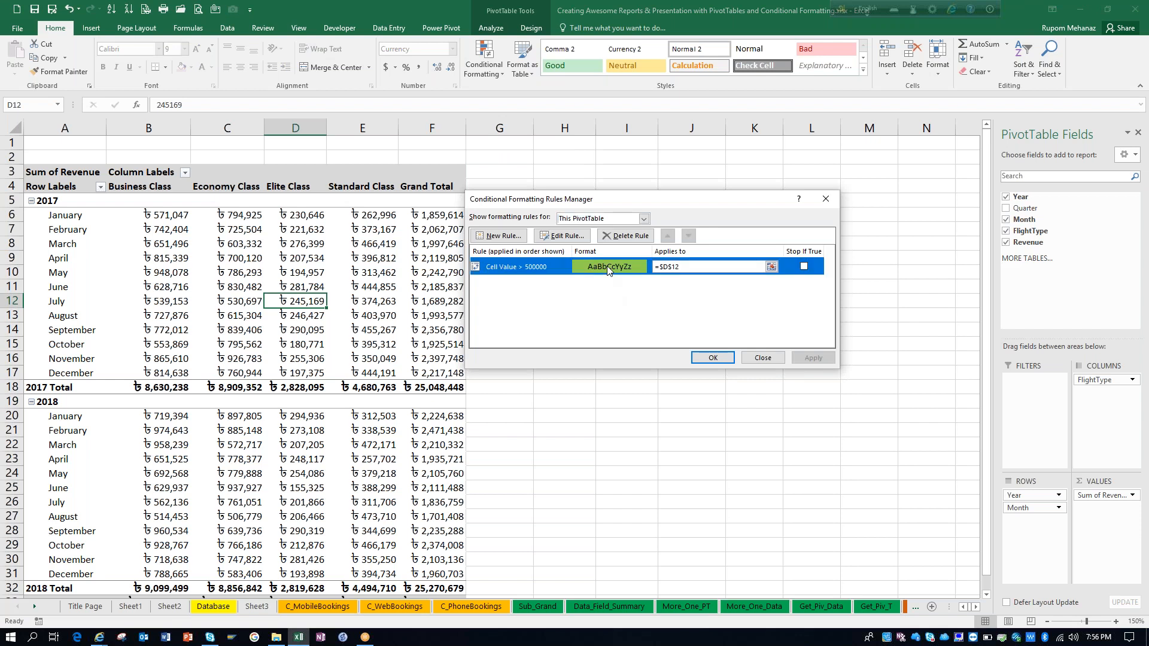
{"action": "double_click", "coordinate": [607, 266]}
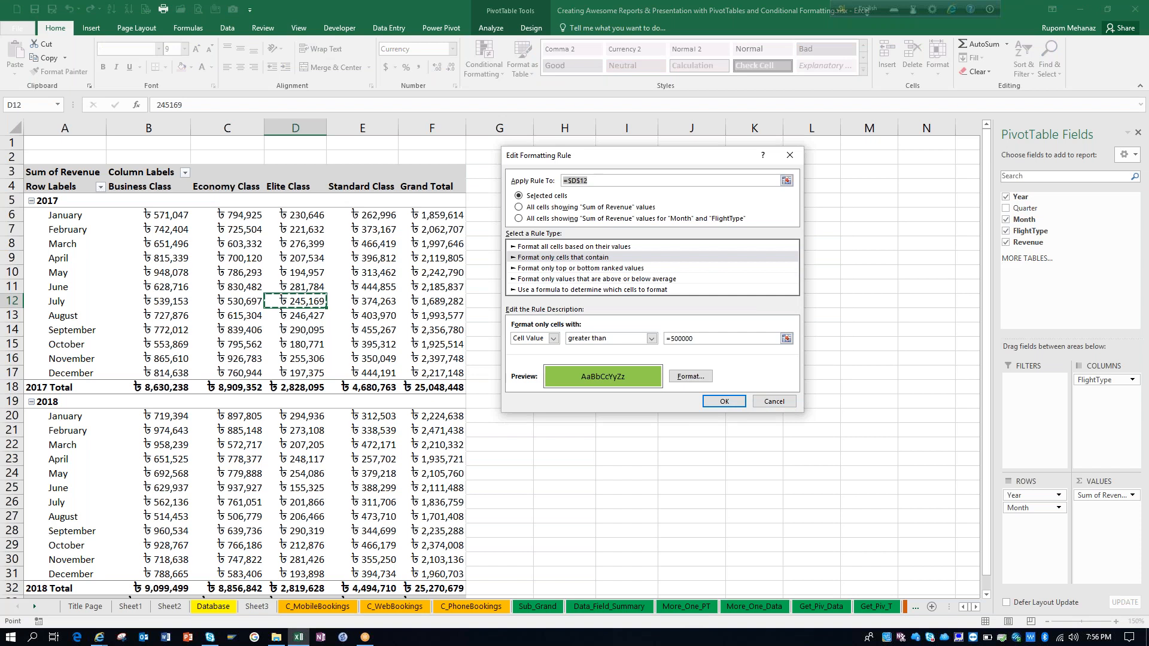
{"action": "left_click", "coordinate": [725, 402]}
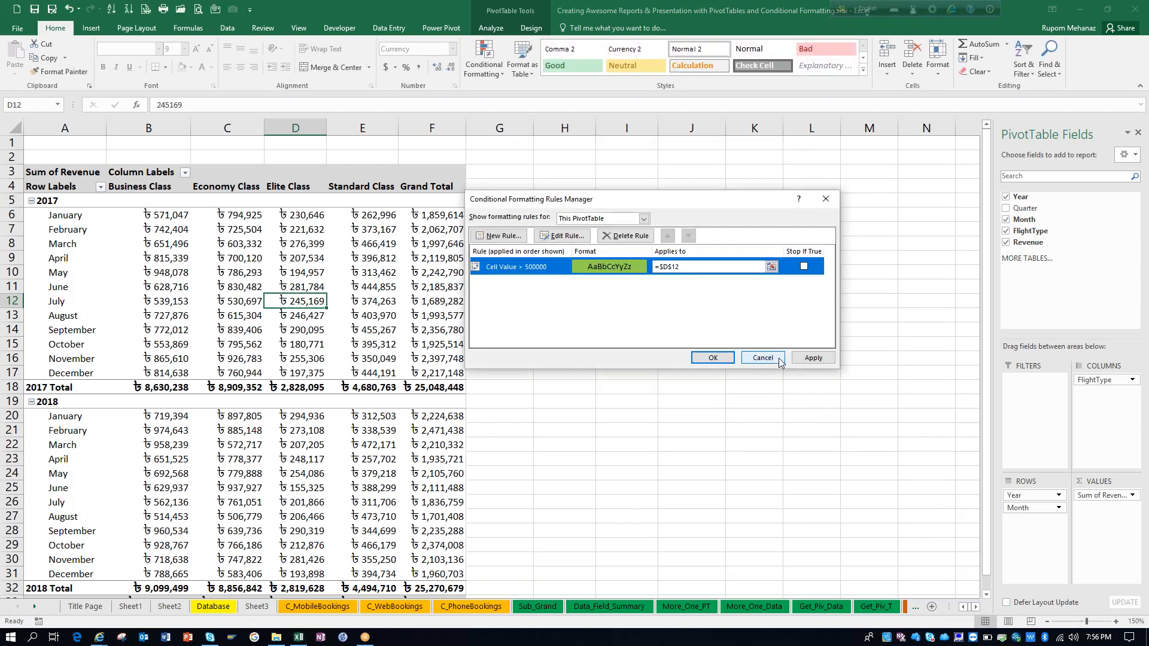
{"action": "left_click", "coordinate": [714, 358]}
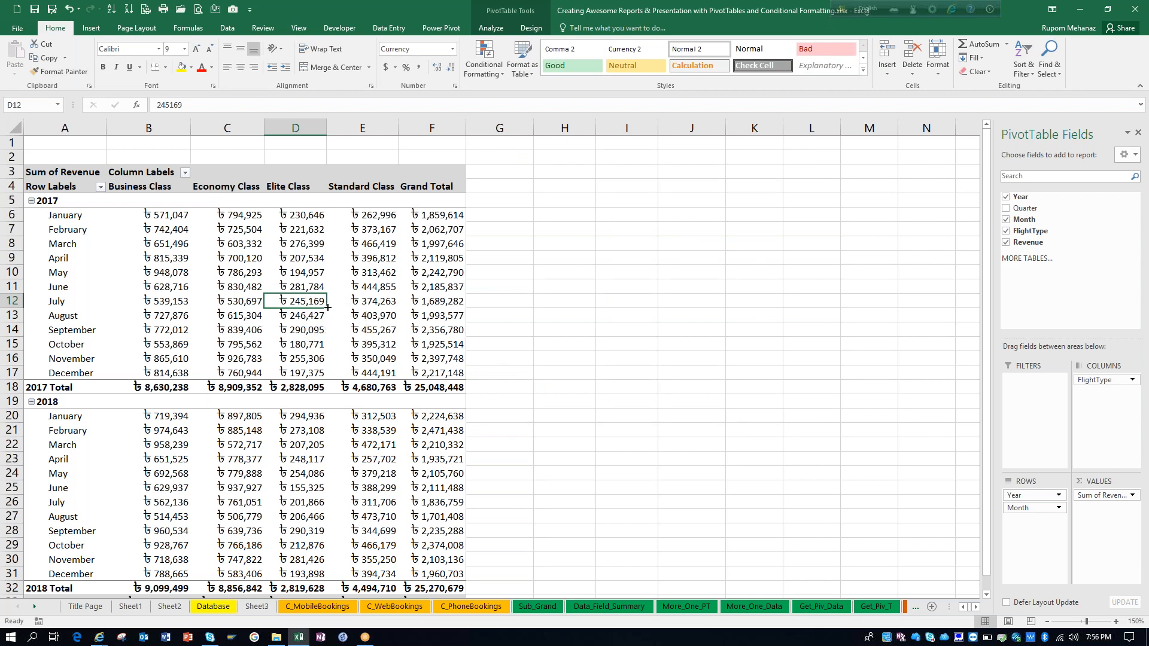
Step: Copy D12's conditional format onto the 2017 values B6:F17 and the 2018 values B20:F31 with the Format Painter
{"action": "mouse_move", "coordinate": [313, 303]}
{"action": "left_click", "coordinate": [71, 75]}
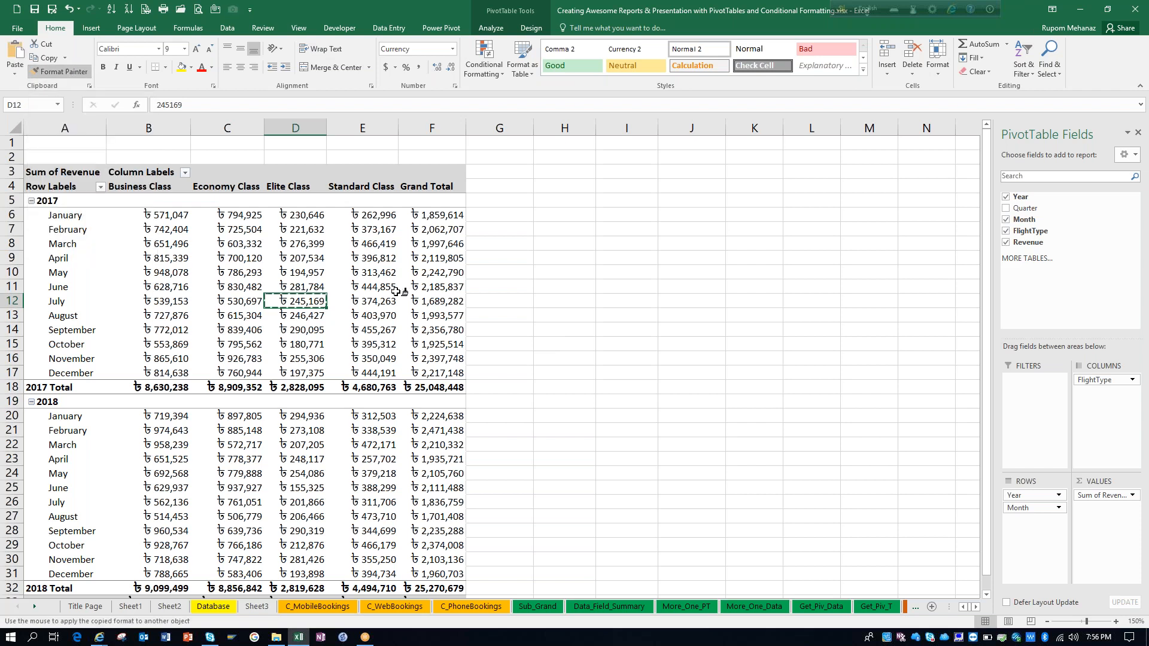
{"action": "mouse_move", "coordinate": [174, 219]}
{"action": "left_mouse_down"}
{"action": "mouse_move", "coordinate": [299, 269]}
{"action": "mouse_move", "coordinate": [431, 347]}
{"action": "mouse_move", "coordinate": [431, 467]}
{"action": "mouse_move", "coordinate": [431, 320]}
{"action": "mouse_move", "coordinate": [434, 374]}
{"action": "left_mouse_up"}
{"action": "mouse_move", "coordinate": [174, 415]}
{"action": "left_mouse_down"}
{"action": "mouse_move", "coordinate": [430, 476]}
{"action": "mouse_move", "coordinate": [422, 600]}
{"action": "mouse_move", "coordinate": [419, 546]}
{"action": "left_mouse_up"}
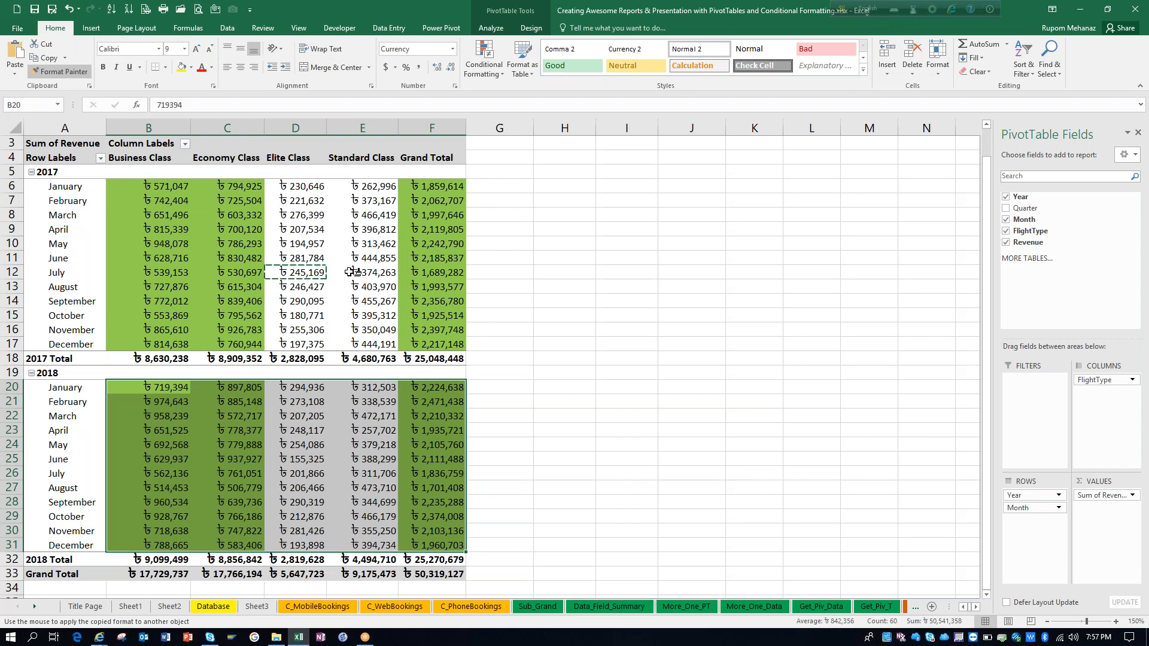
{"action": "key", "text": "Escape"}
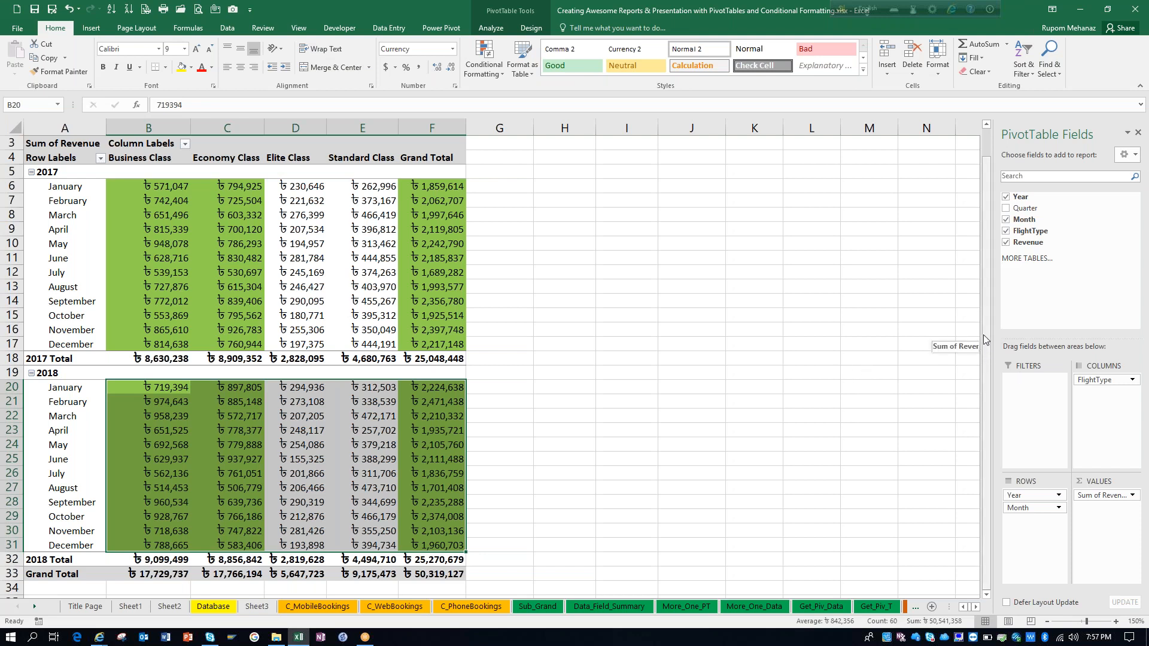
Step: Undo both Format Painter applications and reselect cell D12
{"action": "left_click_drag", "start_coordinate": [986, 339], "coordinate": [987, 321]}
{"action": "left_click", "coordinate": [281, 301]}
{"action": "key", "text": "ctrl+c"}
{"action": "key", "text": "ctrl+z"}
{"action": "key", "text": "ctrl+z"}
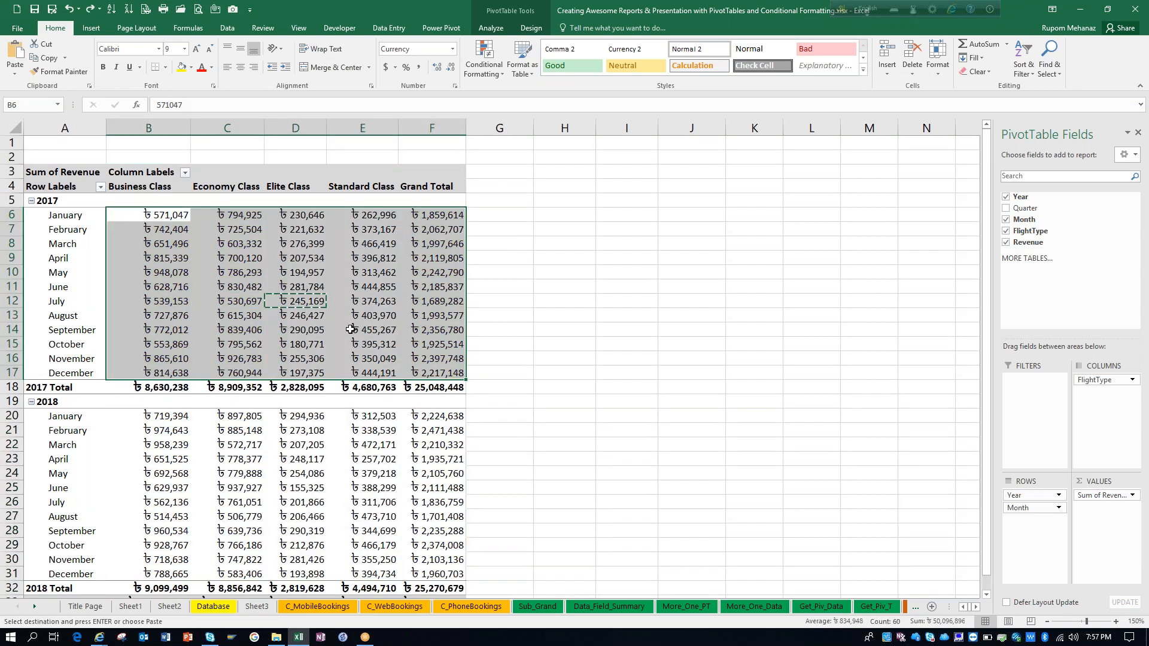
{"action": "left_click", "coordinate": [310, 301]}
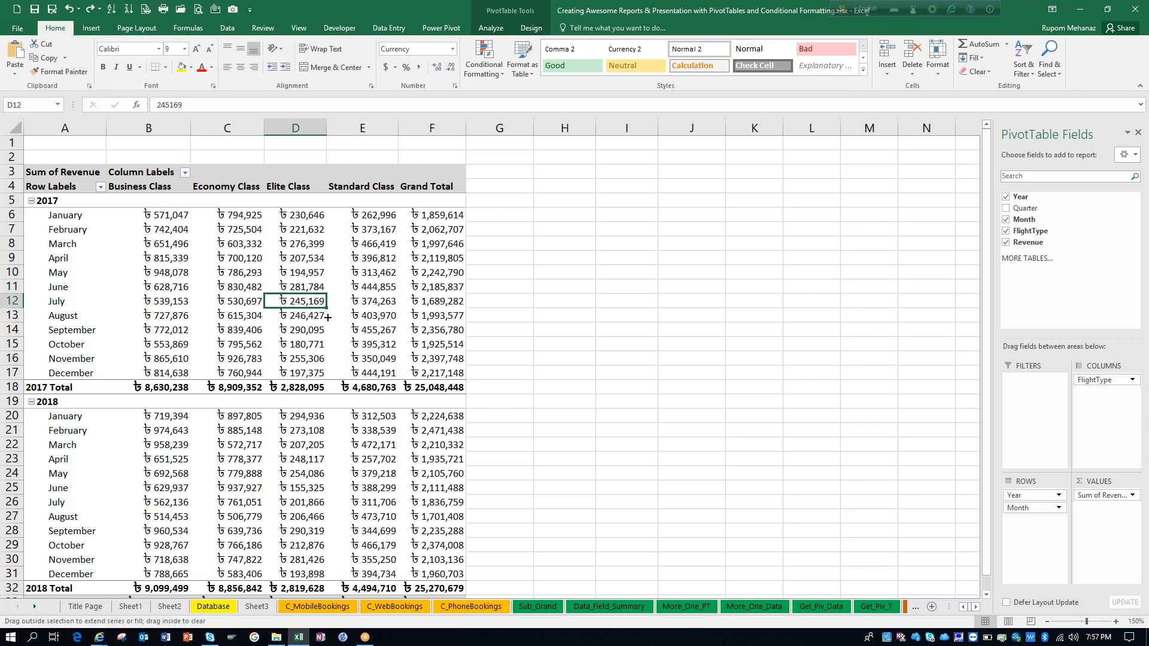
{"action": "key", "text": "Escape"}
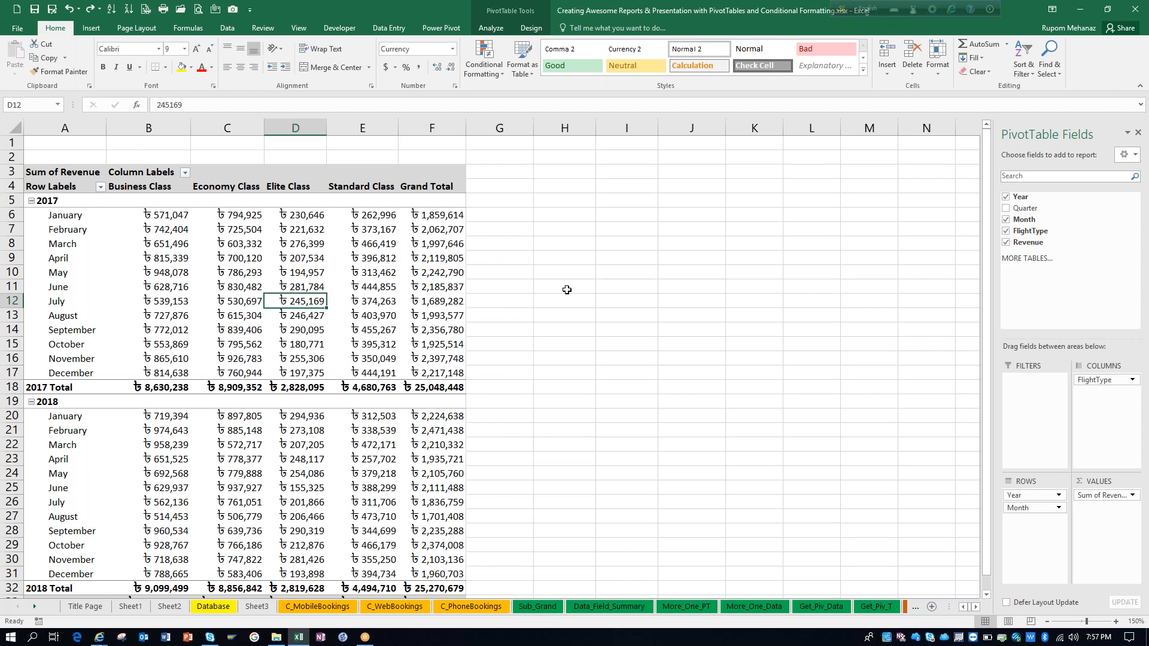
Step: Add a Greater Than highlight rule to D12 for values above 500000 with Green Fill with Dark Green Text
{"action": "left_click", "coordinate": [489, 73]}
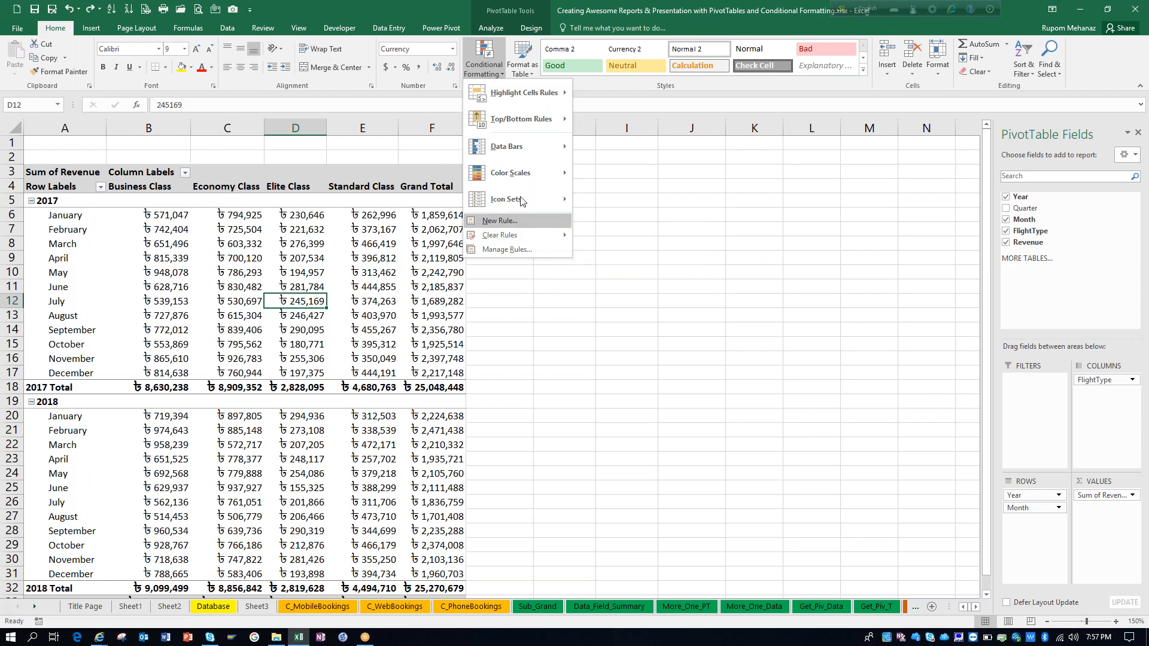
{"action": "mouse_move", "coordinate": [559, 102]}
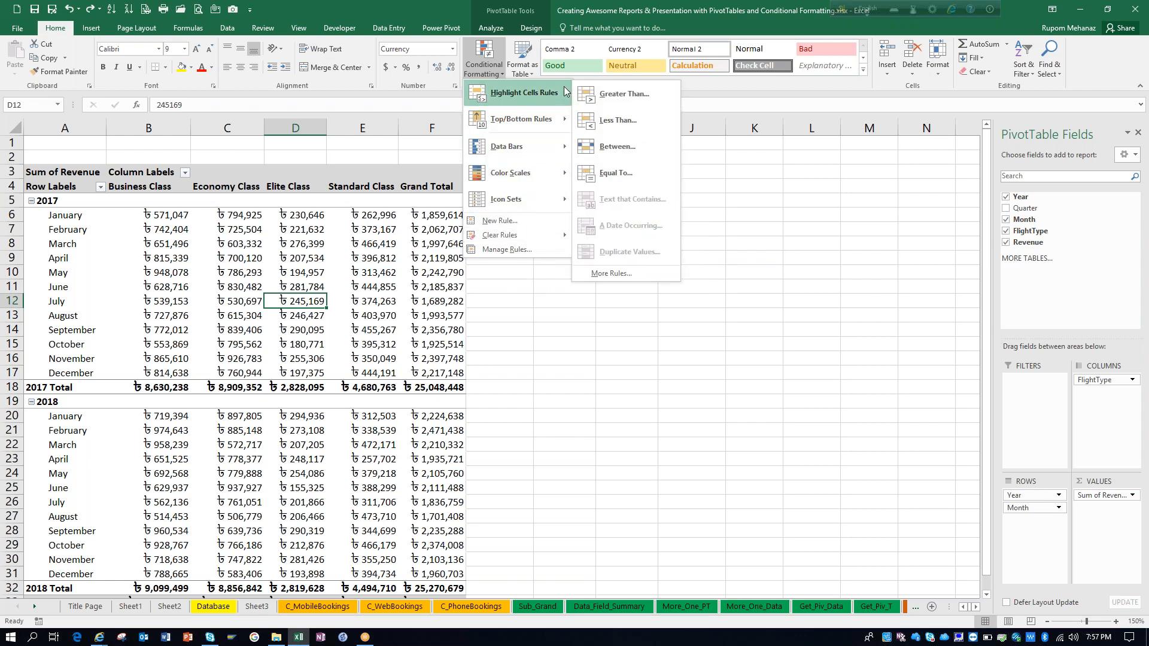
{"action": "left_click", "coordinate": [612, 96]}
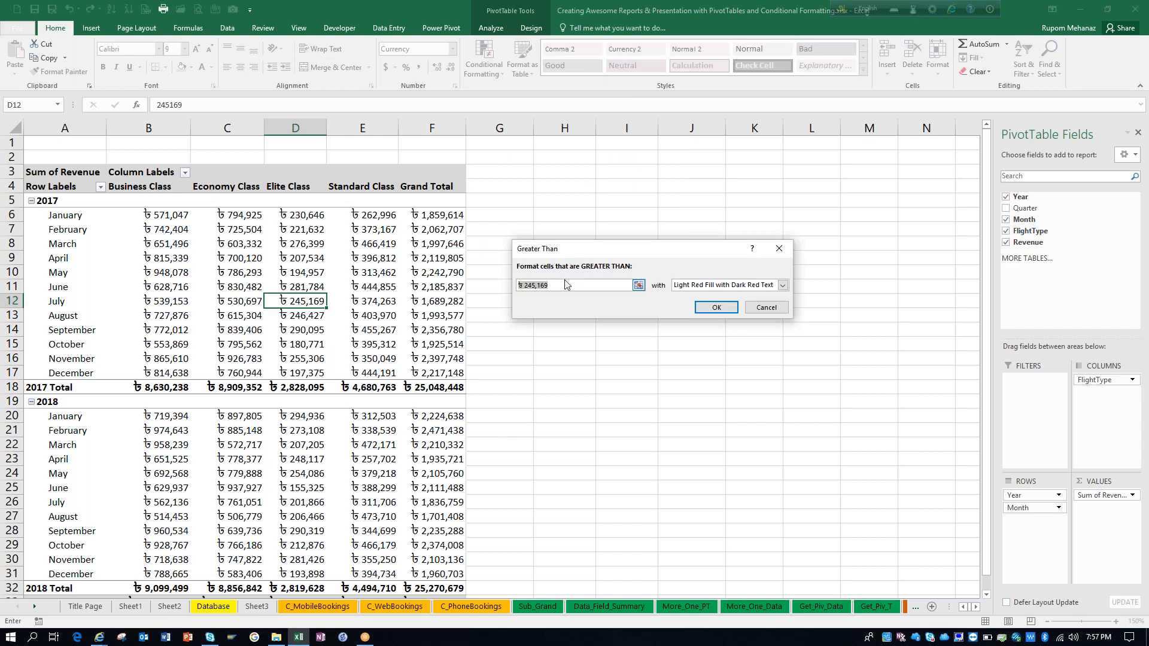
{"action": "type", "text": "500000"}
{"action": "left_click", "coordinate": [782, 285]}
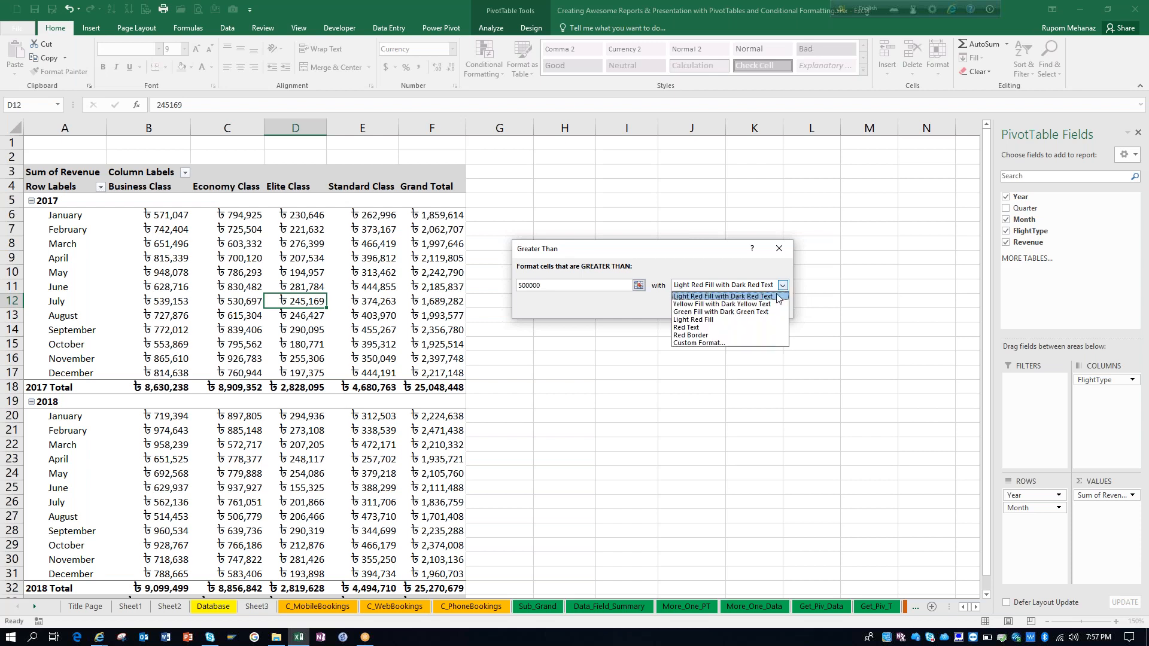
{"action": "left_click", "coordinate": [728, 312]}
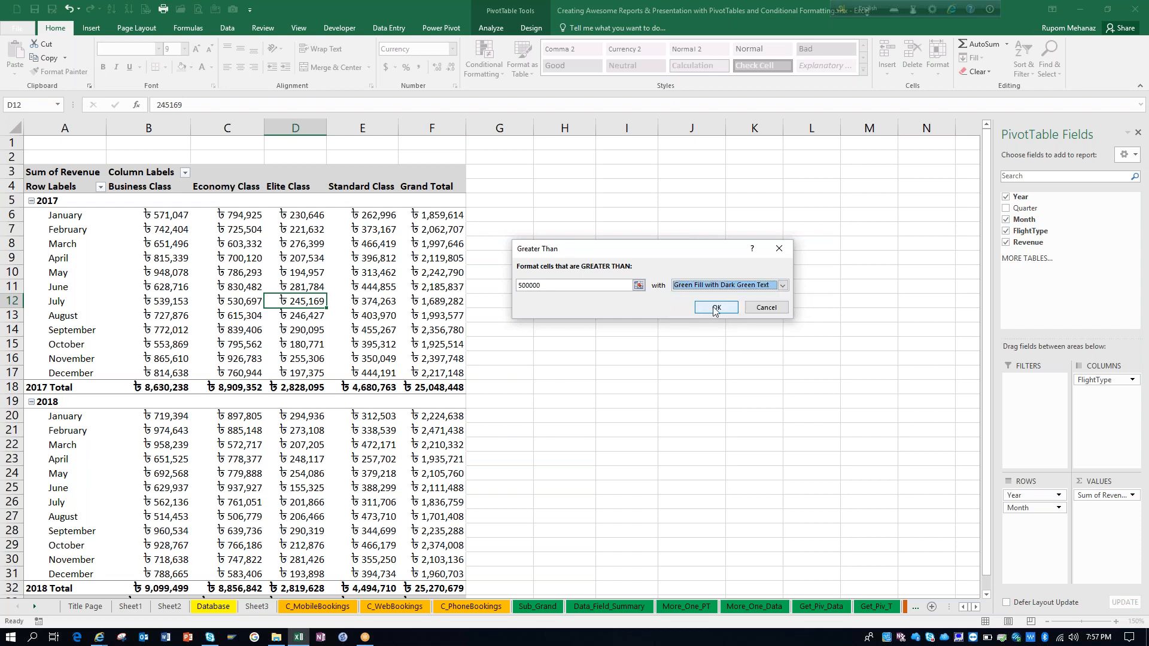
{"action": "left_click", "coordinate": [716, 307]}
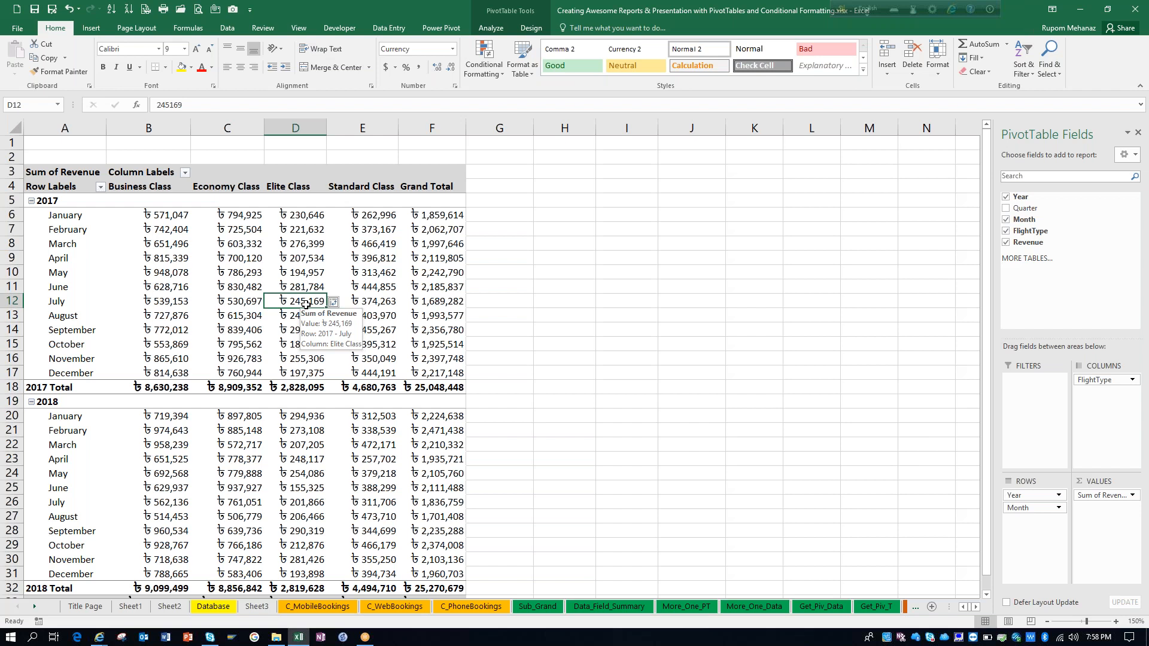
Step: Extend the rule to all cells showing "Sum of Revenue" values, and narrow it to those for "Month" and "FlightType"
{"action": "left_click", "coordinate": [343, 303]}
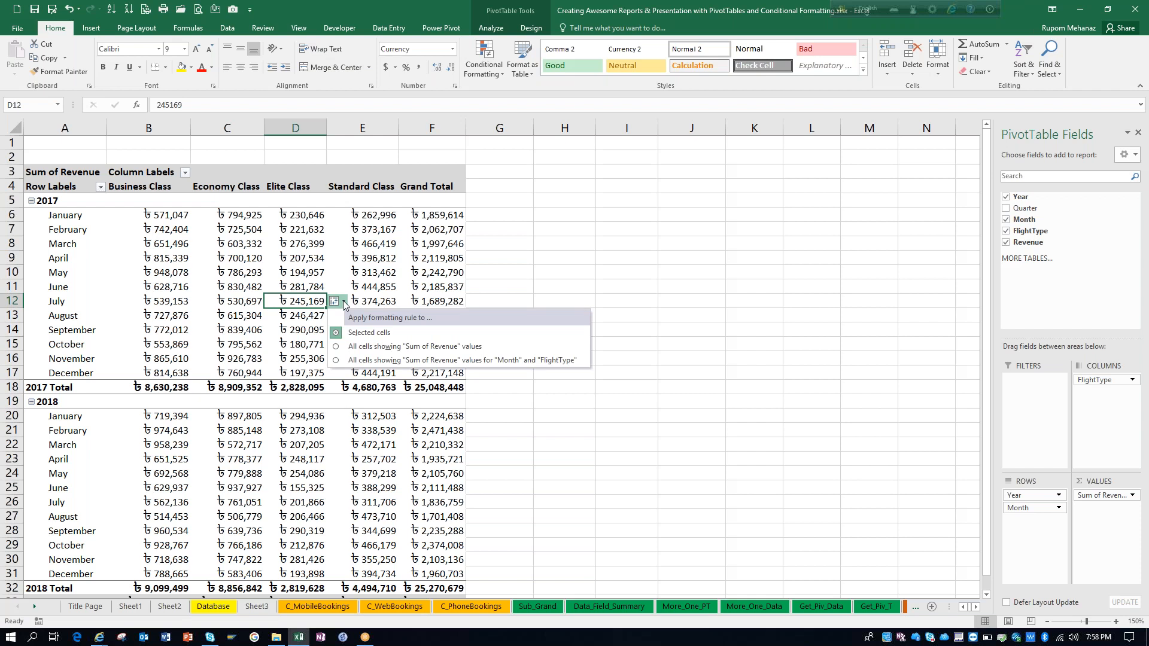
{"action": "left_click", "coordinate": [387, 350]}
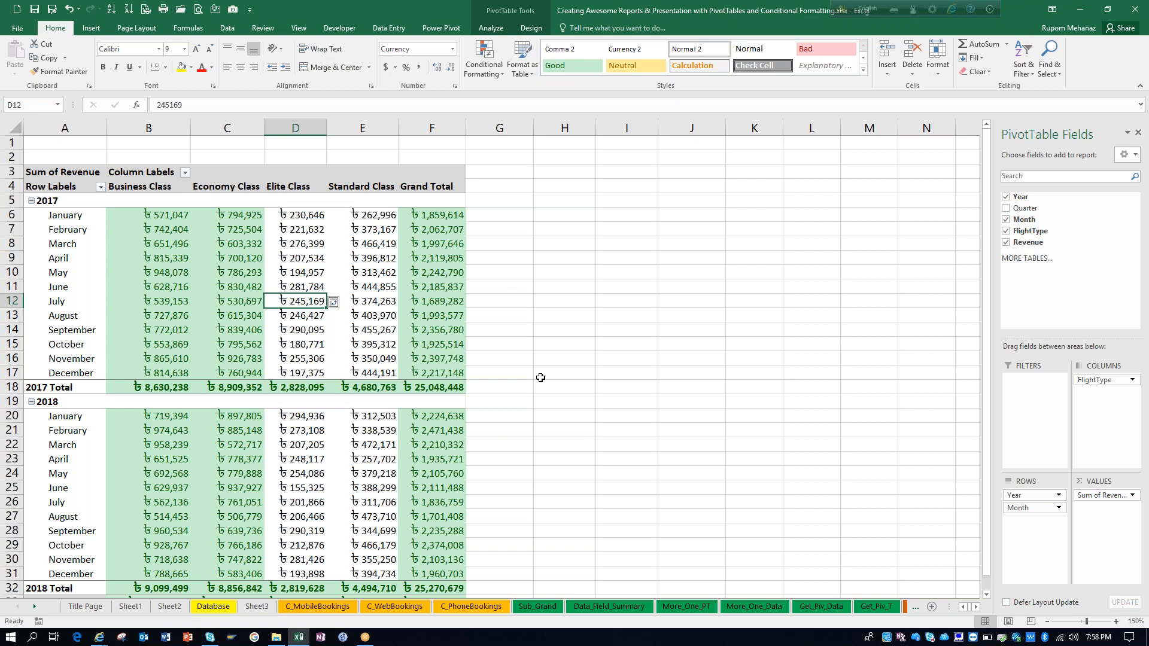
{"action": "left_click", "coordinate": [343, 301]}
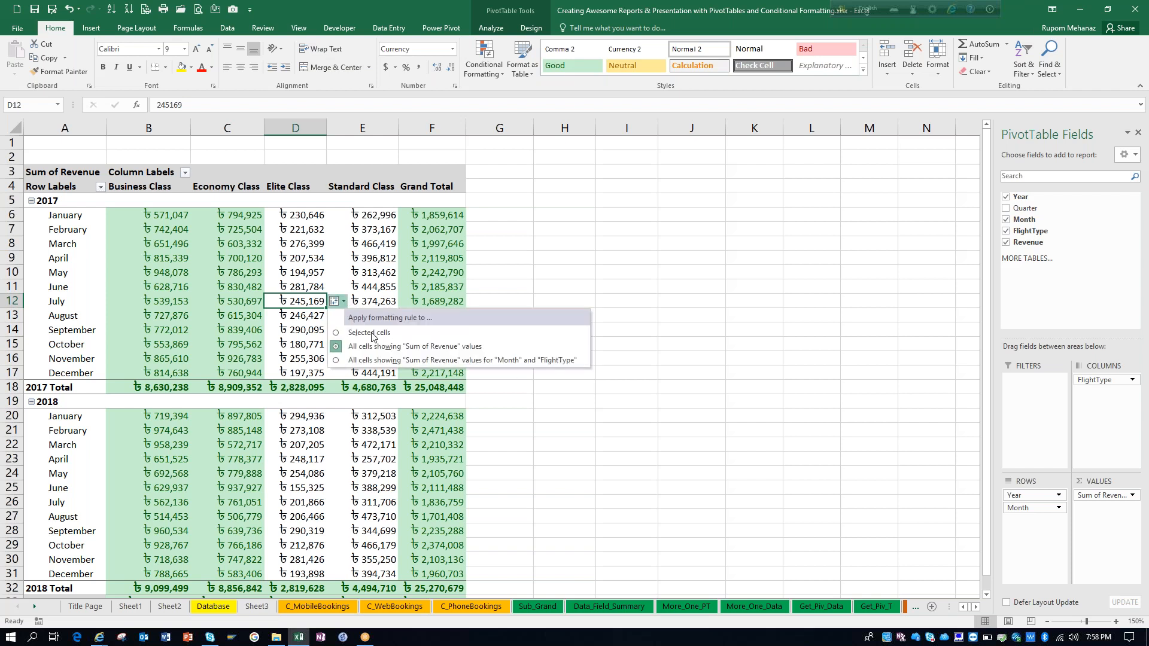
{"action": "left_click", "coordinate": [385, 361]}
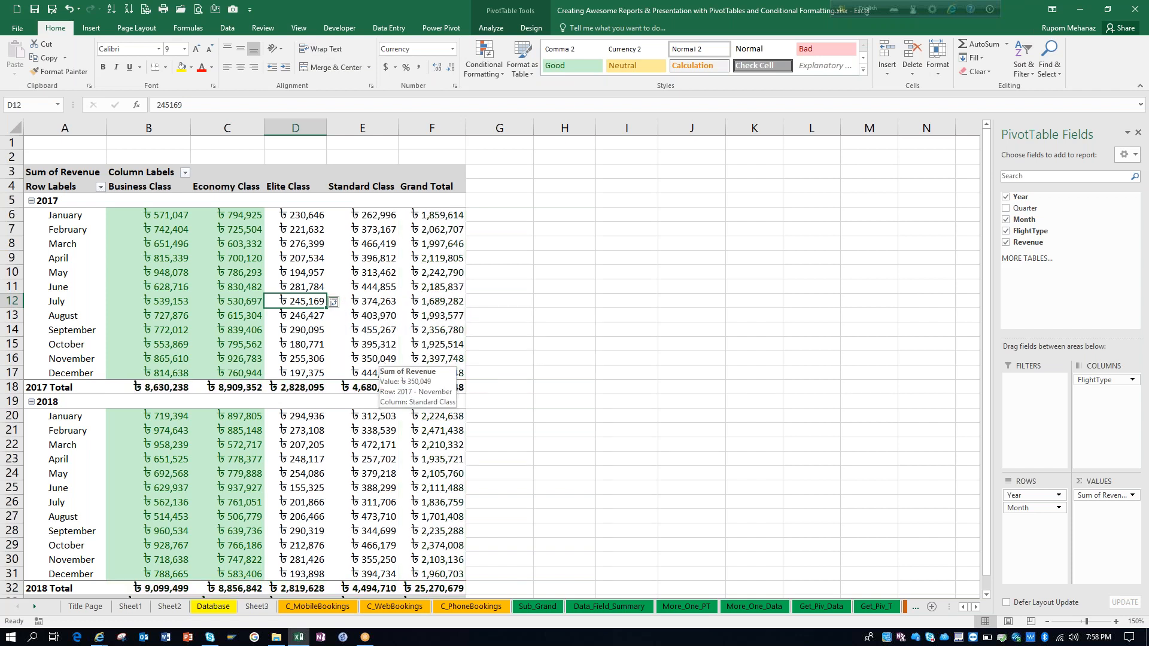
Step: View the Title Page agenda and open the Top_10_T sheet with its pivot table
{"action": "left_click_drag", "start_coordinate": [988, 360], "coordinate": [990, 337]}
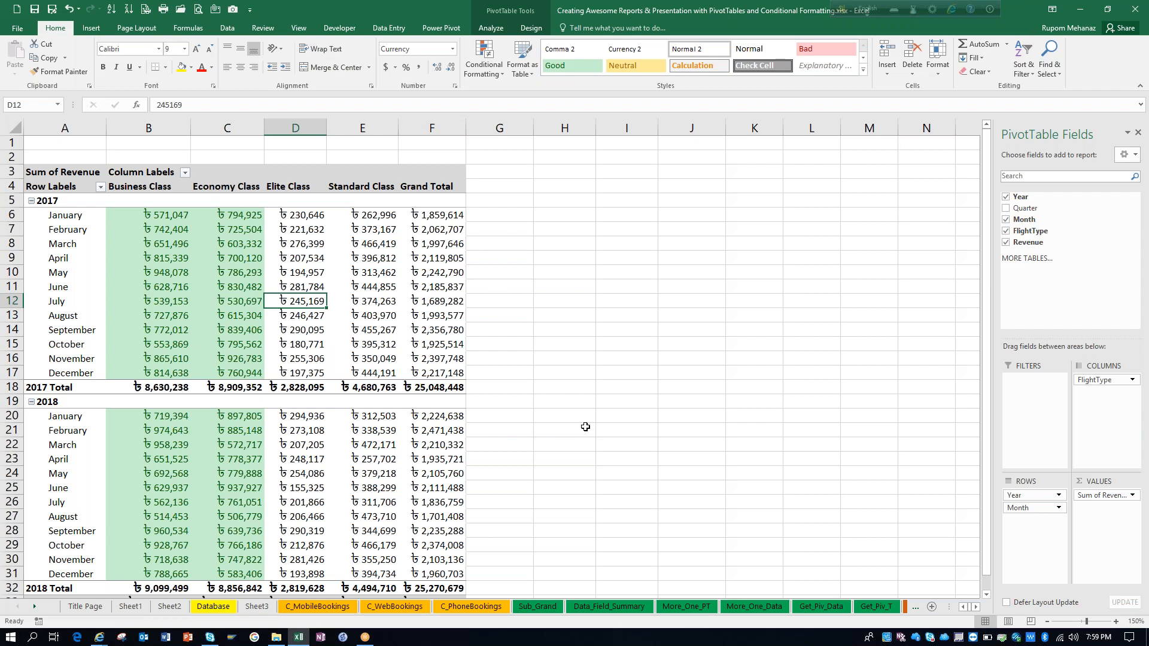
{"action": "left_click", "coordinate": [93, 613]}
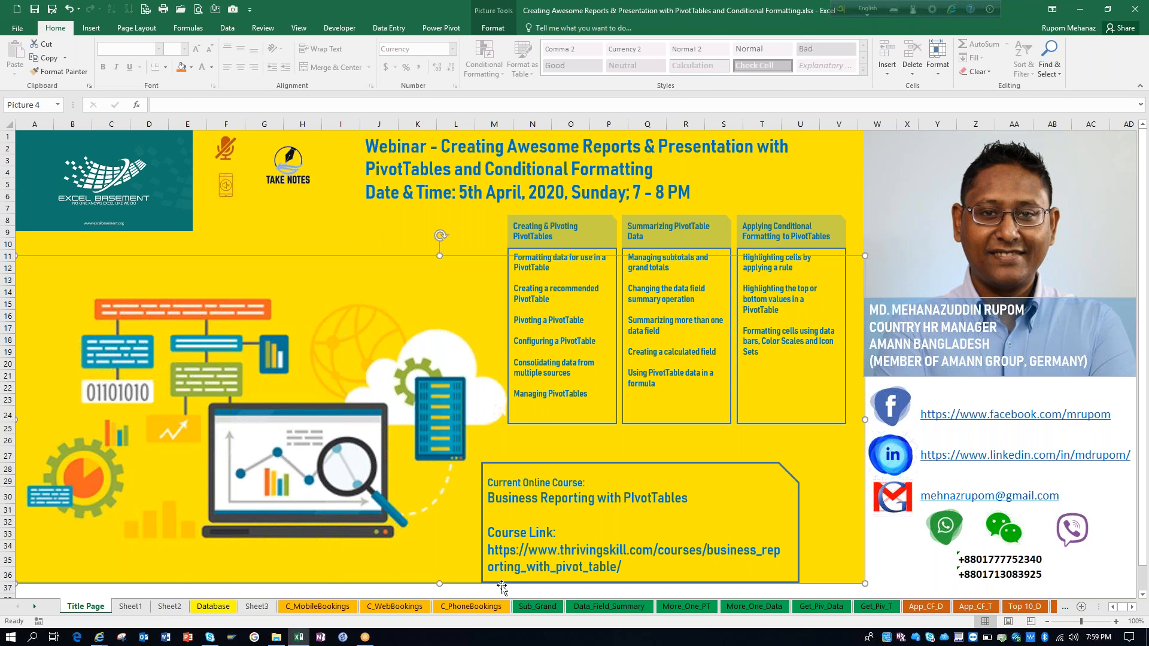
{"action": "left_click", "coordinate": [1022, 607]}
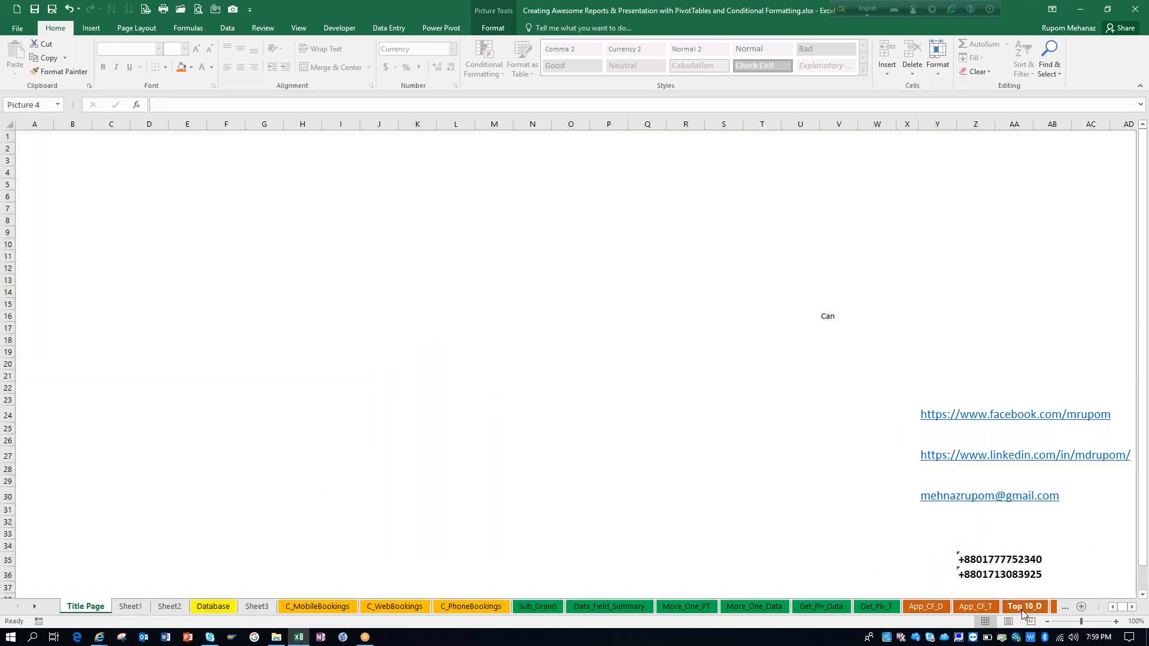
{"action": "key", "text": "ctrl+Page_Down"}
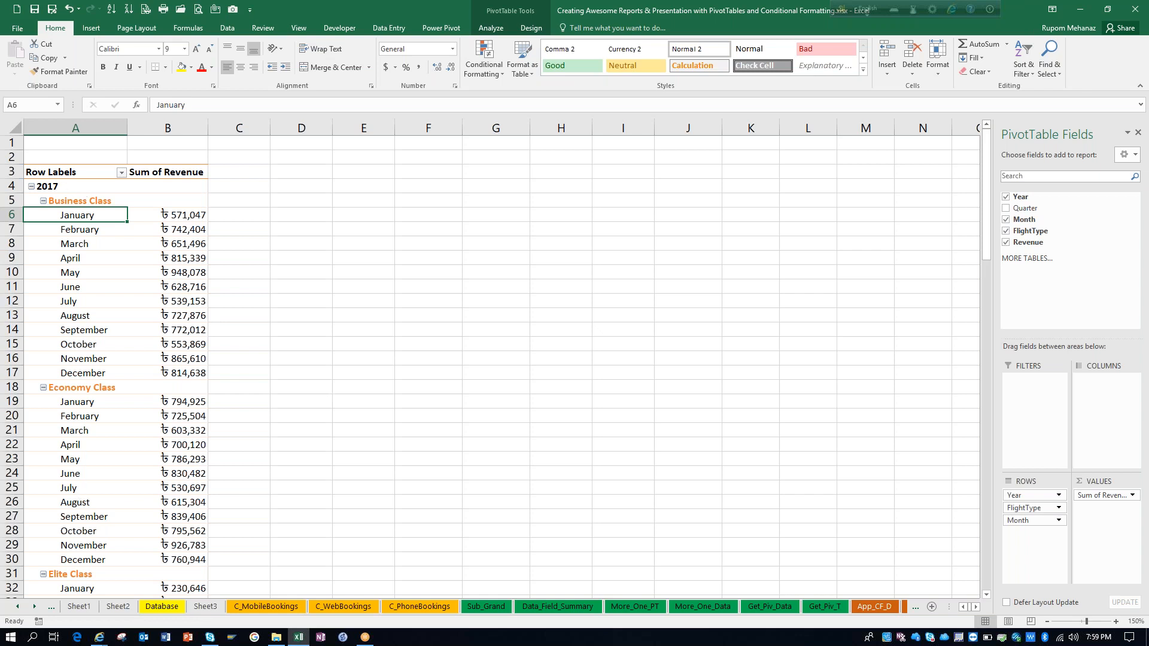
{"action": "left_click_drag", "start_coordinate": [984, 229], "coordinate": [1007, 222]}
Step: Add a Top 10 Items rule to cell B10, ranking 10 items with Green Fill with Dark Green Text
{"action": "left_click", "coordinate": [173, 273]}
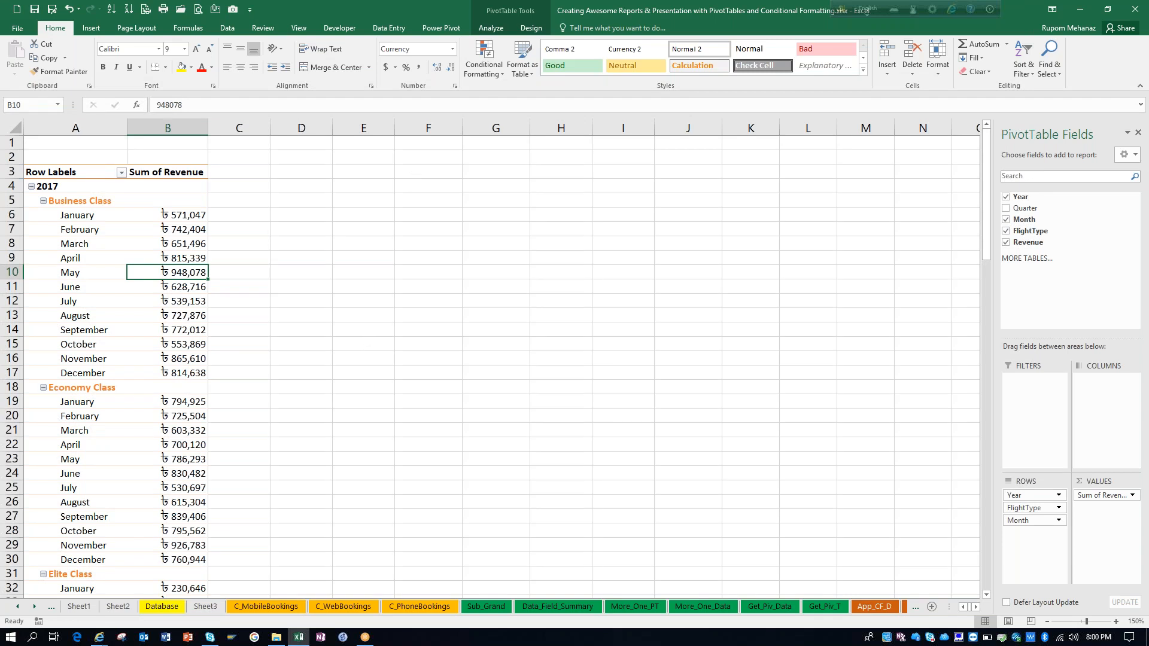
{"action": "left_click", "coordinate": [494, 75]}
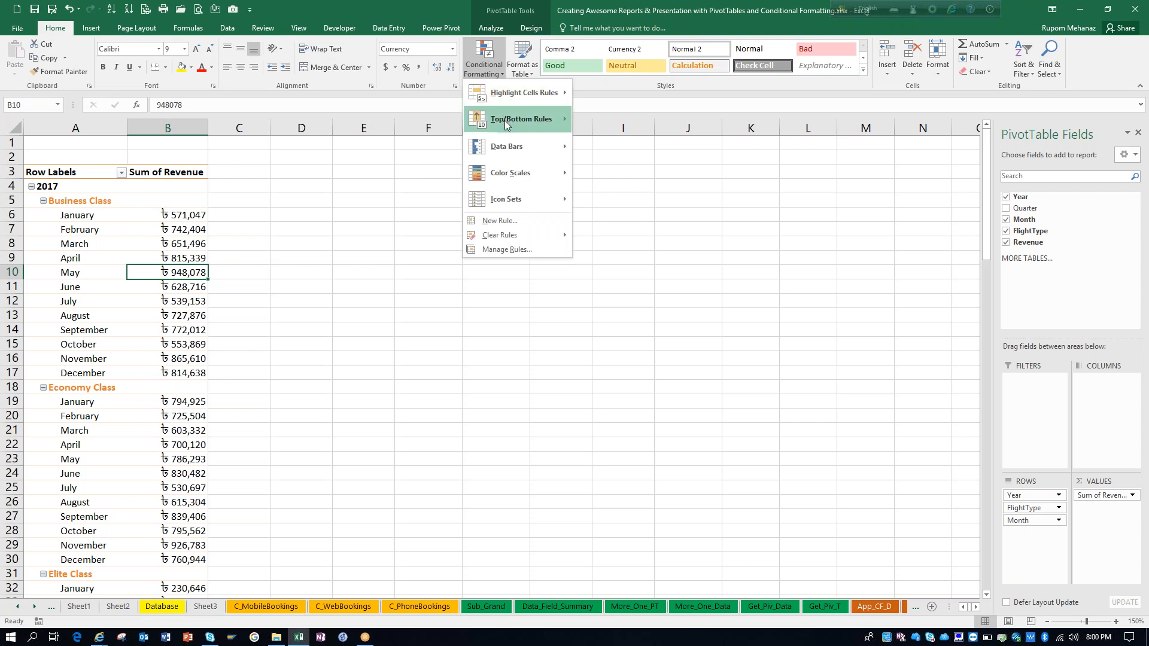
{"action": "mouse_move", "coordinate": [504, 120]}
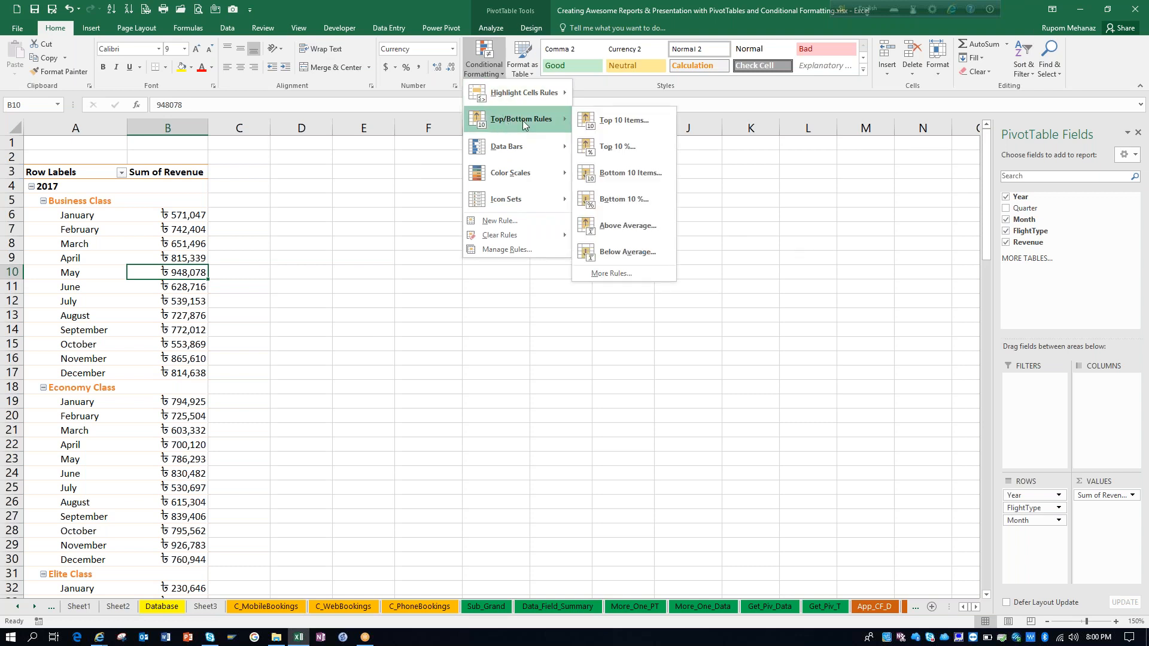
{"action": "left_click", "coordinate": [604, 124]}
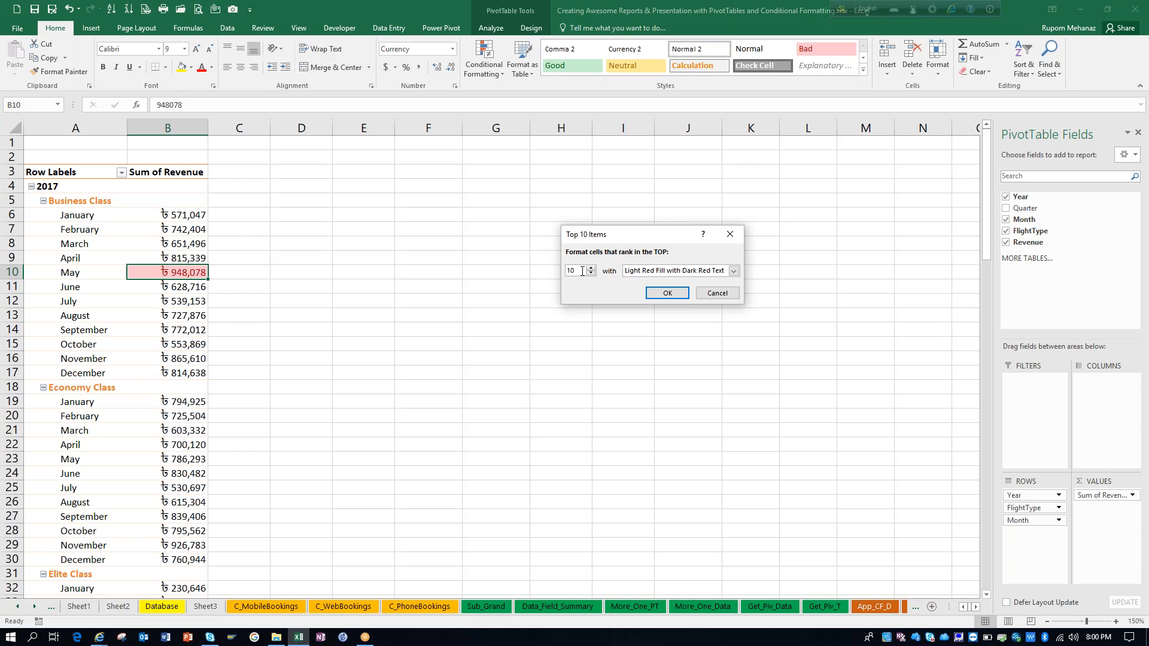
{"action": "left_click_drag", "start_coordinate": [582, 270], "coordinate": [566, 270]}
{"action": "type", "text": "20"}
{"action": "key", "text": "BackSpace"}
{"action": "type", "text": "5"}
{"action": "key", "text": "BackSpace"}
{"action": "left_click", "coordinate": [734, 271]}
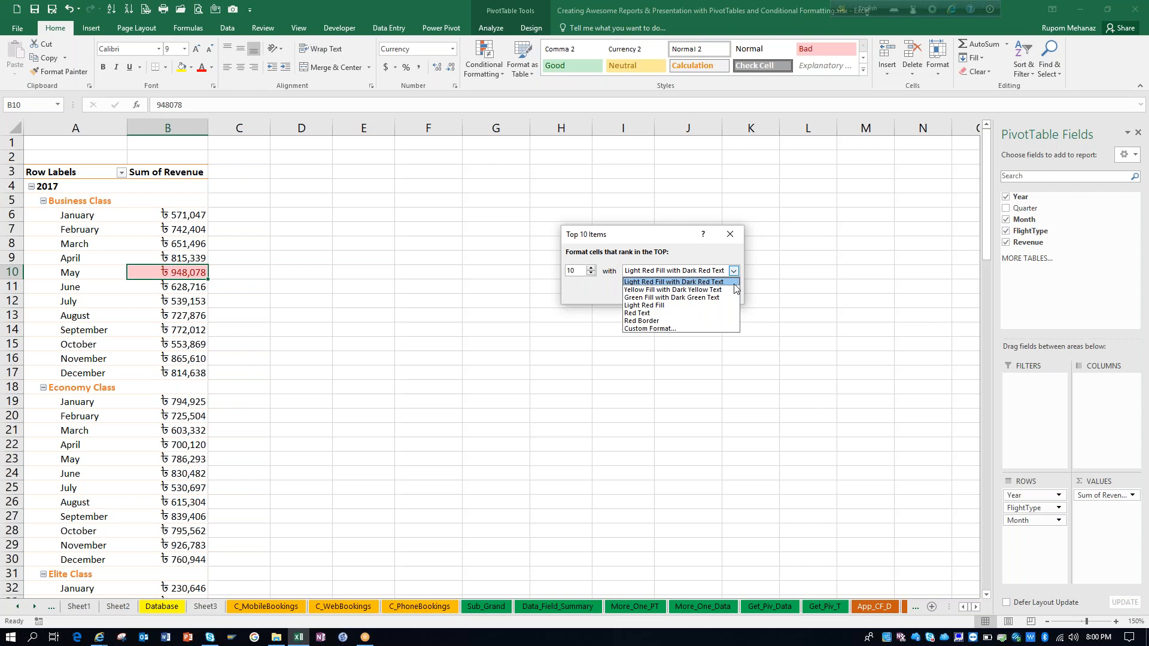
{"action": "left_click", "coordinate": [688, 297]}
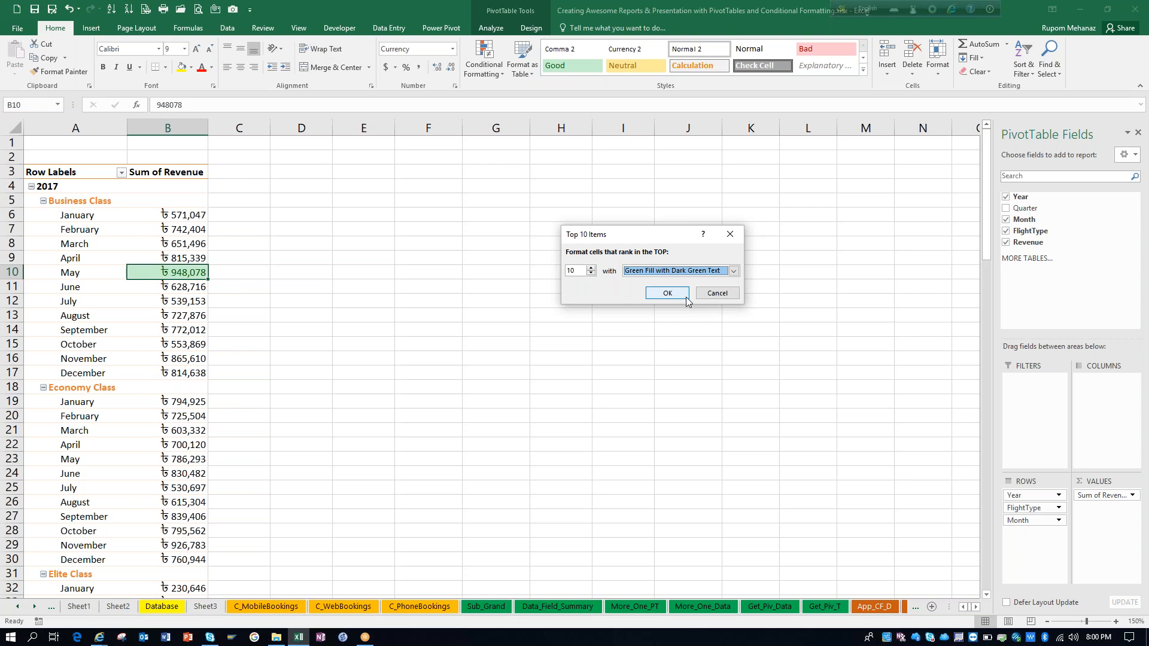
{"action": "left_click", "coordinate": [662, 296]}
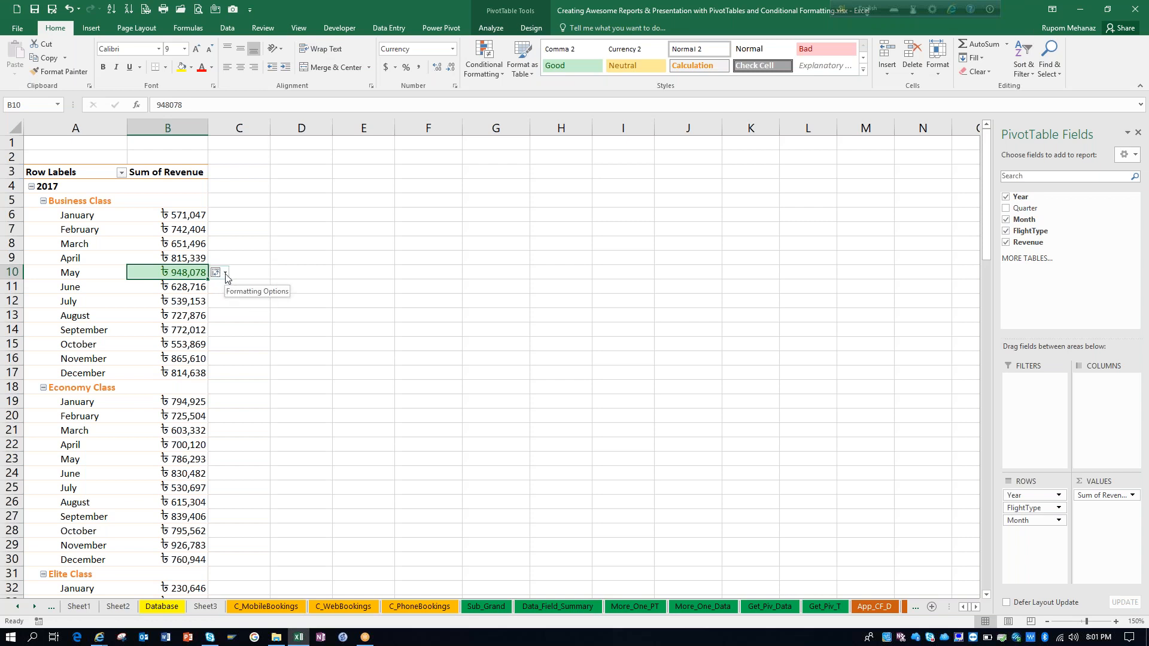
Step: Apply the Top 10 rule to all cells showing "Sum of Revenue" values for "Month" and look over the highlighted values
{"action": "left_click", "coordinate": [226, 274]}
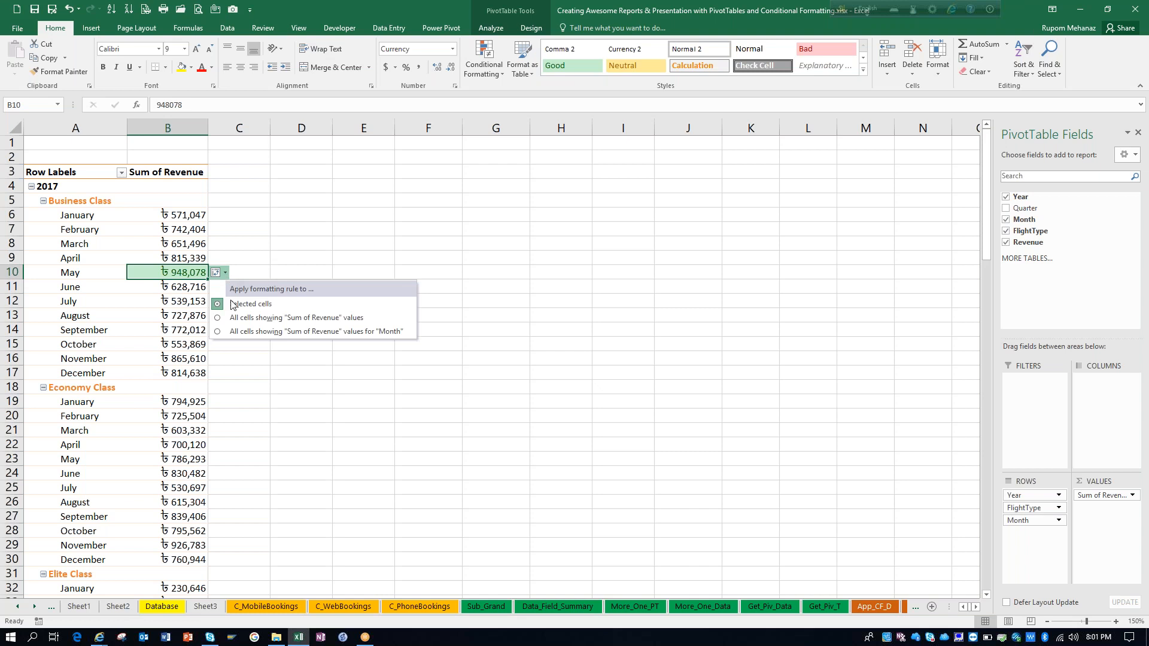
{"action": "left_click", "coordinate": [234, 332]}
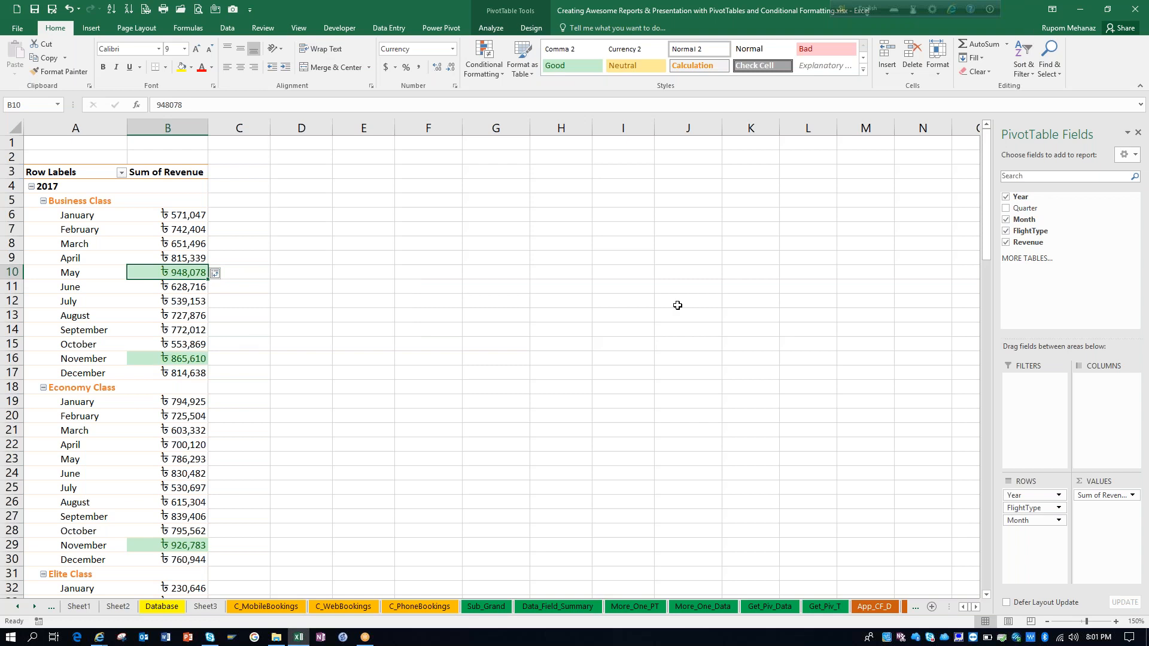
{"action": "left_click_drag", "start_coordinate": [986, 214], "coordinate": [987, 342]}
{"action": "left_click_drag", "start_coordinate": [987, 341], "coordinate": [1003, 212]}
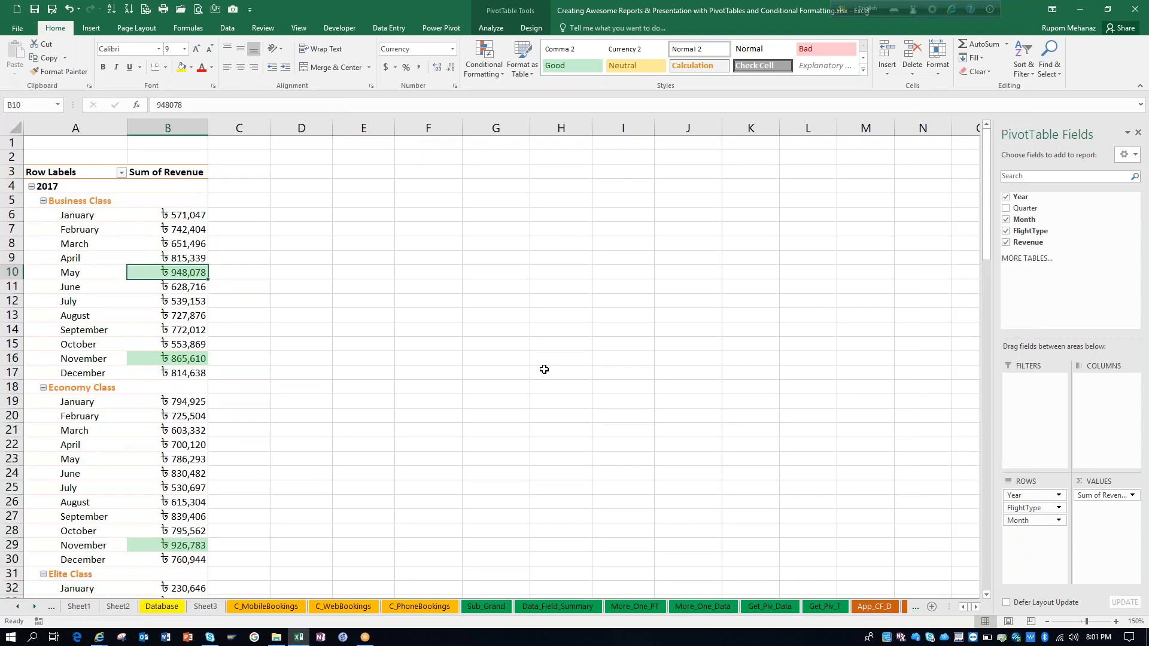
Step: Add a Bottom 10 Items rule to cell B10, ranking 10 items with Light Red Fill
{"action": "left_click", "coordinate": [494, 74]}
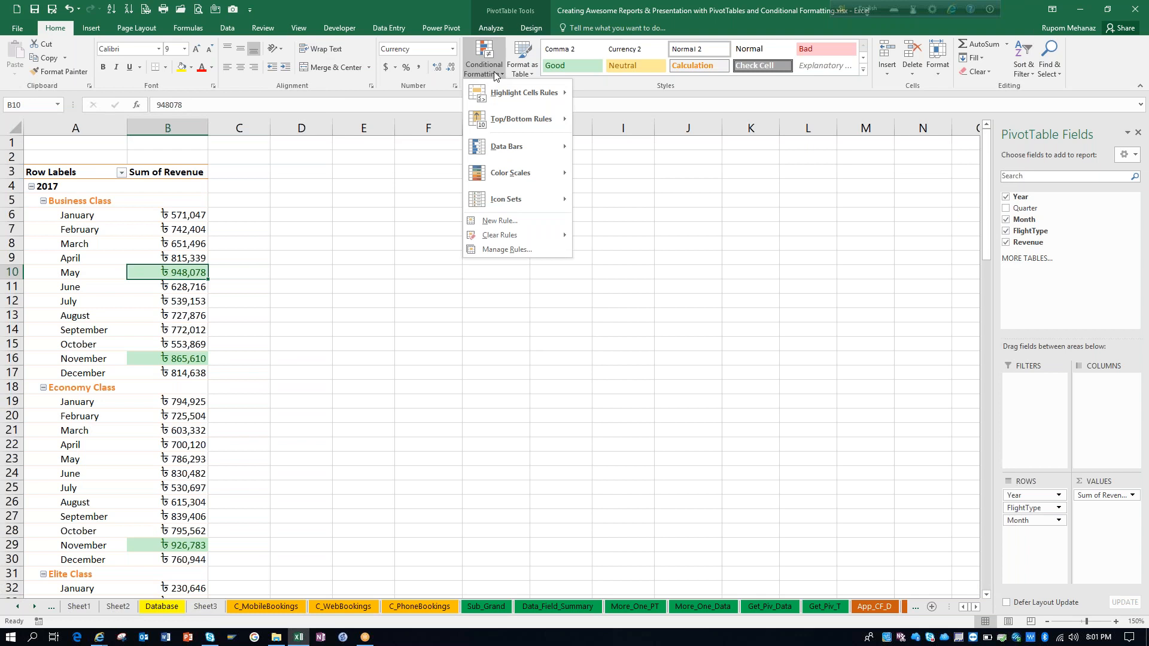
{"action": "mouse_move", "coordinate": [501, 122]}
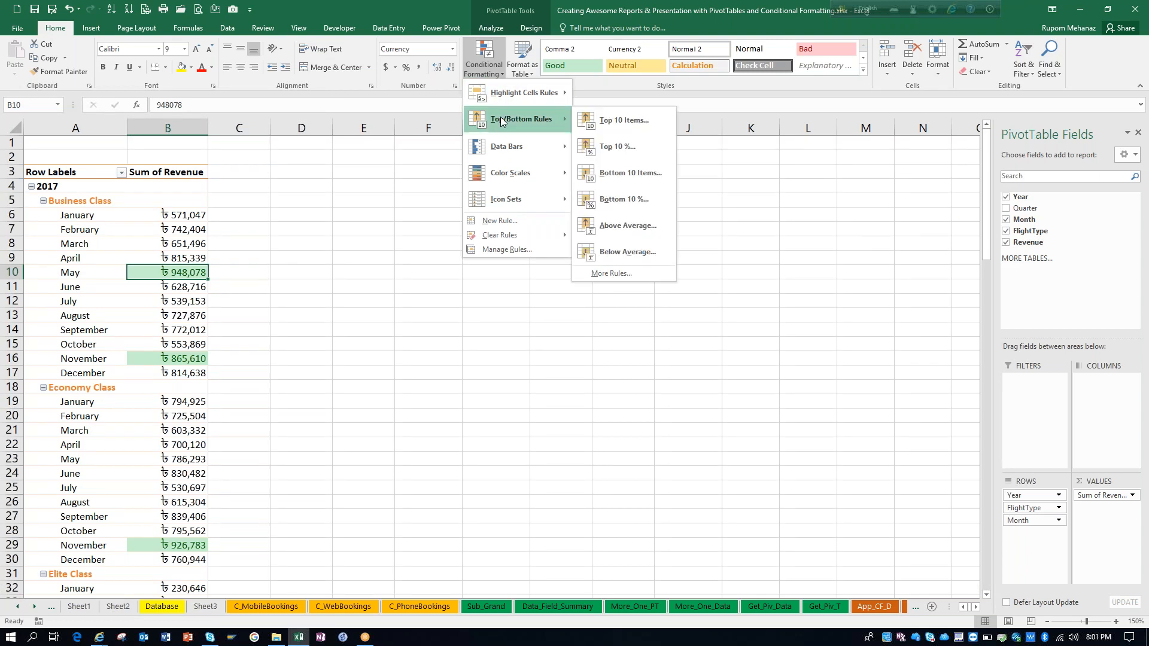
{"action": "left_click", "coordinate": [616, 173]}
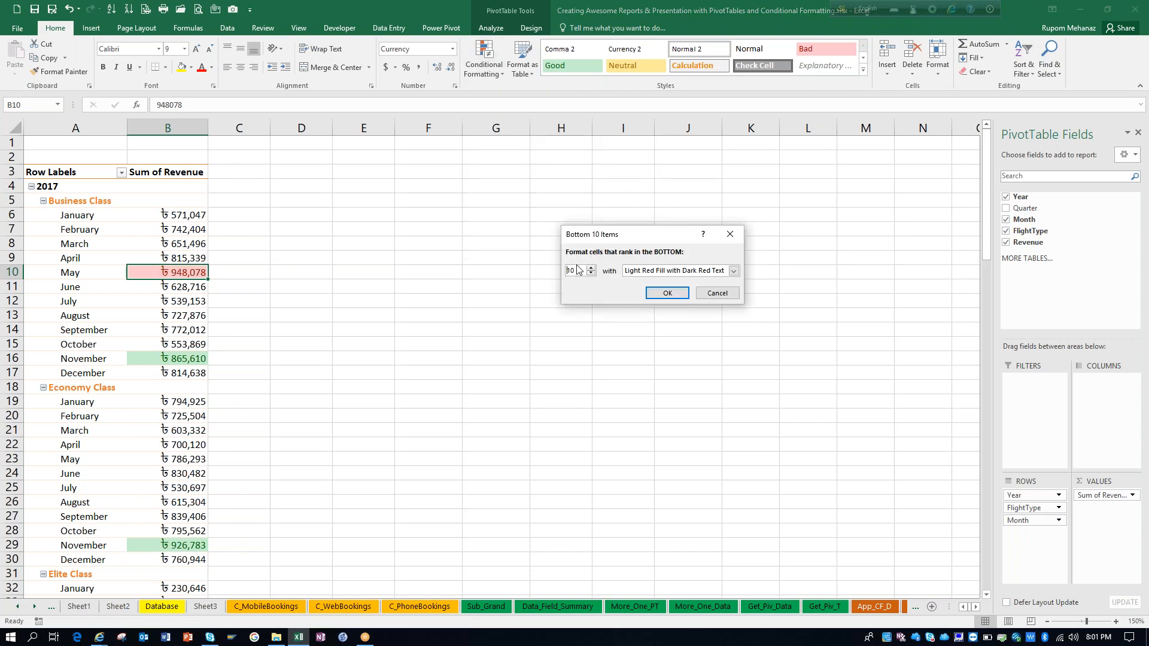
{"action": "left_click_drag", "start_coordinate": [577, 270], "coordinate": [565, 271]}
{"action": "left_click", "coordinate": [734, 271]}
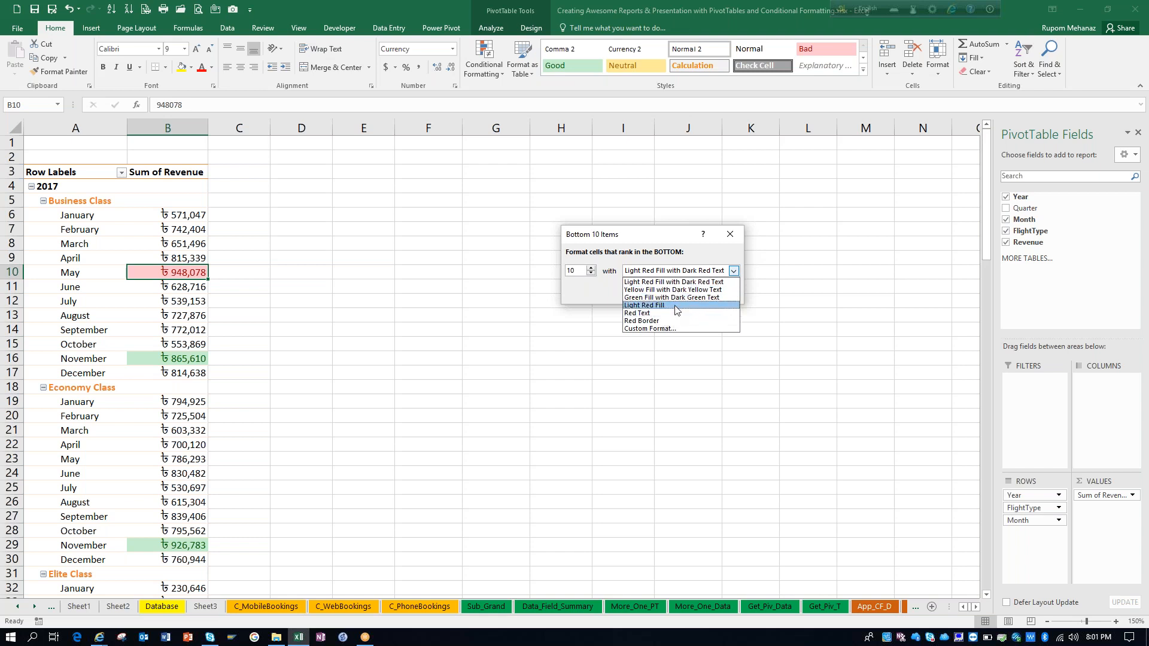
{"action": "left_click", "coordinate": [676, 306]}
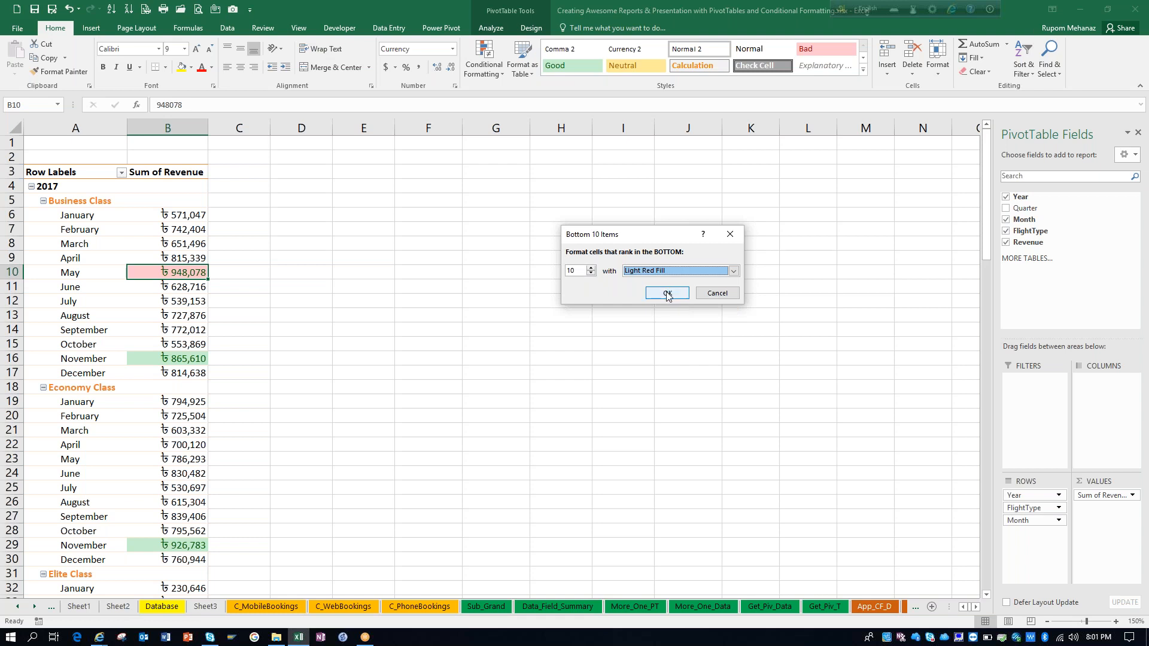
{"action": "left_click", "coordinate": [668, 294]}
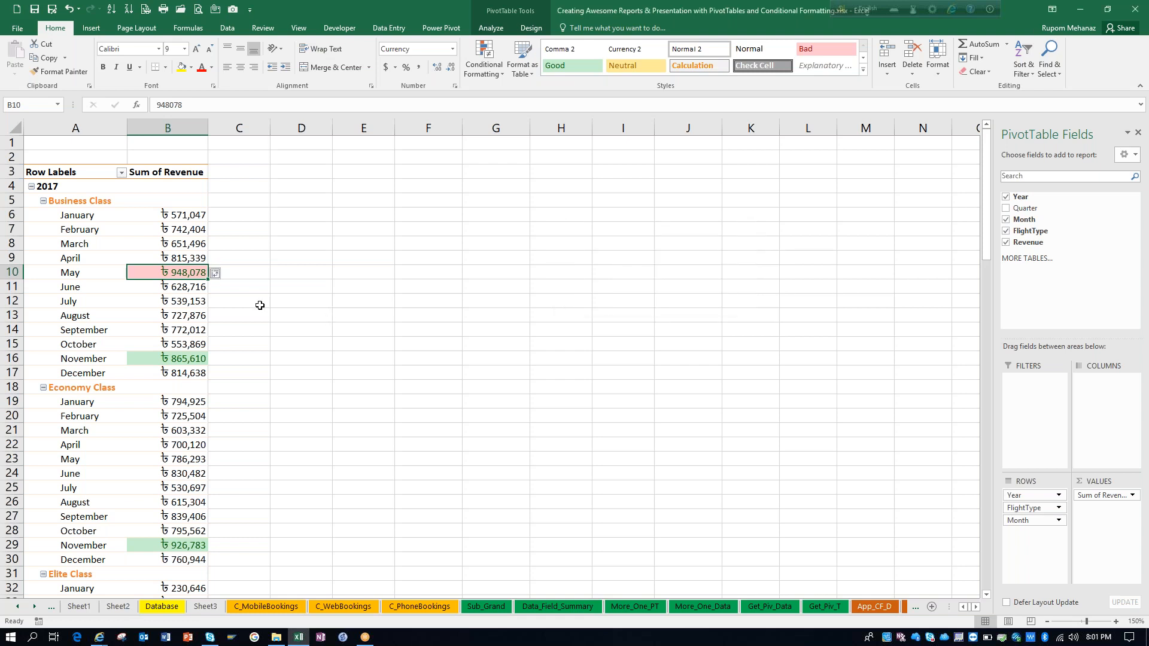
Step: Apply the Bottom 10 rule to all cells showing "Sum of Revenue" values for "Month" and look over the pivot table
{"action": "left_click", "coordinate": [227, 277]}
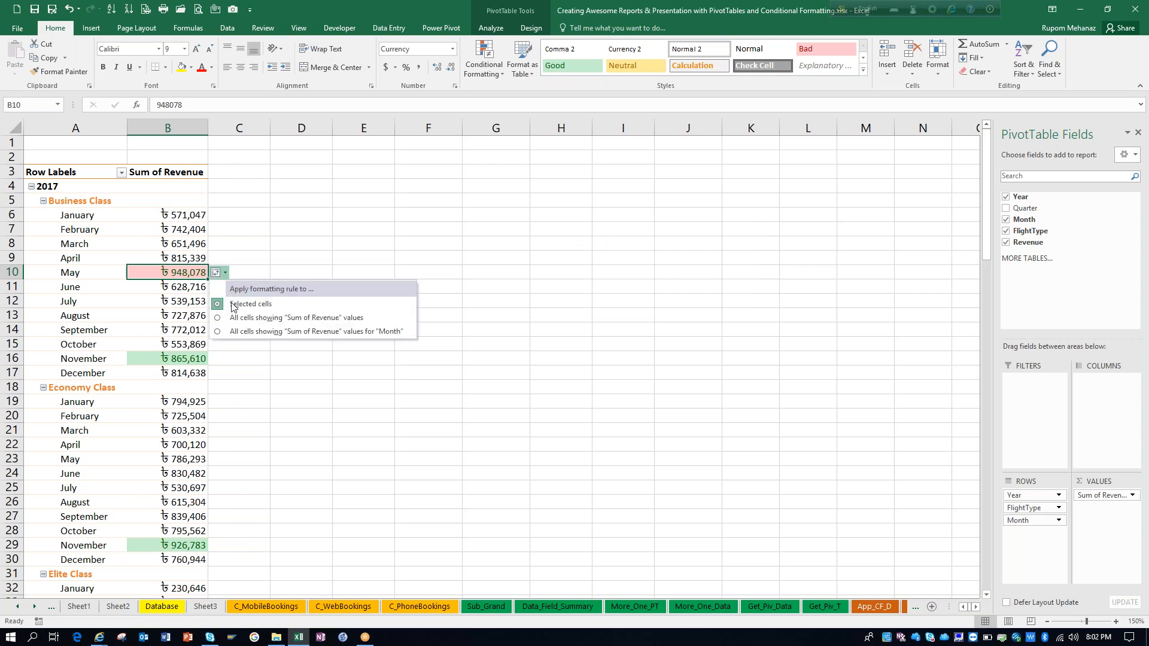
{"action": "left_click", "coordinate": [232, 332]}
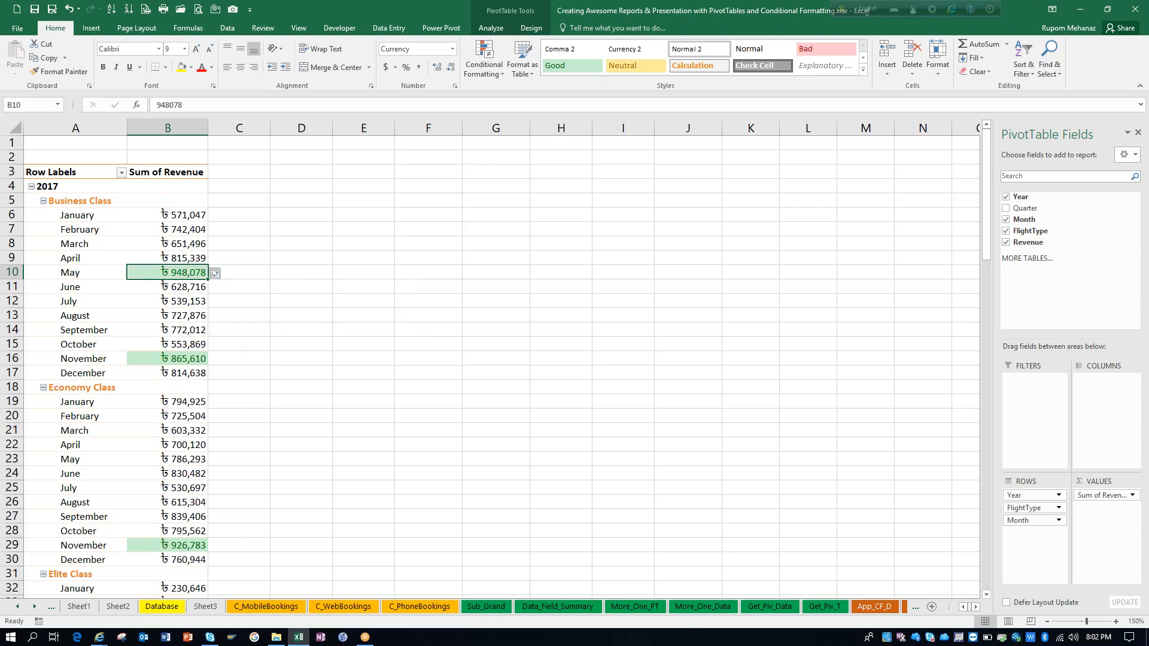
{"action": "mouse_move", "coordinate": [987, 243]}
{"action": "left_mouse_down"}
{"action": "mouse_move", "coordinate": [985, 555]}
{"action": "mouse_move", "coordinate": [986, 244]}
{"action": "left_mouse_up"}
{"action": "left_click_drag", "start_coordinate": [987, 255], "coordinate": [143, 605]}
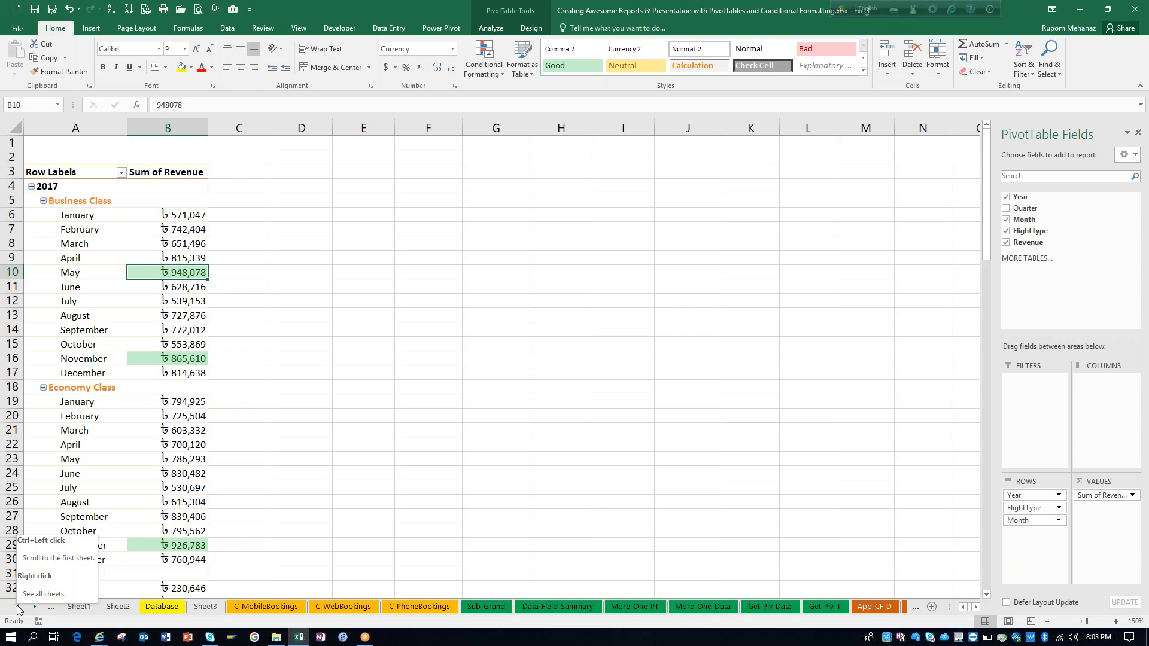
Step: Return to the Title Page sheet to view the webinar's topic list
{"action": "right_click", "coordinate": [17, 605]}
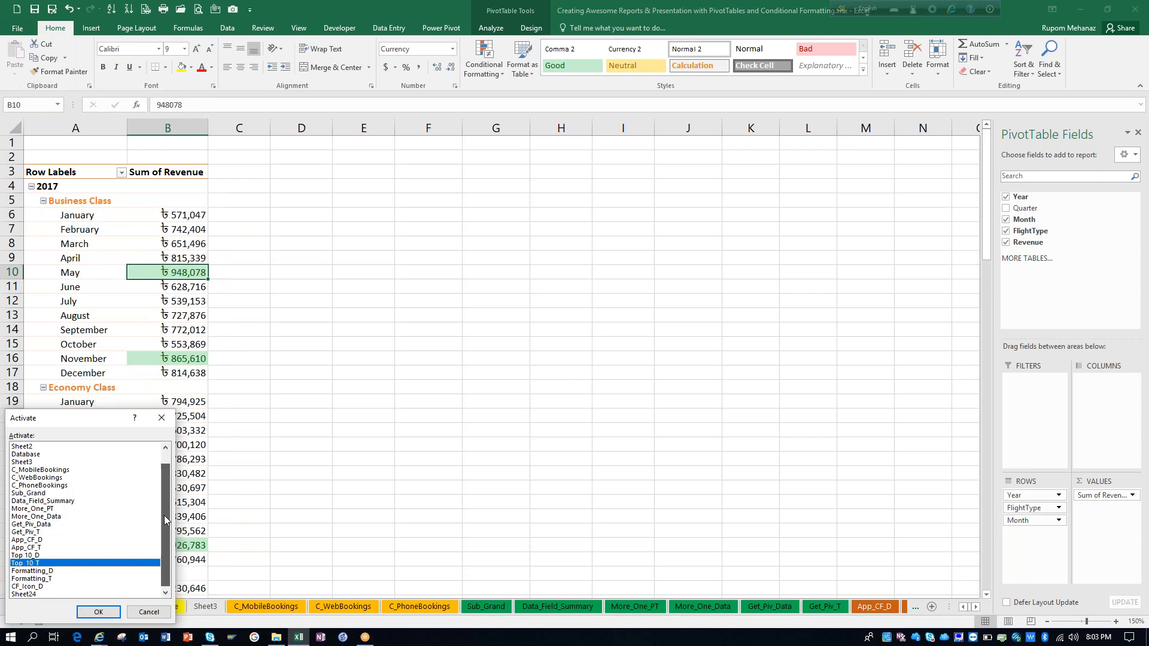
{"action": "left_click_drag", "start_coordinate": [165, 518], "coordinate": [169, 496]}
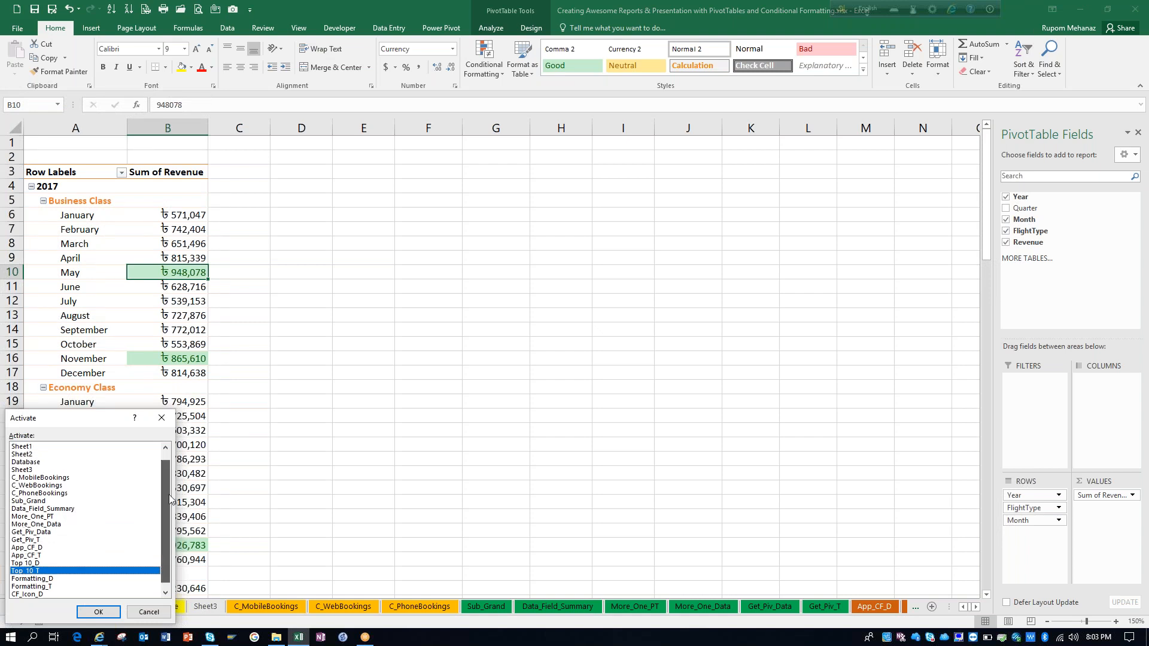
{"action": "scroll", "coordinate": [170, 499], "scroll_direction": "up", "scroll_amount": 1}
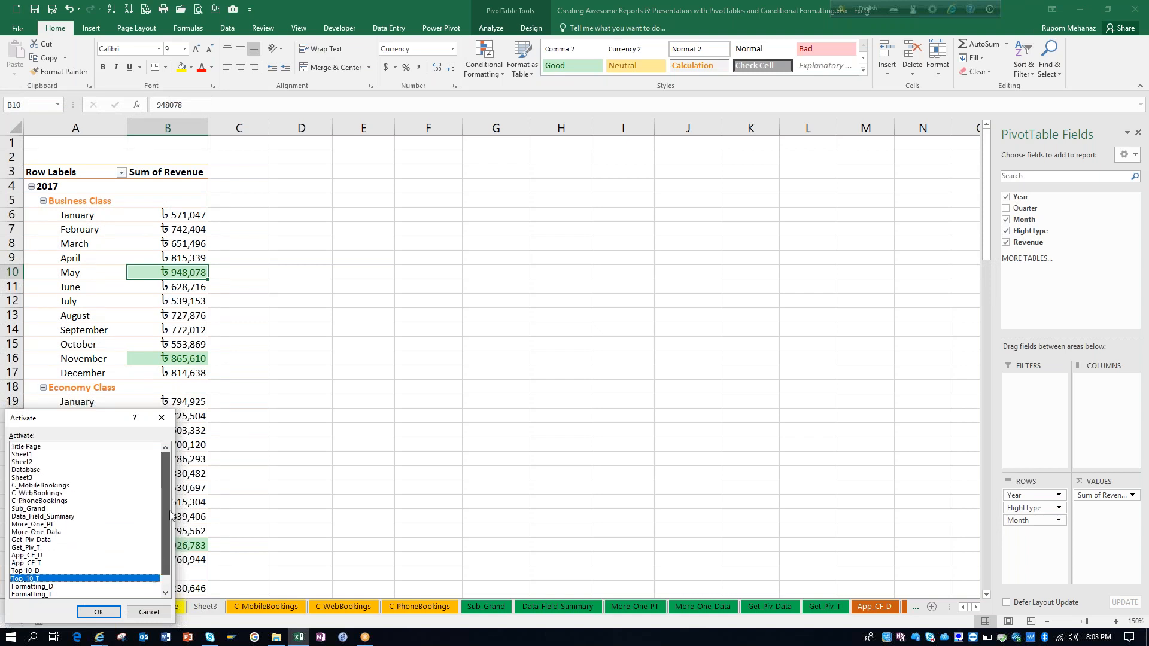
{"action": "left_click", "coordinate": [38, 448]}
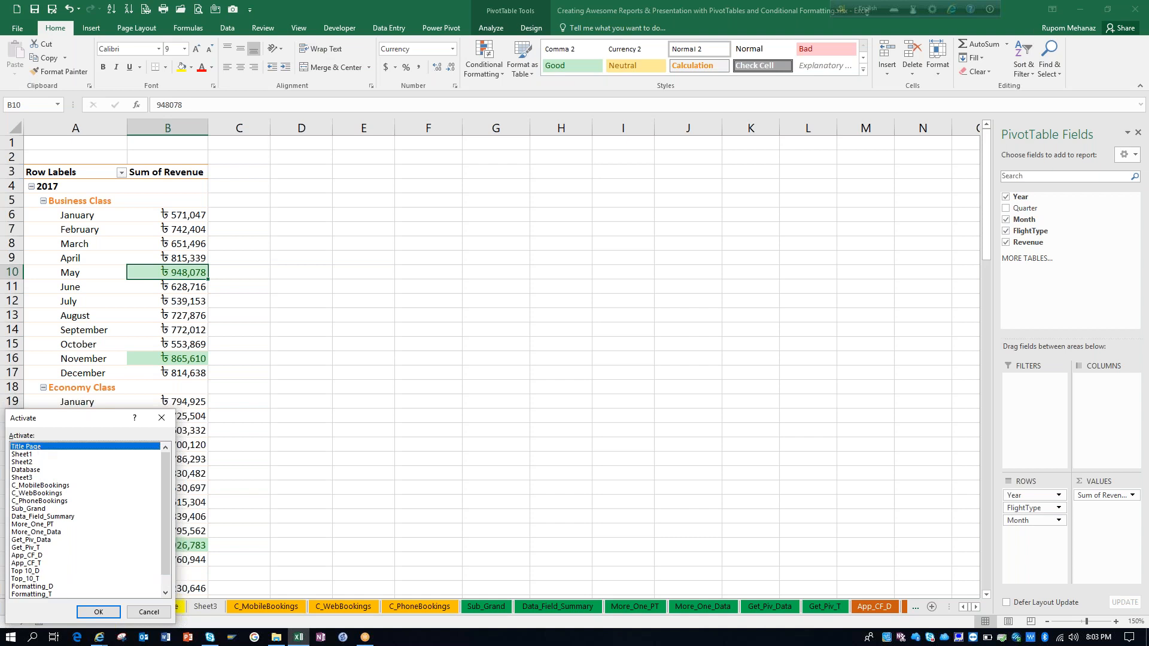
{"action": "key", "text": "Escape"}
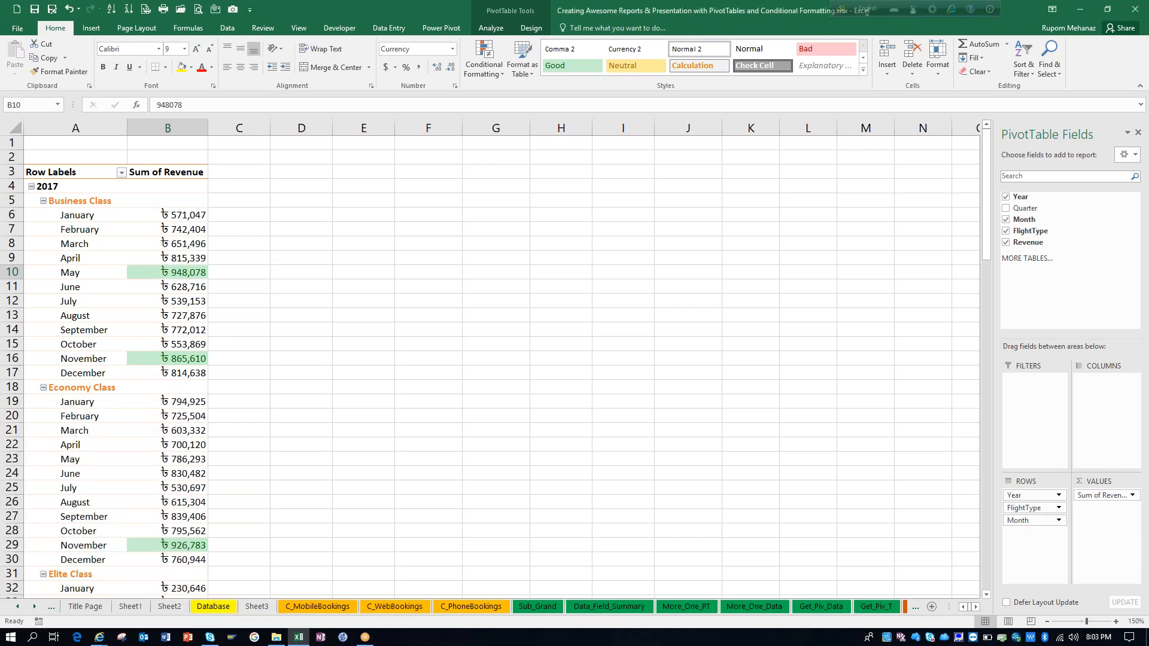
{"action": "left_click", "coordinate": [85, 606]}
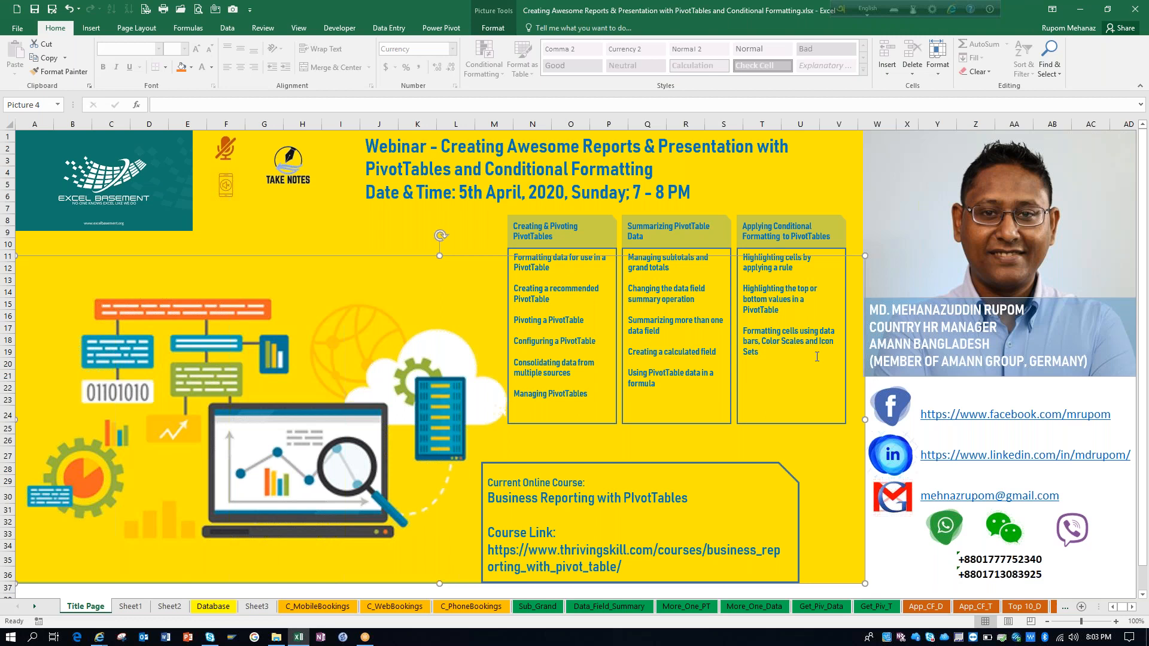
Step: Open the Formatting_T sheet from the workbook's list of all sheets
{"action": "right_click", "coordinate": [37, 608]}
{"action": "left_click_drag", "start_coordinate": [171, 529], "coordinate": [166, 564]}
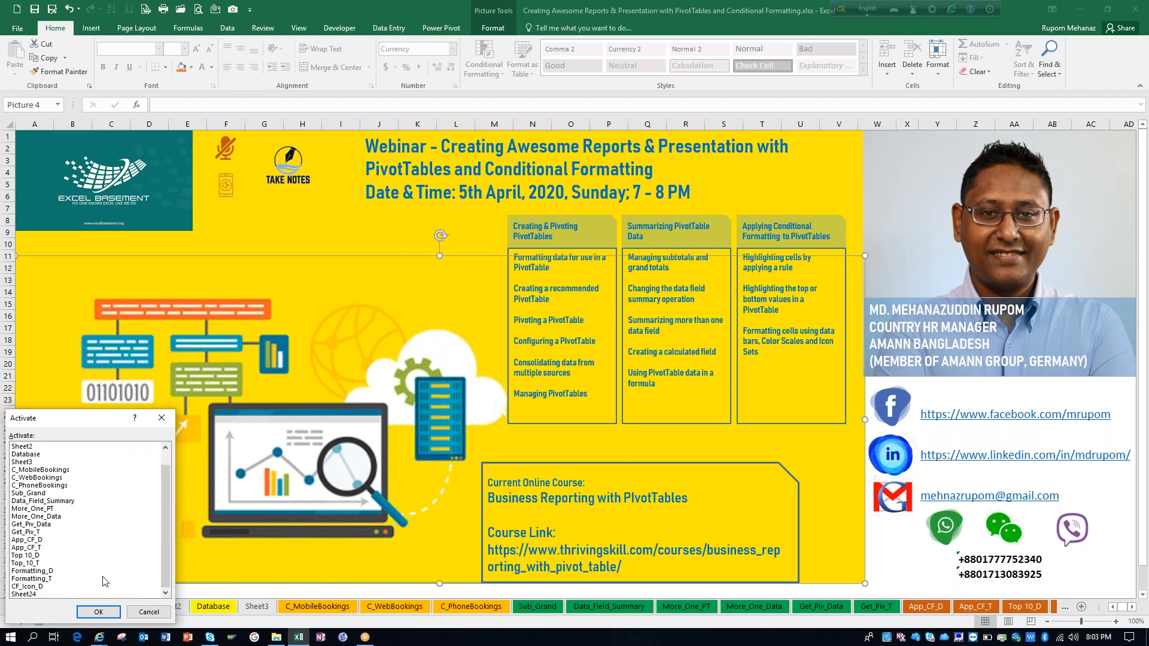
{"action": "left_click", "coordinate": [46, 579]}
{"action": "left_click", "coordinate": [112, 613]}
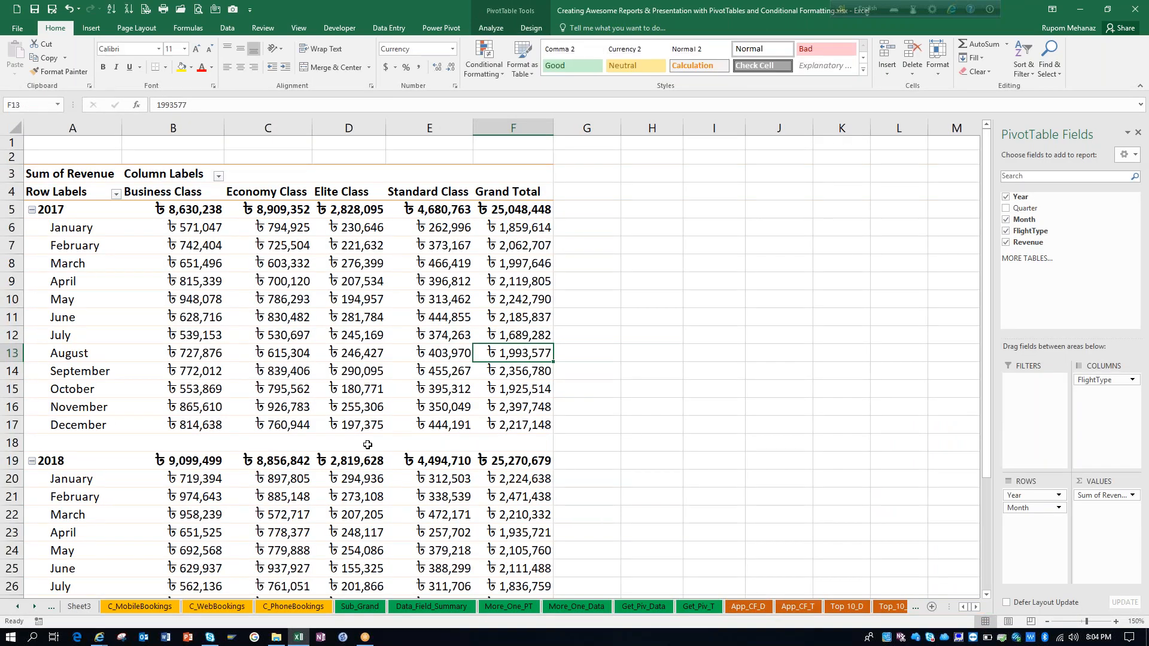
Step: Add a solid green data bar to cell F13 and apply it to all cells showing "Sum of Revenue" values for "Month" and "FlightType"
{"action": "left_click", "coordinate": [488, 79]}
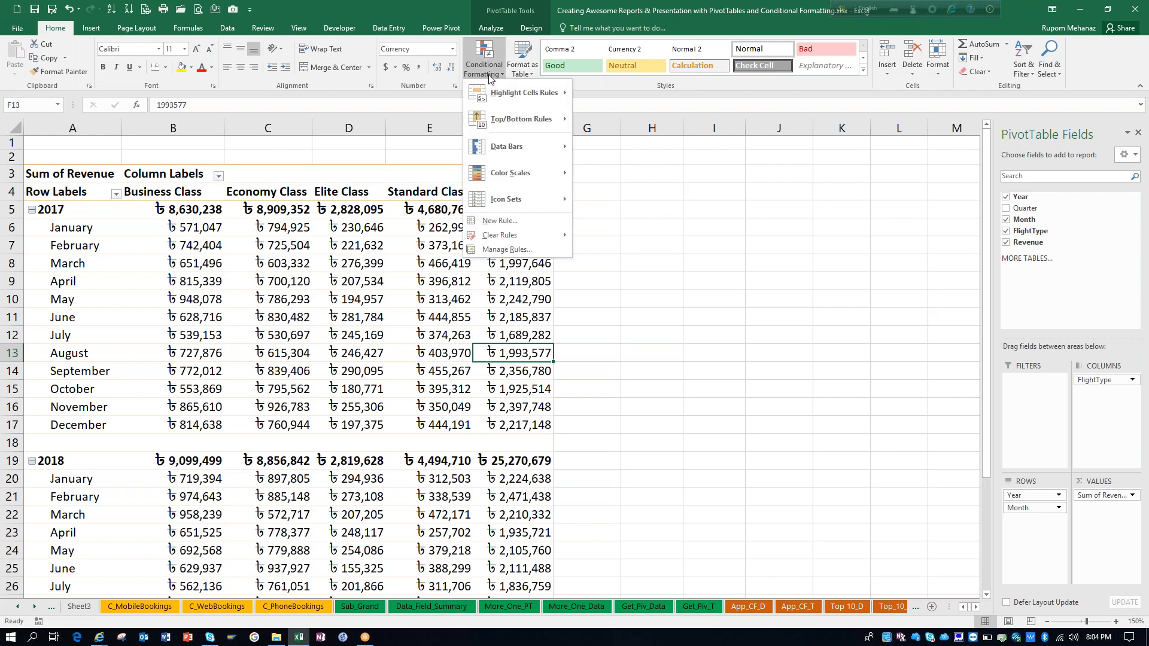
{"action": "mouse_move", "coordinate": [512, 151]}
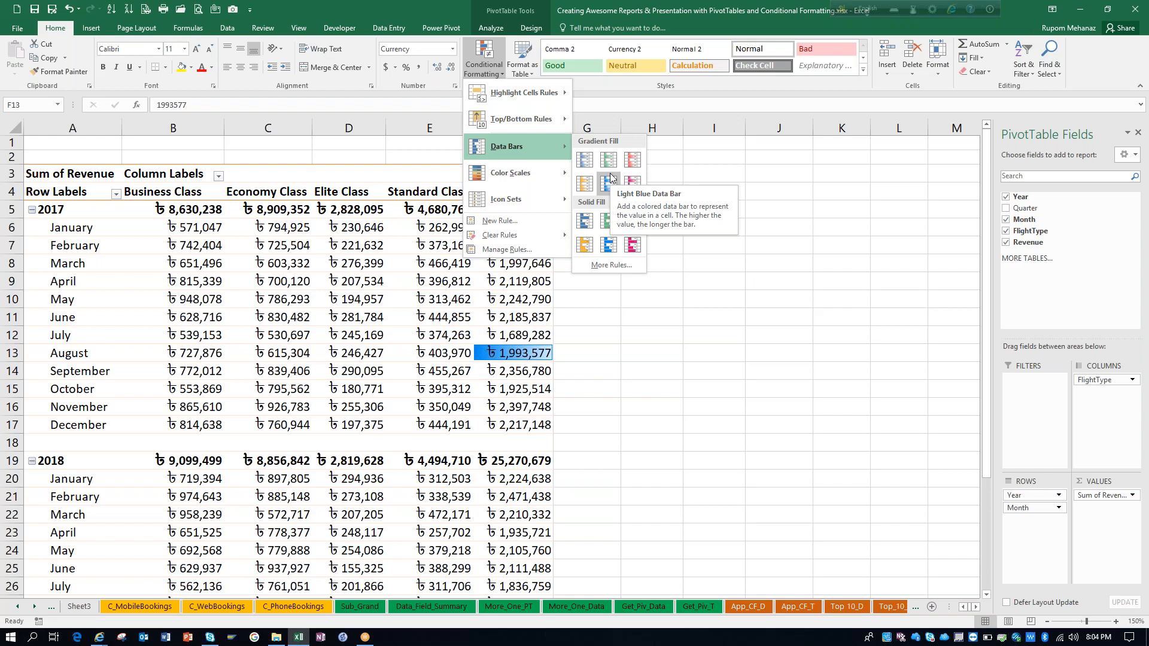
{"action": "left_click", "coordinate": [607, 222]}
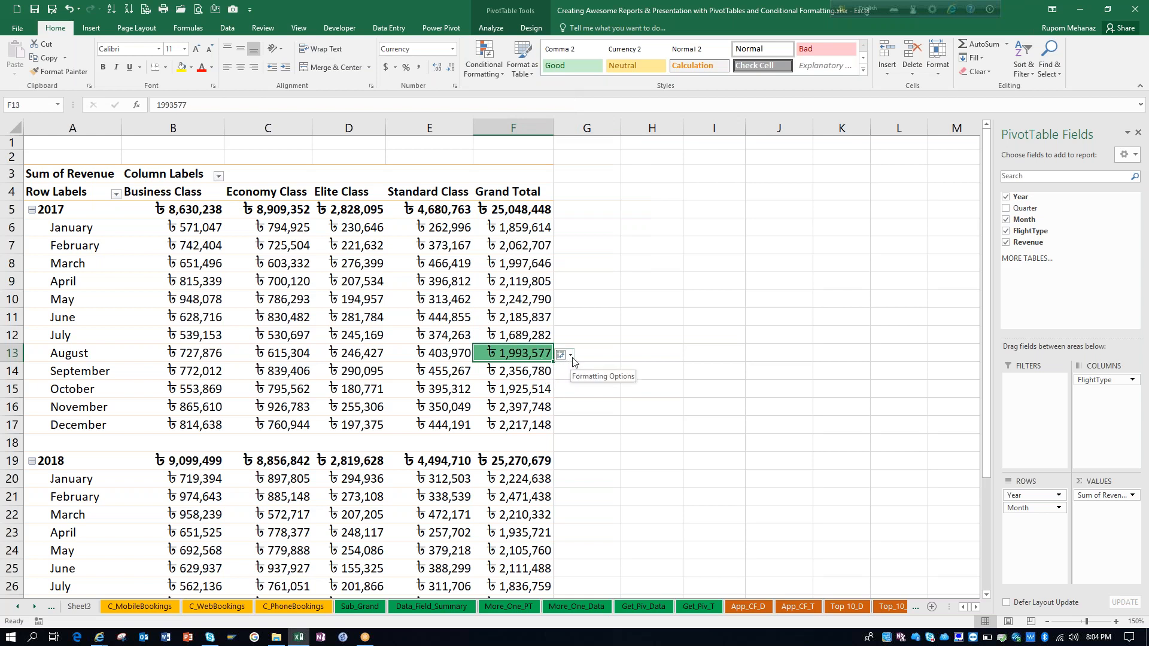
{"action": "left_click", "coordinate": [571, 357]}
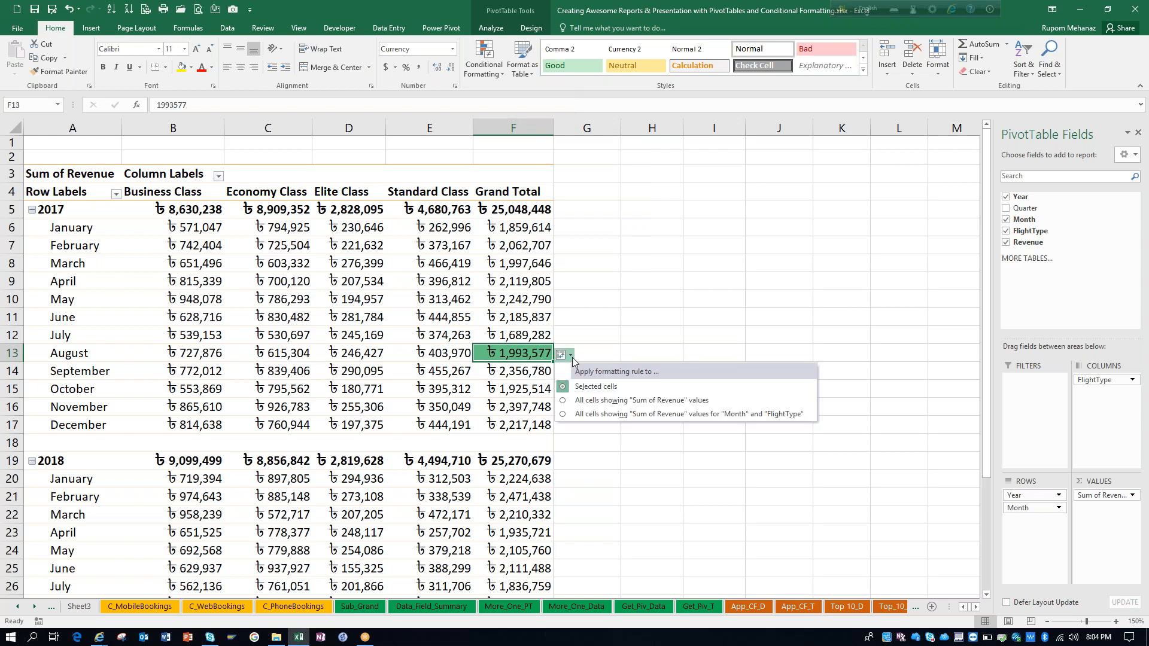
{"action": "left_click", "coordinate": [584, 414]}
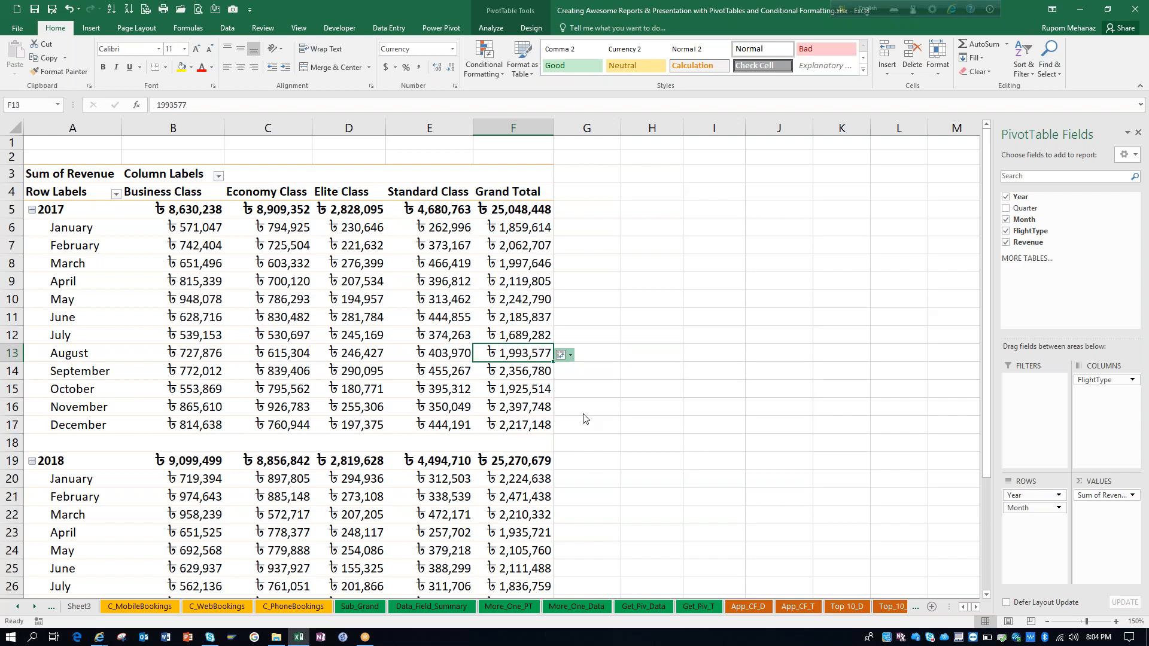
Step: Look over the data bars in the 2017 and 2018 monthly rows and undo the data bar formatting
{"action": "left_click", "coordinate": [986, 324]}
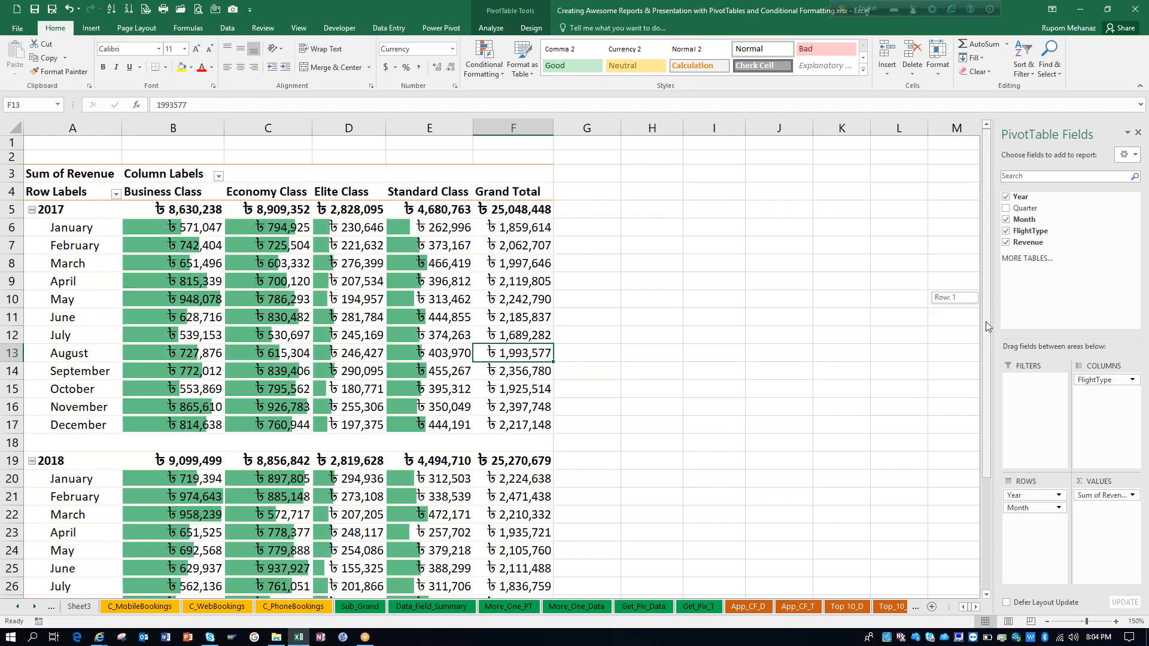
{"action": "left_click_drag", "start_coordinate": [987, 322], "coordinate": [979, 437]}
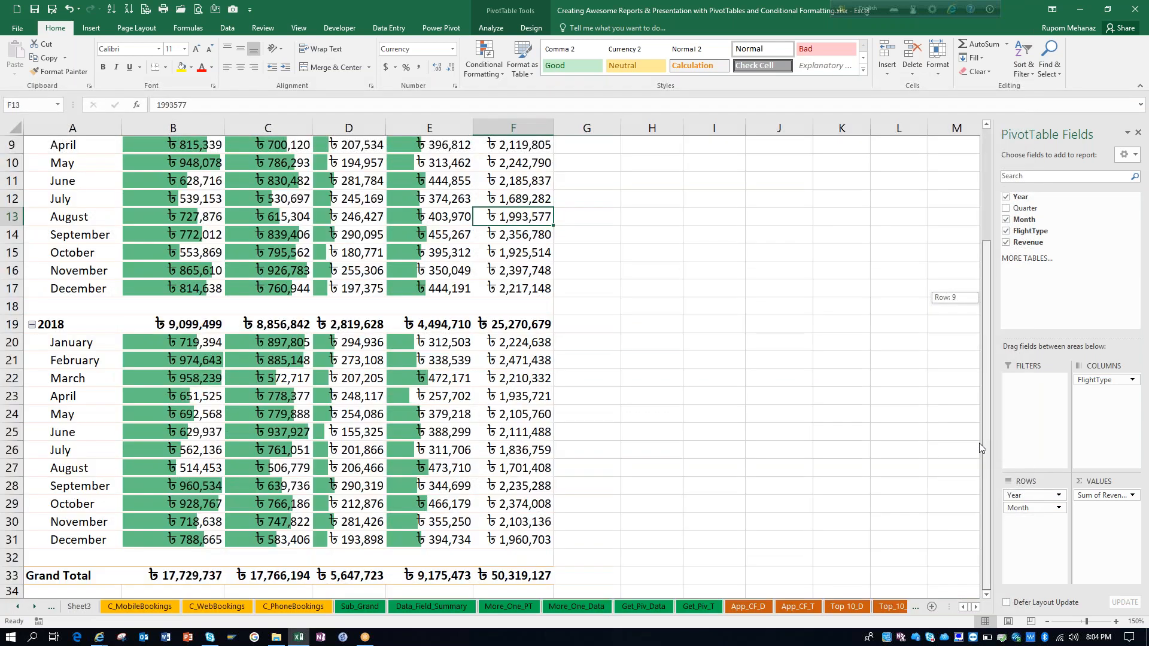
{"action": "left_click_drag", "start_coordinate": [981, 448], "coordinate": [989, 329]}
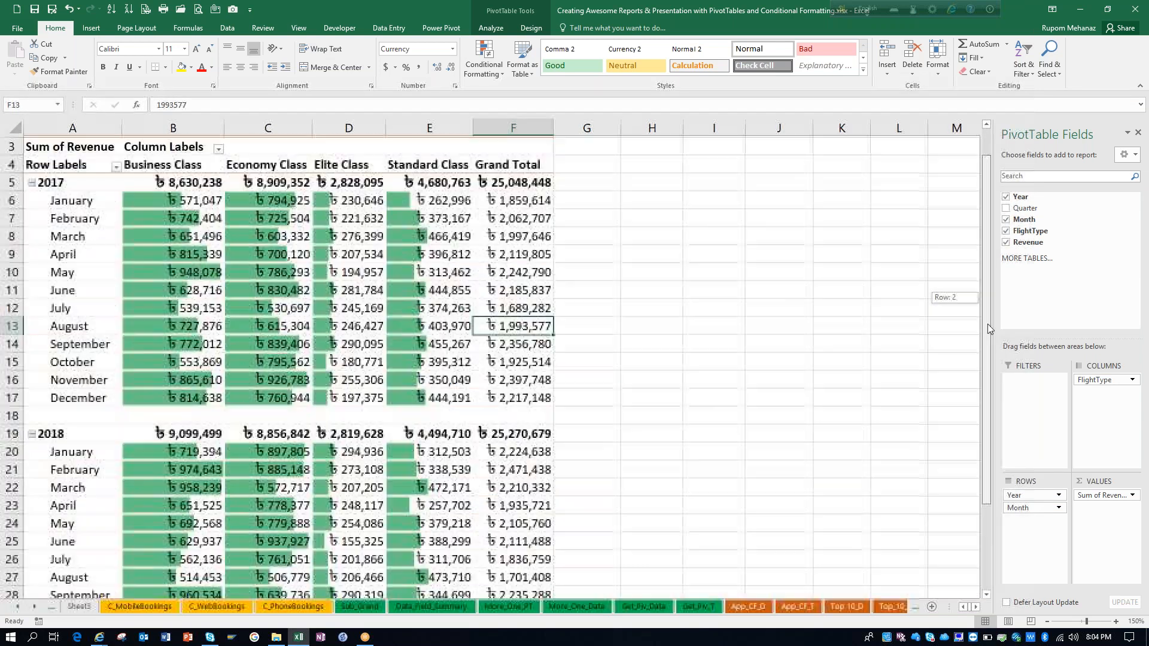
{"action": "left_click_drag", "start_coordinate": [987, 325], "coordinate": [993, 305]}
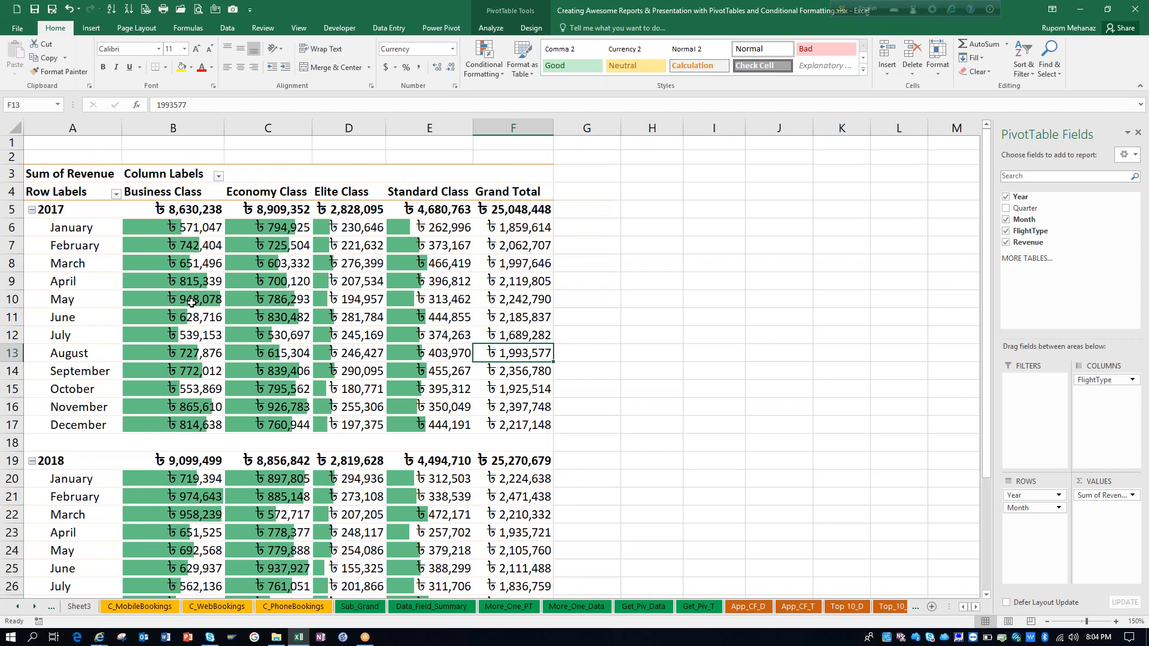
{"action": "left_click", "coordinate": [191, 302]}
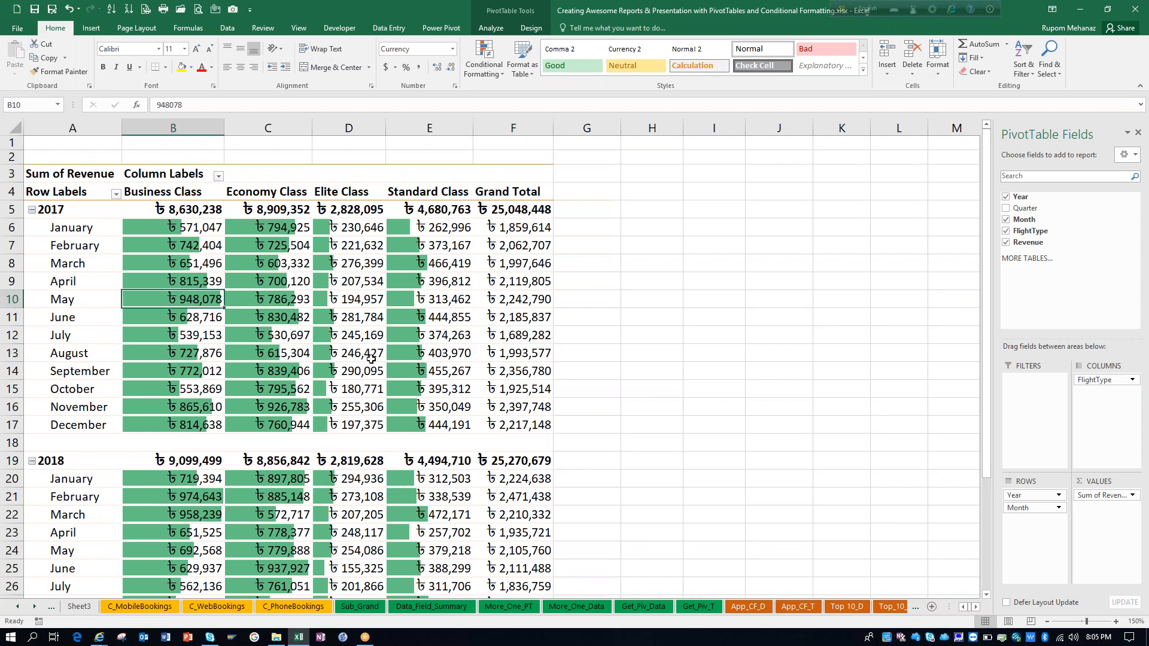
{"action": "left_click", "coordinate": [346, 339]}
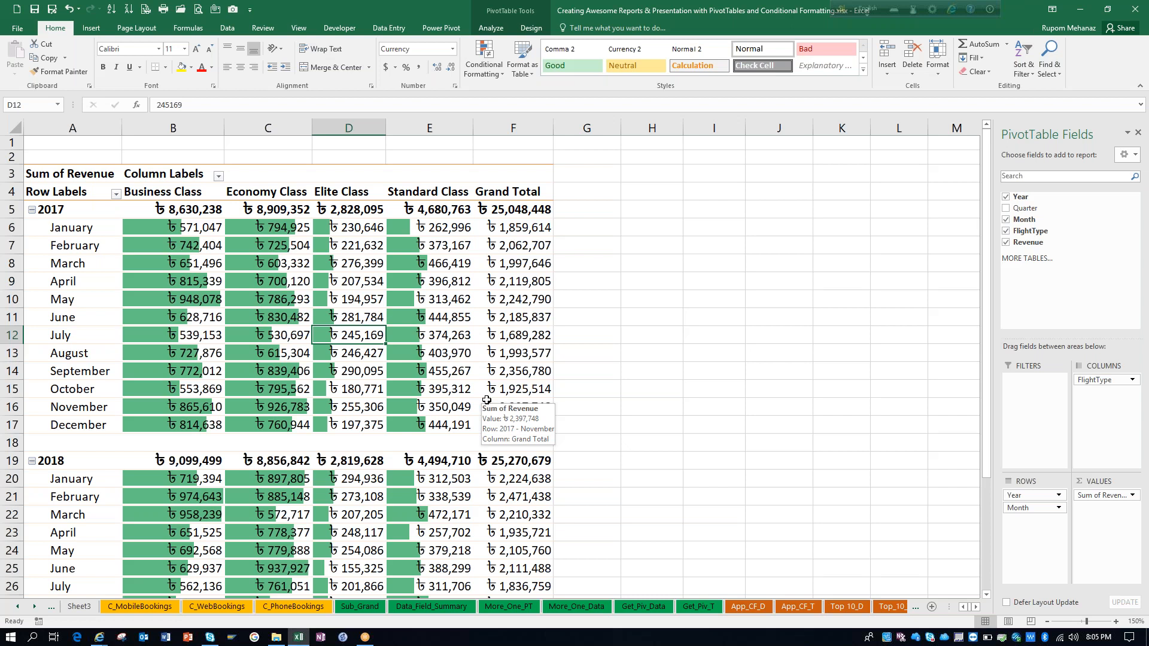
{"action": "key", "text": "ctrl+z"}
{"action": "key", "text": "ctrl+z"}
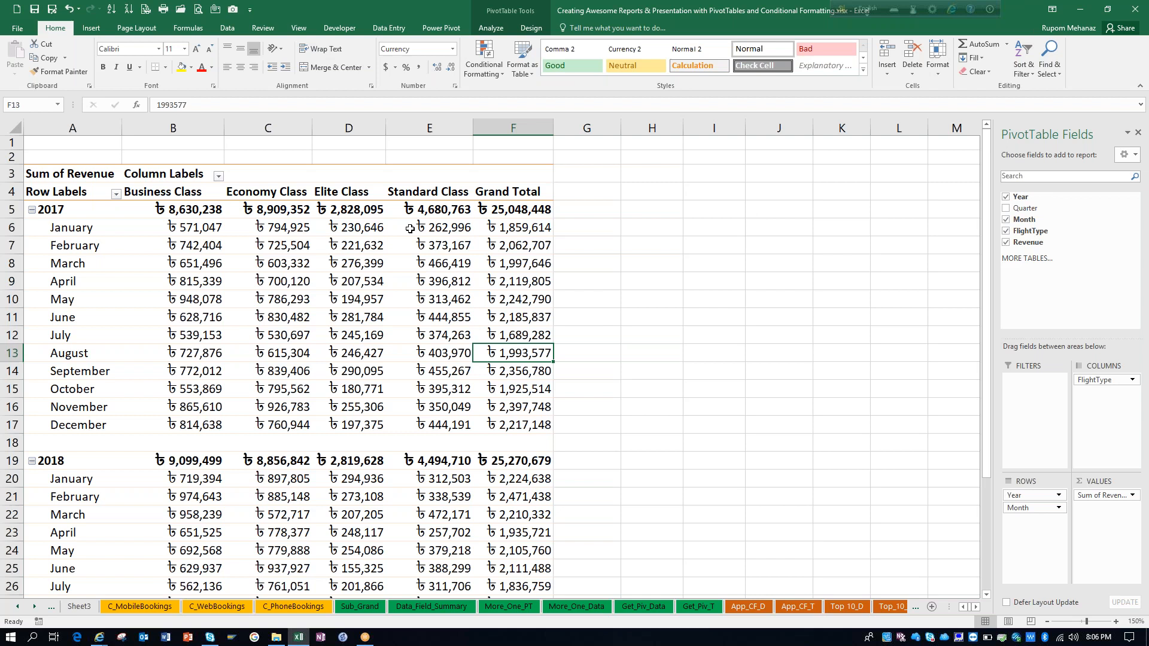
Step: Add a green-white-red color scale to cell F13 and apply it to all cells showing "Sum of Revenue" values for "Month" and "FlightType"
{"action": "left_click", "coordinate": [489, 71]}
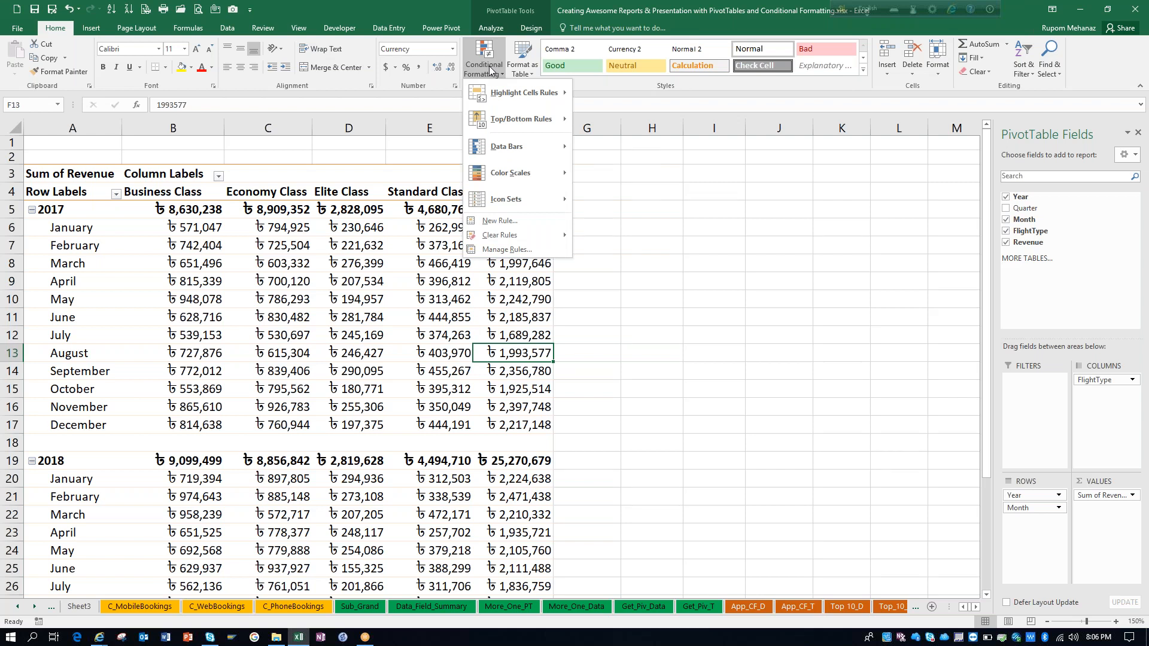
{"action": "mouse_move", "coordinate": [518, 178]}
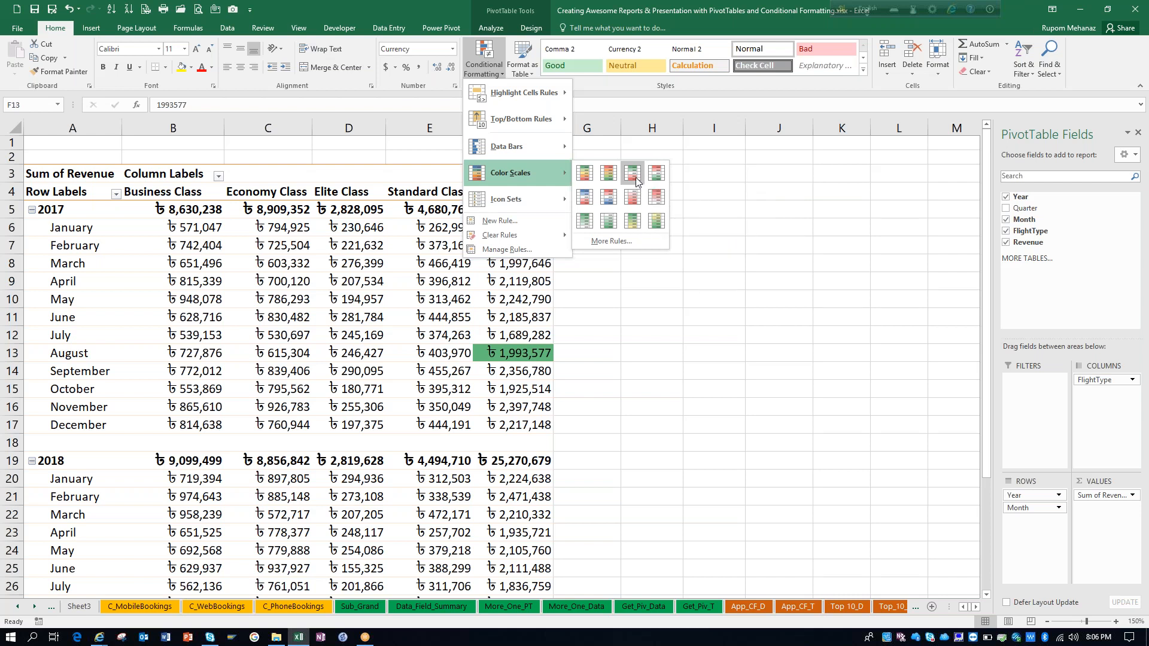
{"action": "left_click", "coordinate": [632, 174]}
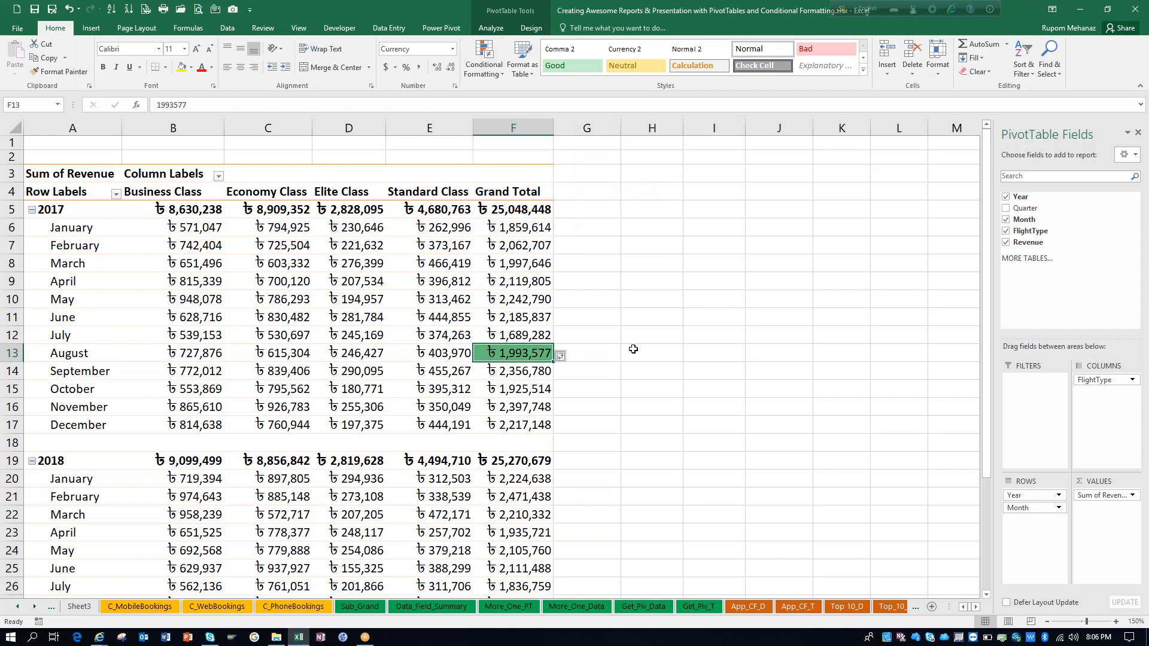
{"action": "left_click", "coordinate": [571, 356]}
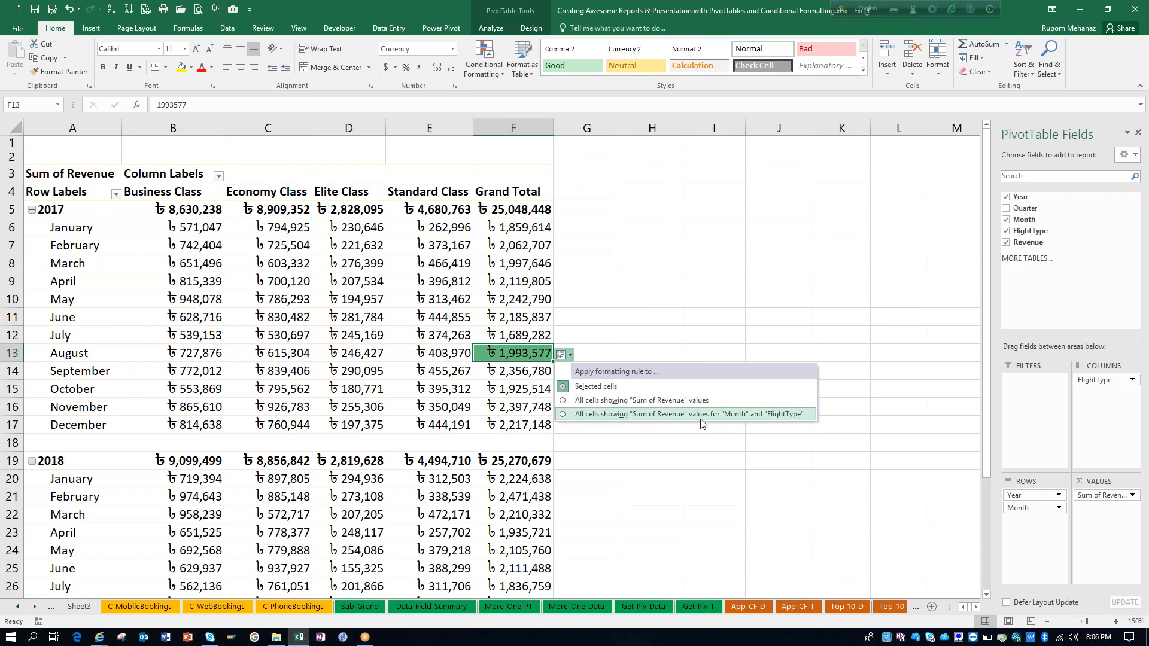
{"action": "left_click", "coordinate": [760, 414]}
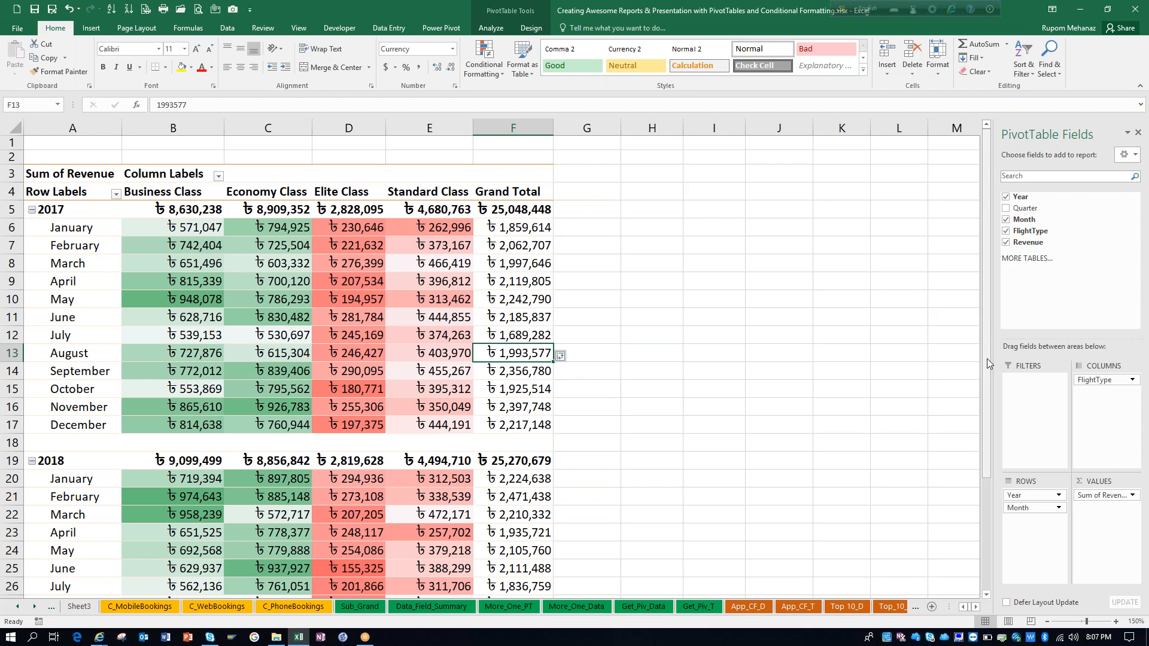
Step: Examine the color scale shading across both years, comparing Business, Economy and Elite Class monthly revenue cells
{"action": "left_click_drag", "start_coordinate": [986, 358], "coordinate": [990, 448]}
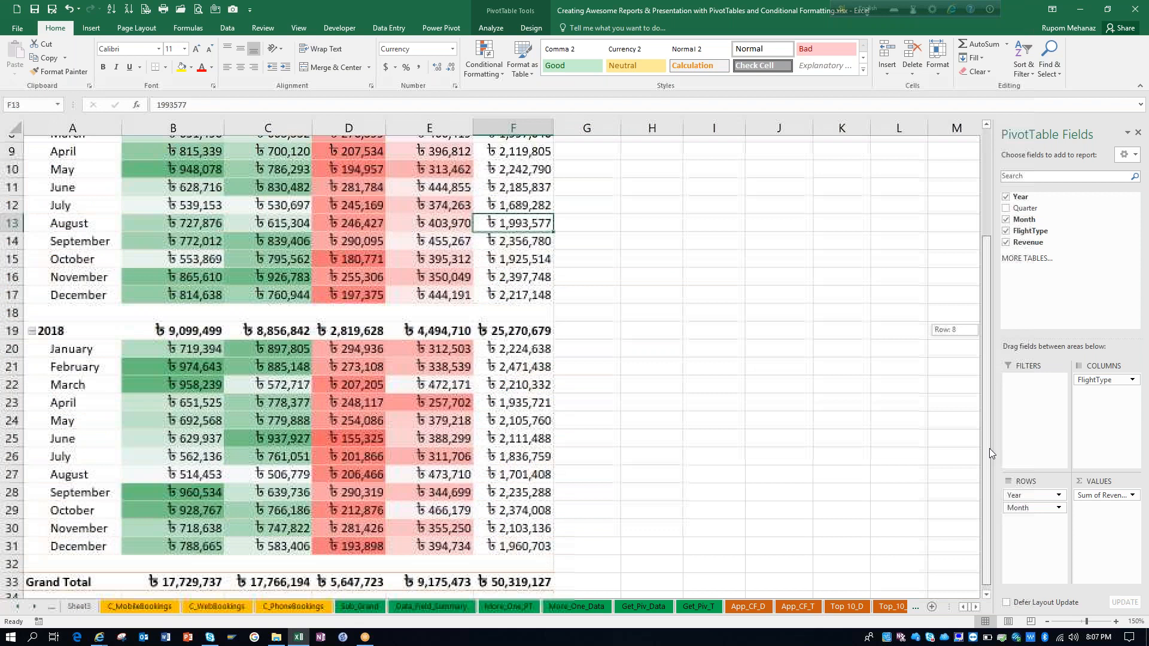
{"action": "left_click_drag", "start_coordinate": [989, 448], "coordinate": [184, 467]}
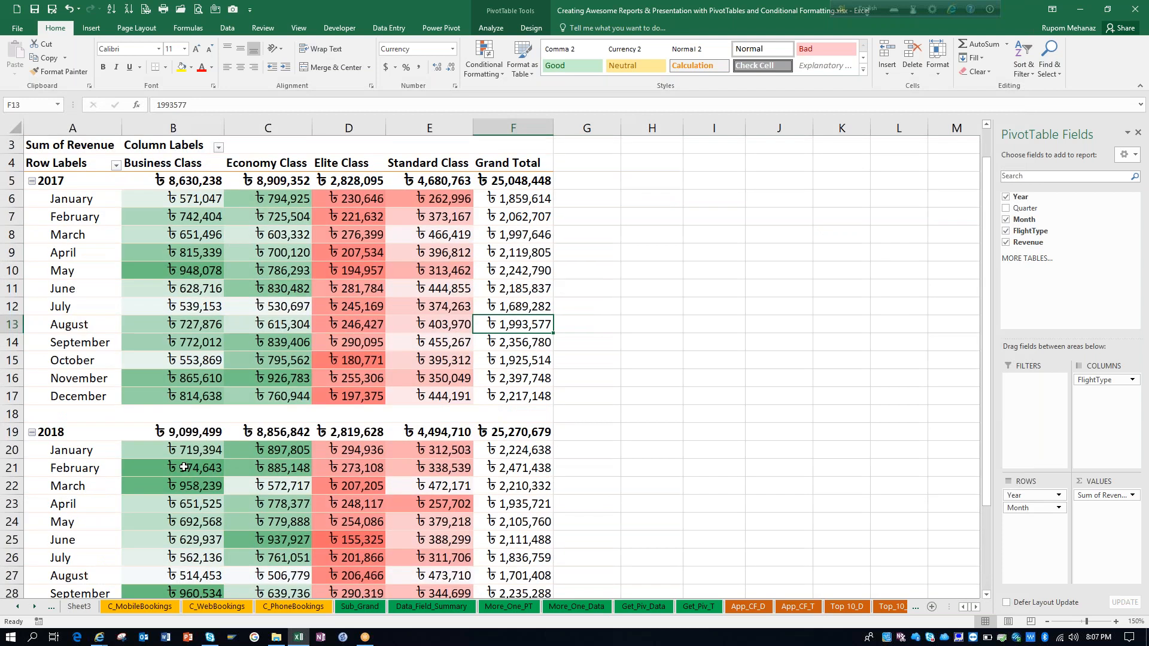
{"action": "left_click", "coordinate": [184, 468]}
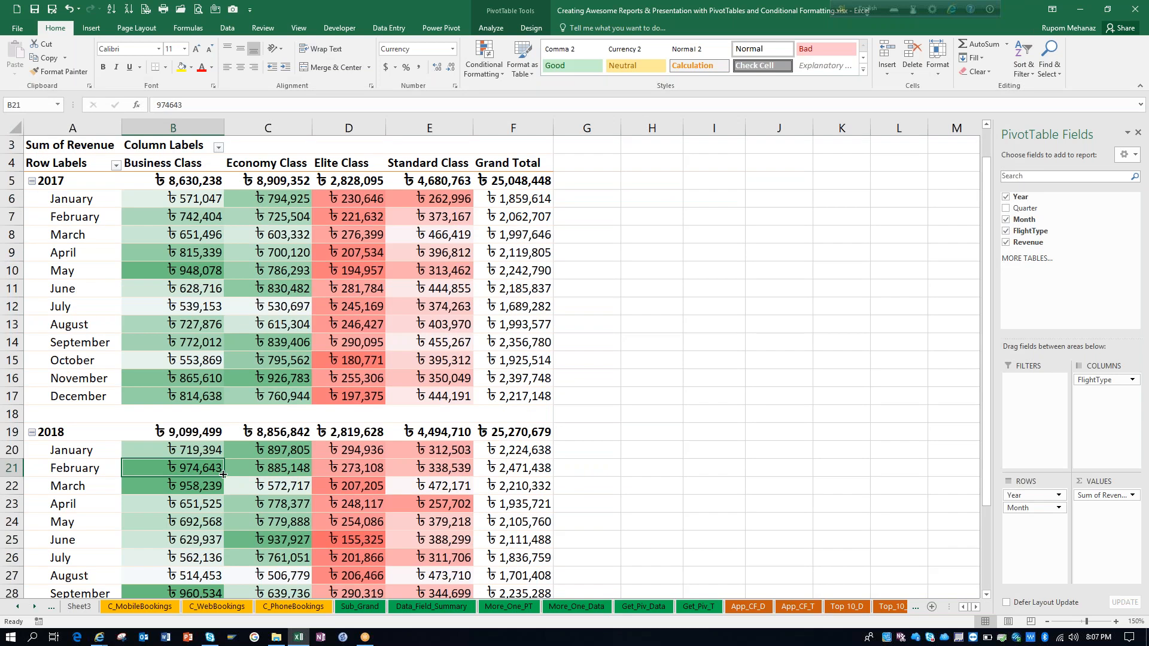
{"action": "left_click", "coordinate": [266, 524]}
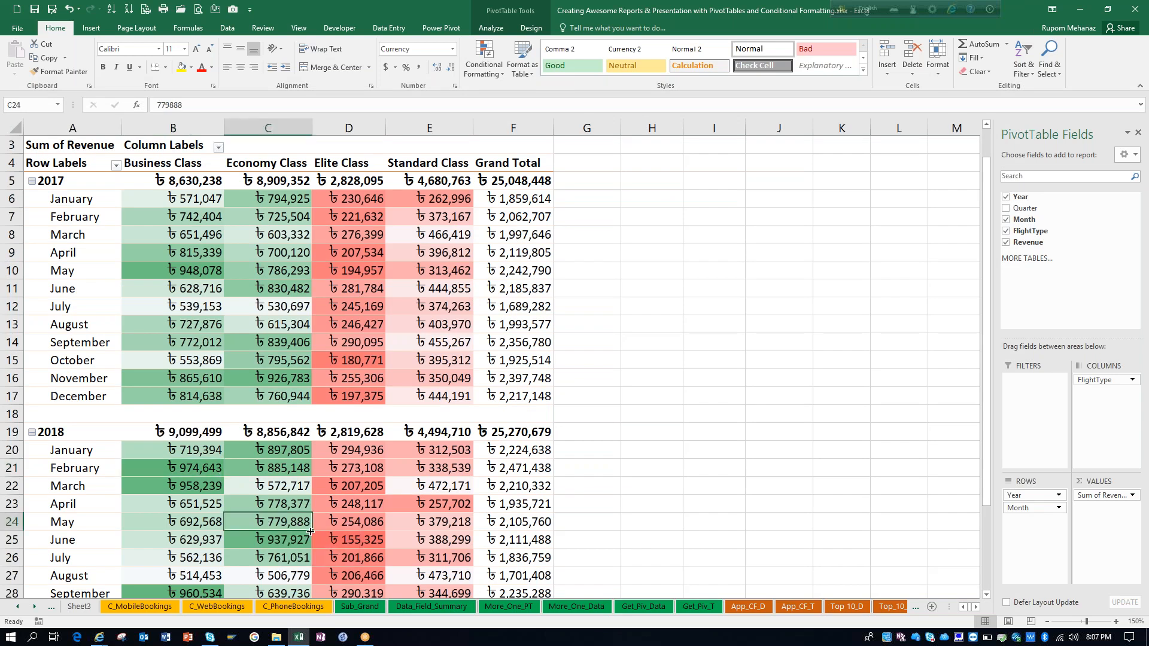
{"action": "left_click", "coordinate": [298, 483]}
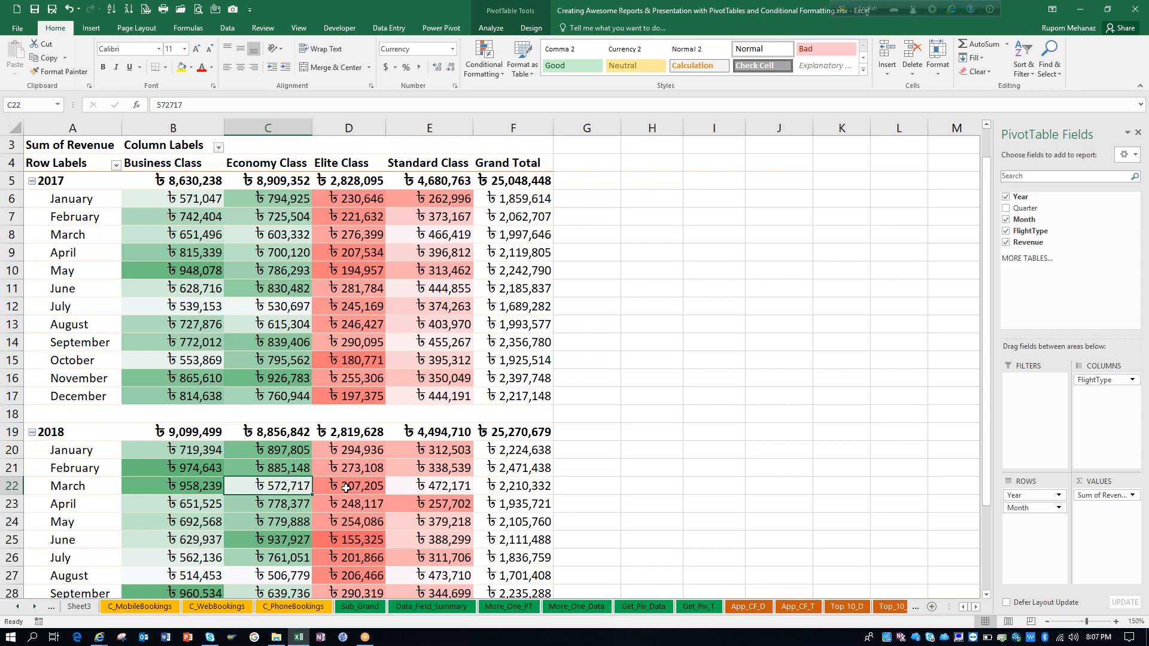
{"action": "mouse_move", "coordinate": [351, 489]}
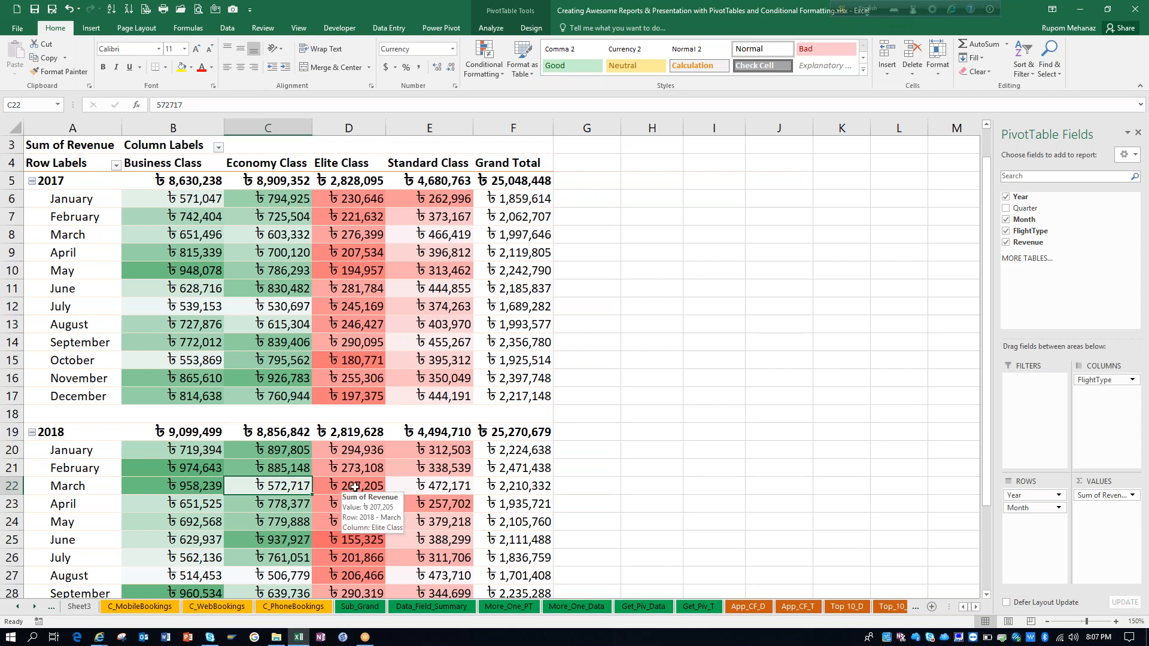
{"action": "left_click", "coordinate": [355, 487]}
{"action": "left_click", "coordinate": [356, 325]}
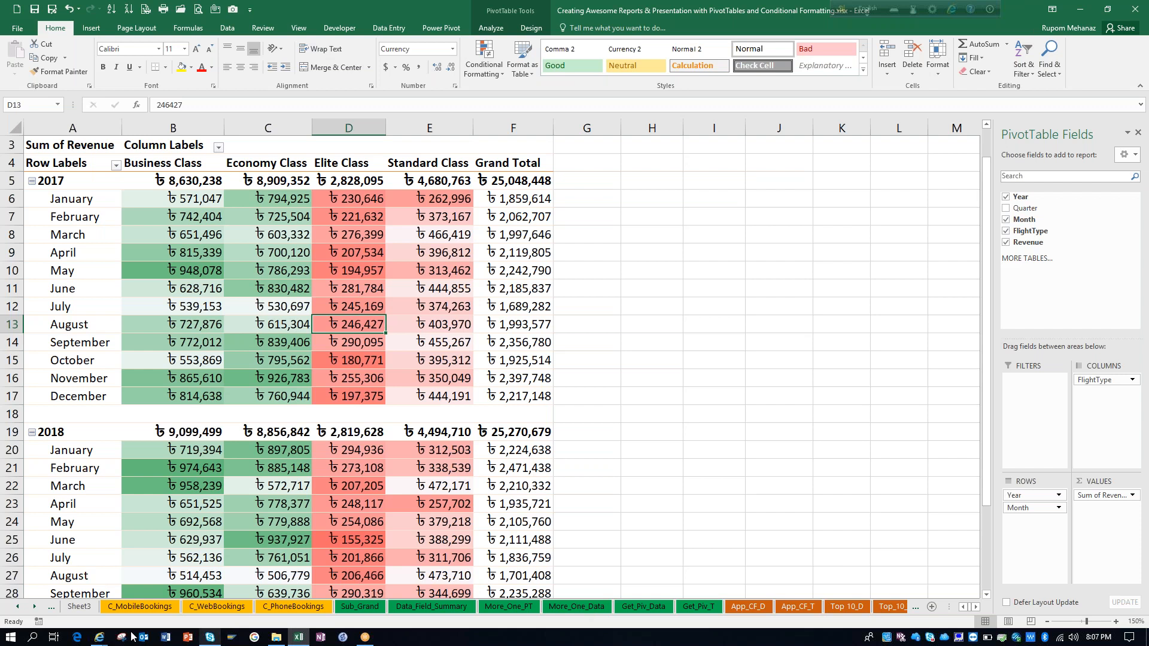
Step: View the source data on the CF_Icon_D sheet and open the Elite Class pivot table on Sheet24
{"action": "left_click", "coordinate": [37, 610]}
{"action": "left_click", "coordinate": [36, 609]}
{"action": "left_click", "coordinate": [36, 609]}
{"action": "left_click", "coordinate": [36, 609]}
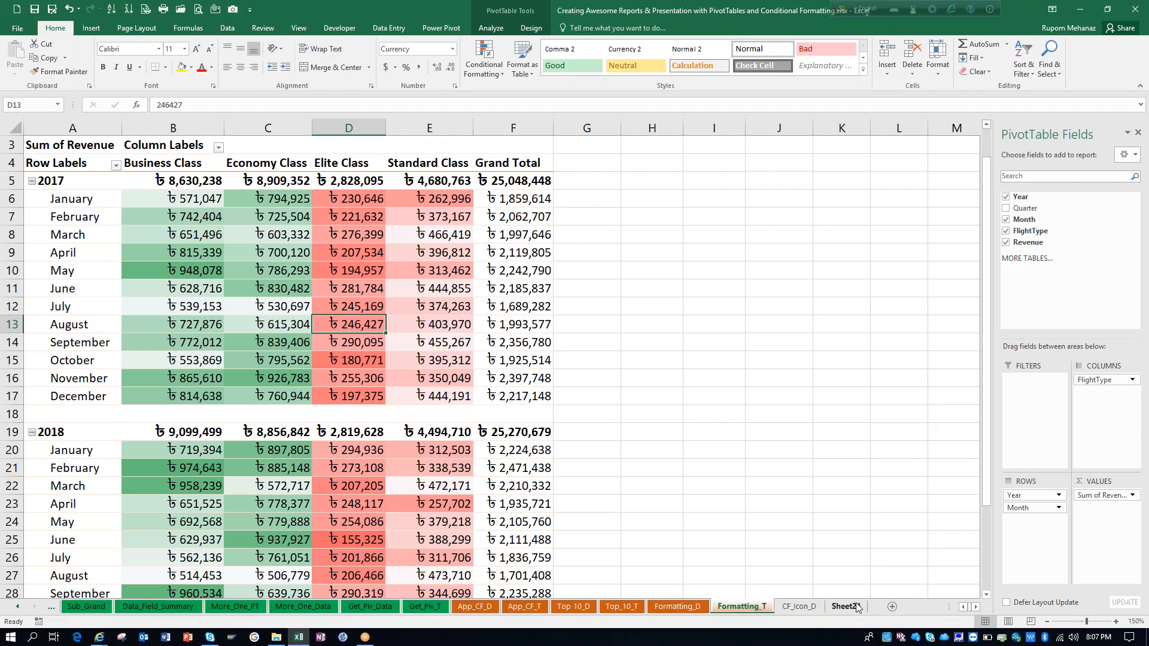
{"action": "left_click", "coordinate": [799, 607]}
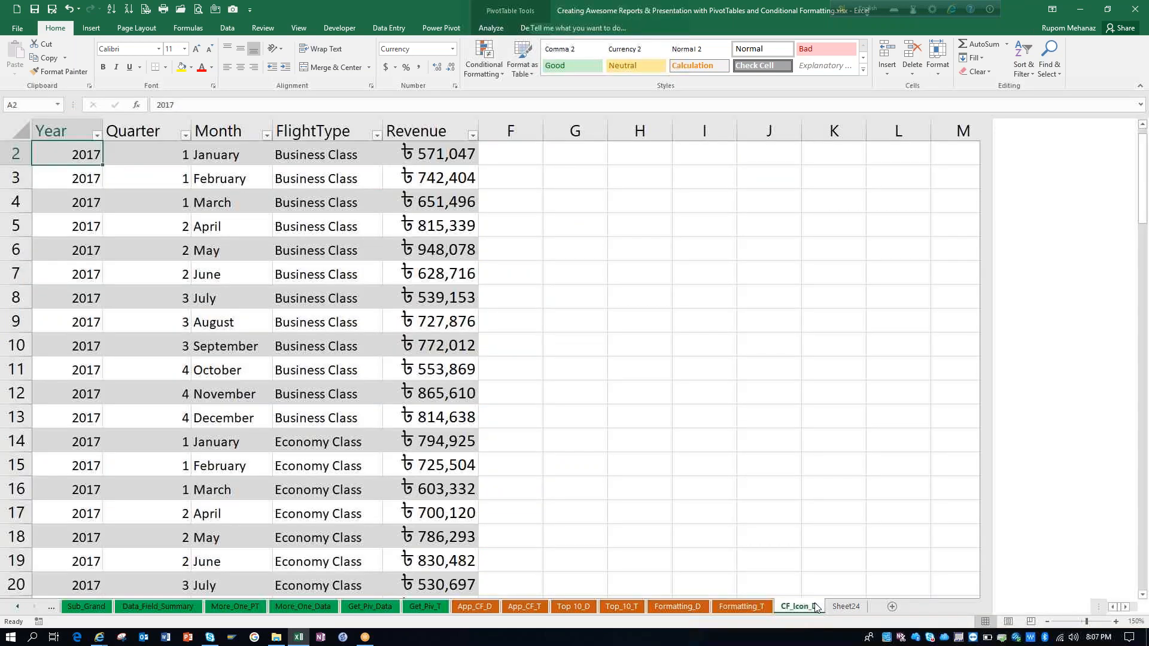
{"action": "left_click", "coordinate": [834, 608]}
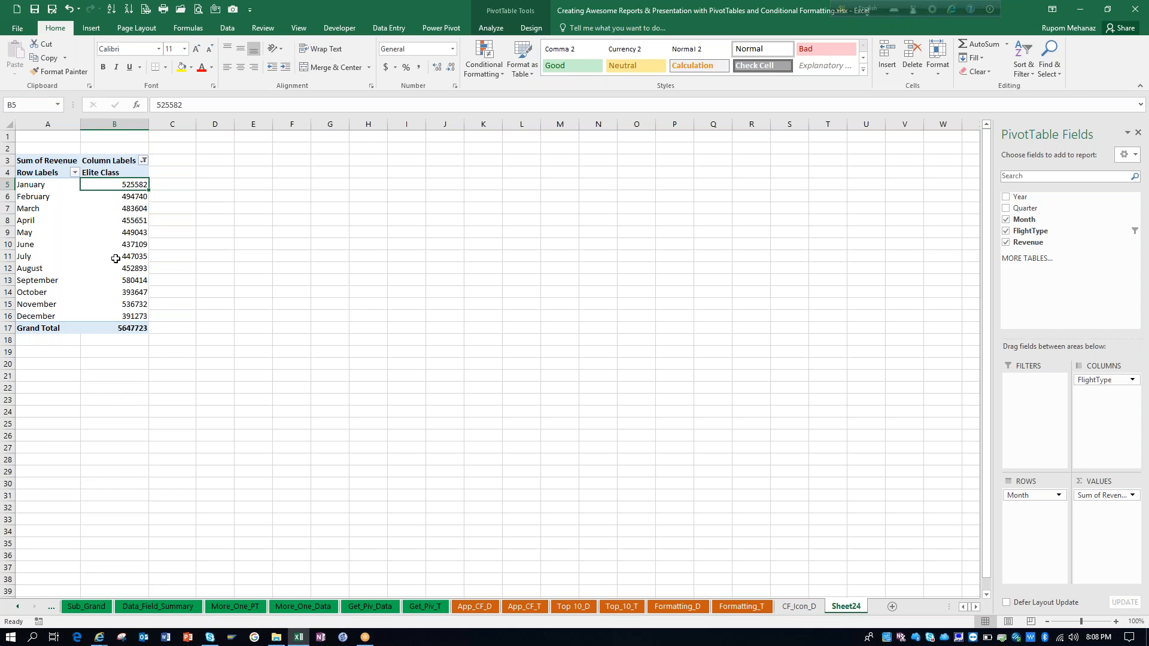
Step: Add the icon set of plain green, yellow and red circles to January's Elite Class revenue in cell B5
{"action": "mouse_move", "coordinate": [133, 186]}
{"action": "left_click", "coordinate": [488, 76]}
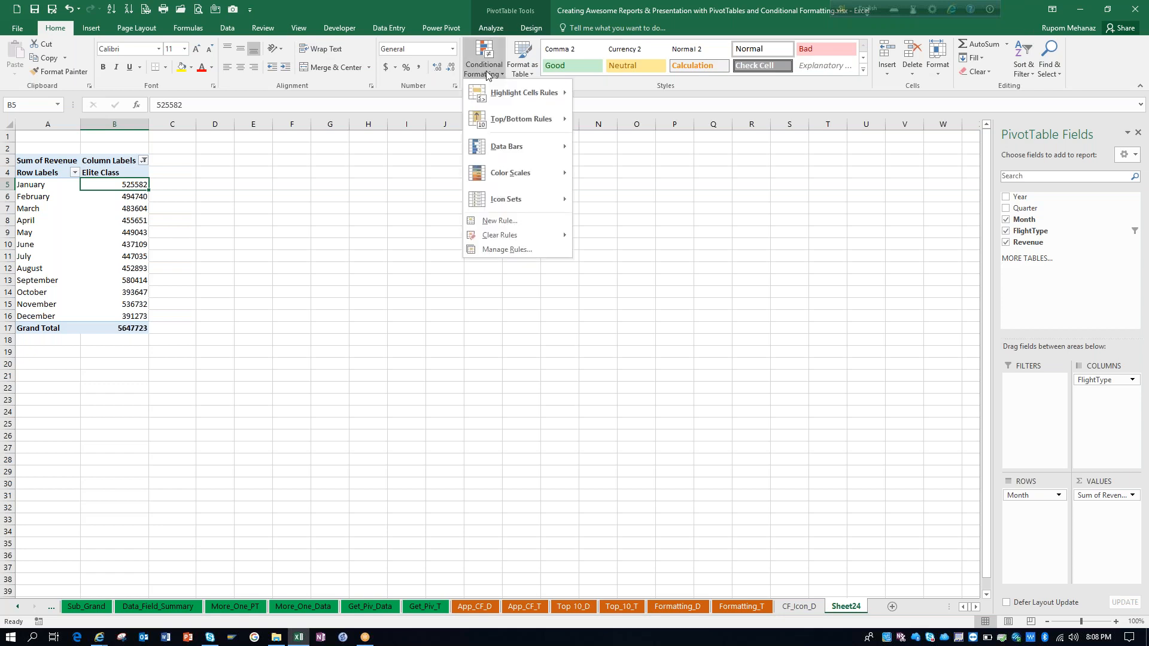
{"action": "mouse_move", "coordinate": [543, 202]}
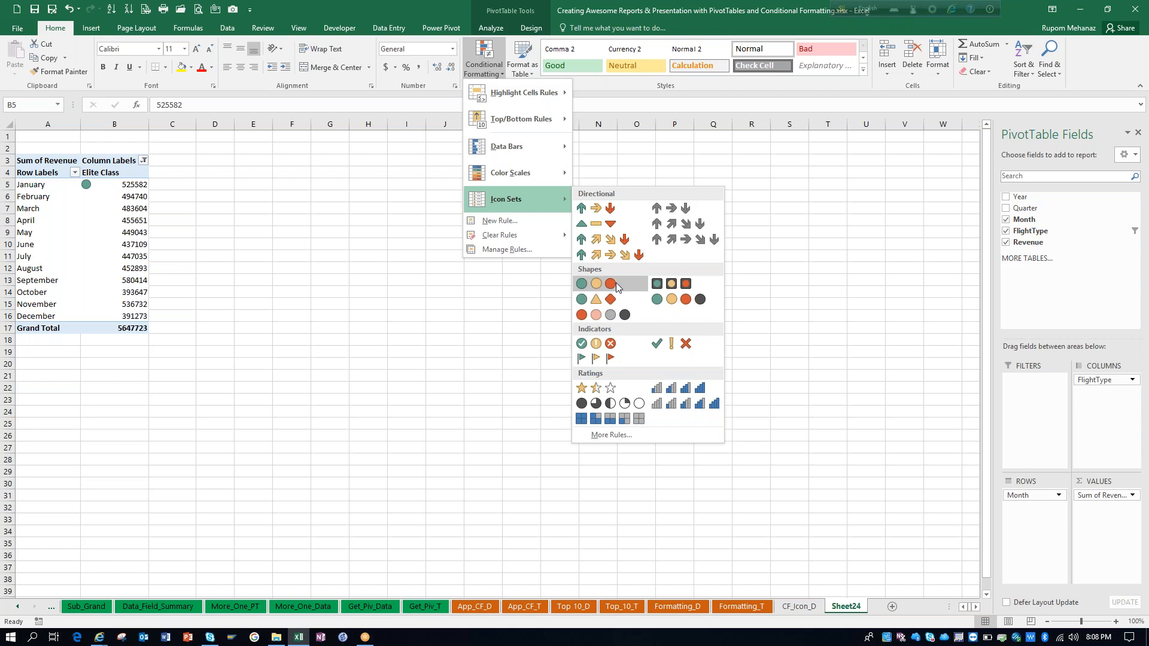
{"action": "left_click", "coordinate": [615, 283]}
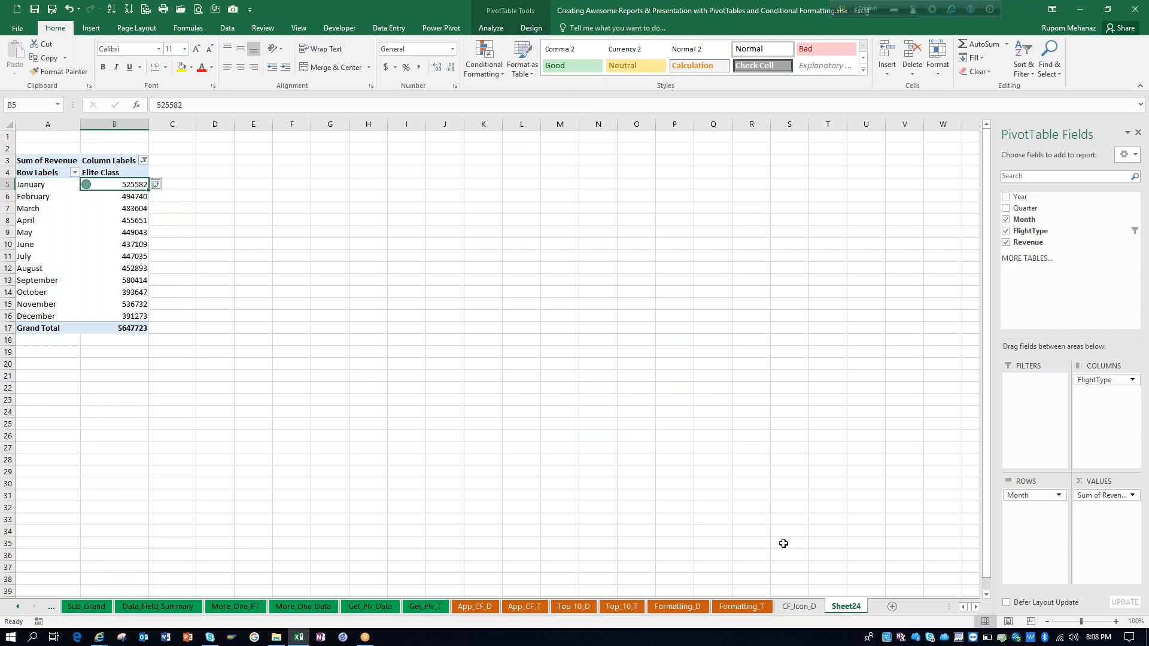
Step: Reapply the three-circle icon set to B5 and extend it to all cells showing "Sum of Revenue" values for "Month" and "FlightType"
{"action": "left_click", "coordinate": [1116, 621]}
{"action": "left_click", "coordinate": [1117, 622]}
{"action": "left_click", "coordinate": [1116, 622]}
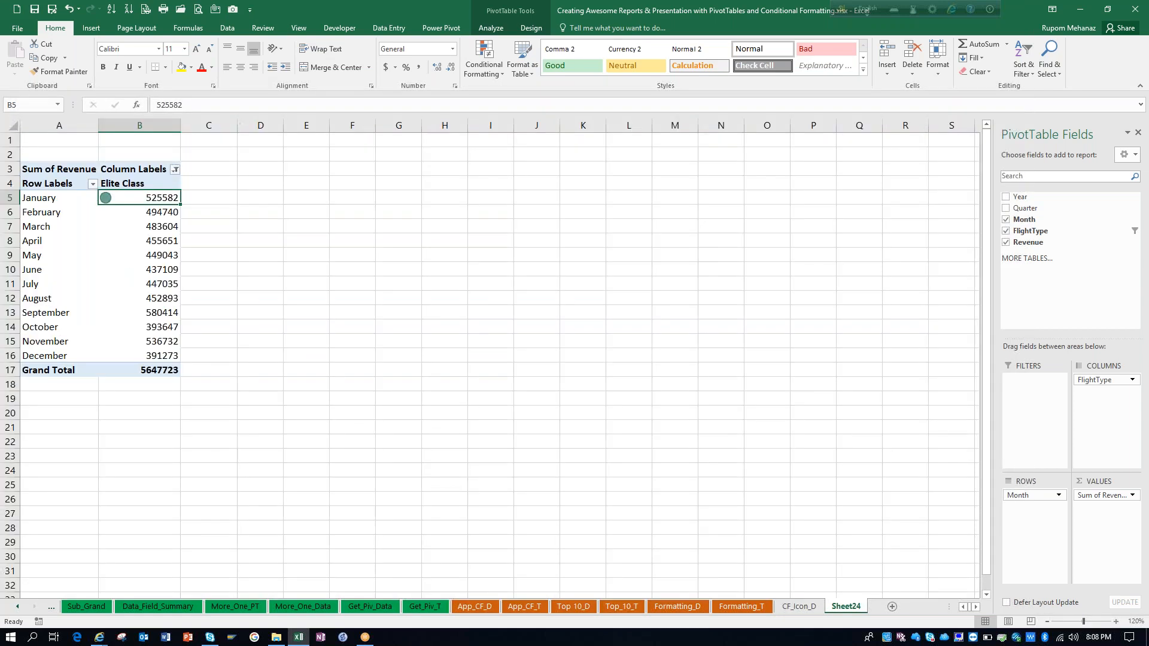
{"action": "left_click", "coordinate": [1117, 622]}
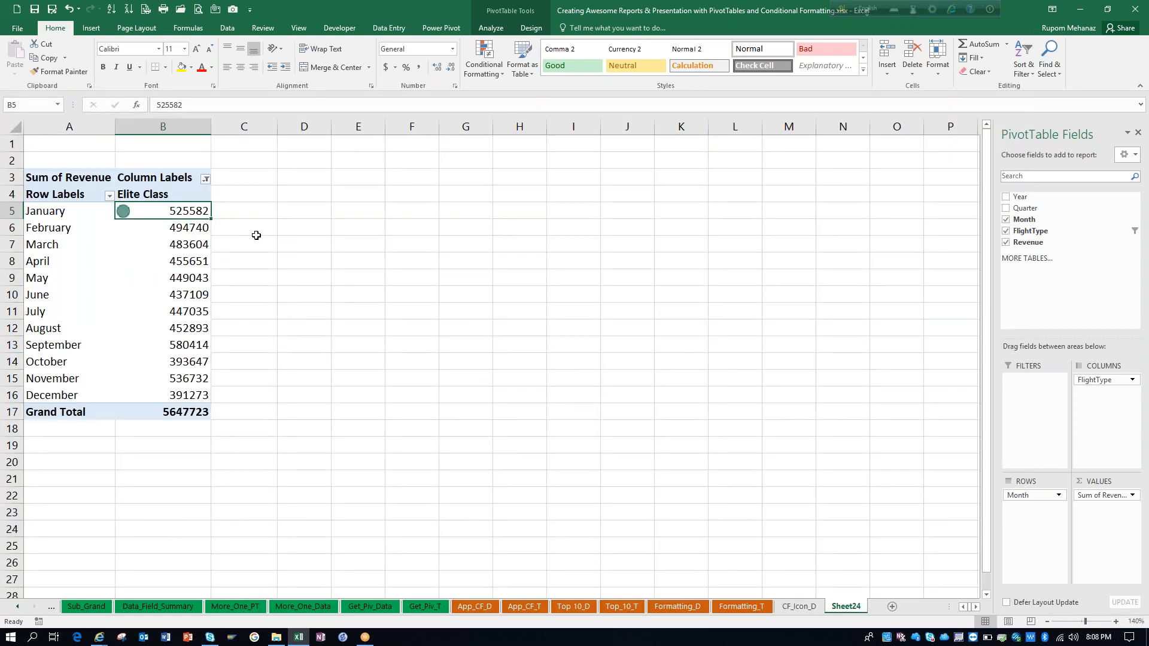
{"action": "left_click", "coordinate": [495, 73]}
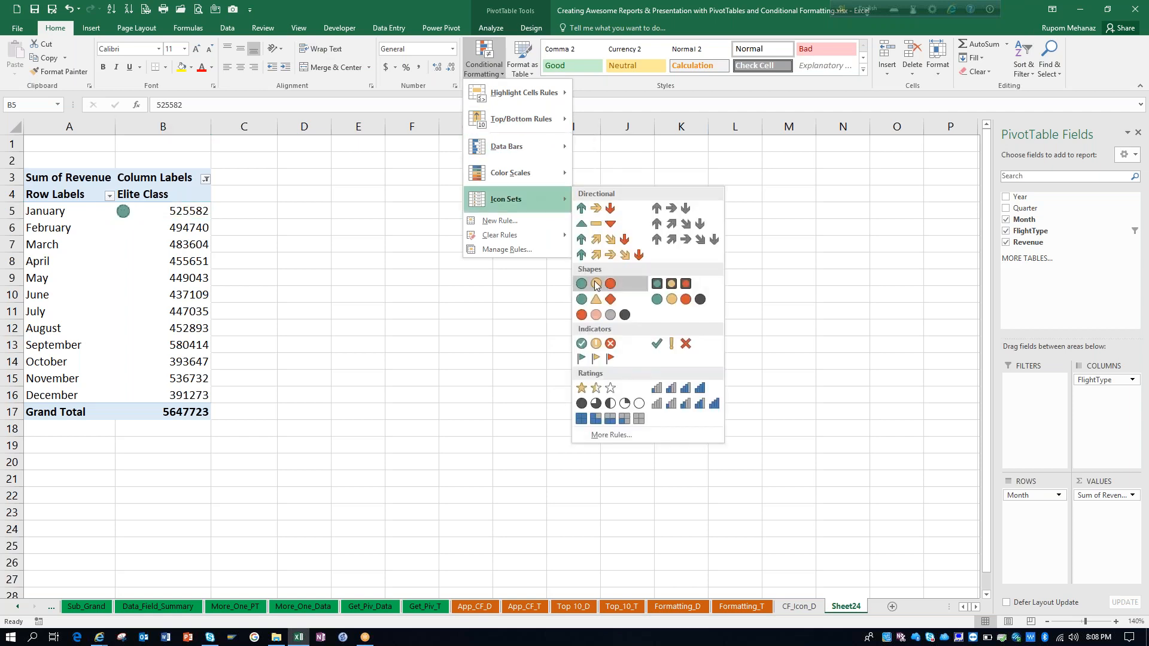
{"action": "left_click", "coordinate": [598, 285]}
{"action": "left_click", "coordinate": [223, 213]}
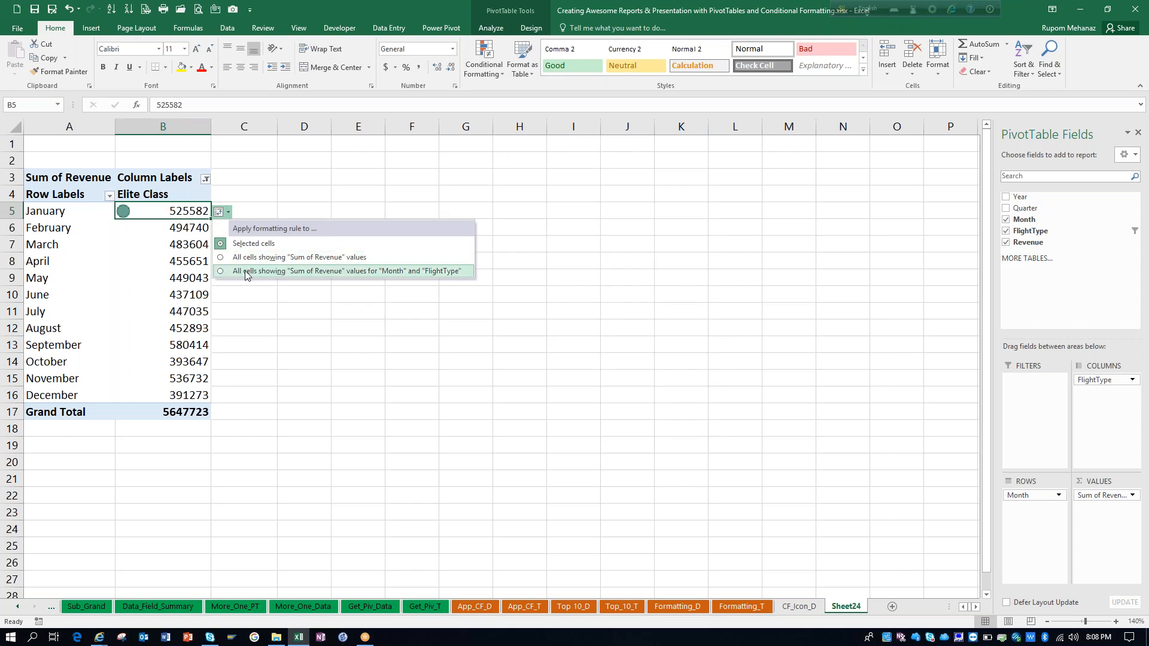
{"action": "left_click", "coordinate": [264, 271]}
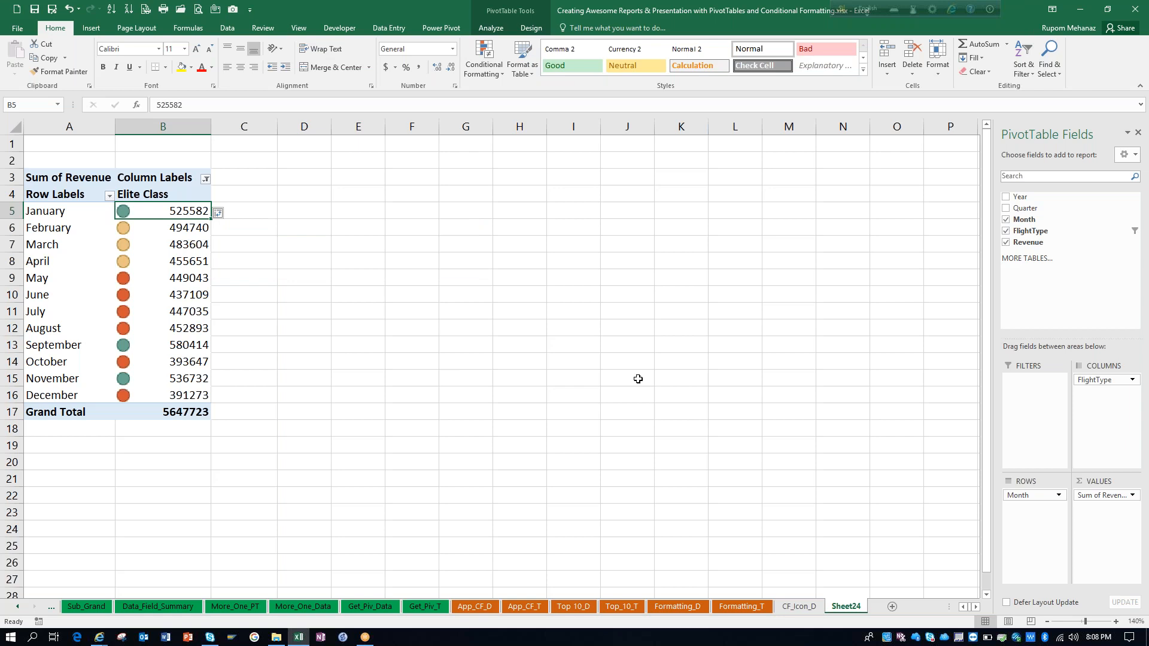
Step: Examine the circle icons month by month down the Elite Class revenue column on Sheet24, comparing them with the revenue values
{"action": "key", "text": "Down"}
{"action": "key", "text": "Down"}
{"action": "key", "text": "Up"}
{"action": "key", "text": "Up"}
{"action": "key", "text": "Down"}
{"action": "key", "text": "Down"}
{"action": "key", "text": "Down"}
{"action": "key", "text": "Down"}
{"action": "key", "text": "Down"}
{"action": "key", "text": "Down"}
{"action": "key", "text": "Down"}
{"action": "key", "text": "Down"}
{"action": "key", "text": "Down"}
{"action": "key", "text": "Down"}
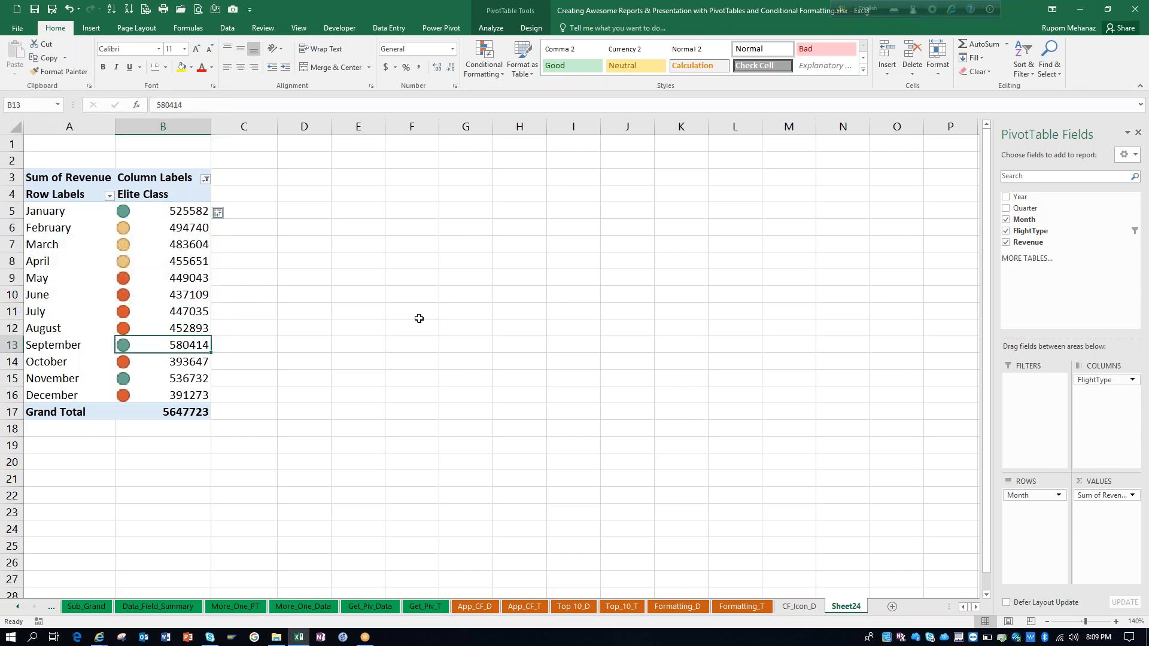
{"action": "key", "text": "Up"}
{"action": "key", "text": "Up"}
{"action": "key", "text": "Up"}
{"action": "key", "text": "Up"}
{"action": "key", "text": "Up"}
{"action": "key", "text": "Up"}
{"action": "key", "text": "Up"}
{"action": "key", "text": "Up"}
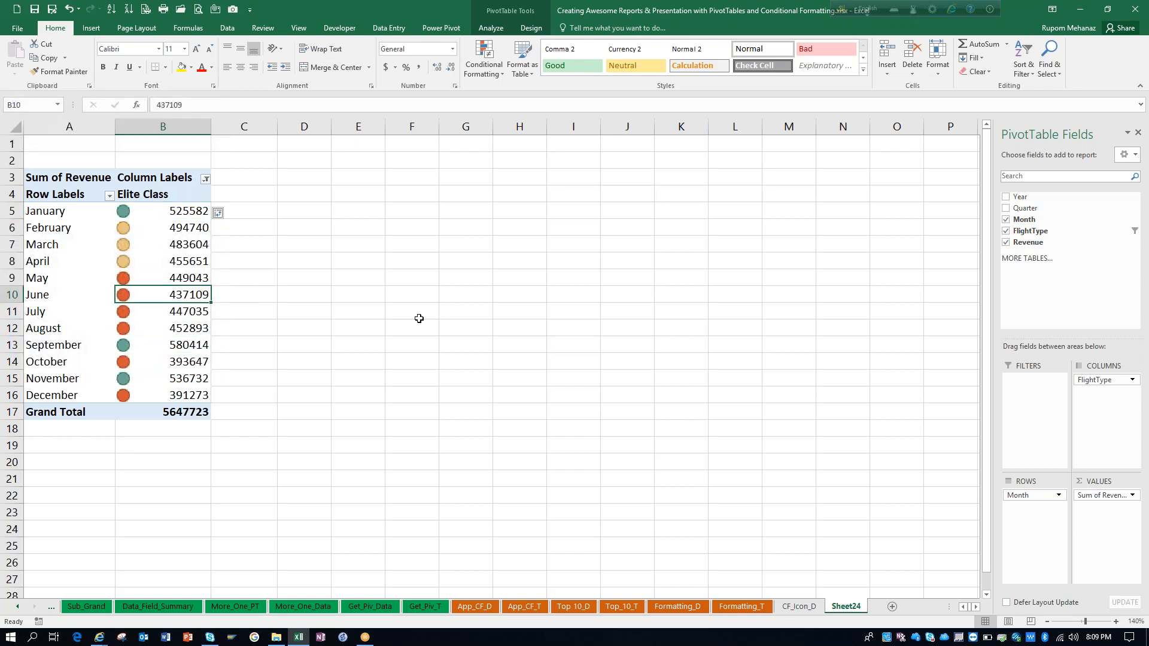
{"action": "key", "text": "Up"}
{"action": "key", "text": "Down"}
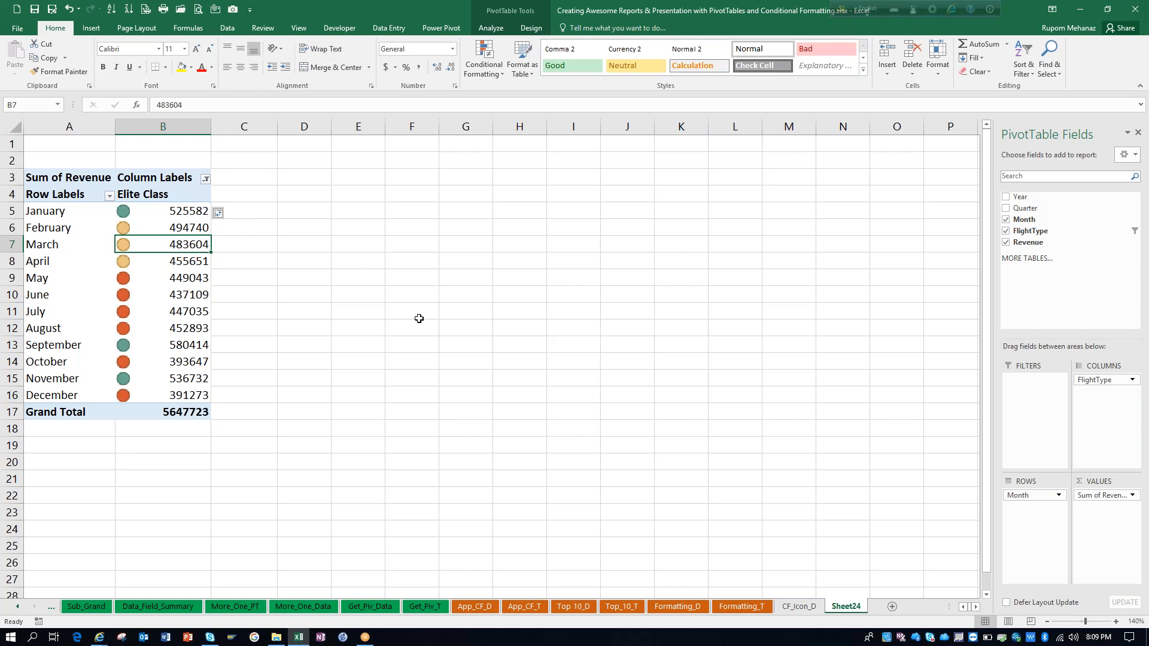
{"action": "key", "text": "Down"}
{"action": "key", "text": "Down"}
{"action": "key", "text": "Down"}
{"action": "key", "text": "Down"}
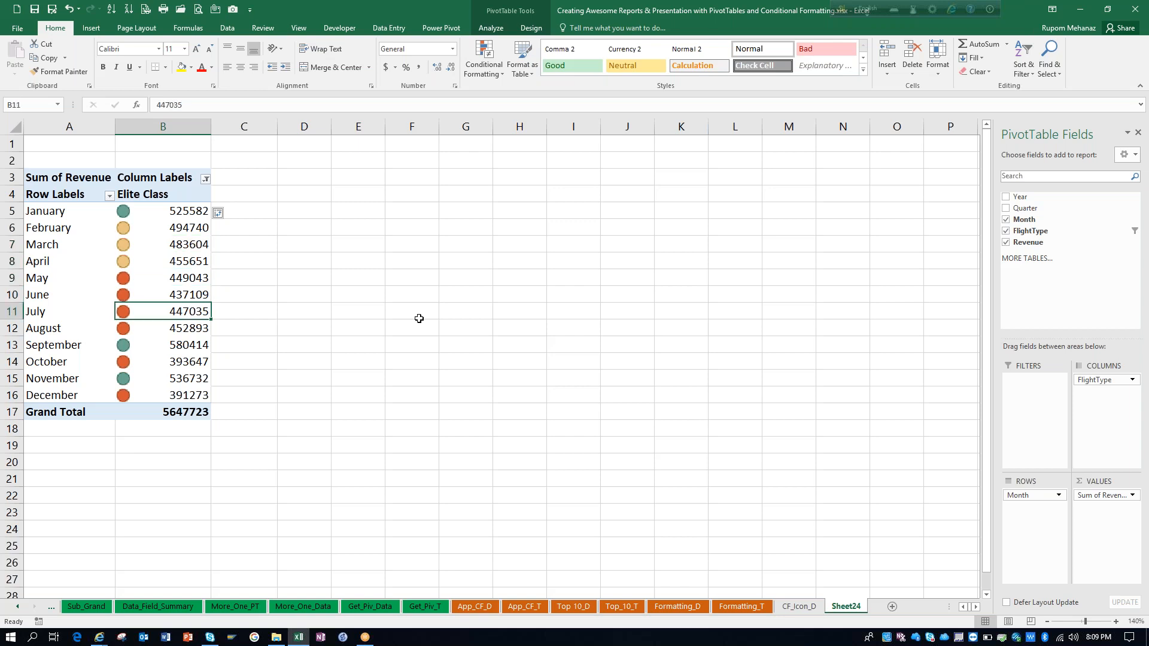
{"action": "key", "text": "Up"}
{"action": "key", "text": "Up"}
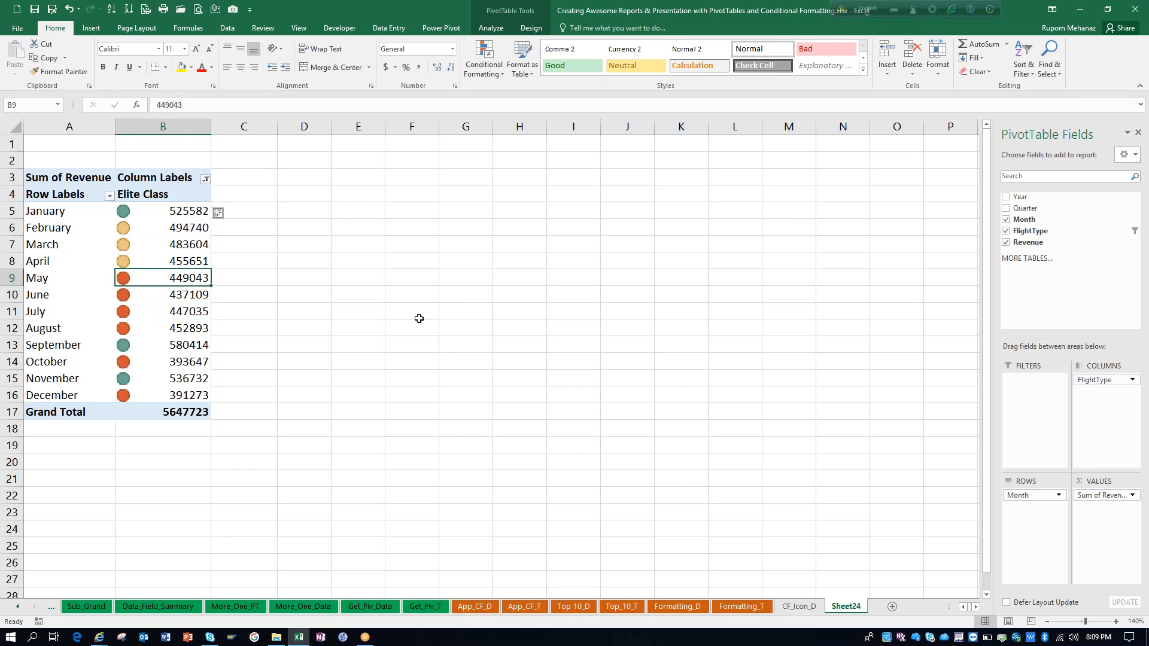
{"action": "key", "text": "Down"}
{"action": "key", "text": "Down"}
{"action": "key", "text": "Down"}
{"action": "key", "text": "Down"}
{"action": "key", "text": "Down"}
{"action": "key", "text": "Down"}
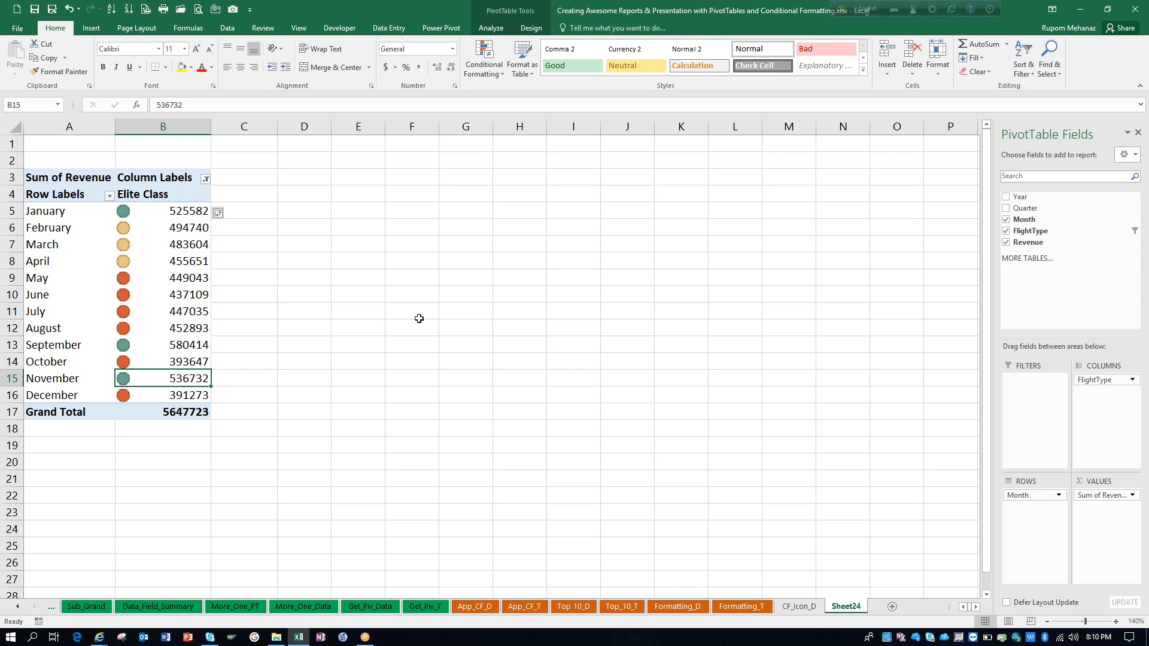
Step: Return to the first sheets of the workbook and open the Title Page sheet
{"action": "left_click", "coordinate": [19, 607]}
{"action": "left_click", "coordinate": [18, 607]}
{"action": "left_click", "coordinate": [19, 607]}
{"action": "left_click", "coordinate": [19, 607]}
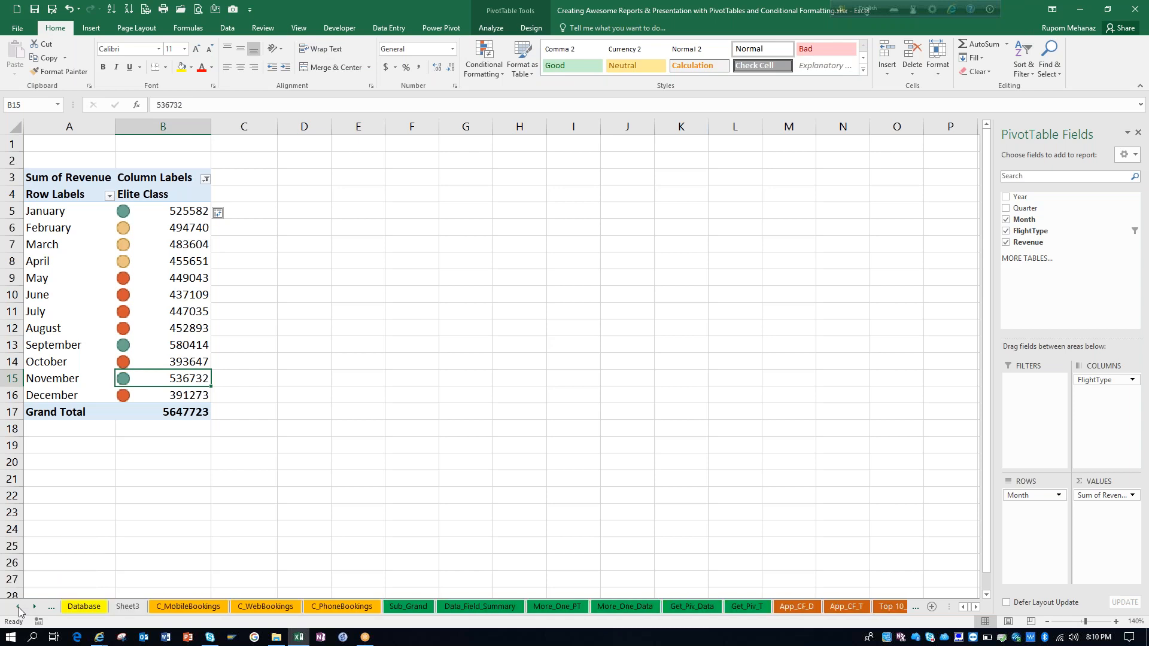
{"action": "left_click", "coordinate": [18, 607]}
{"action": "left_click", "coordinate": [19, 607]}
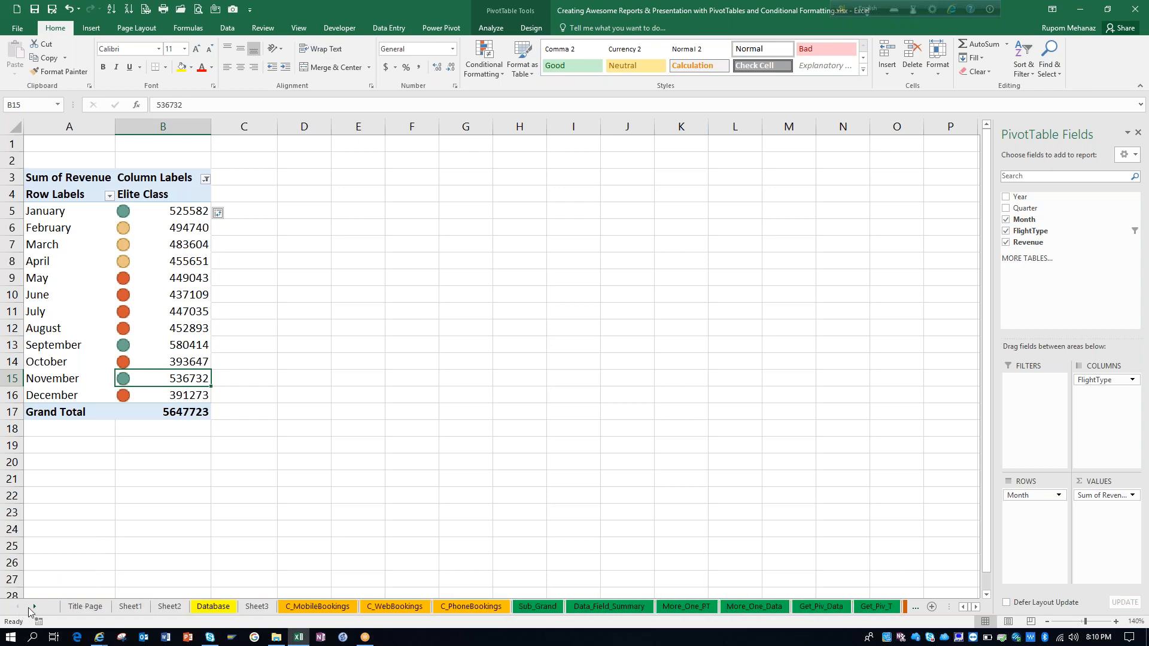
{"action": "left_click", "coordinate": [86, 607]}
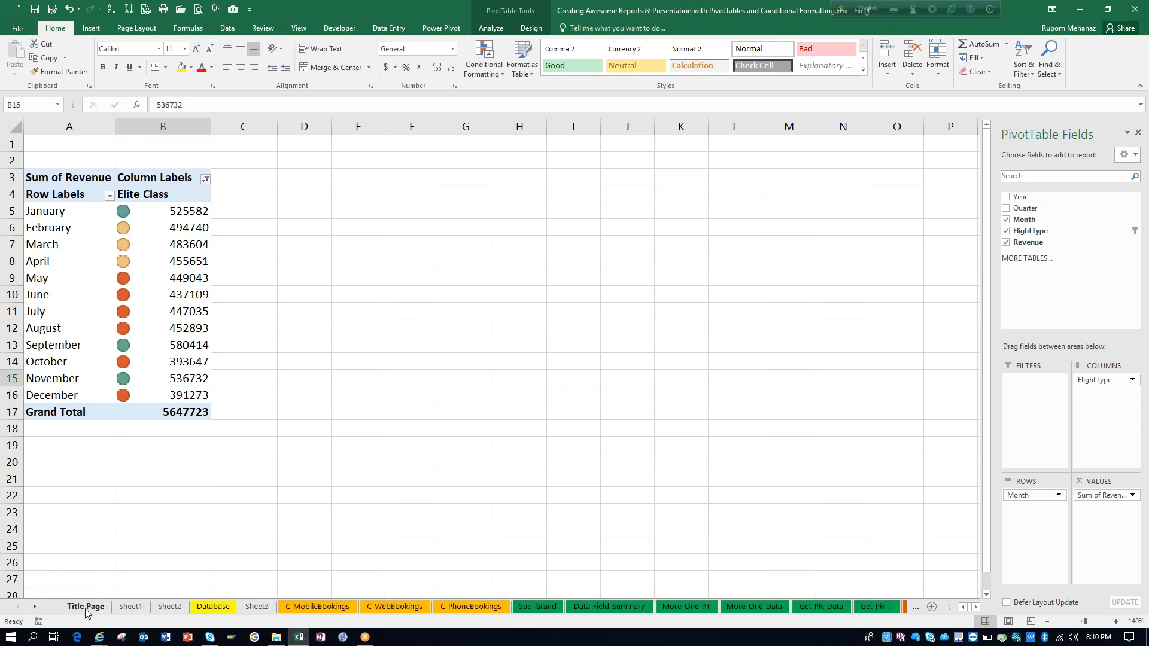
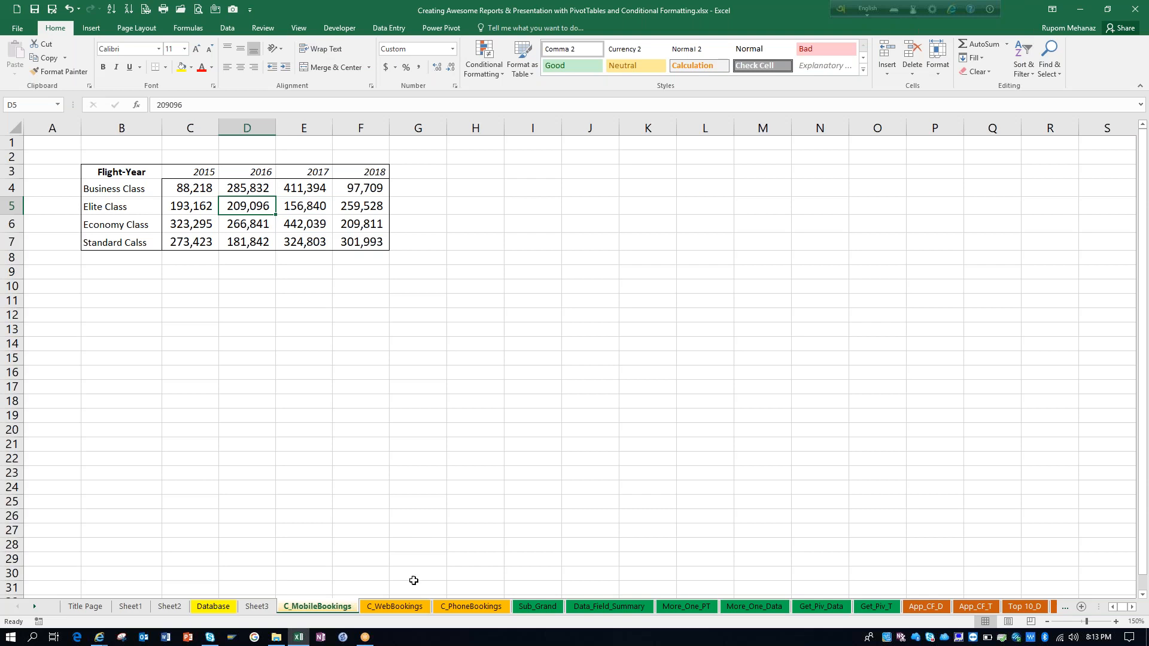
Step: Compare the layout, row labels and yearly figures of the tables on the C_MobileBookings, C_WebBookings and C_PhoneBookings sheets
{"action": "left_click", "coordinate": [390, 607]}
{"action": "left_click", "coordinate": [317, 606]}
{"action": "mouse_move", "coordinate": [135, 175]}
{"action": "left_mouse_down"}
{"action": "mouse_move", "coordinate": [389, 239]}
{"action": "mouse_move", "coordinate": [369, 242]}
{"action": "left_mouse_up"}
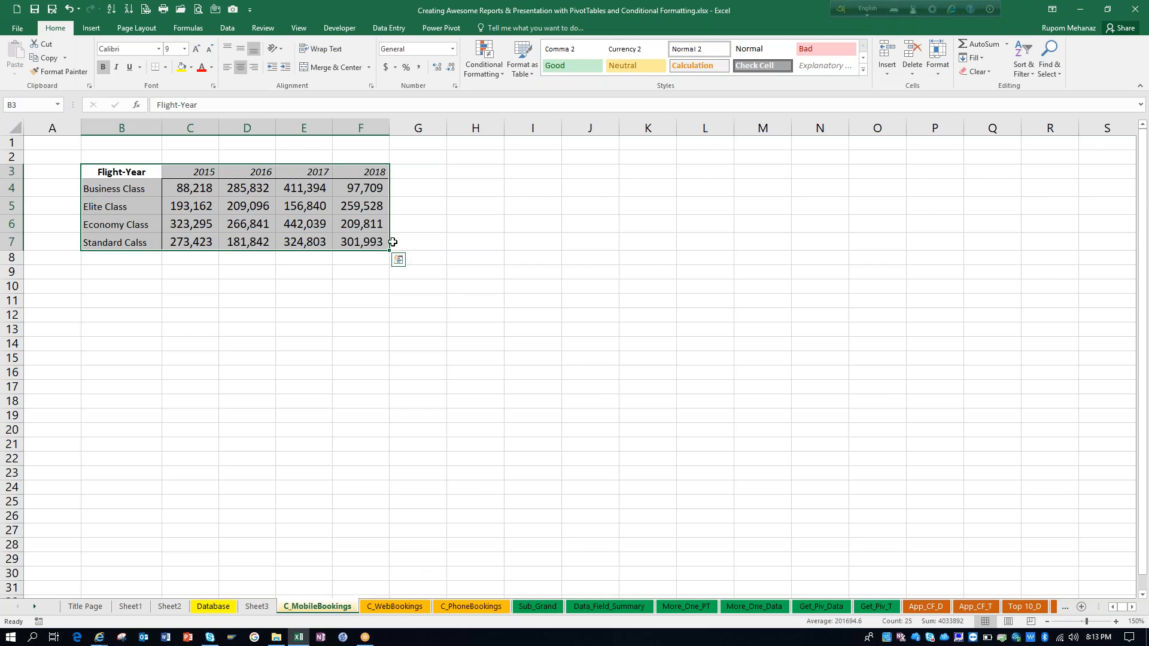
{"action": "left_click", "coordinate": [126, 255]}
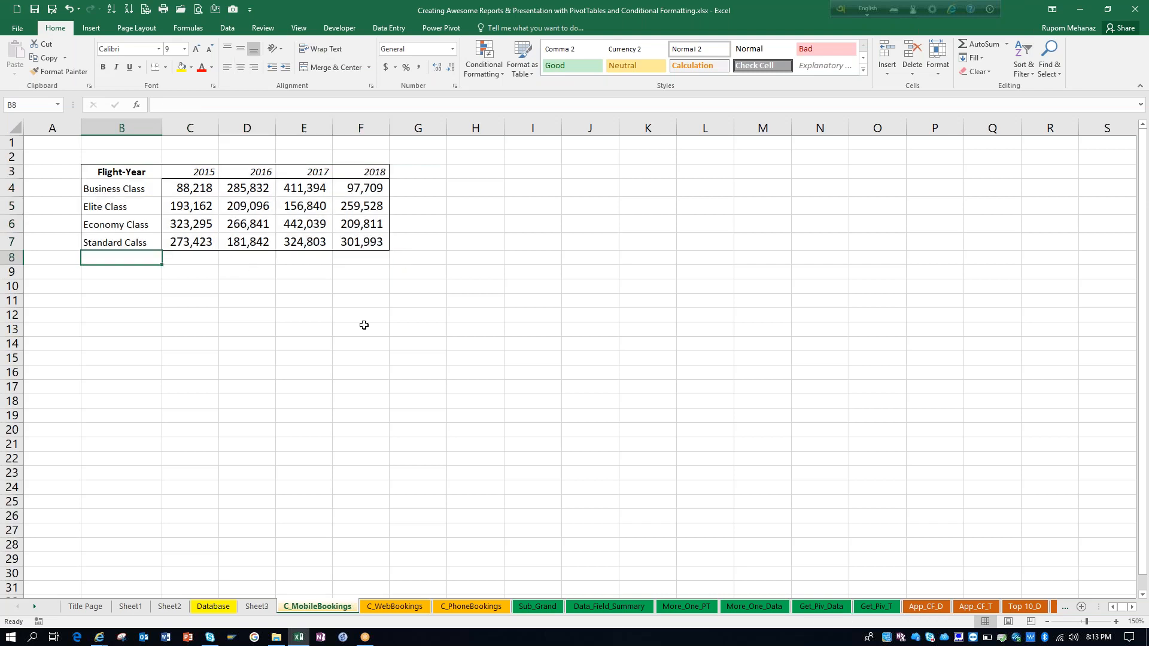
{"action": "left_click", "coordinate": [395, 606]}
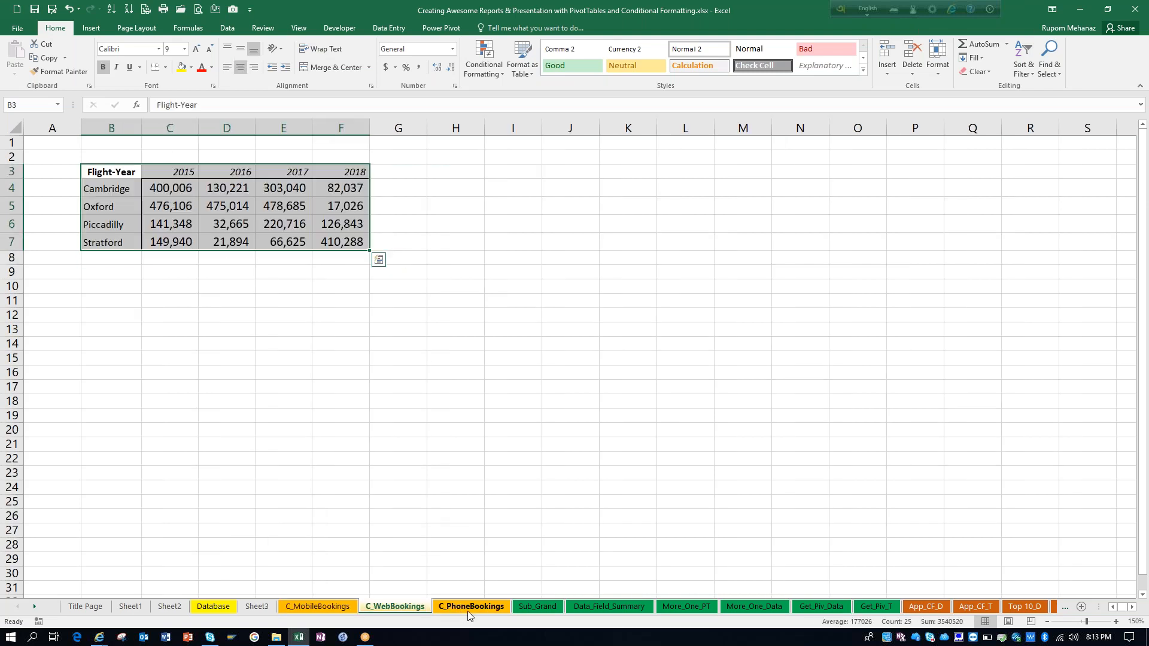
{"action": "left_click", "coordinate": [468, 607]}
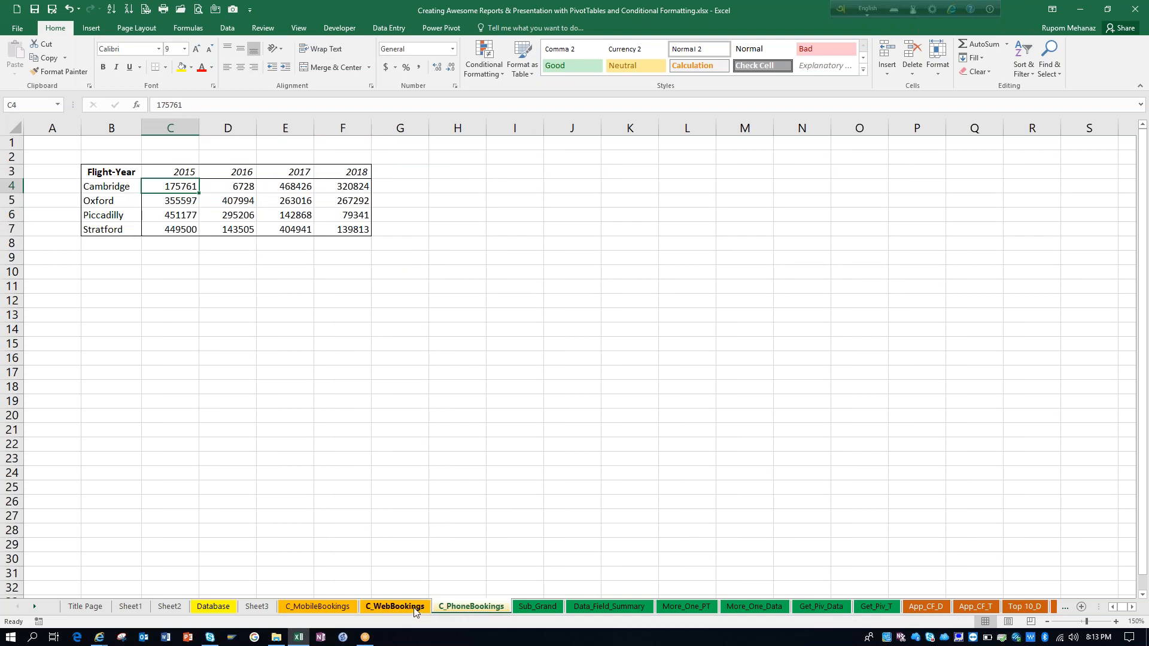
{"action": "left_click", "coordinate": [396, 606]}
{"action": "left_click", "coordinate": [333, 608]}
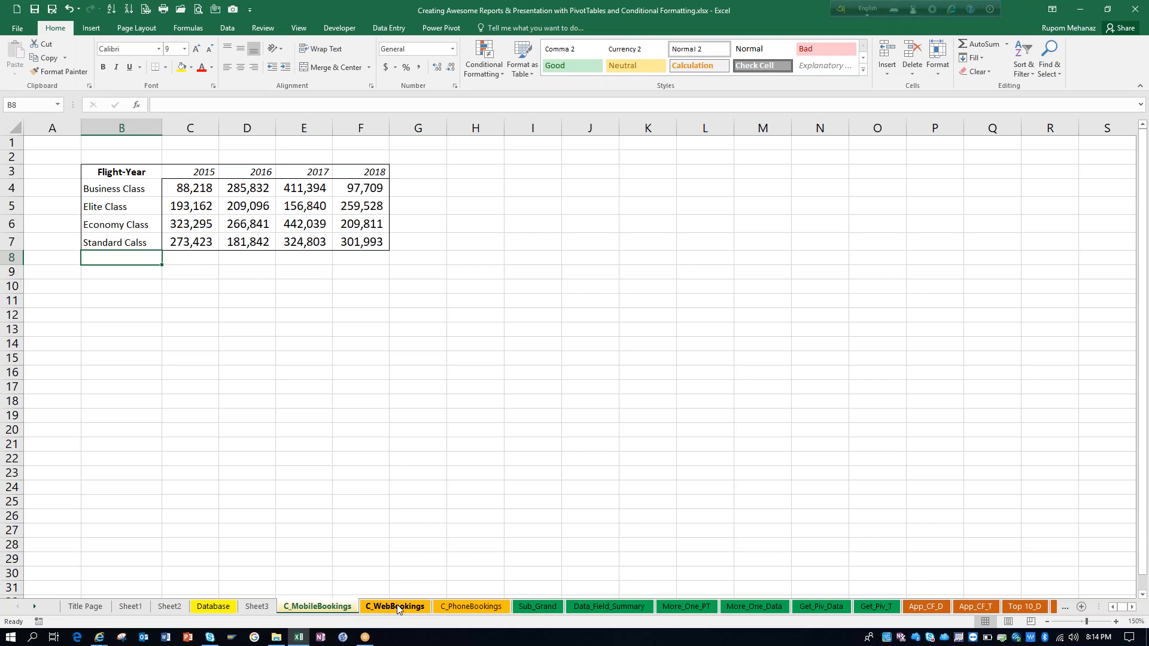
{"action": "left_click", "coordinate": [397, 608]}
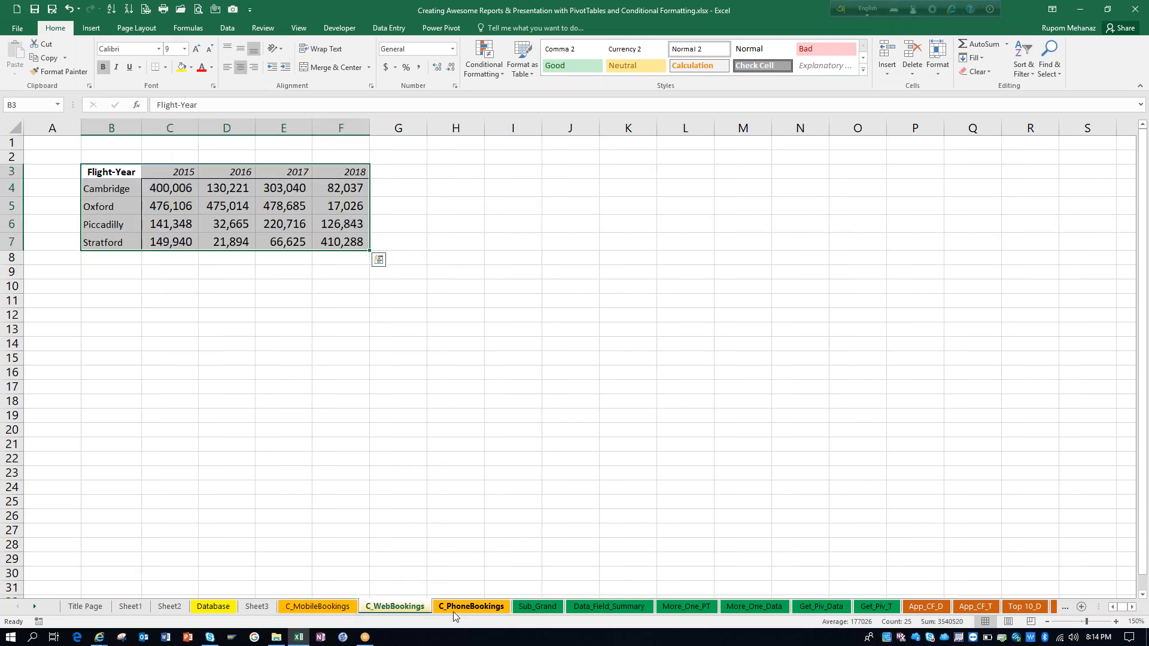
{"action": "left_click", "coordinate": [453, 610]}
{"action": "left_click", "coordinate": [377, 610]}
{"action": "left_click", "coordinate": [332, 610]}
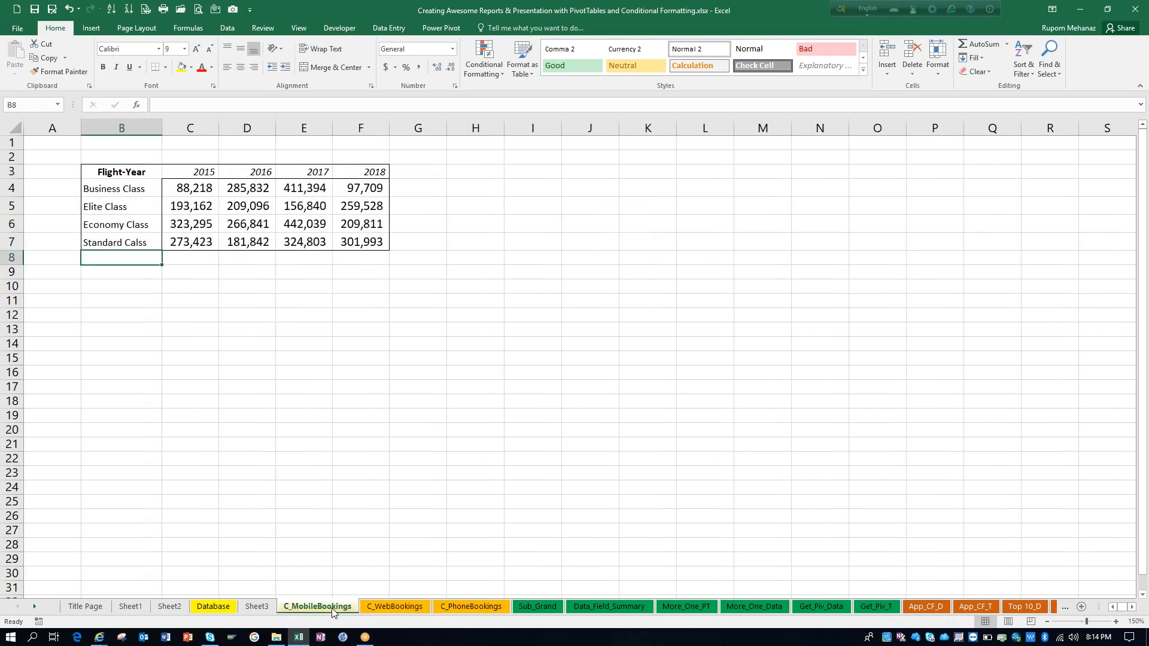
{"action": "left_click", "coordinate": [395, 609]}
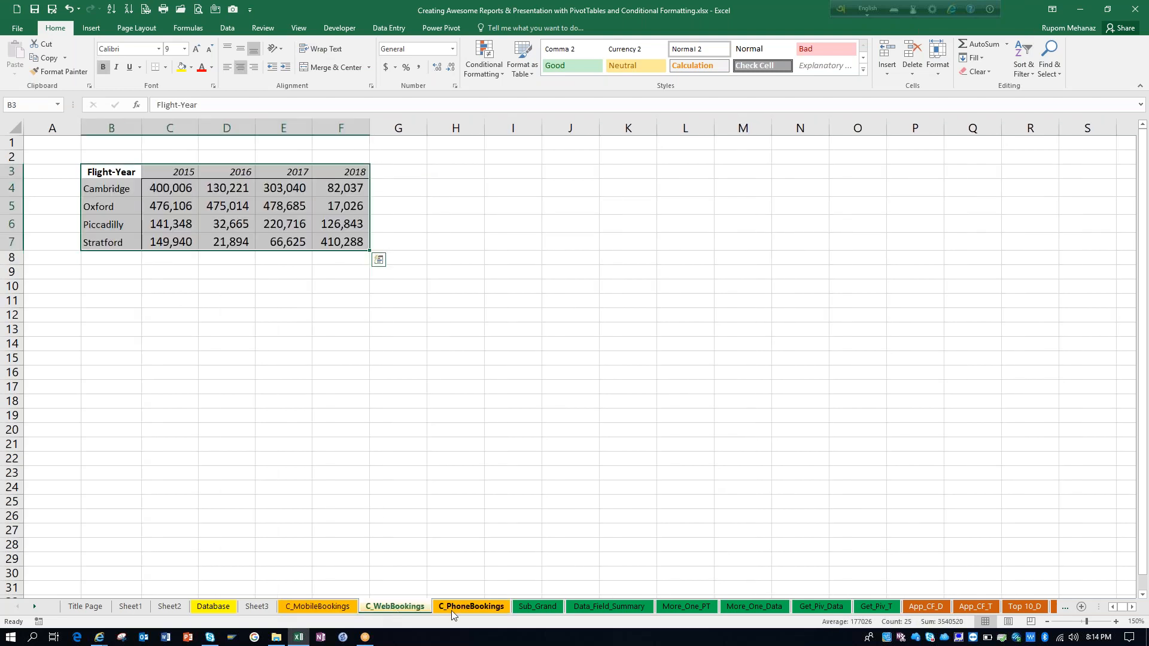
{"action": "left_click", "coordinate": [451, 610]}
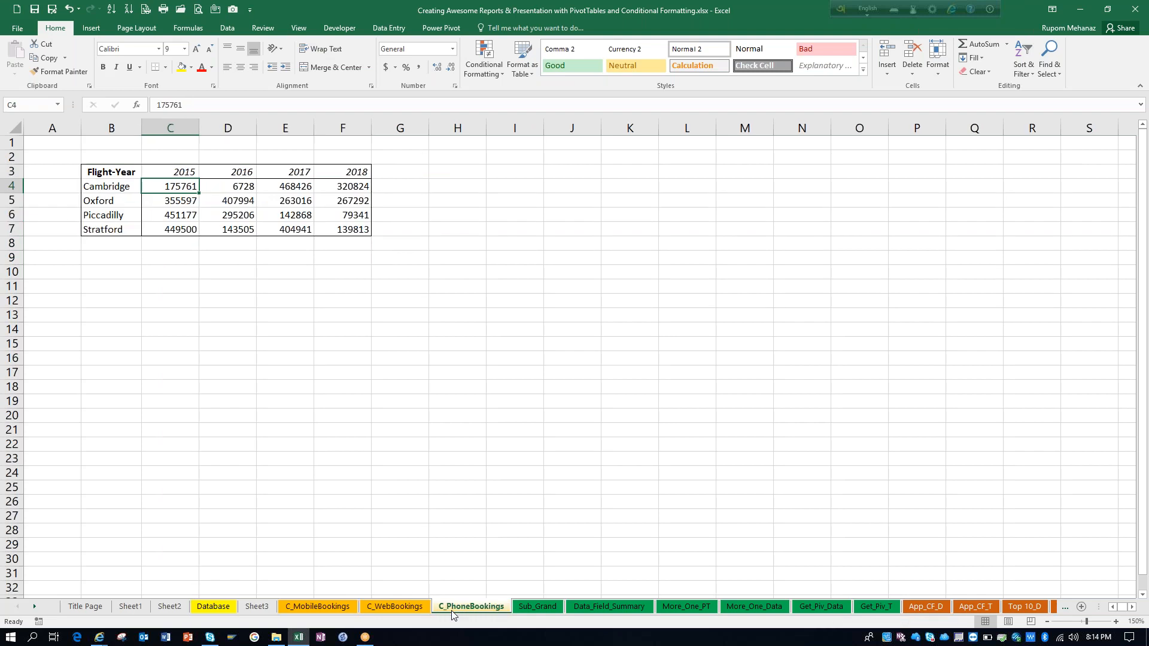
{"action": "left_click", "coordinate": [316, 609]}
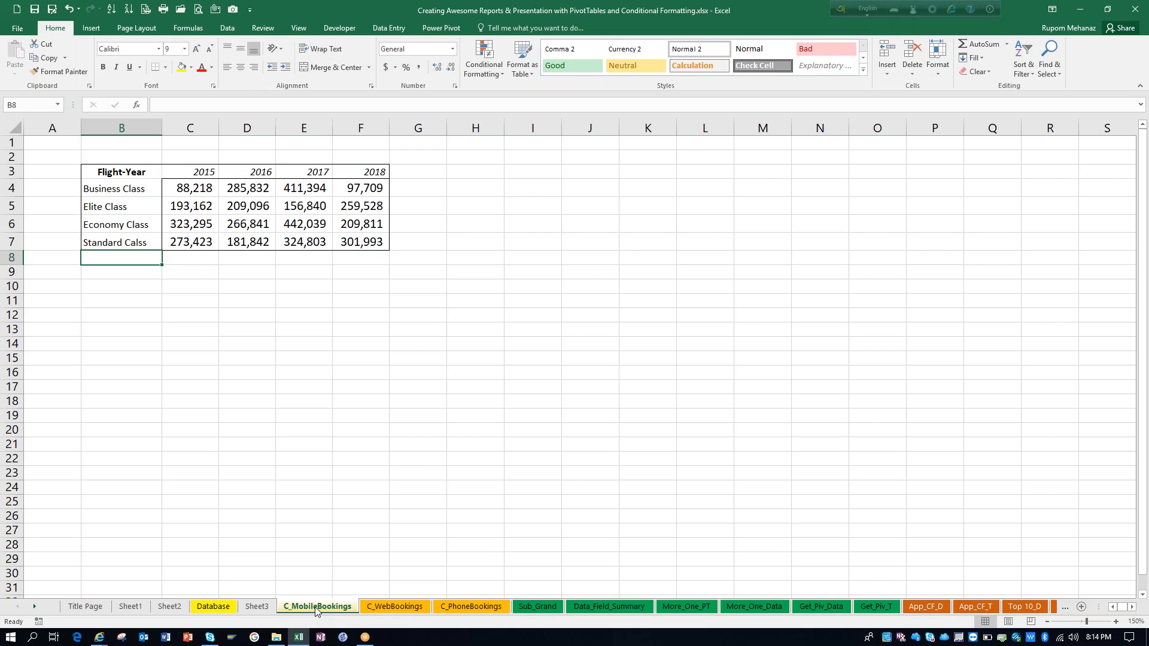
Step: Review the Title Page, the source table on the Database sheet and the consolidated pivot table on Sheet3
{"action": "left_click", "coordinate": [93, 608]}
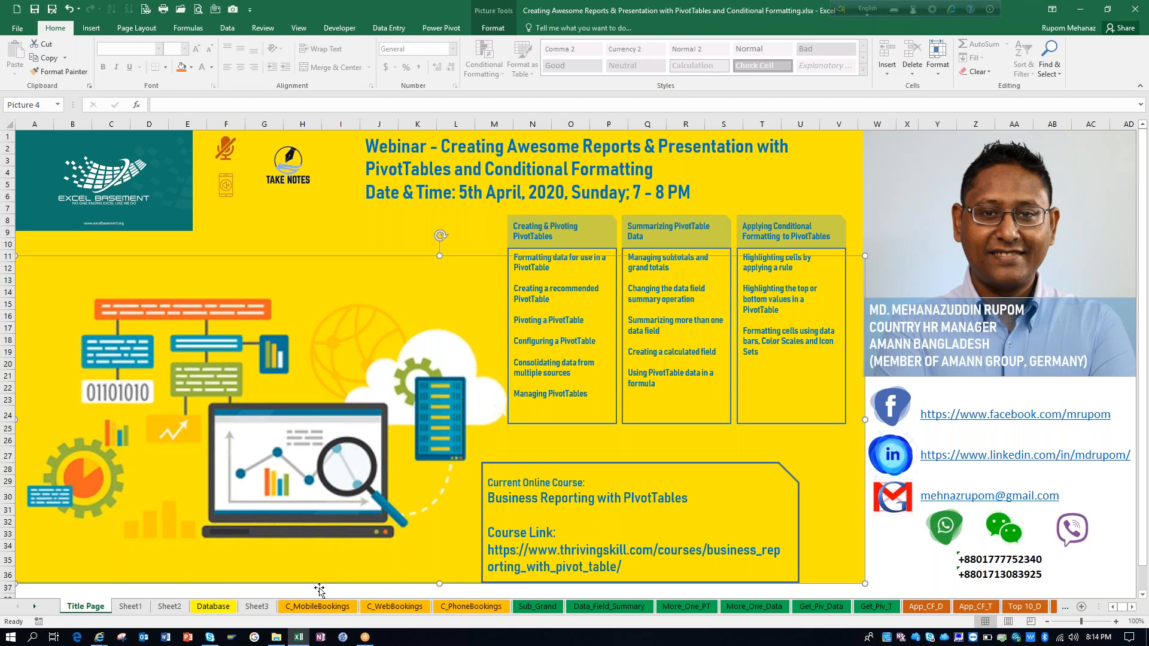
{"action": "left_click", "coordinate": [225, 609]}
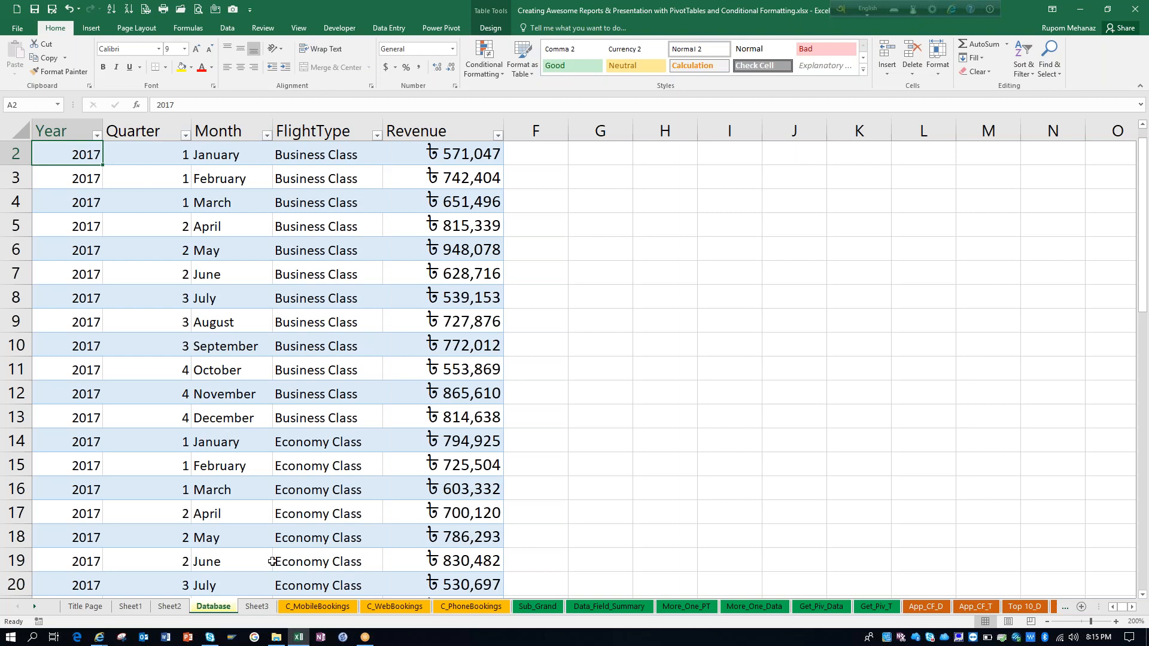
{"action": "left_click", "coordinate": [258, 610]}
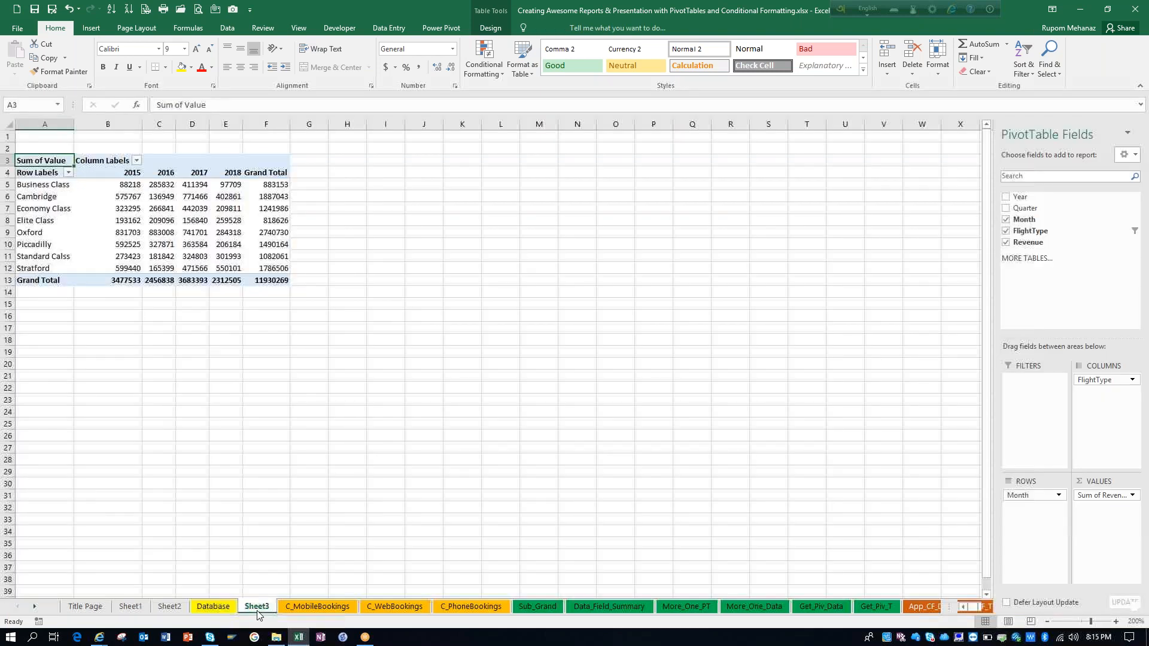
Step: Try to change the data source of the Sheet2 pivot table to the Data_Field_Summary sheet, and cancel the change
{"action": "left_click", "coordinate": [169, 606]}
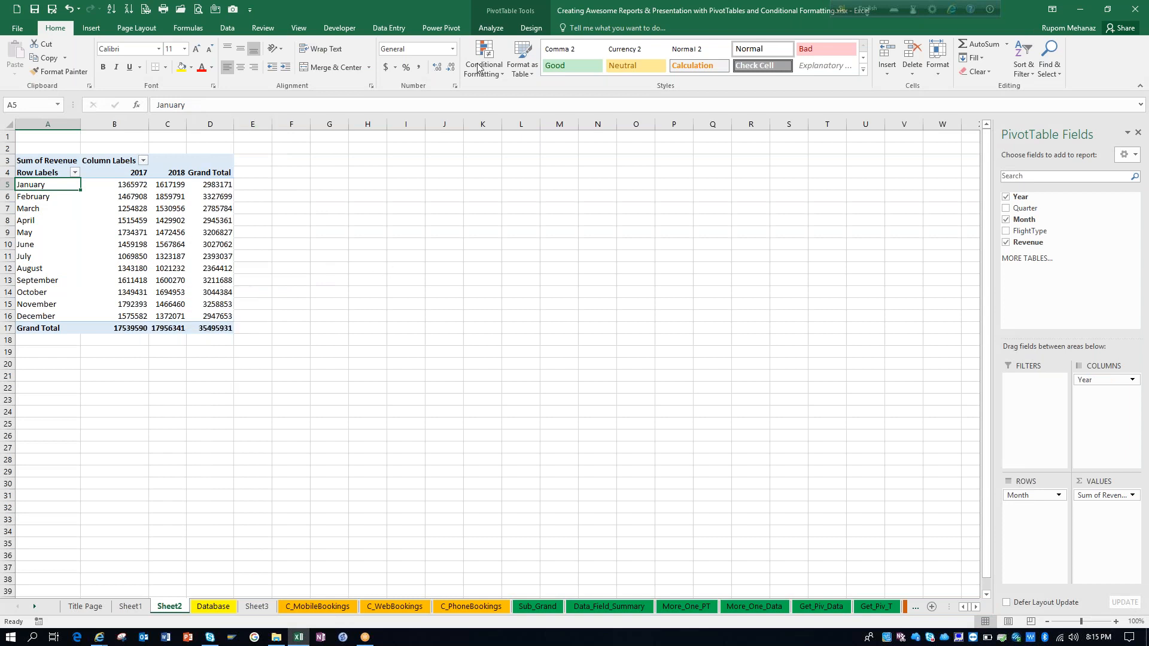
{"action": "left_click", "coordinate": [493, 30]}
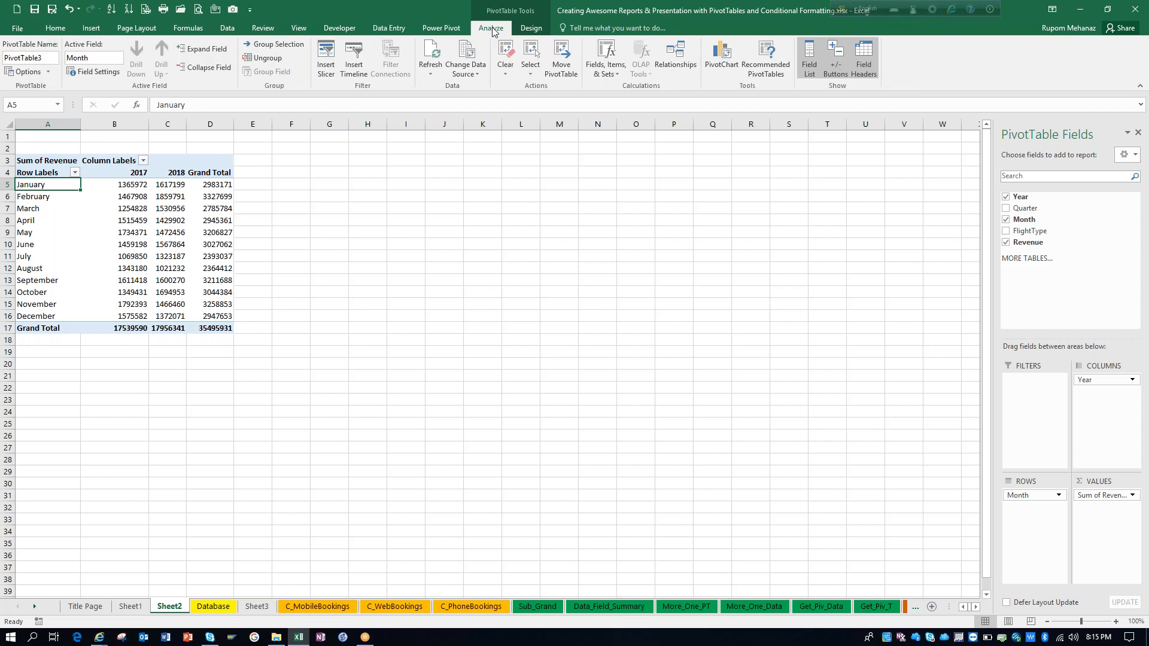
{"action": "left_click", "coordinate": [471, 76]}
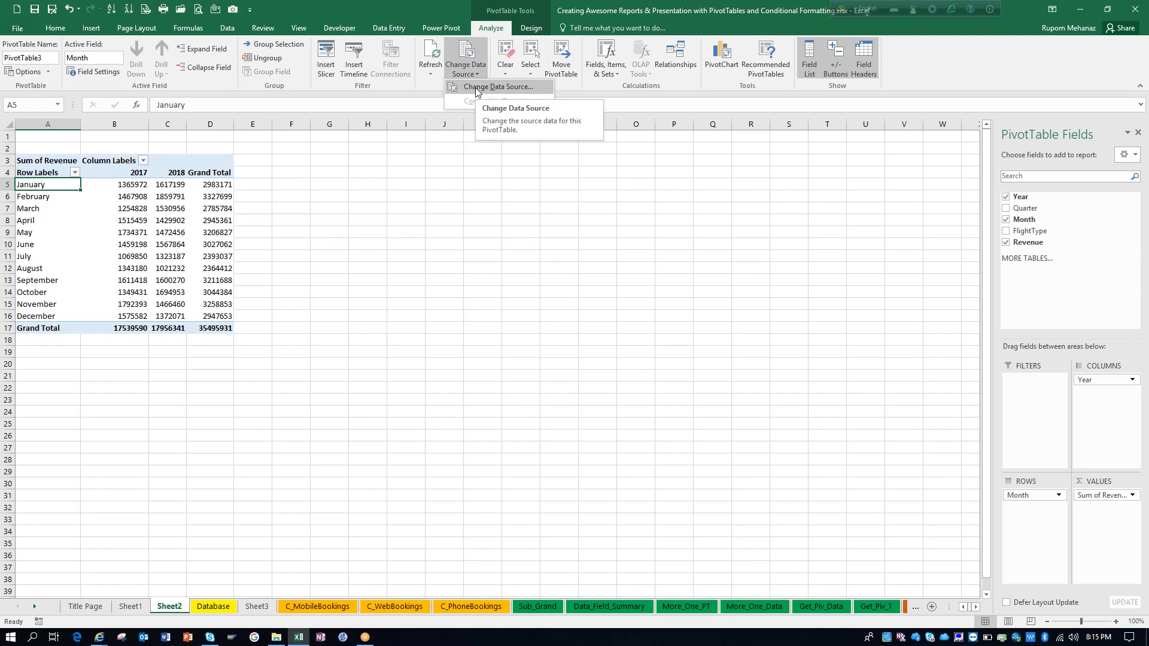
{"action": "left_click", "coordinate": [482, 89]}
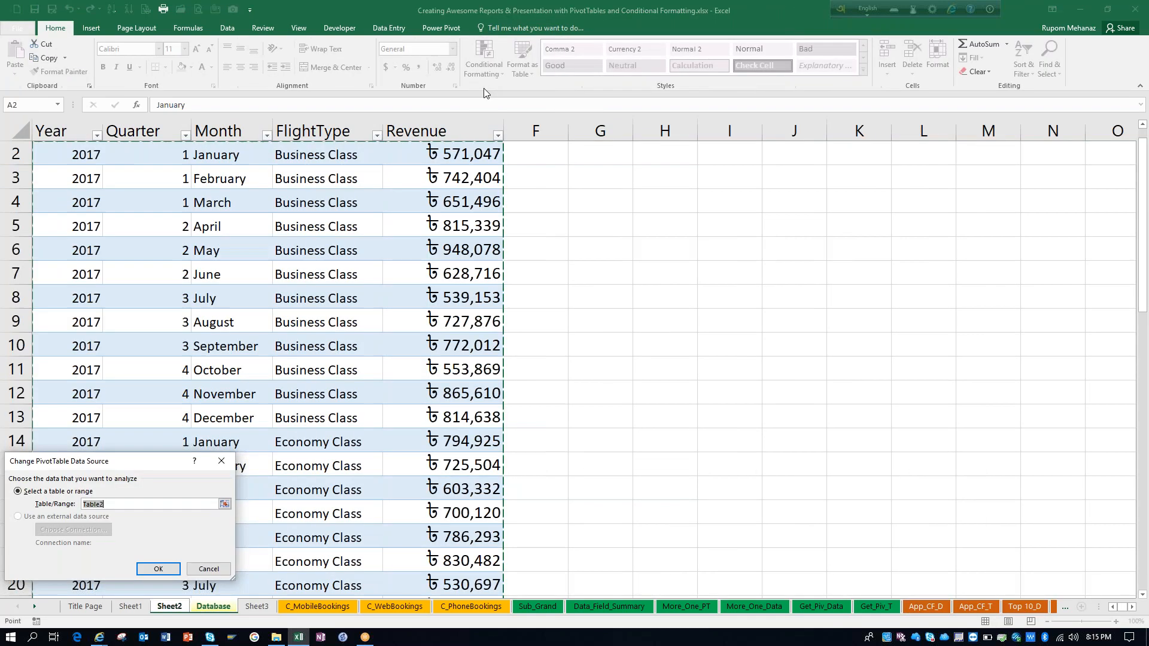
{"action": "left_click_drag", "start_coordinate": [124, 471], "coordinate": [563, 322]}
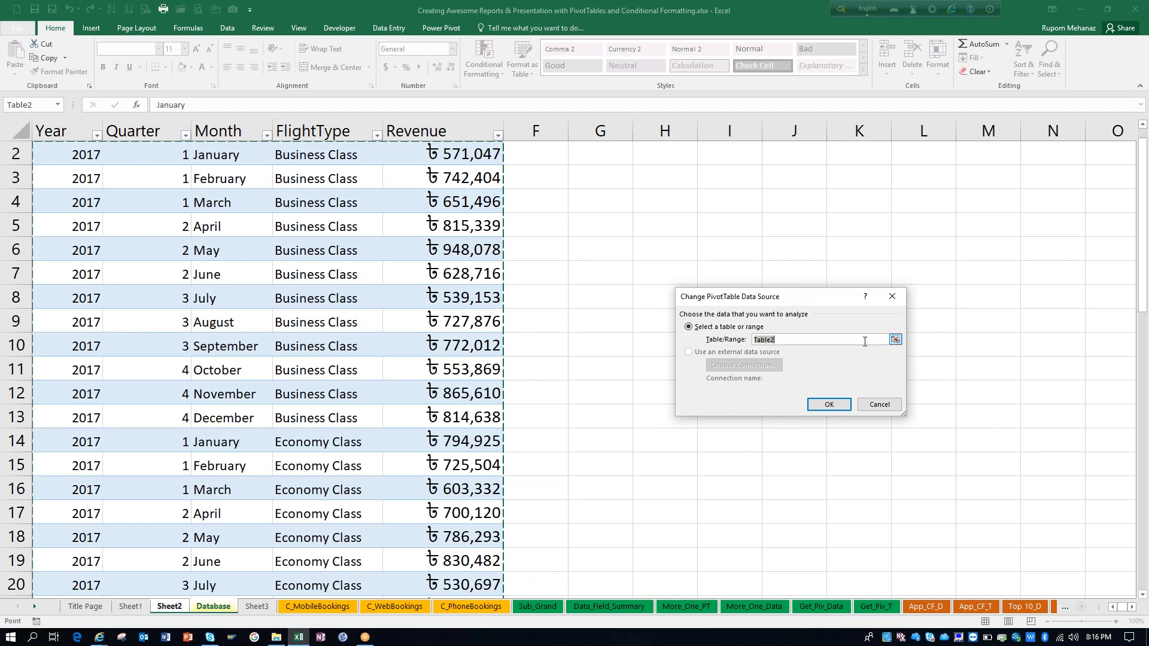
{"action": "key", "text": "BackSpace"}
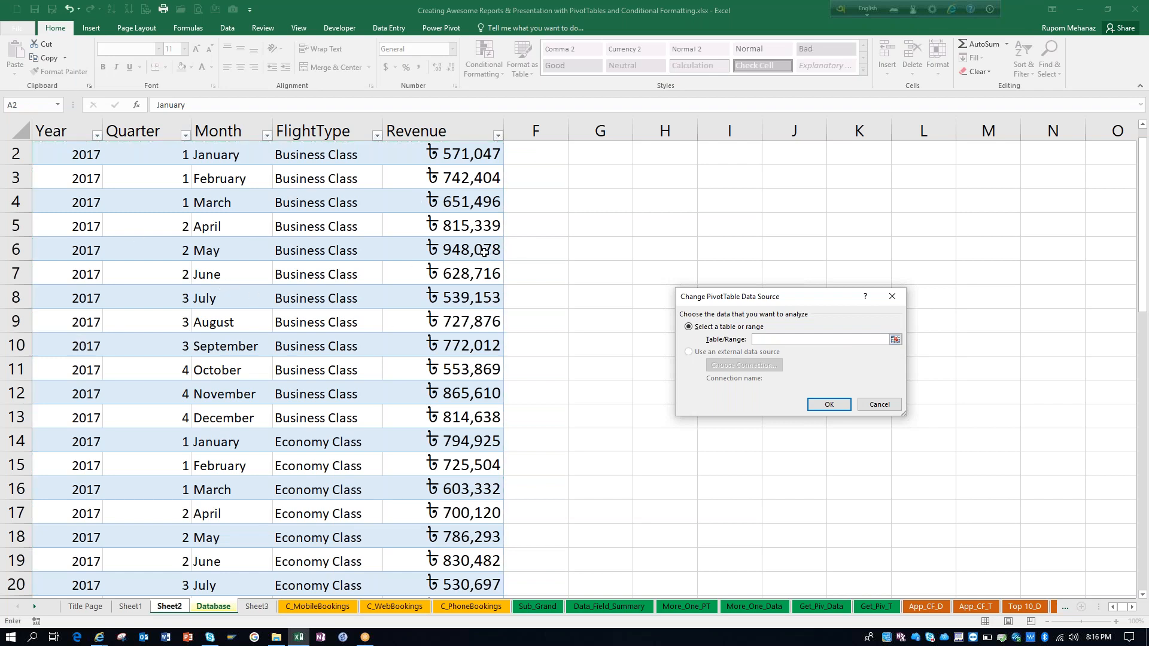
{"action": "left_click", "coordinate": [895, 339]}
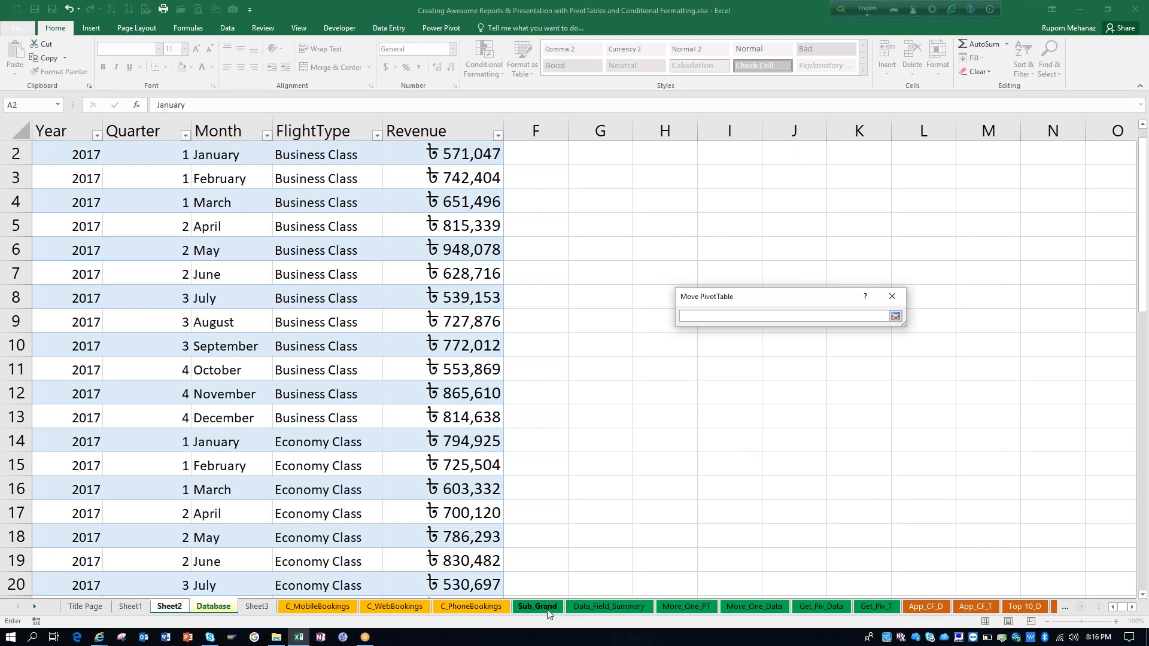
{"action": "left_click", "coordinate": [609, 606]}
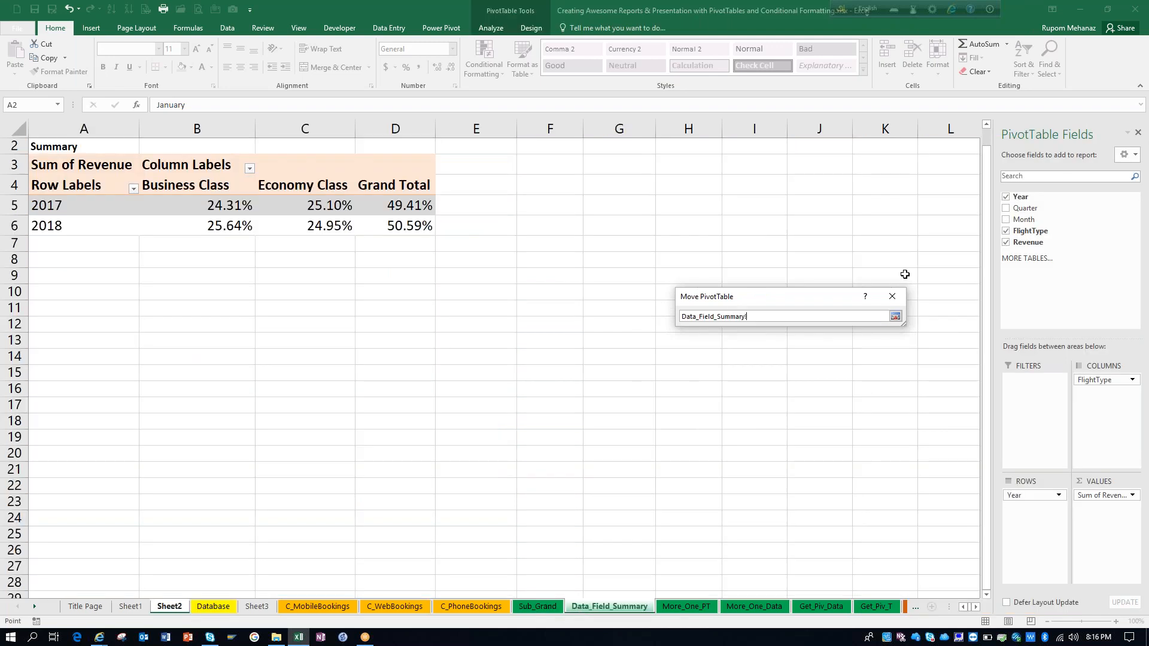
{"action": "left_click", "coordinate": [887, 305]}
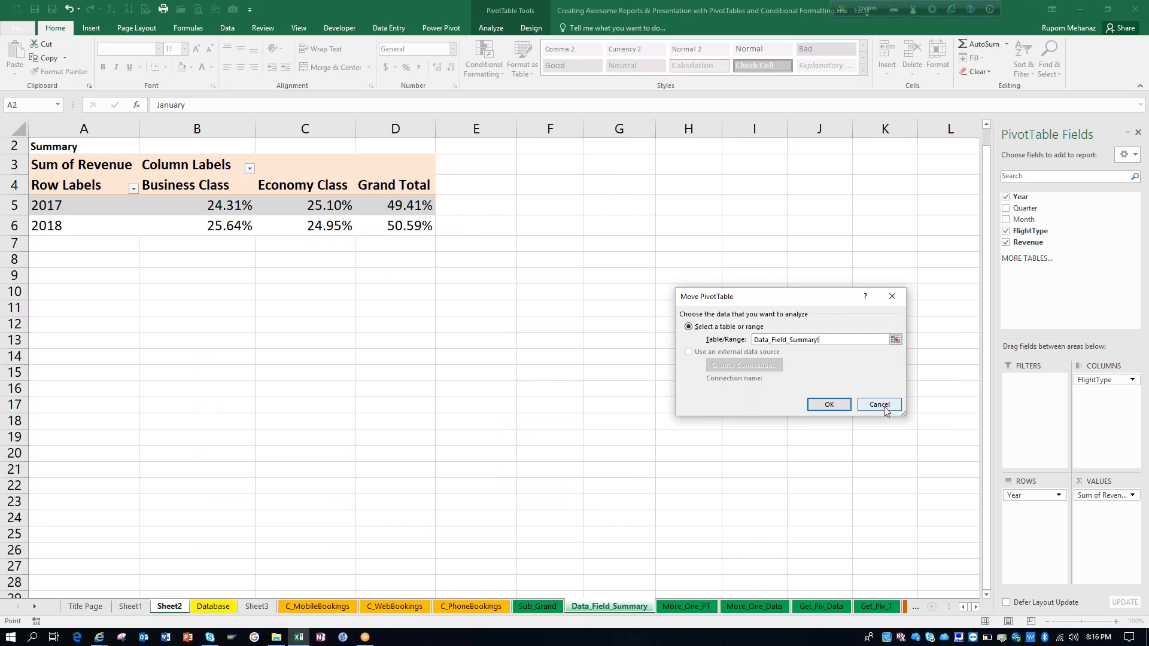
{"action": "key", "text": "Escape"}
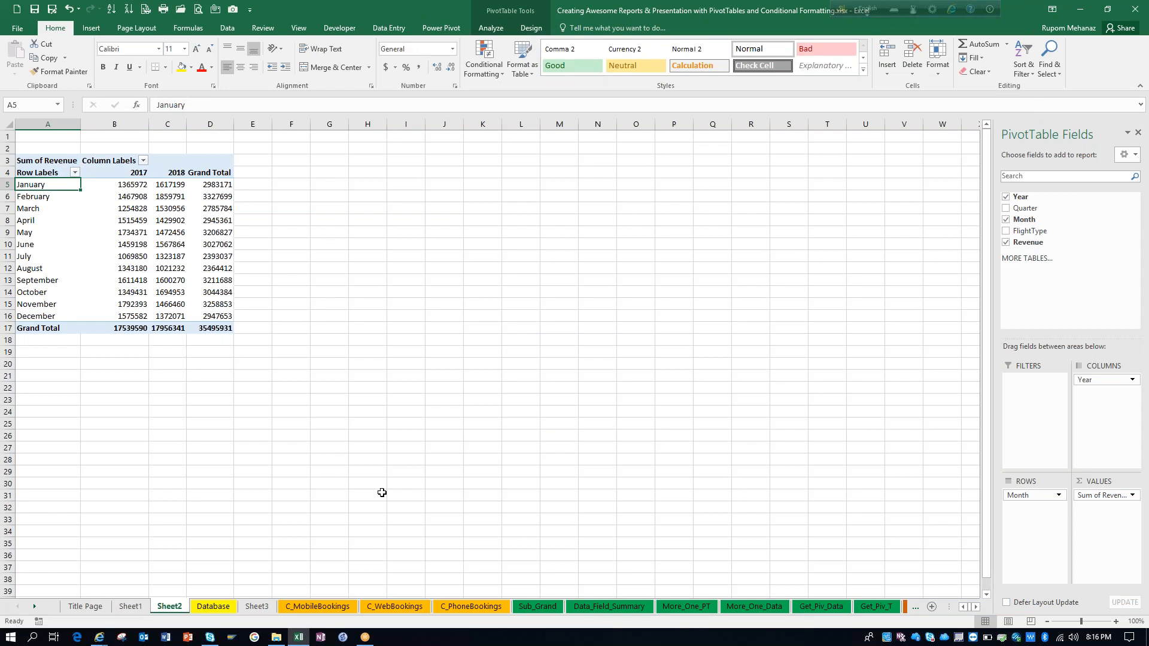
Step: View the flight revenue source table on the Database sheet from its header row
{"action": "left_click", "coordinate": [204, 608]}
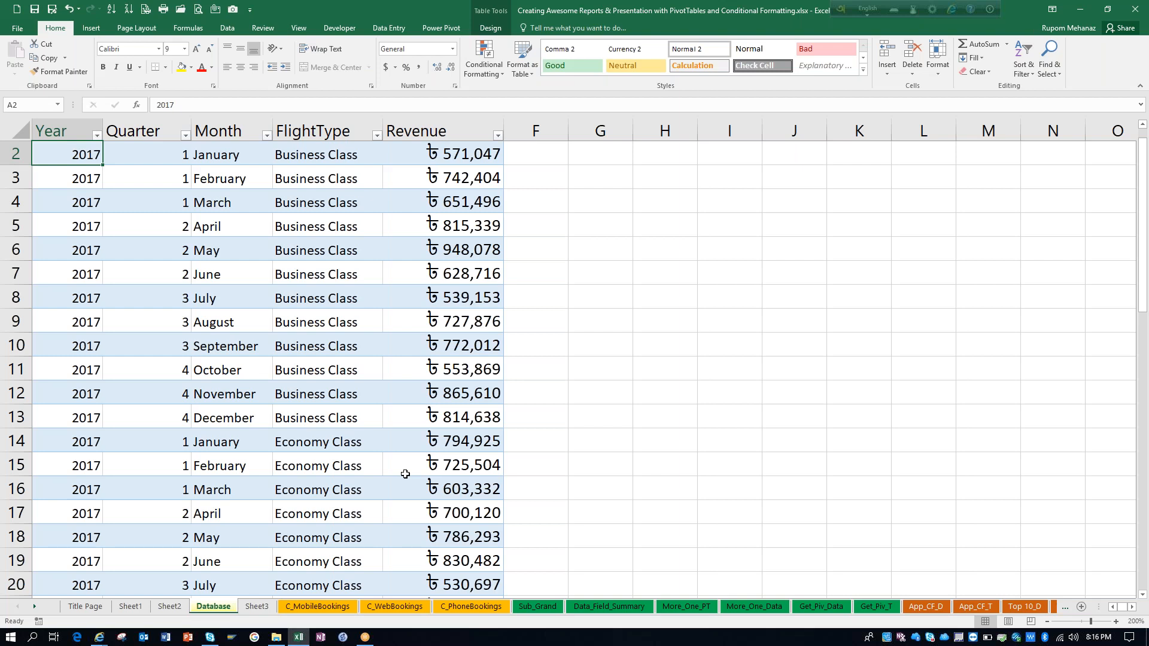
{"action": "scroll", "coordinate": [406, 474], "scroll_direction": "up", "scroll_amount": 1}
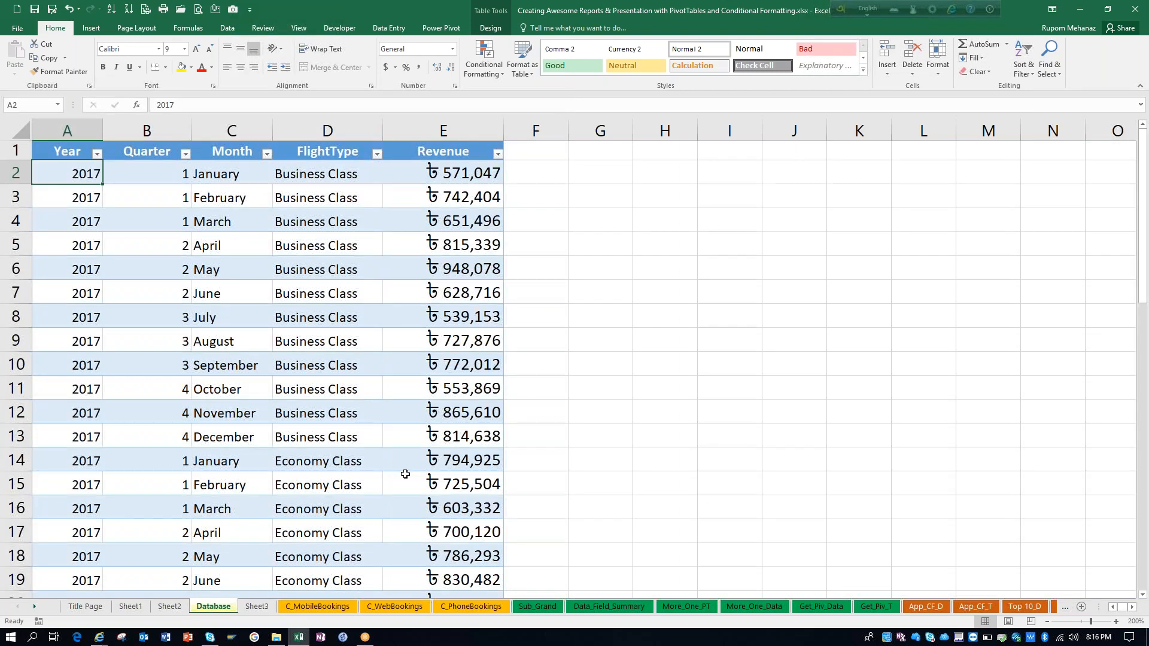
{"action": "key", "text": "Up"}
{"action": "key", "text": "Down"}
{"action": "key", "text": "Up"}
{"action": "key", "text": "Down"}
Step: Check the data source of the Sheet2 pivot table down to the end of its range, and accept Table2 as the source
{"action": "left_click", "coordinate": [159, 611]}
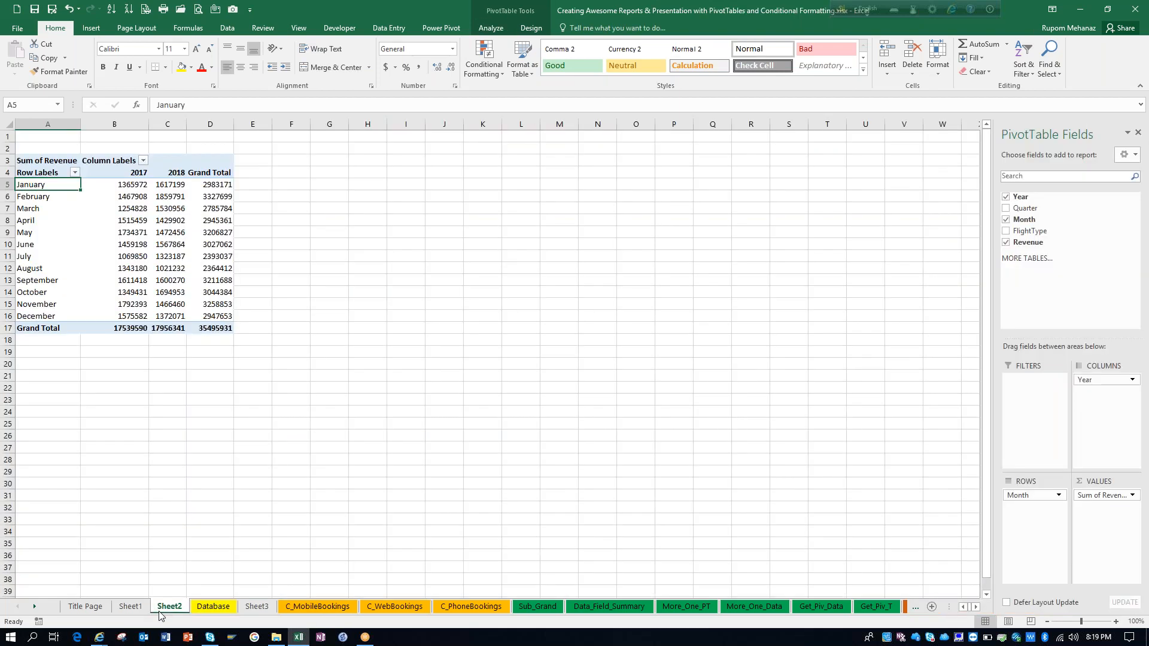
{"action": "left_click", "coordinate": [499, 28]}
{"action": "left_click", "coordinate": [477, 73]}
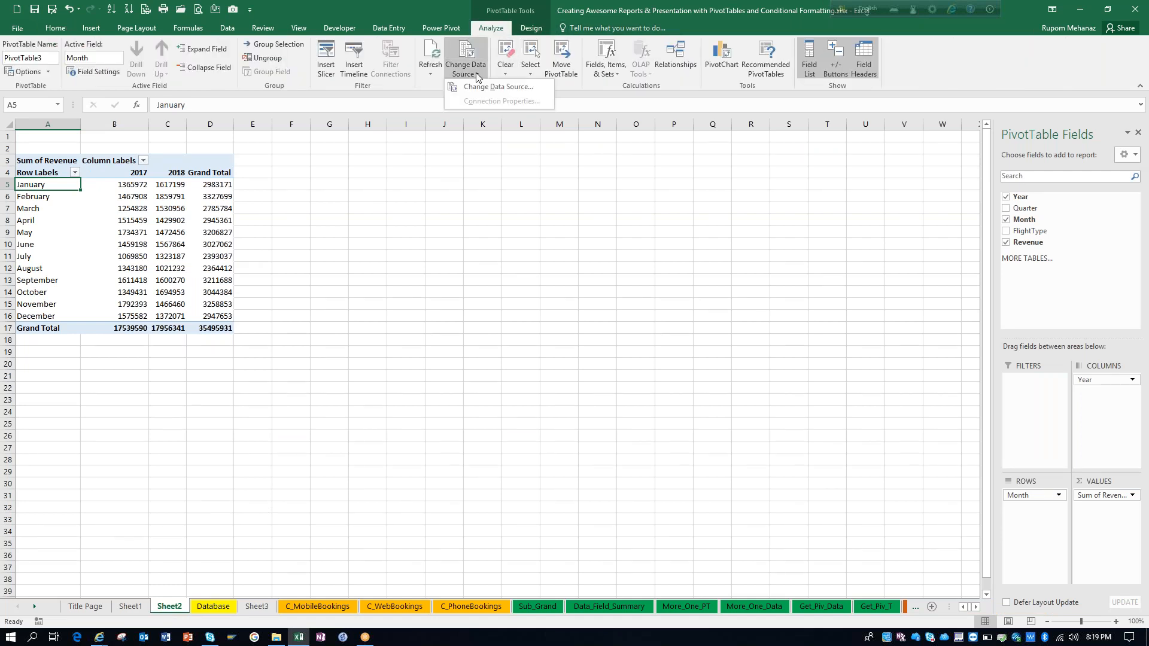
{"action": "left_click", "coordinate": [486, 87]}
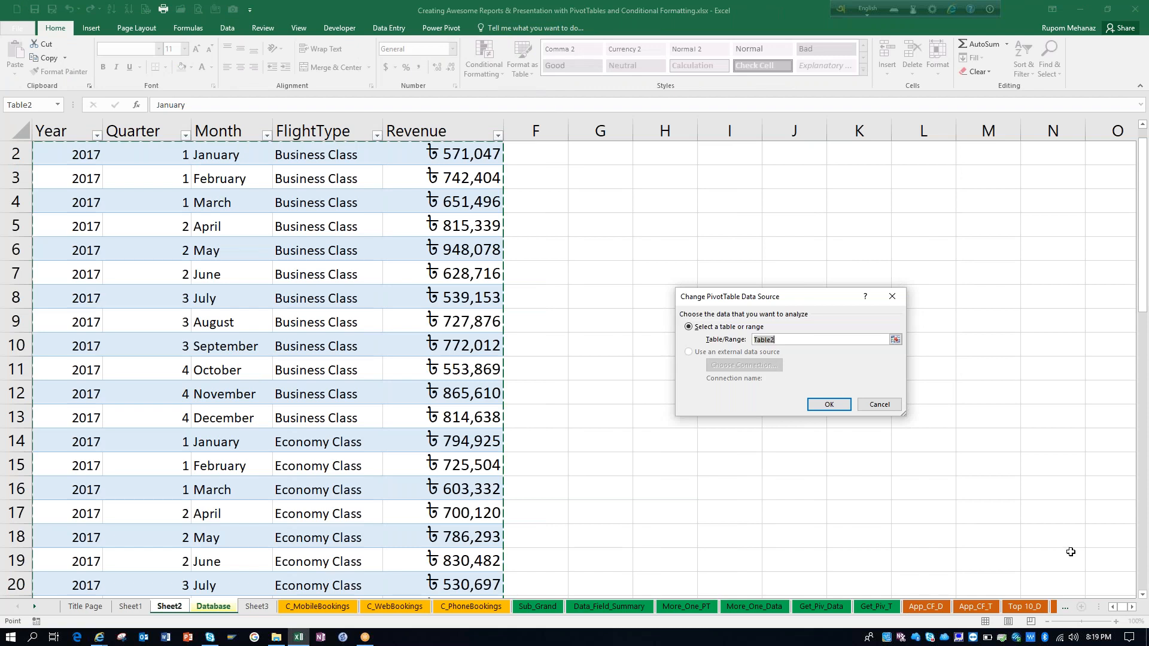
{"action": "left_click", "coordinate": [1144, 587]}
{"action": "left_click", "coordinate": [1144, 587]}
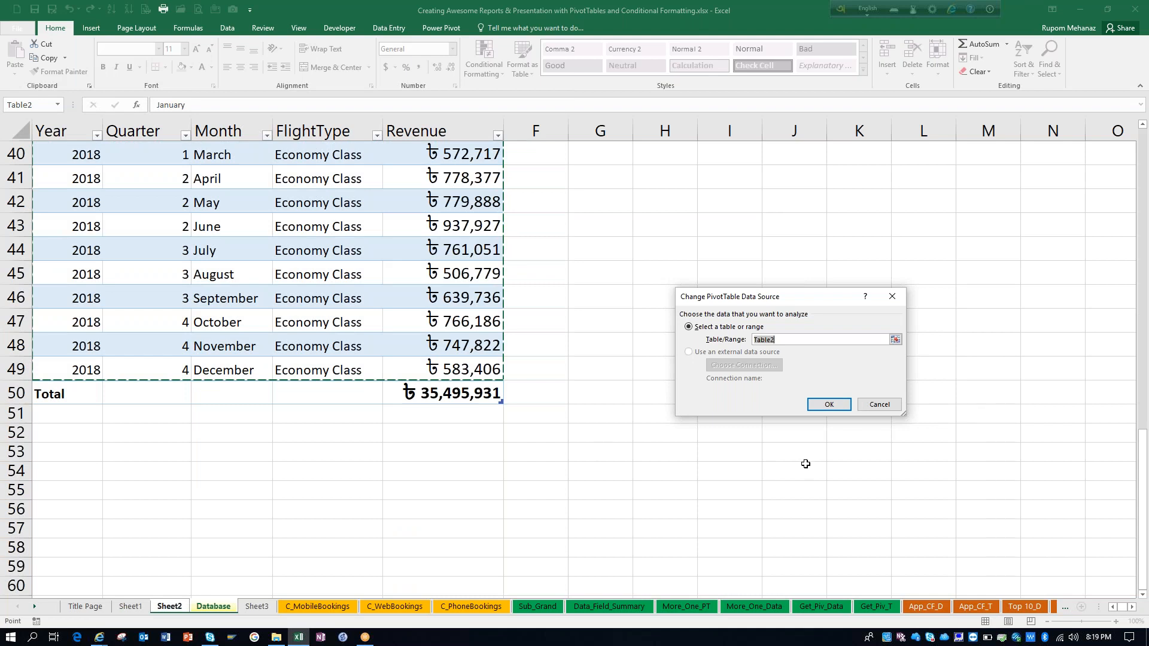
{"action": "left_click", "coordinate": [828, 404]}
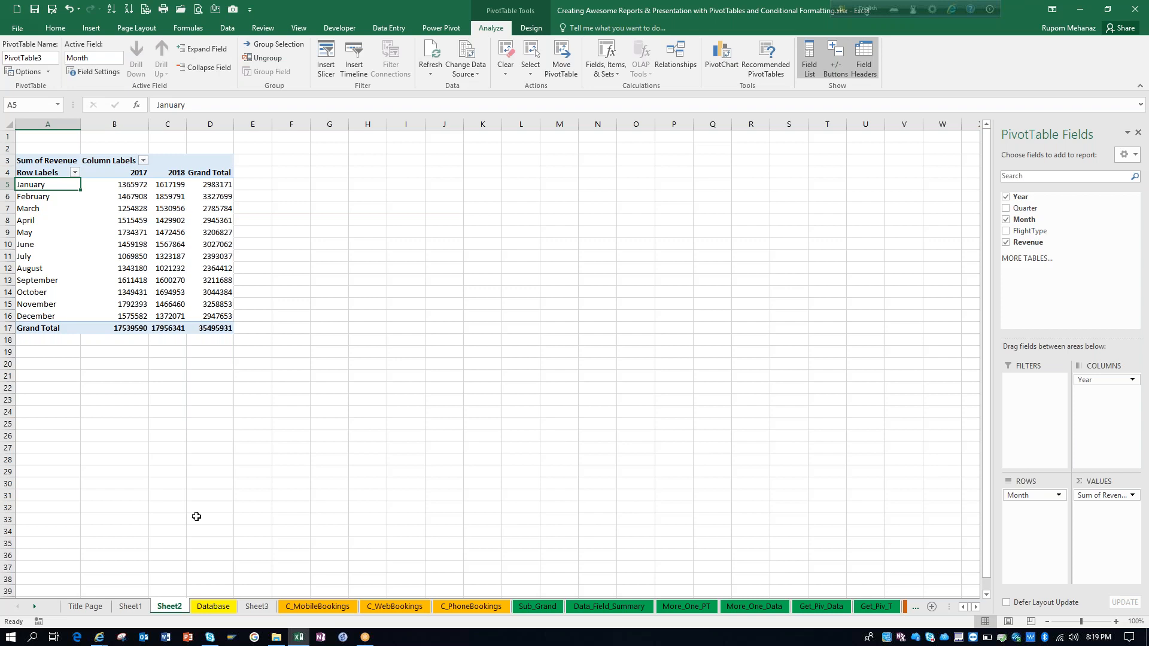
Step: Show the Title Page sheet and select the presenter's photo
{"action": "left_click", "coordinate": [77, 605]}
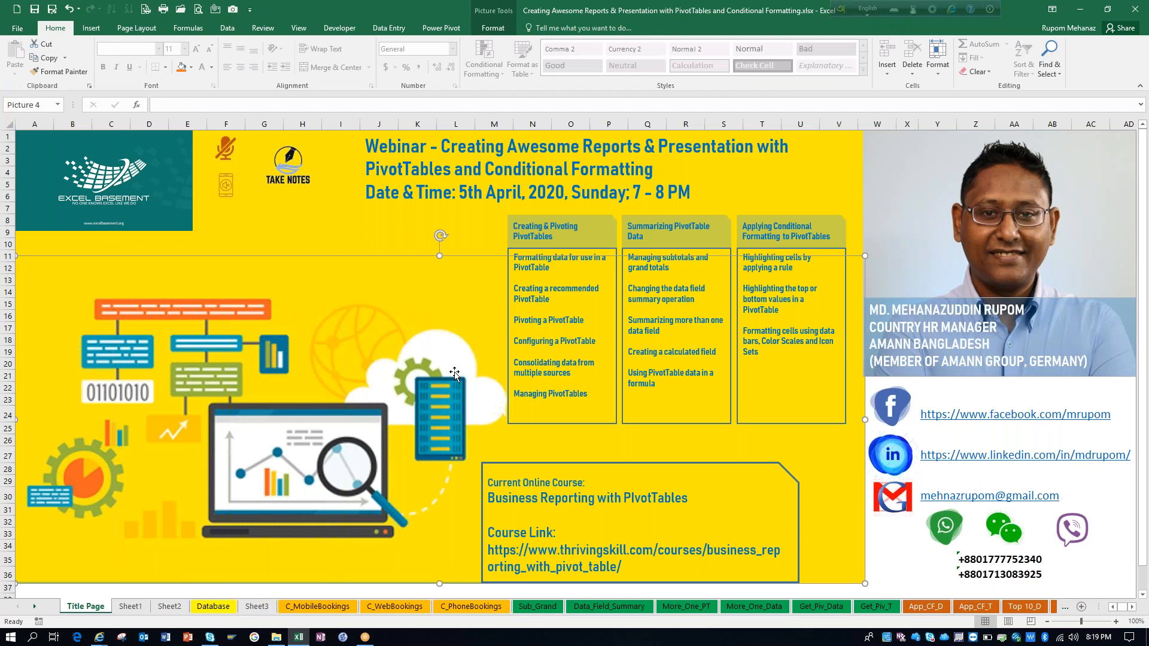
{"action": "left_click", "coordinate": [904, 157]}
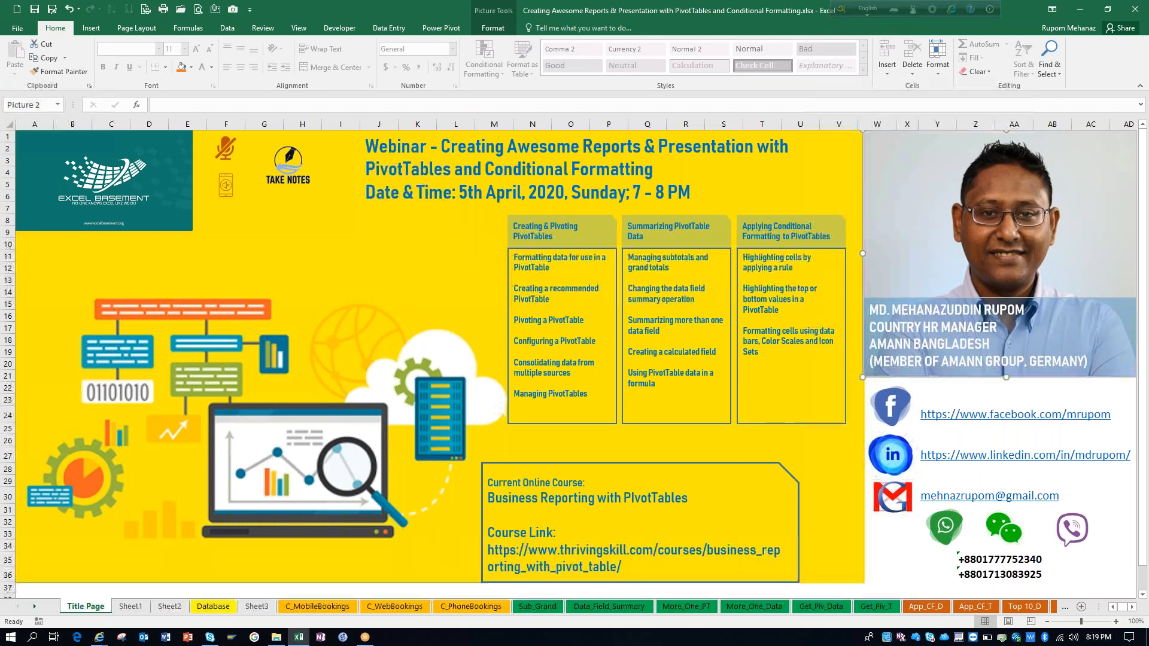